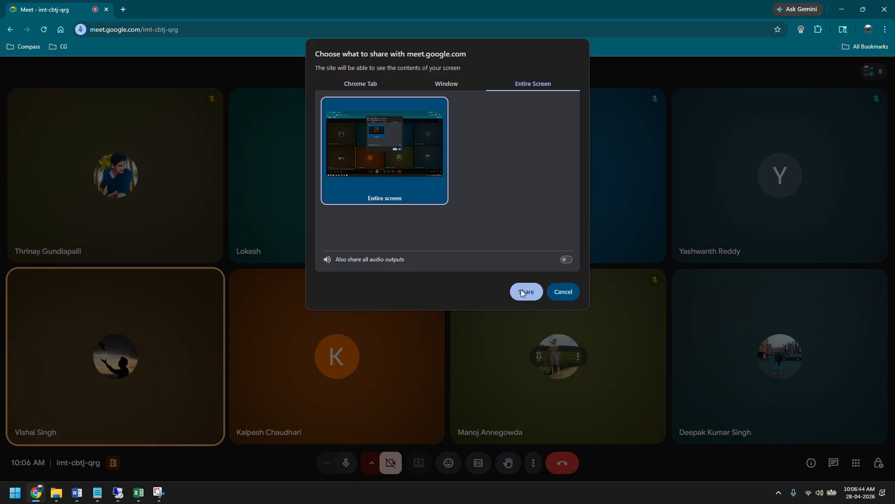
Share the entire screen in the meeting, without audio, and switch to the remote SAP session displaying material TG12_96F.
{"action": "left_click", "coordinate": [522, 292]}
{"action": "left_click", "coordinate": [118, 492]}
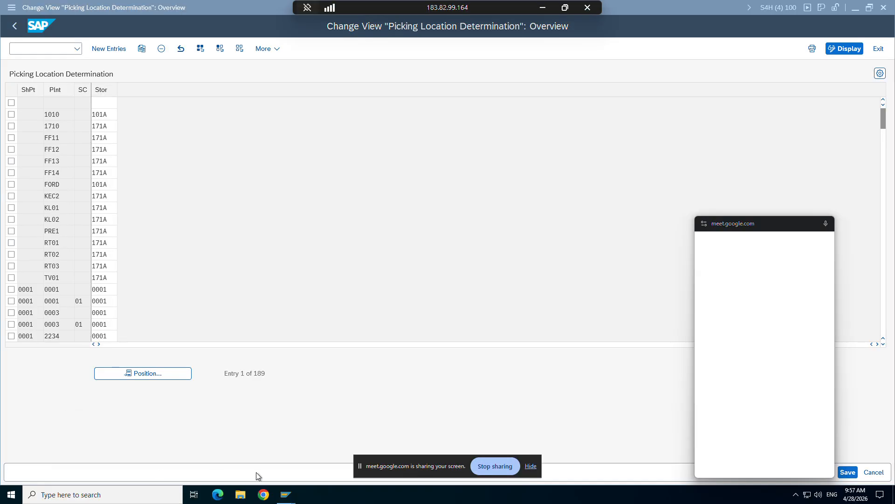
{"action": "mouse_move", "coordinate": [286, 492]}
{"action": "left_click", "coordinate": [187, 452]}
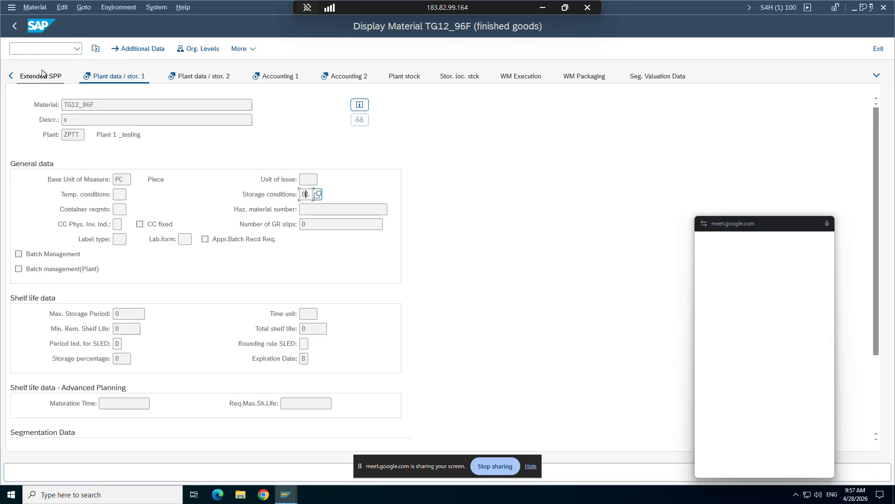
Run transaction VF03 and display billing document 90004926.
{"action": "left_click", "coordinate": [42, 48]}
{"action": "type", "text": "/nvf"}
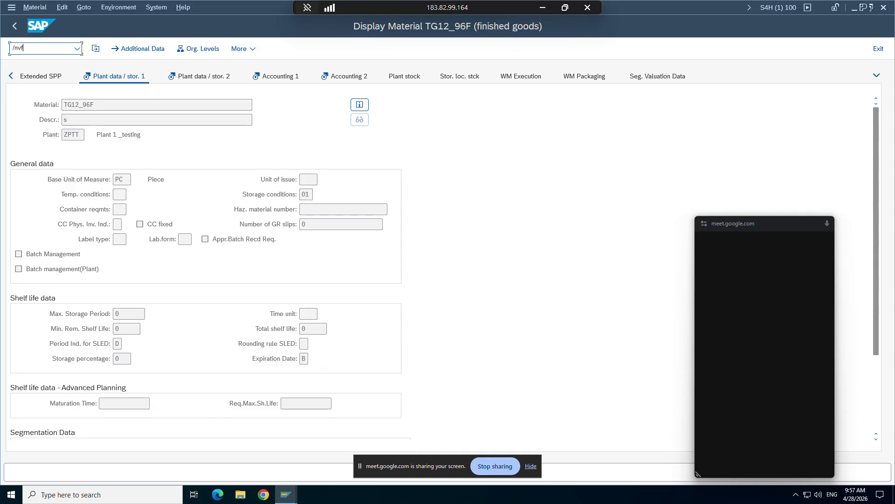
{"action": "type", "text": "03"}
{"action": "key", "text": "Return"}
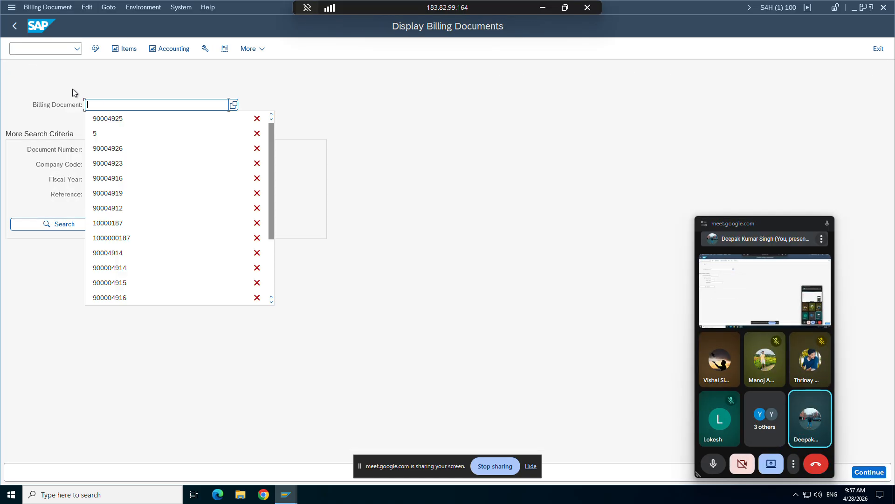
{"action": "left_click", "coordinate": [124, 120]}
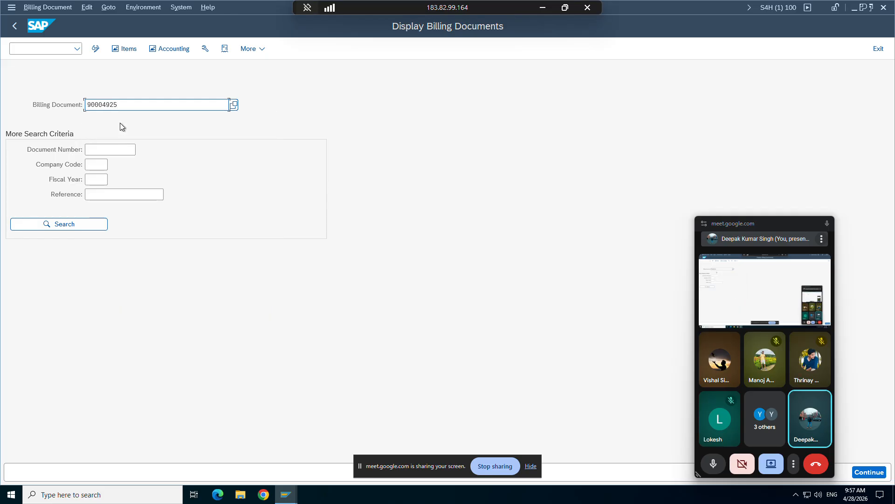
{"action": "key", "text": "BackSpace"}
{"action": "left_click", "coordinate": [119, 133]}
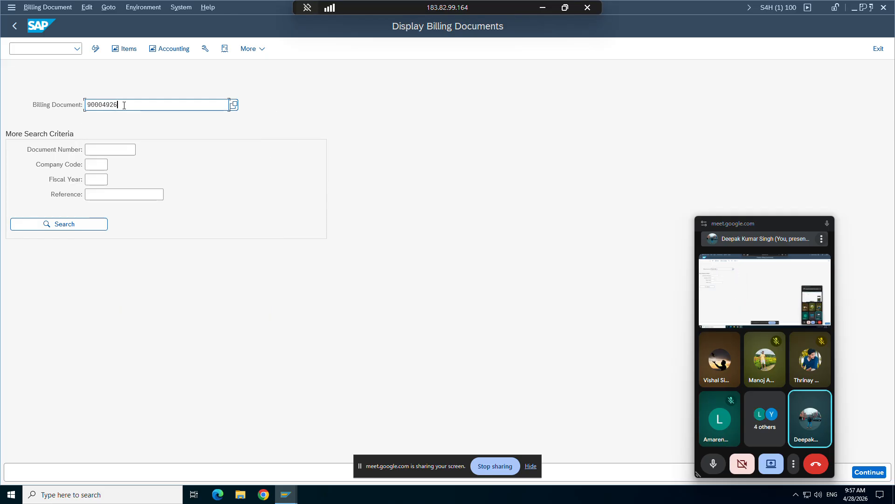
{"action": "key", "text": "Return"}
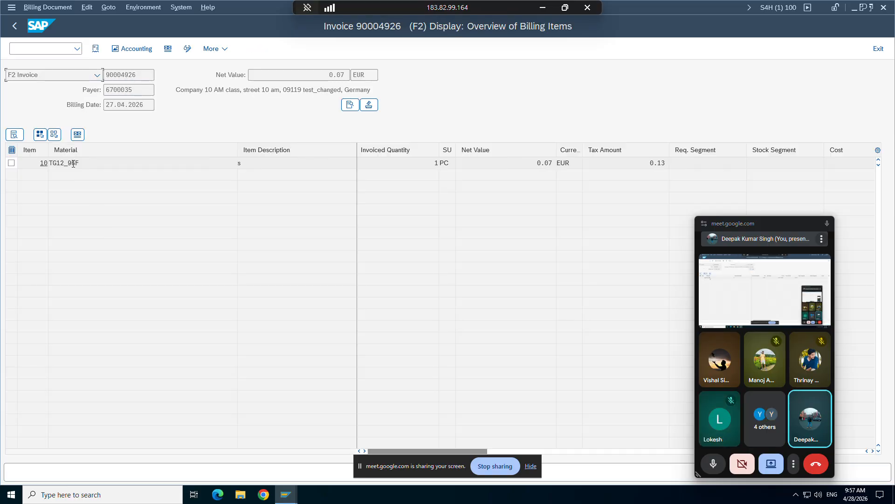
Open the pricing conditions of item 10 (TG12_96F) and mark the ZMWS tax line.
{"action": "double_click", "coordinate": [72, 163]}
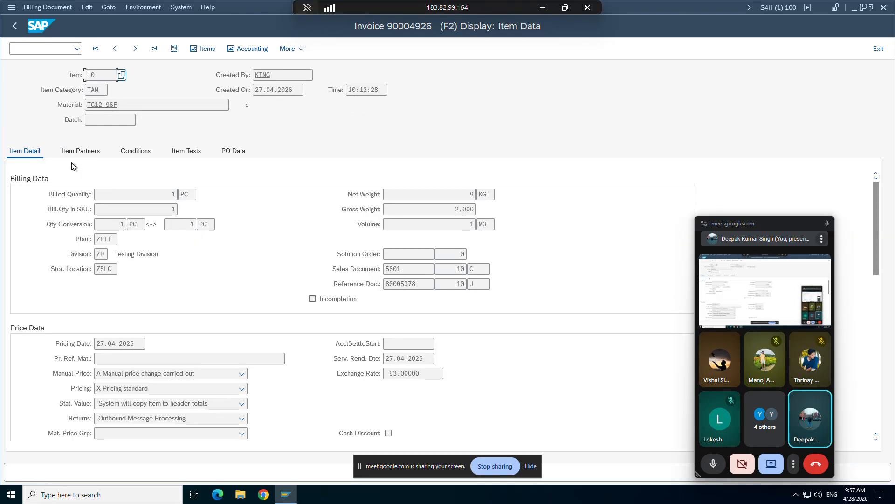
{"action": "left_click", "coordinate": [142, 150]}
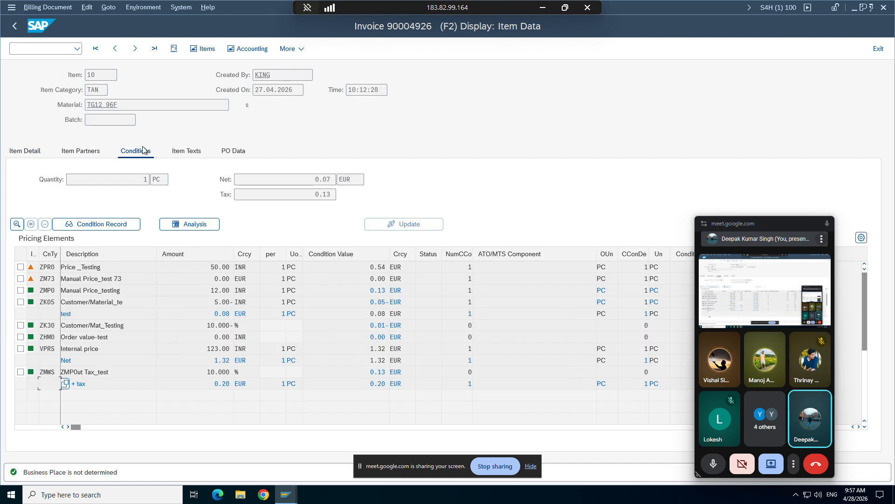
{"action": "left_click", "coordinate": [20, 373]}
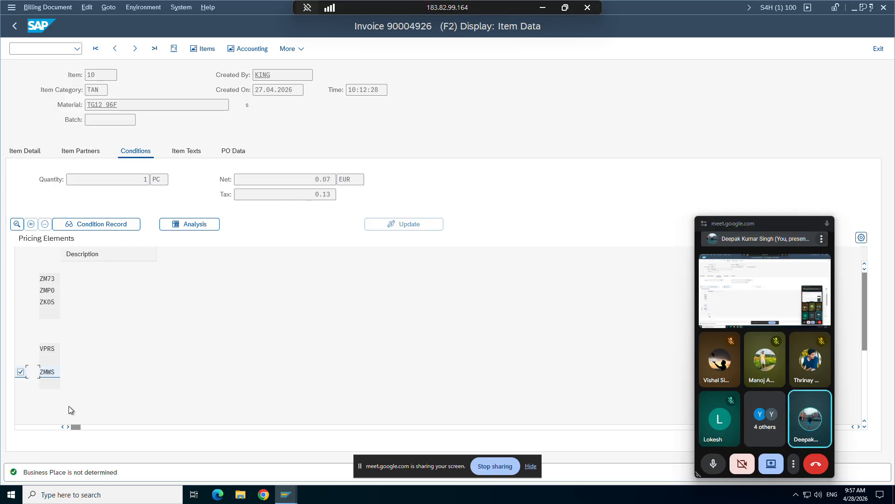
{"action": "left_click", "coordinate": [20, 372]}
Return to the initial billing document display screen and display billing document 90004927.
{"action": "left_click", "coordinate": [22, 51]}
{"action": "type", "text": "/ov/08"}
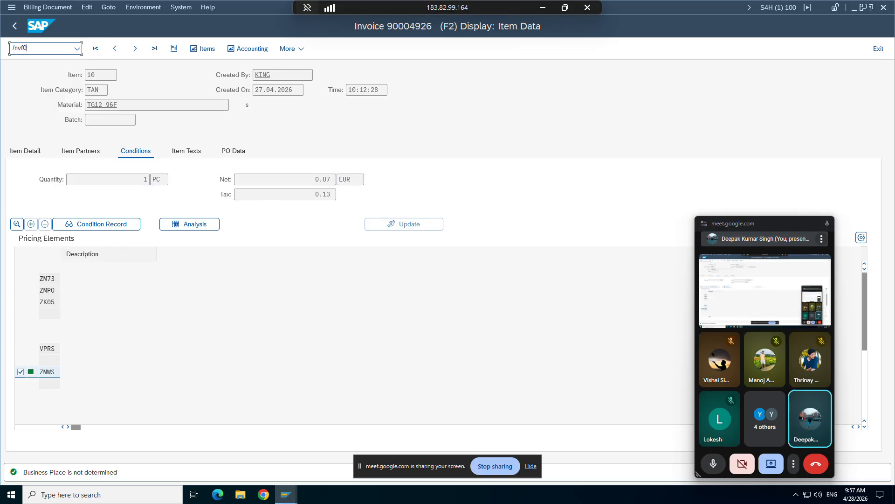
{"action": "key", "text": "Return"}
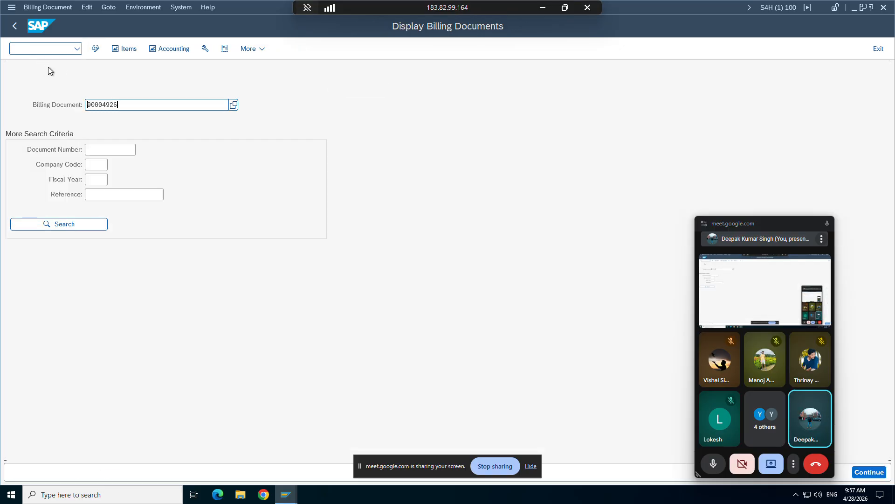
{"action": "key", "text": "BackSpace"}
{"action": "left_click", "coordinate": [129, 101]}
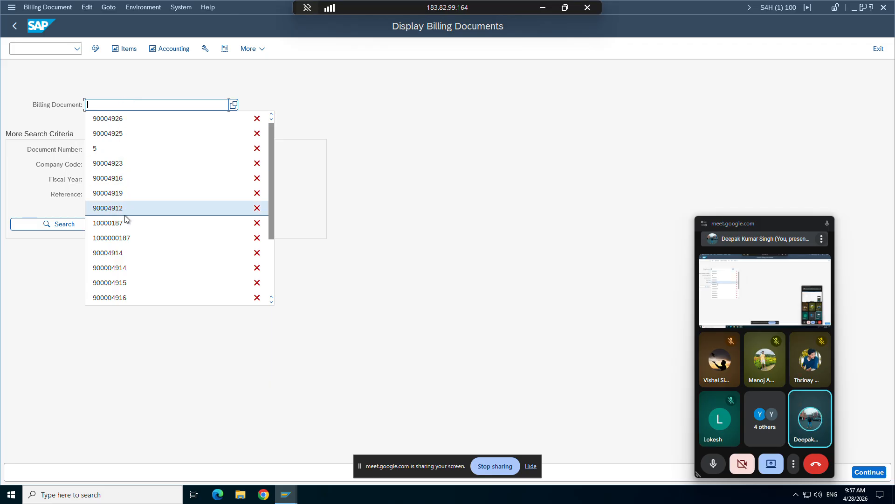
{"action": "left_click", "coordinate": [129, 118]}
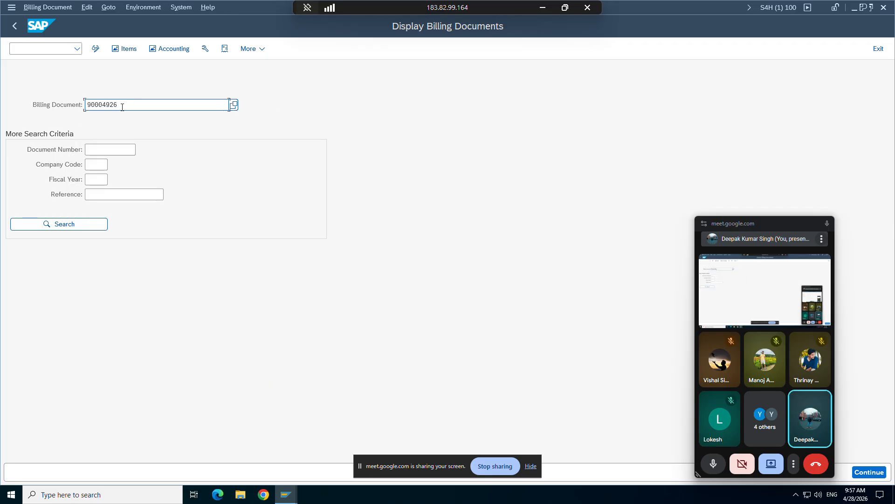
{"action": "key", "text": "BackSpace"}
{"action": "type", "text": "7"}
{"action": "key", "text": "Return"}
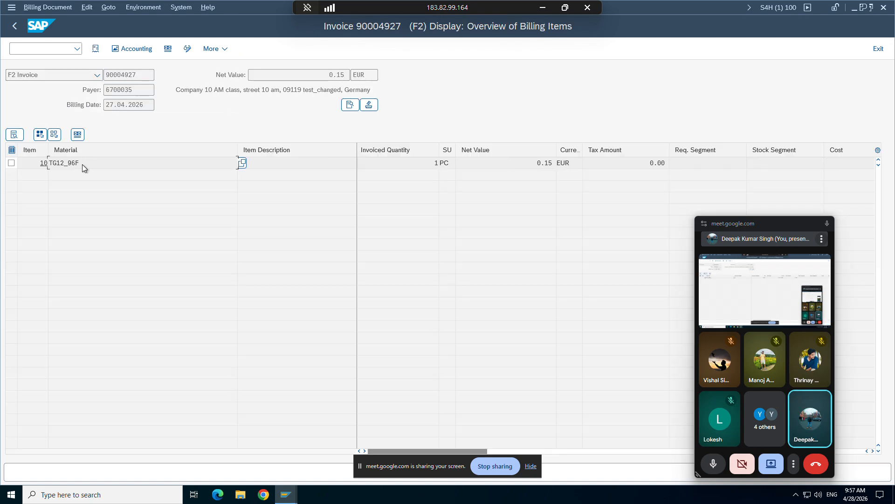
Open item 10 (TG12_96F) of invoice 90004927 and show its pricing conditions.
{"action": "double_click", "coordinate": [82, 164]}
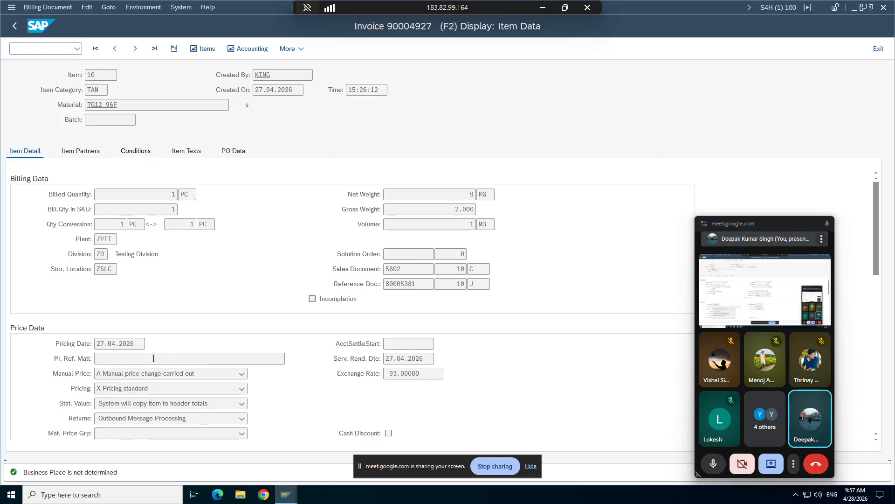
{"action": "scroll", "coordinate": [154, 358], "scroll_direction": "down", "scroll_amount": 1}
{"action": "scroll", "coordinate": [153, 358], "scroll_direction": "up", "scroll_amount": 1}
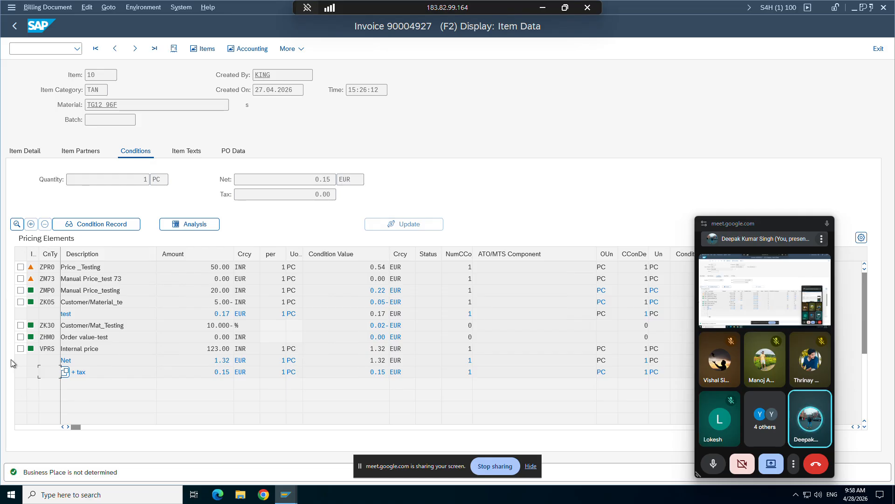
Place the Picking Location Determination session side by side with the invoice and start transaction VF03 in it.
{"action": "left_click", "coordinate": [249, 50]}
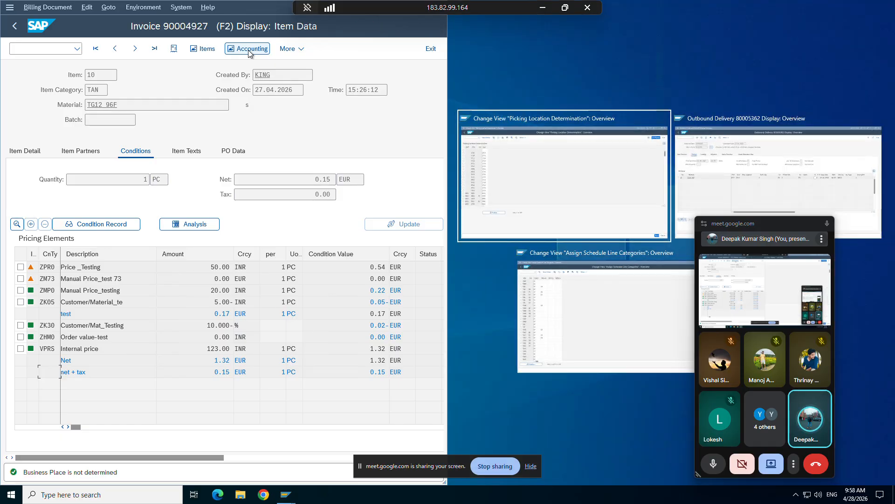
{"action": "left_click", "coordinate": [496, 164]}
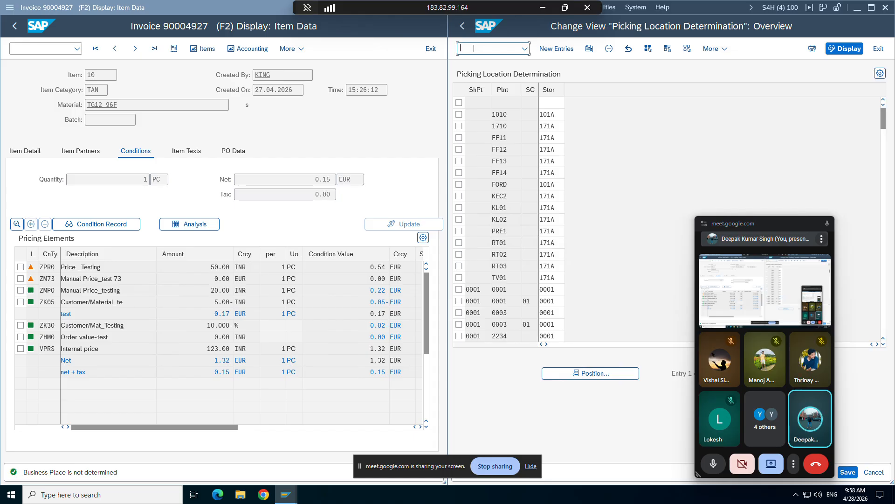
{"action": "type", "text": "/nvf03"}
{"action": "key", "text": "Return"}
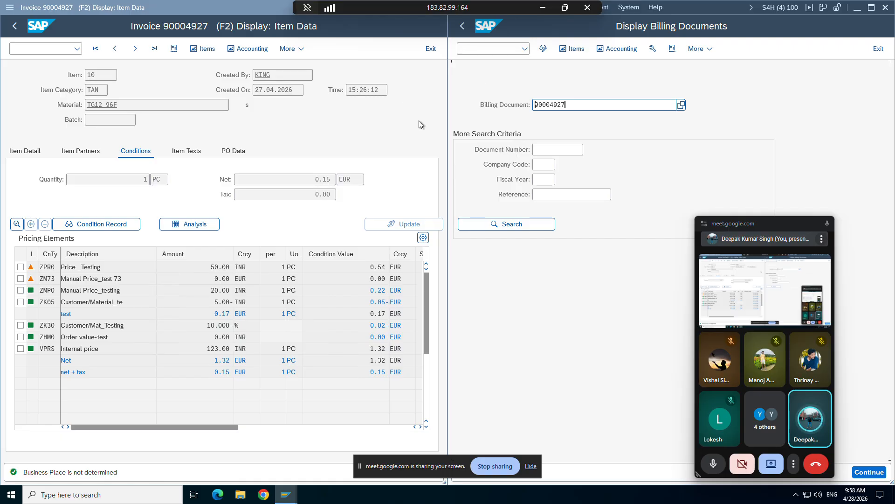
Display invoice 90004927 in the second session, open its accounting document and move the floating meeting window clear of the line items.
{"action": "key", "text": "Return"}
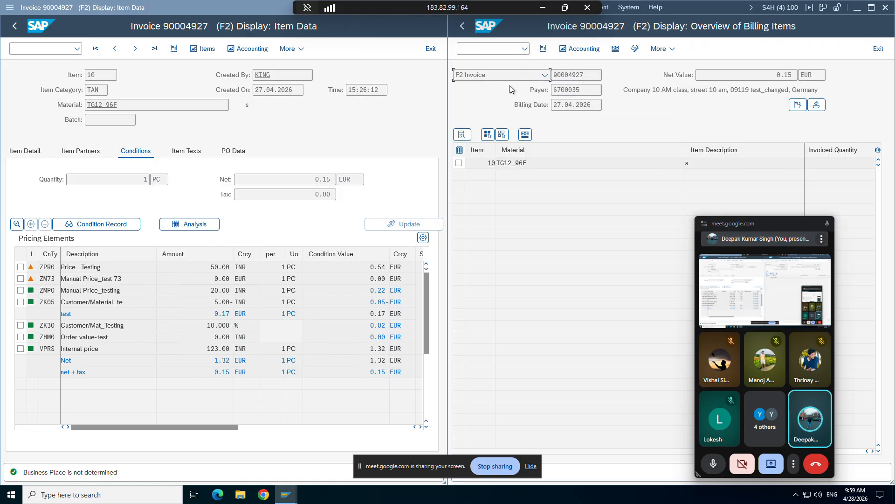
{"action": "left_click", "coordinate": [582, 54]}
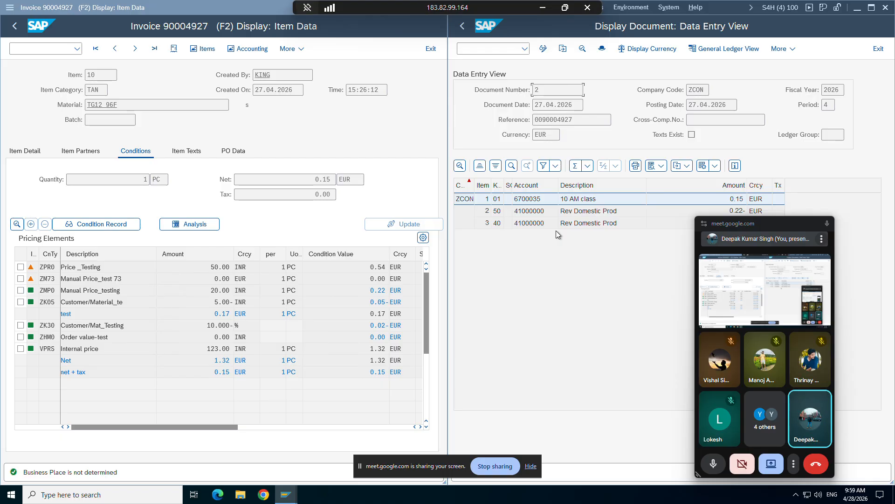
{"action": "left_click_drag", "start_coordinate": [788, 226], "coordinate": [628, 394]}
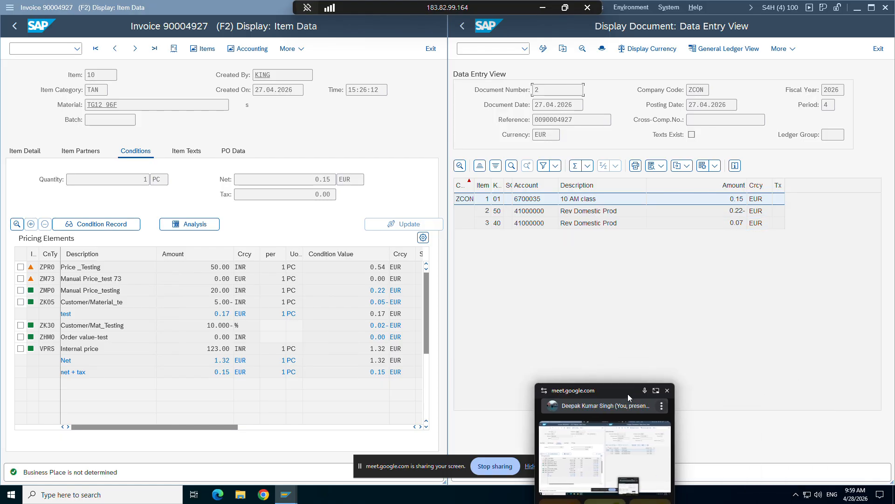
Mark the ZMP0, ZK05 and ZK30 condition lines in the invoice's pricing elements, leaving ZHM0 unmarked.
{"action": "left_click", "coordinate": [20, 290]}
{"action": "left_click", "coordinate": [21, 302]}
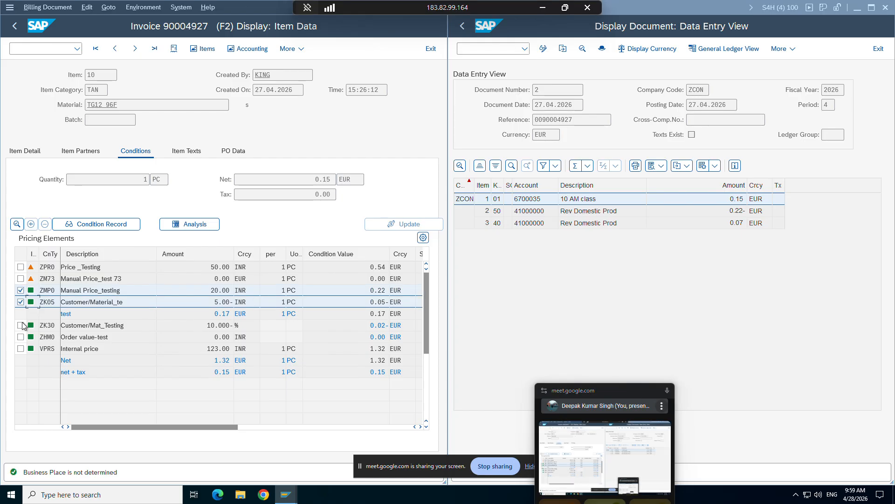
{"action": "left_click", "coordinate": [21, 325]}
{"action": "left_click", "coordinate": [20, 336]}
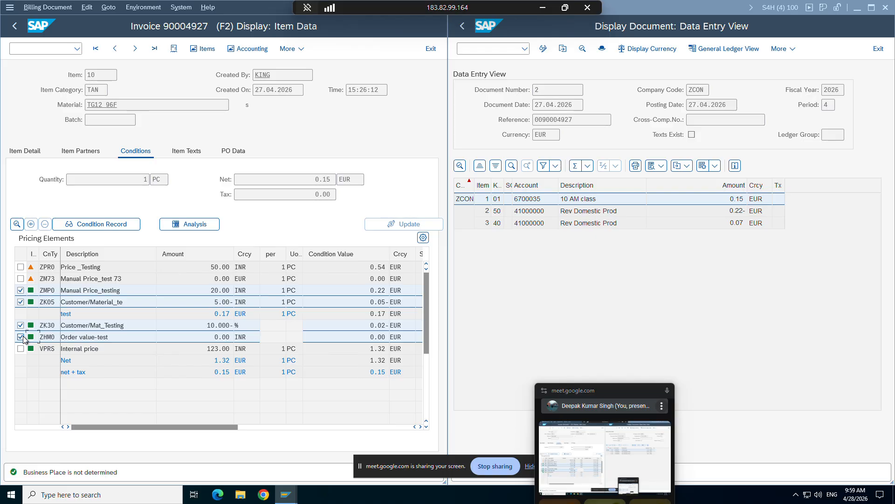
{"action": "left_click", "coordinate": [21, 336]}
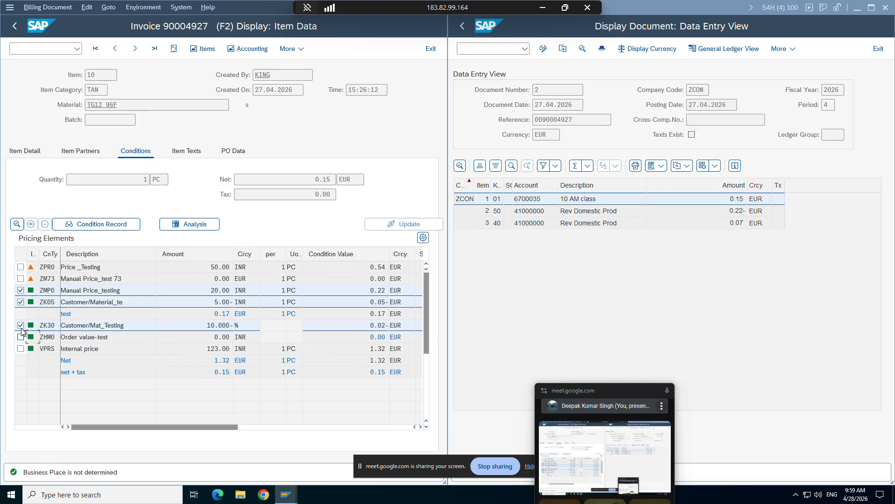
Mark the VPRS internal price line and unmark the ZK30, ZK05 and ZMP0 lines.
{"action": "left_click", "coordinate": [20, 349]}
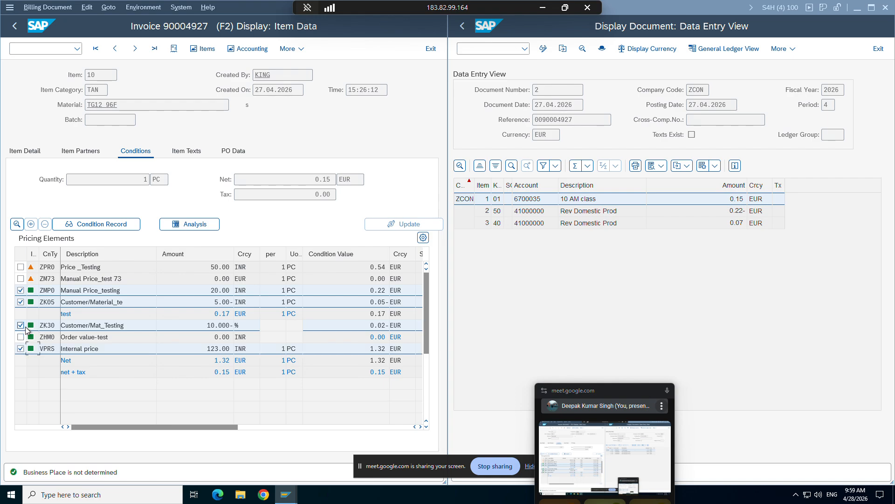
{"action": "left_click", "coordinate": [21, 325]}
{"action": "left_click", "coordinate": [20, 302]}
{"action": "left_click", "coordinate": [21, 290]}
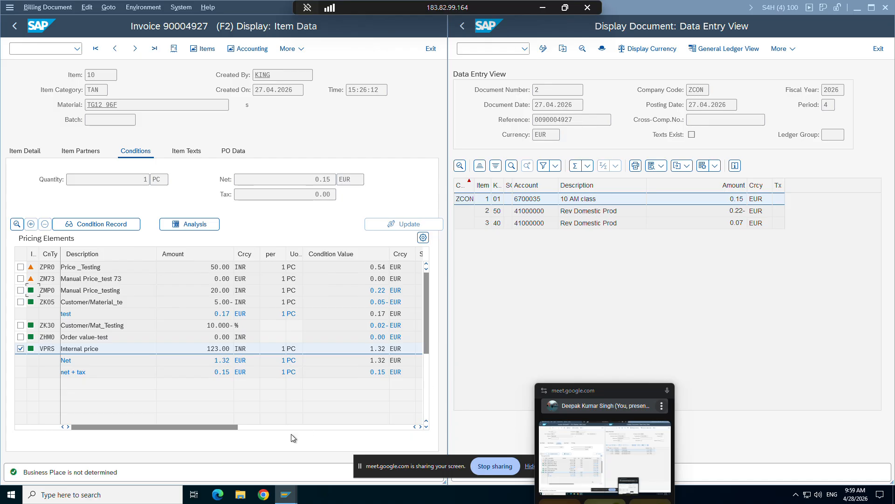
Examine the statistical flags of the pricing elements, ending back at the description and amount columns.
{"action": "left_click", "coordinate": [254, 426]}
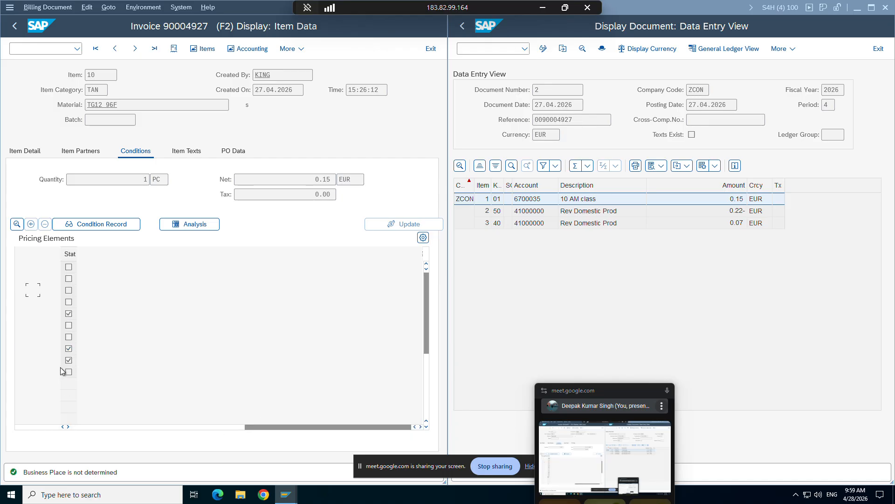
{"action": "left_click", "coordinate": [62, 425]}
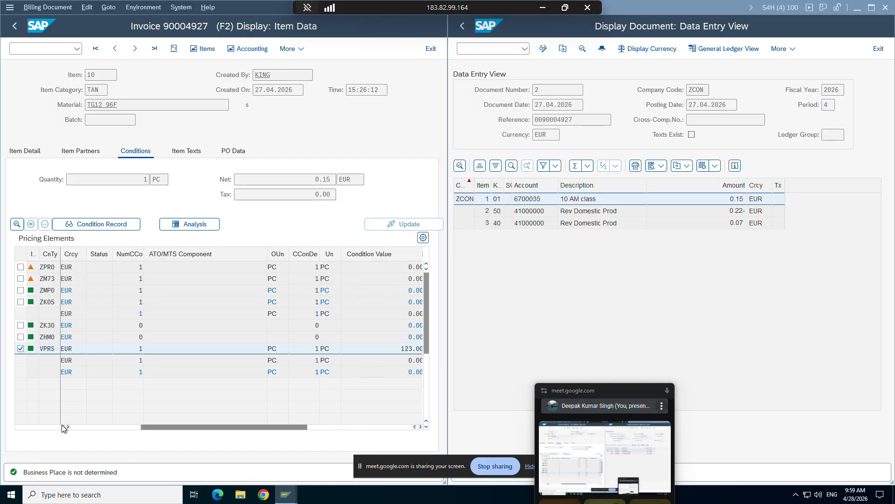
{"action": "left_click", "coordinate": [62, 424]}
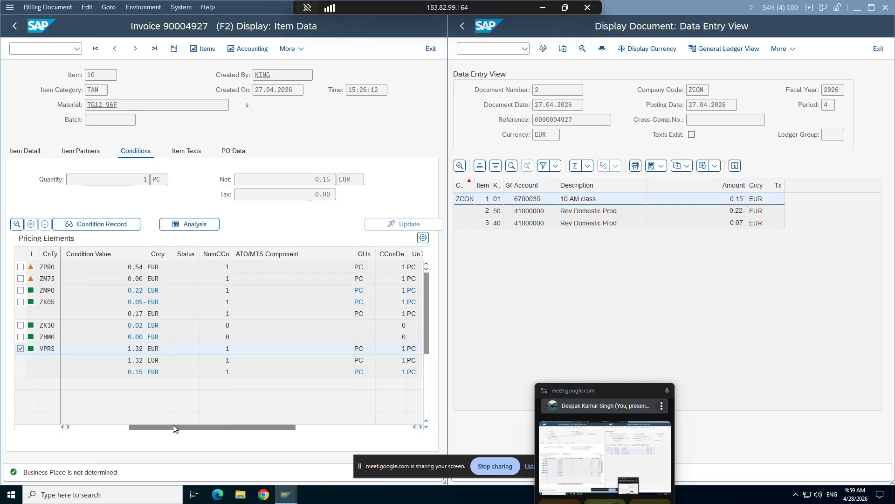
{"action": "left_click_drag", "start_coordinate": [173, 425], "coordinate": [93, 427]}
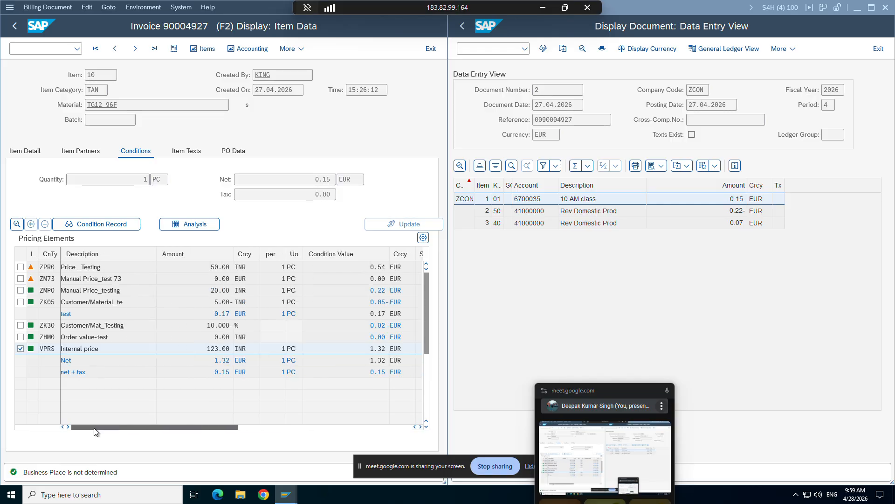
Compare the ZMP0 and net + tax condition values with the revenue and customer amounts in the accounting document.
{"action": "left_click", "coordinate": [373, 291]}
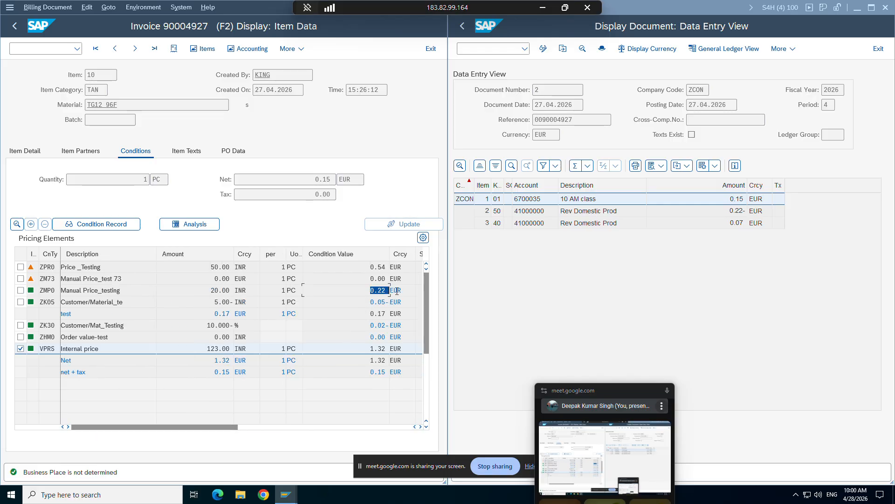
{"action": "left_click", "coordinate": [735, 213]}
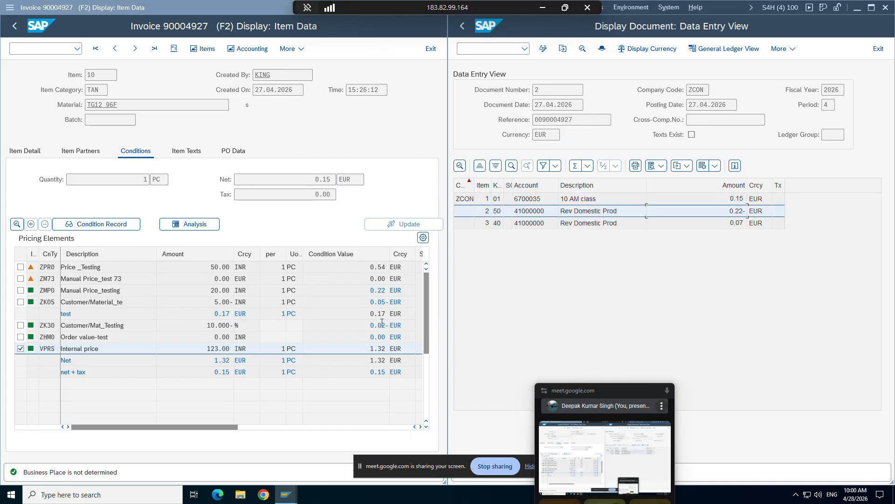
{"action": "left_click", "coordinate": [365, 371]}
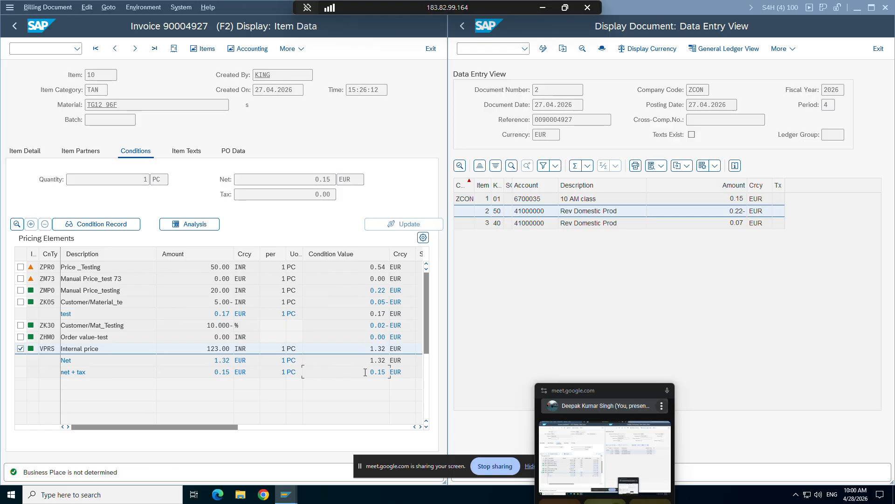
{"action": "left_click", "coordinate": [729, 200]}
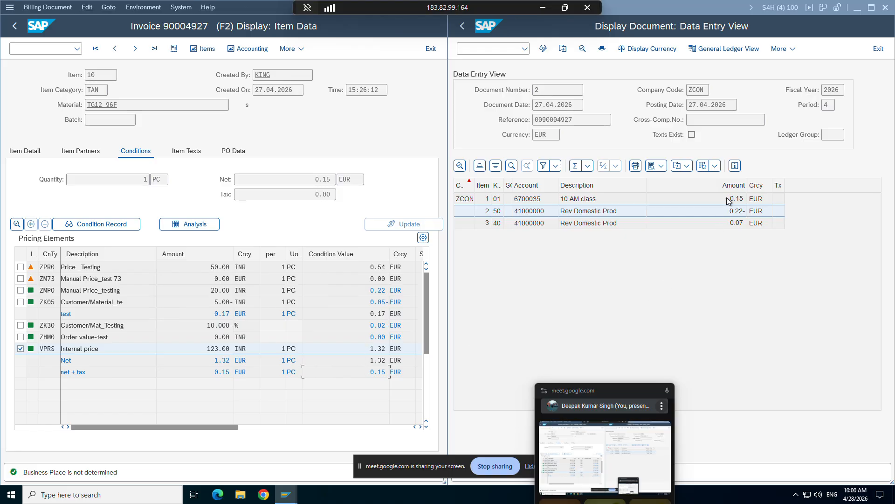
Mark only the ZK05 and ZK30 discount lines and compare their condition values with line item 3 of the accounting document.
{"action": "left_click", "coordinate": [376, 325]}
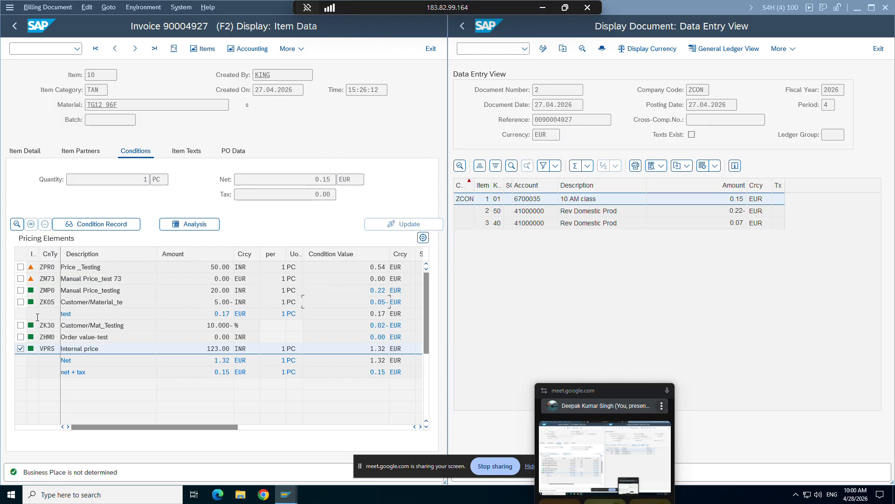
{"action": "left_click", "coordinate": [20, 302]}
{"action": "left_click", "coordinate": [20, 348]}
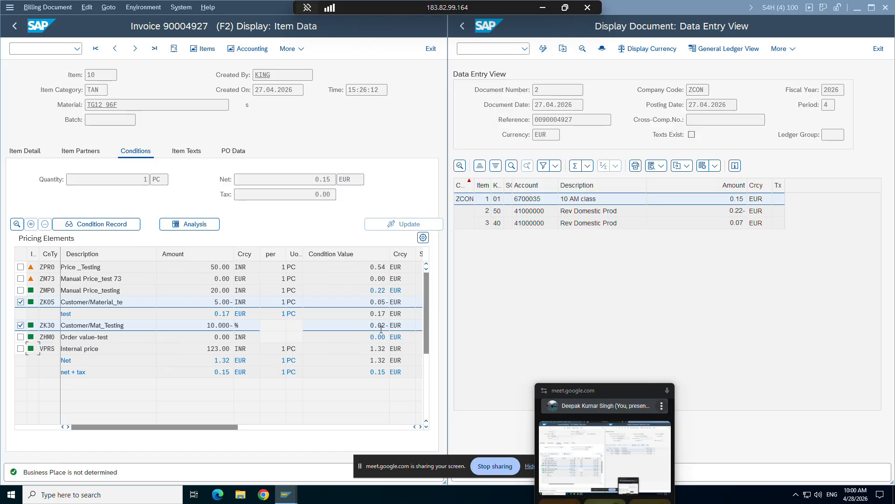
{"action": "left_click", "coordinate": [727, 225]}
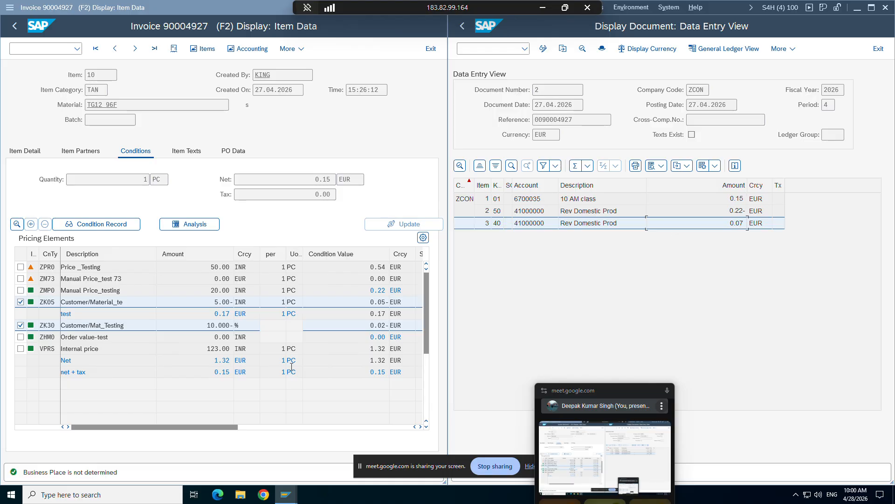
{"action": "mouse_move", "coordinate": [285, 494]}
{"action": "left_click", "coordinate": [275, 461]}
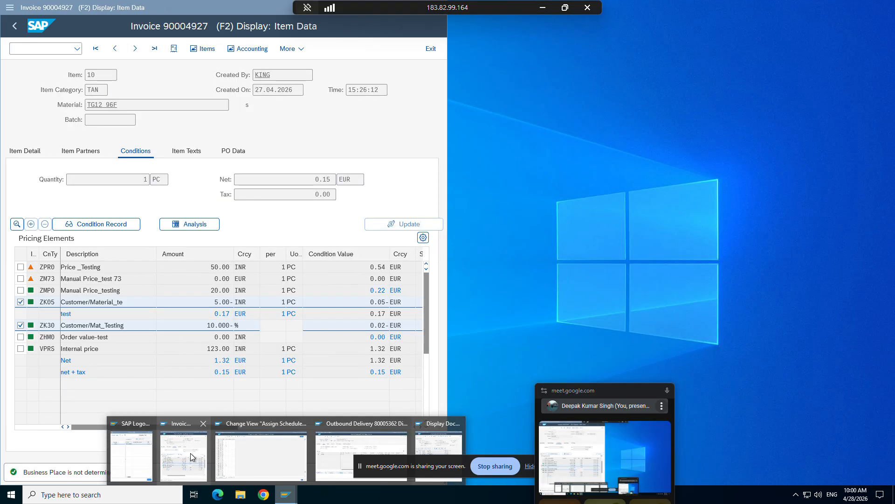
{"action": "left_click", "coordinate": [190, 453]}
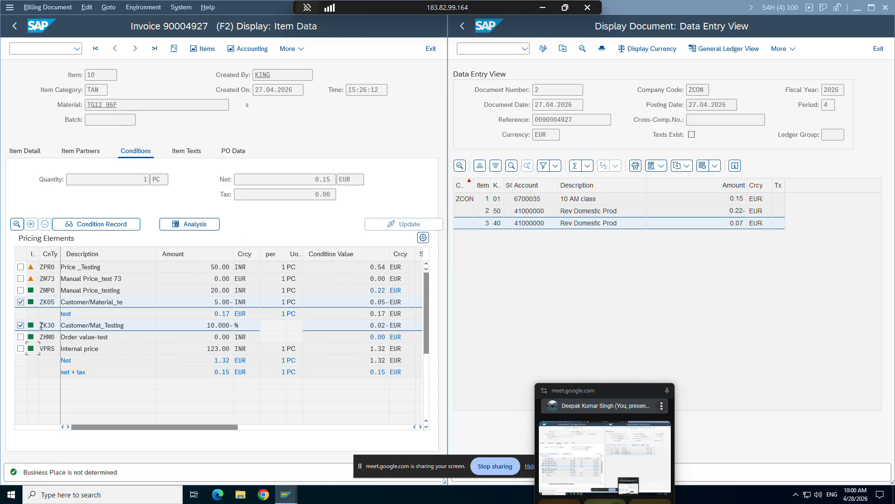
Unmark the ZK30 and ZK05 lines, view the condition details of the VPRS internal price, and return to the item conditions.
{"action": "left_click", "coordinate": [21, 326]}
{"action": "left_click", "coordinate": [21, 302]}
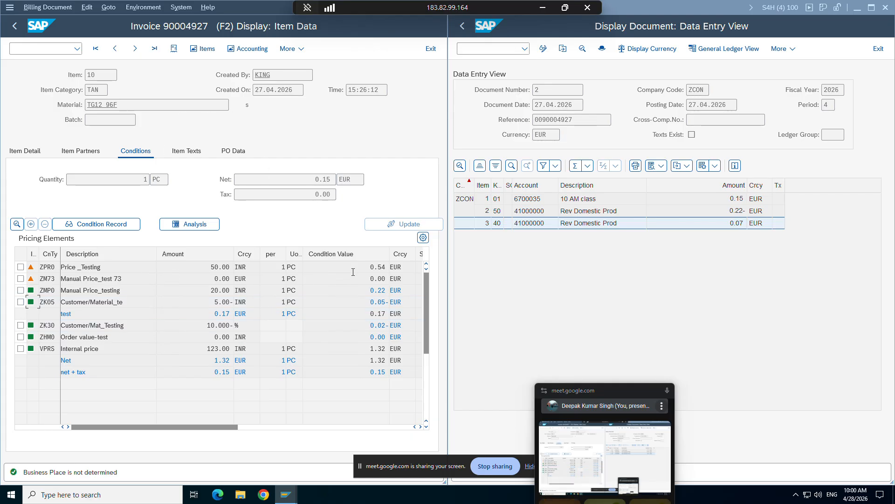
{"action": "left_click", "coordinate": [344, 180]}
{"action": "double_click", "coordinate": [49, 348]}
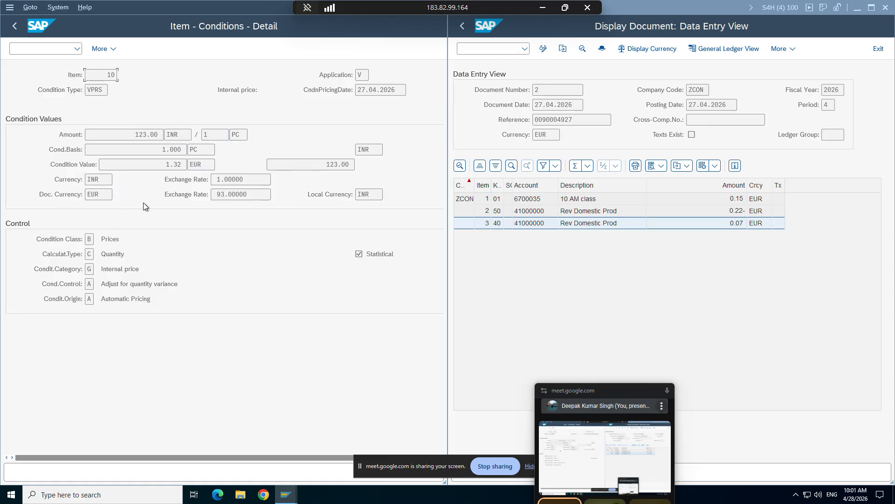
{"action": "left_click", "coordinate": [14, 25]}
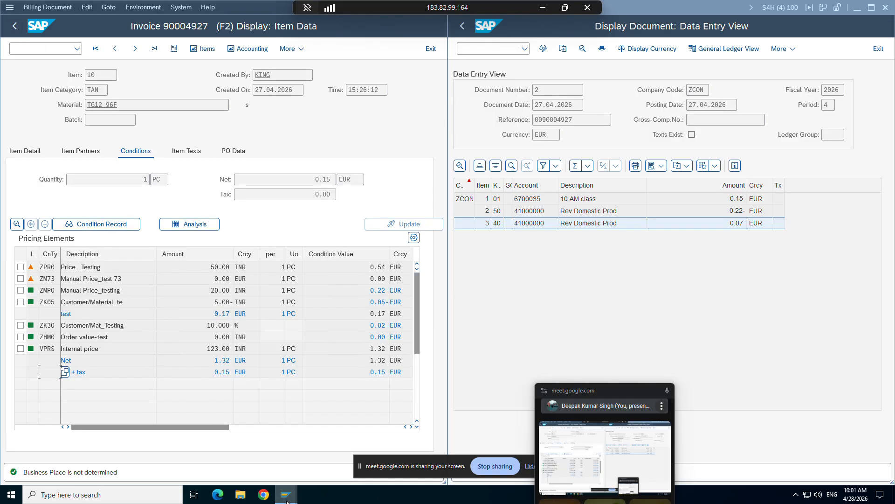
Replace the invoice display with the pricing procedures overview and maximize its window.
{"action": "mouse_move", "coordinate": [286, 494]}
{"action": "left_click", "coordinate": [207, 445]}
{"action": "left_click", "coordinate": [19, 49]}
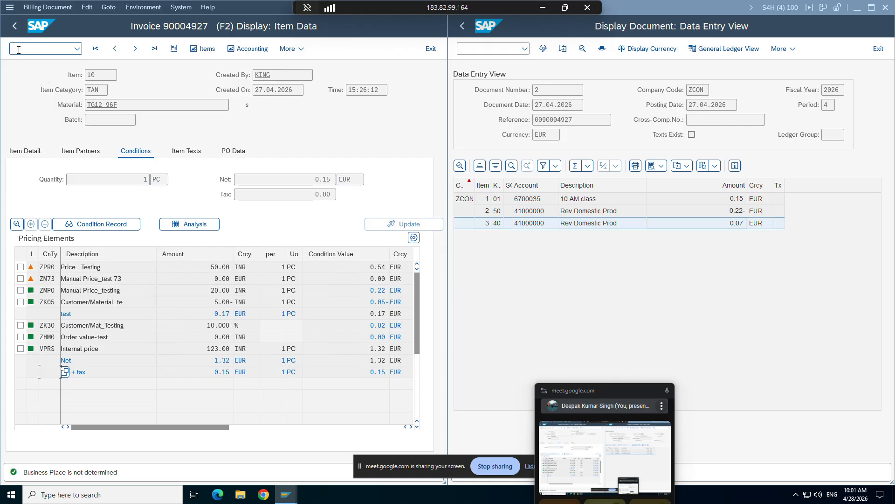
{"action": "type", "text": "/nvf08"}
{"action": "key", "text": "Return"}
{"action": "double_click", "coordinate": [241, 11]}
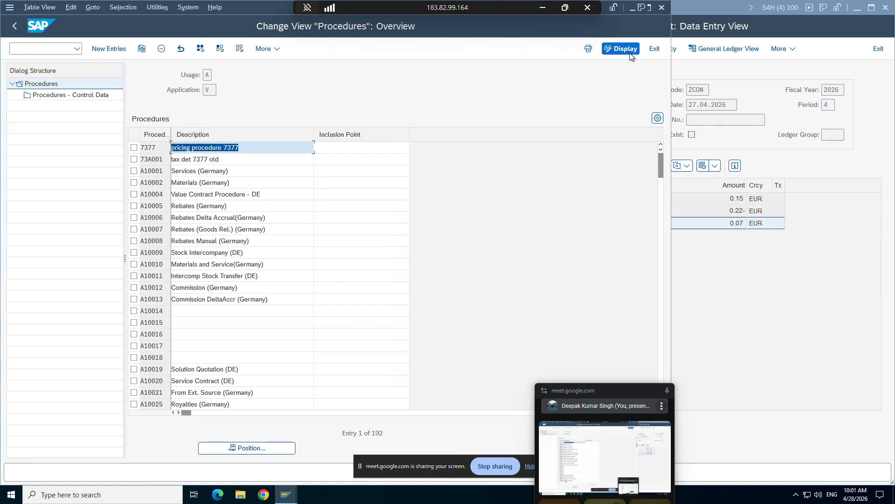
{"action": "double_click", "coordinate": [245, 9]}
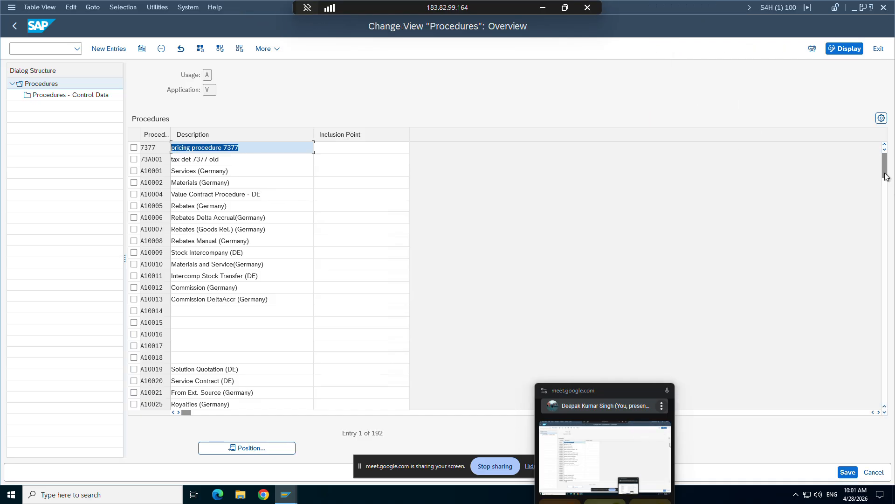
Select the ZPRICP procedure near the end of the list and open its control data.
{"action": "left_click_drag", "start_coordinate": [885, 176], "coordinate": [888, 400]}
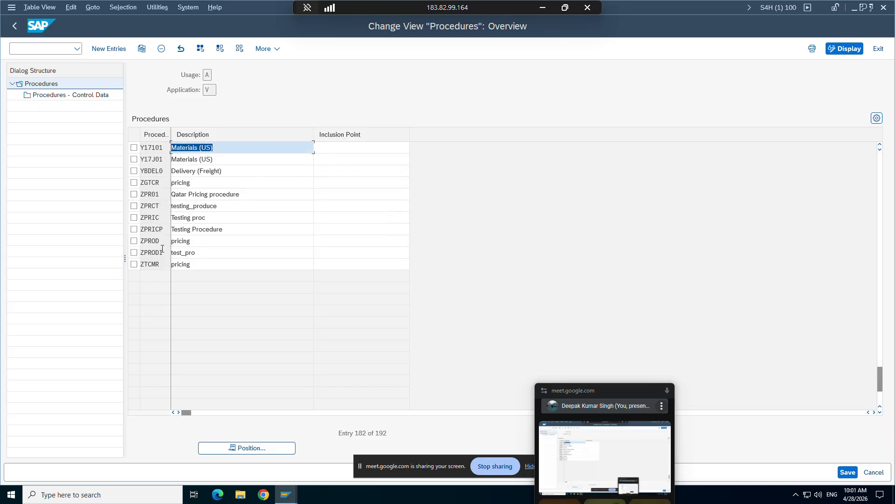
{"action": "left_click", "coordinate": [134, 229]}
{"action": "double_click", "coordinate": [61, 96]}
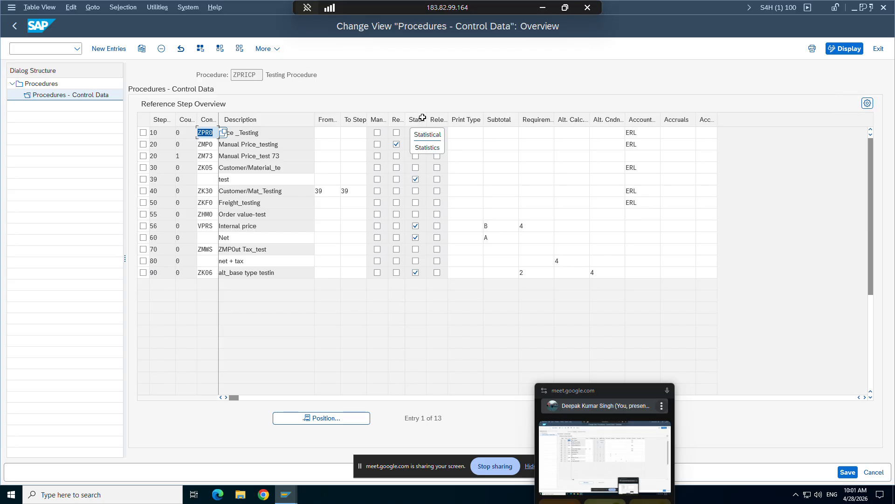
Widen the Statistics and Relevant columns of the ZPRICP control data and inspect the Print Type and Subtotal fields.
{"action": "left_click_drag", "start_coordinate": [426, 118], "coordinate": [441, 118]}
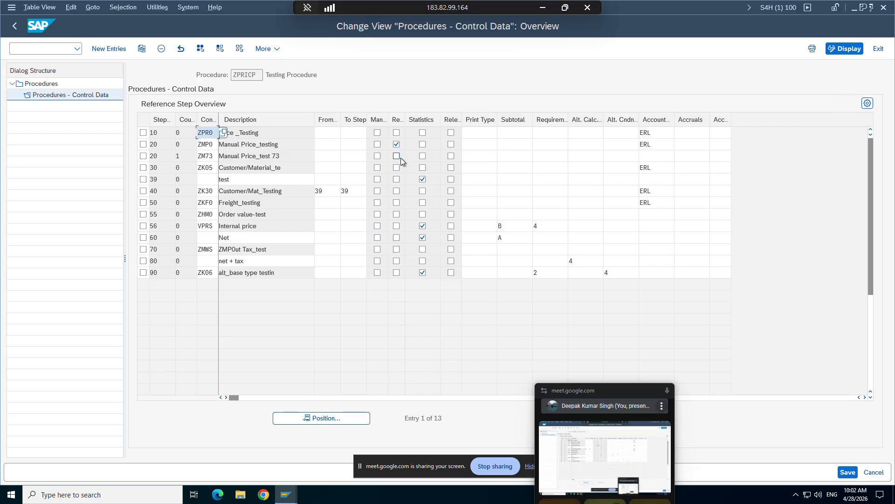
{"action": "left_click", "coordinate": [483, 121]}
{"action": "left_click", "coordinate": [483, 143]}
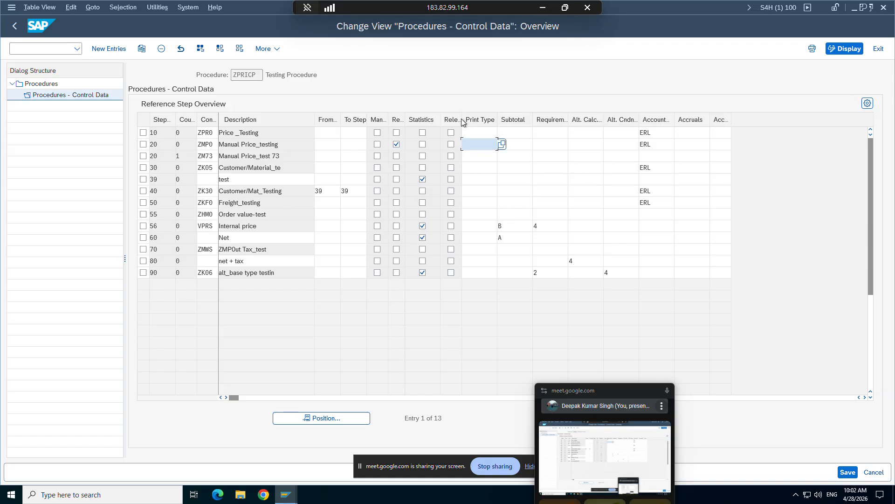
{"action": "left_click_drag", "start_coordinate": [463, 119], "coordinate": [477, 118]}
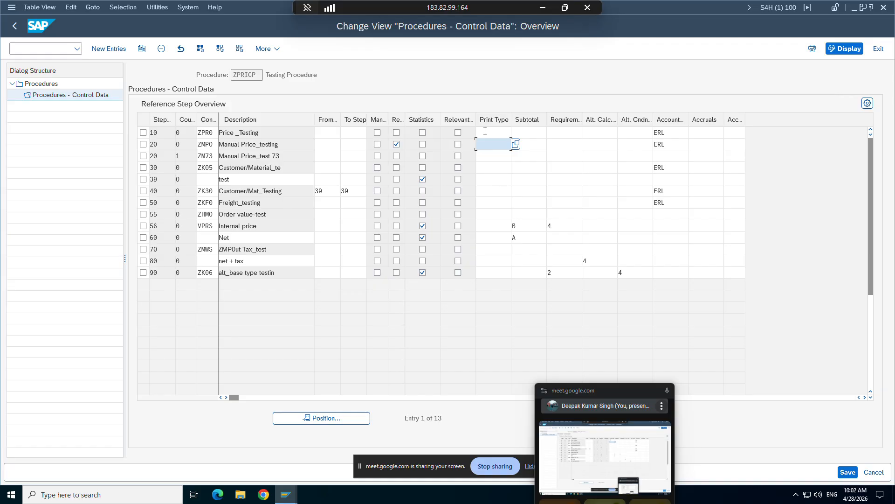
{"action": "left_click", "coordinate": [528, 129]}
Switch to the SAP SD study material in Word and find the explanations of the Statistical, Print and Subtotal fields.
{"action": "left_click", "coordinate": [542, 7]}
{"action": "left_click", "coordinate": [77, 492]}
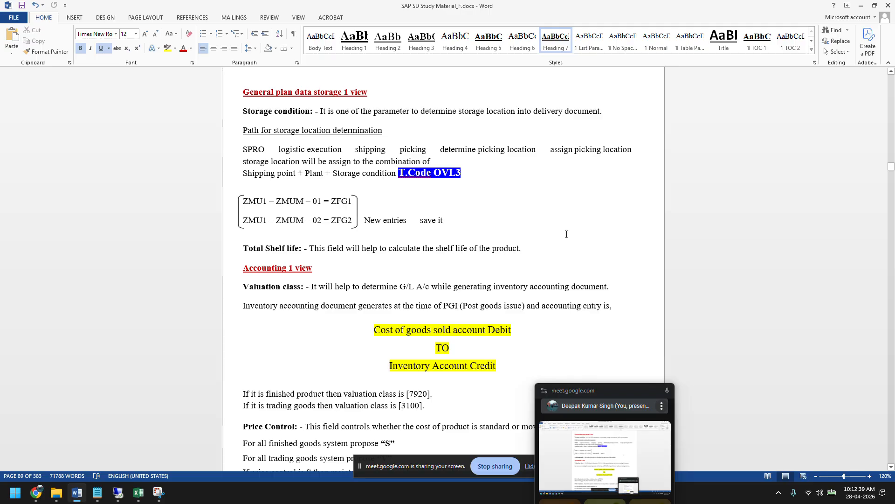
{"action": "left_click_drag", "start_coordinate": [891, 167], "coordinate": [893, 296]}
{"action": "scroll", "coordinate": [416, 240], "scroll_direction": "up", "scroll_amount": 10}
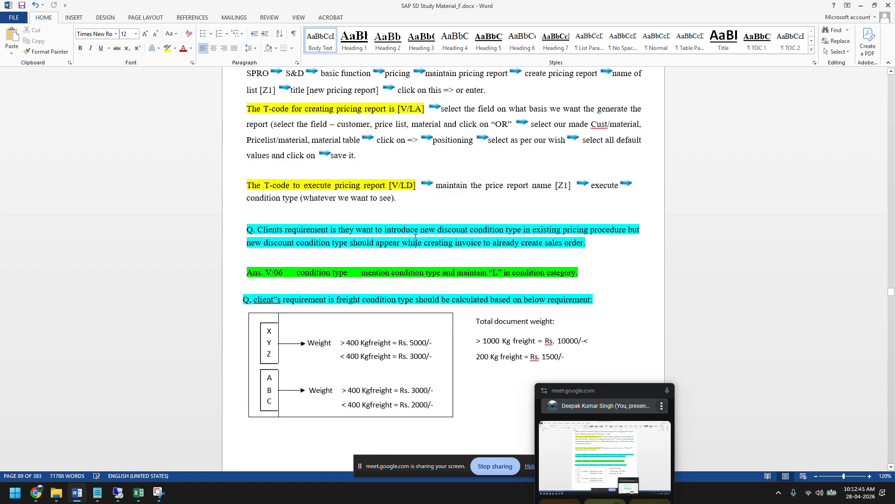
{"action": "scroll", "coordinate": [415, 238], "scroll_direction": "up", "scroll_amount": 20}
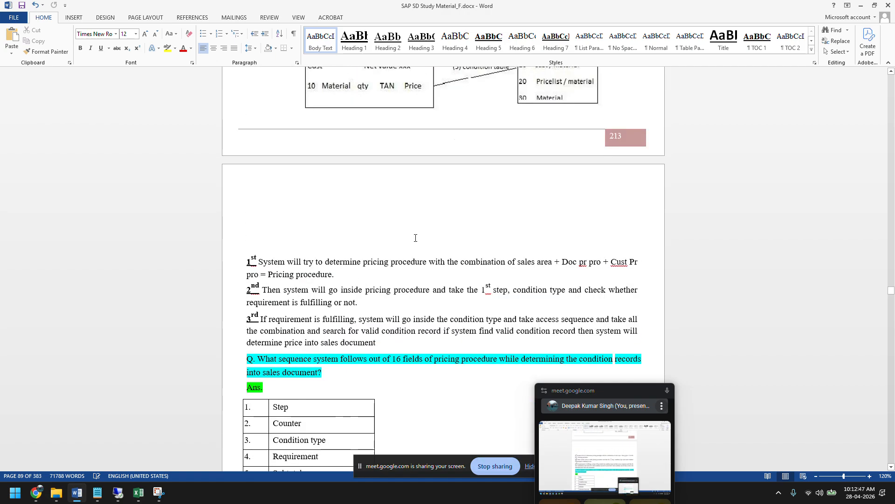
{"action": "scroll", "coordinate": [415, 239], "scroll_direction": "up", "scroll_amount": 20}
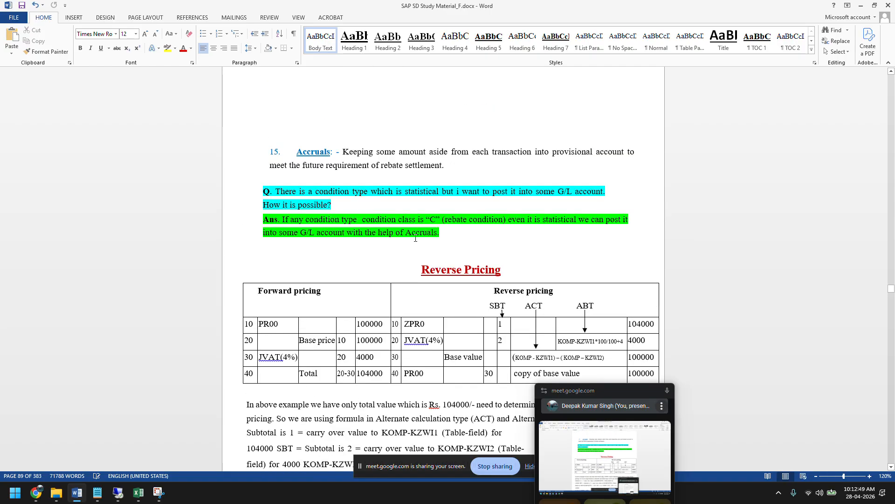
{"action": "scroll", "coordinate": [415, 238], "scroll_direction": "up", "scroll_amount": 20}
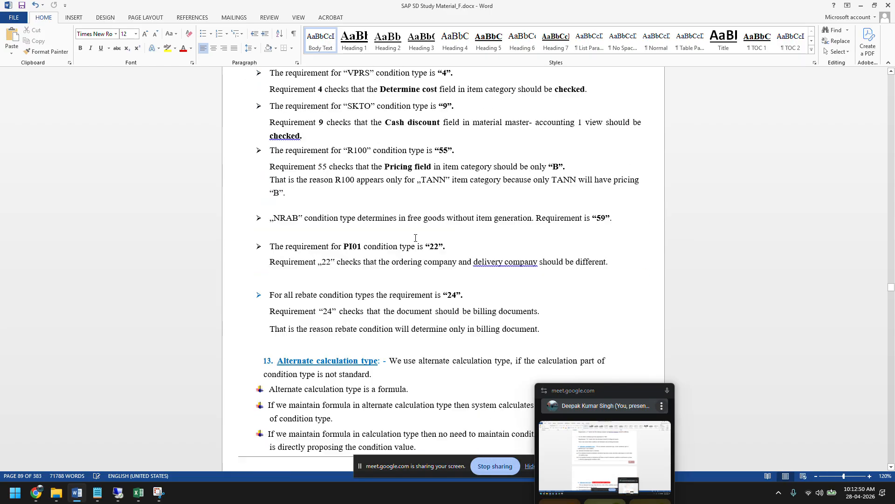
{"action": "scroll", "coordinate": [415, 237], "scroll_direction": "up", "scroll_amount": 20}
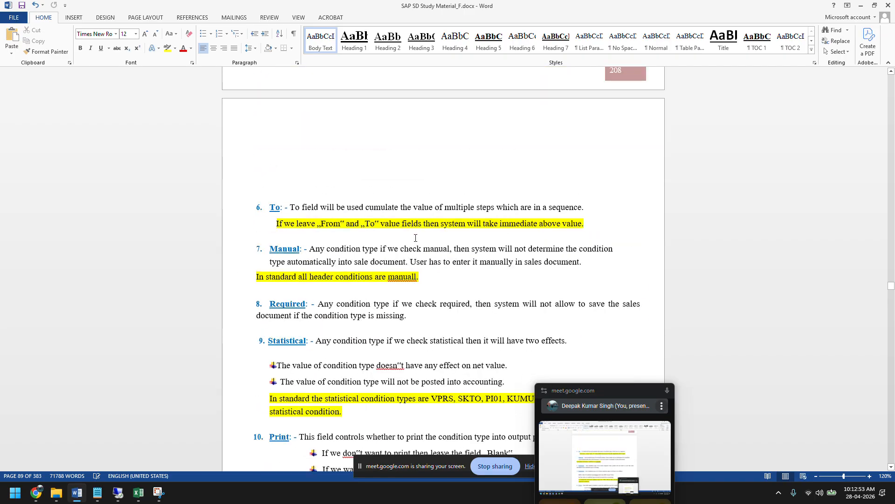
{"action": "scroll", "coordinate": [415, 238], "scroll_direction": "down", "scroll_amount": 5}
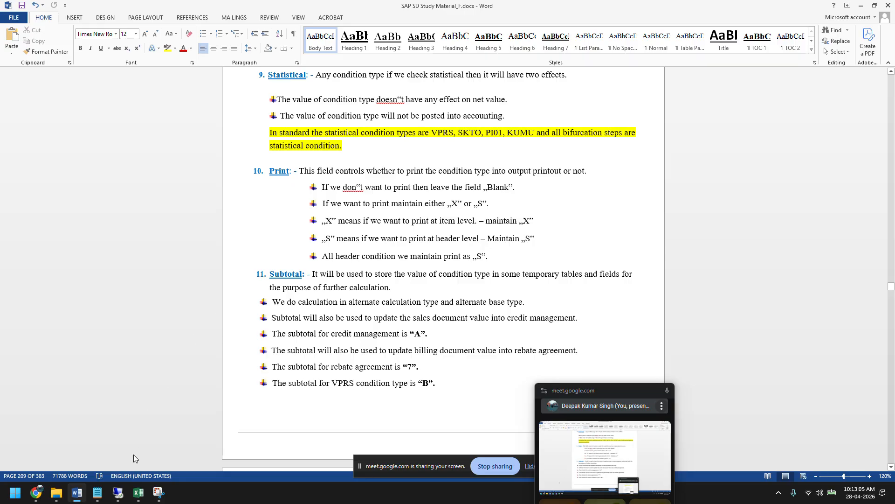
Return to SAP and view the accounting document alongside the ZPRICP control data to compare statistical conditions with posted amounts.
{"action": "left_click", "coordinate": [118, 492]}
{"action": "mouse_move", "coordinate": [286, 494]}
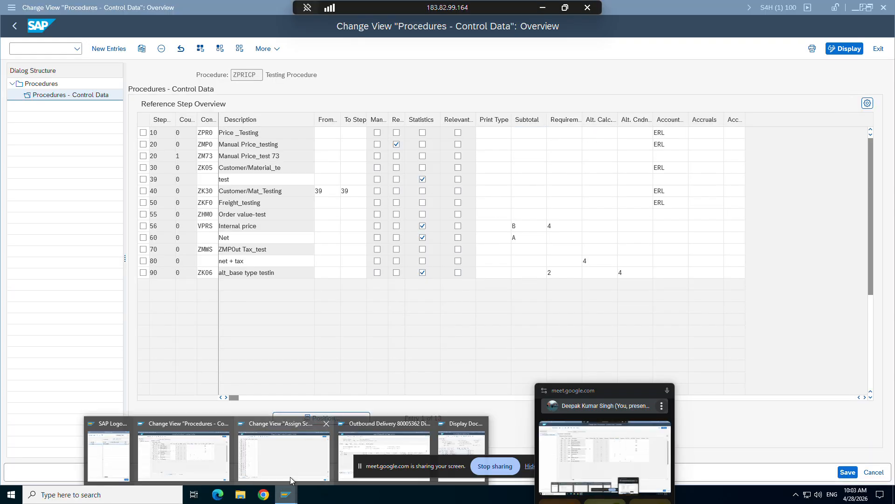
{"action": "mouse_move", "coordinate": [430, 440]}
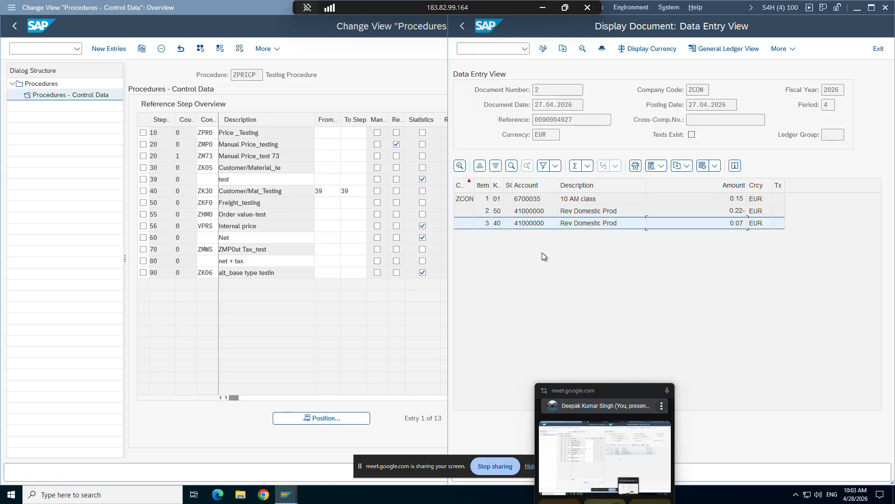
Switch back to the Word notes and highlight the Subtotal definition and the credit management subtotal value "A".
{"action": "left_click", "coordinate": [542, 7]}
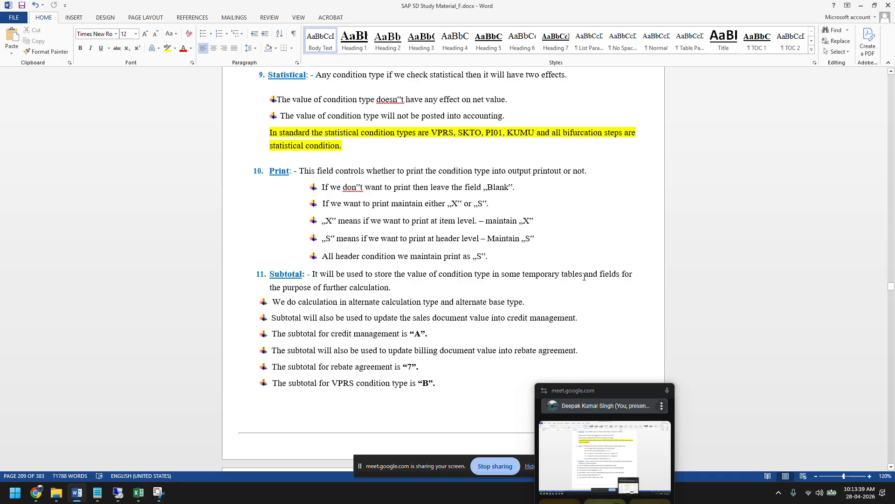
{"action": "left_click_drag", "start_coordinate": [401, 290], "coordinate": [314, 277]}
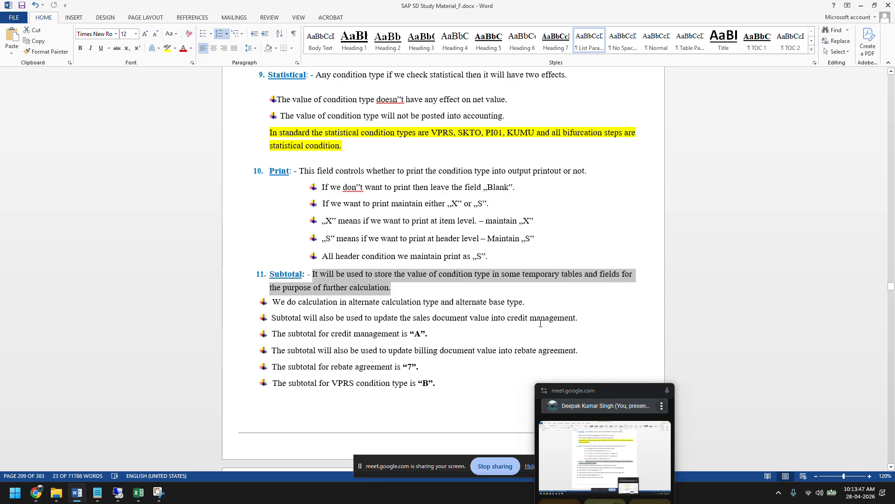
{"action": "left_click_drag", "start_coordinate": [438, 333], "coordinate": [287, 338]}
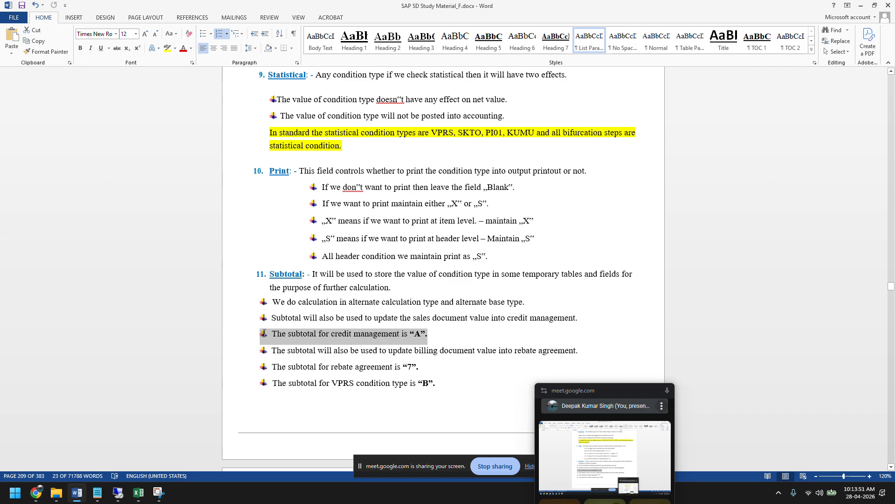
{"action": "left_click", "coordinate": [422, 337]}
{"action": "double_click", "coordinate": [420, 336]}
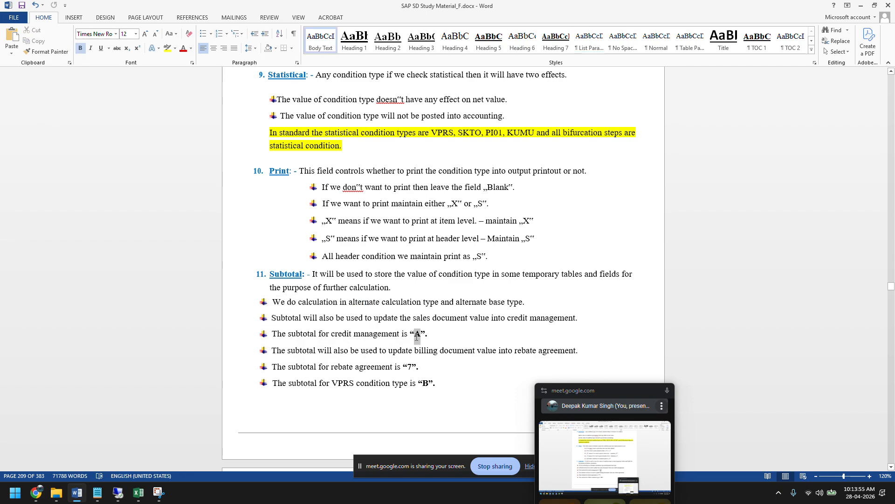
Return to the ZPRICP control data in SAP, check the Net step's subtotal, and mark the step 60 row.
{"action": "left_click", "coordinate": [116, 493]}
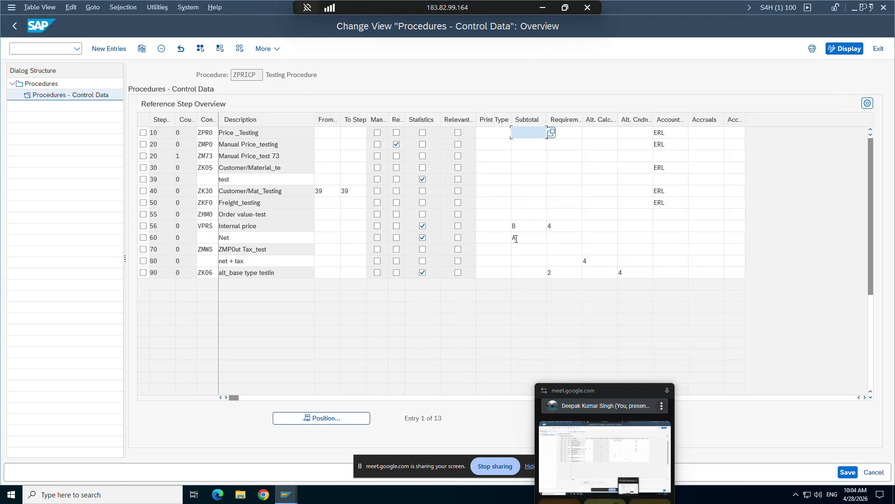
{"action": "left_click", "coordinate": [515, 239]}
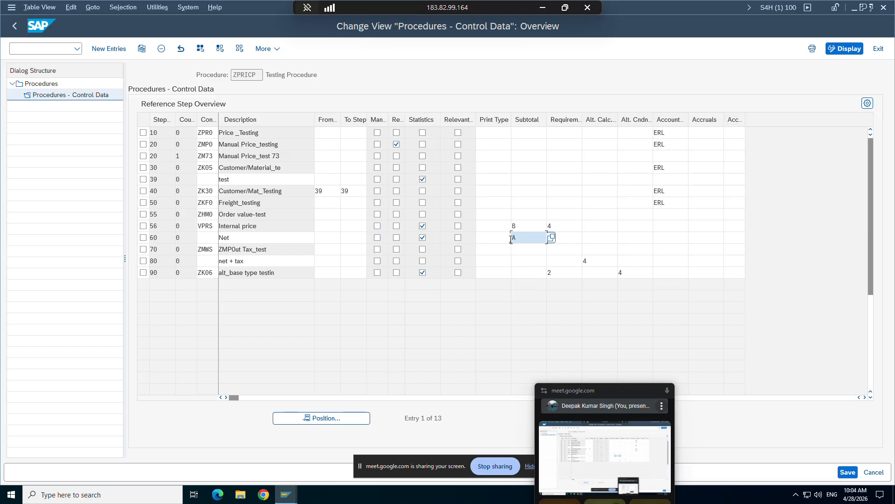
{"action": "left_click", "coordinate": [143, 237]}
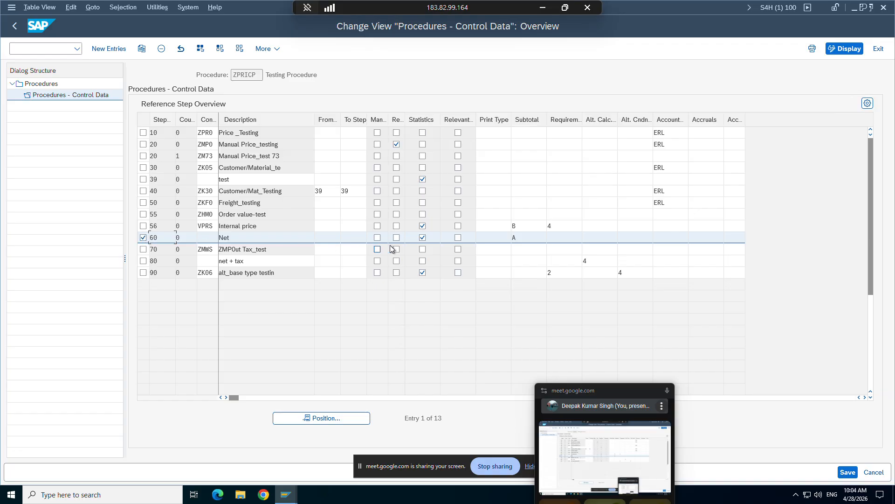
Switch to the session showing schedule line category assignments and start sales order creation with transaction VA01.
{"action": "mouse_move", "coordinate": [286, 494]}
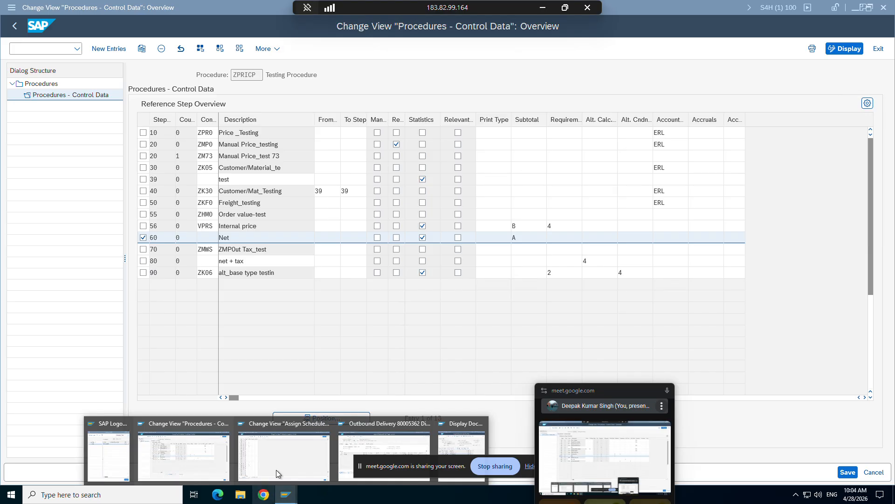
{"action": "left_click", "coordinate": [275, 448]}
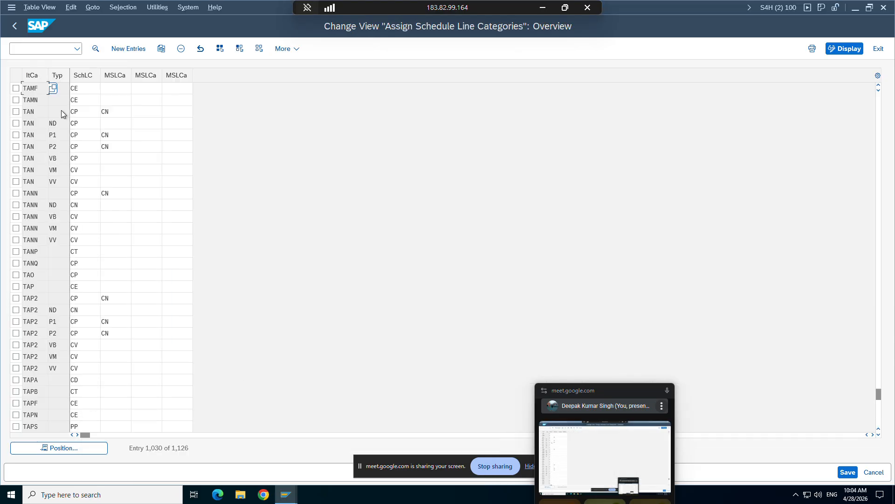
{"action": "type", "text": "/nva"}
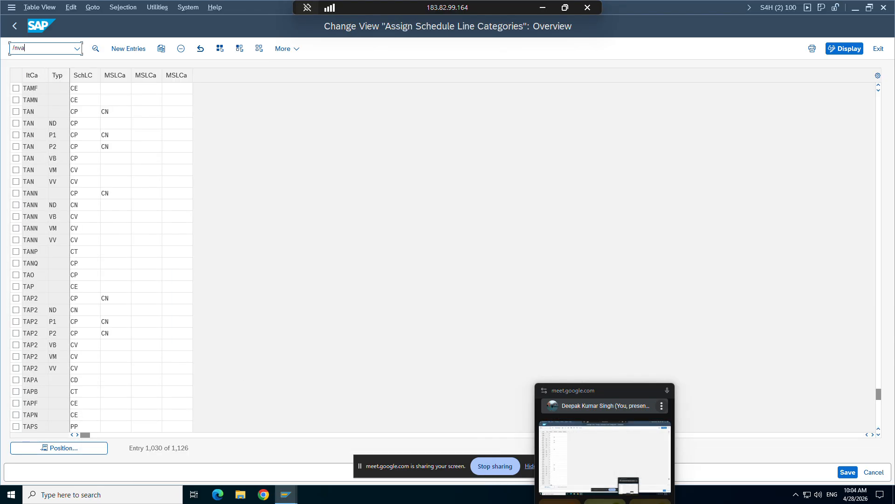
{"action": "type", "text": "01"}
{"action": "key", "text": "Return"}
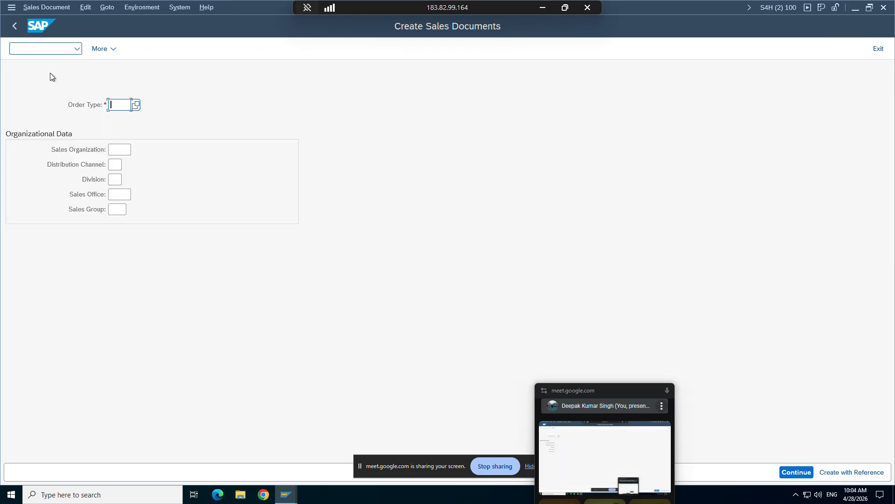
Start a sales document with order type ZOR9, sales organization ZORG, distribution channel ZC and division ZD.
{"action": "left_click", "coordinate": [123, 106]}
{"action": "left_click", "coordinate": [123, 119]}
{"action": "left_click", "coordinate": [119, 150]}
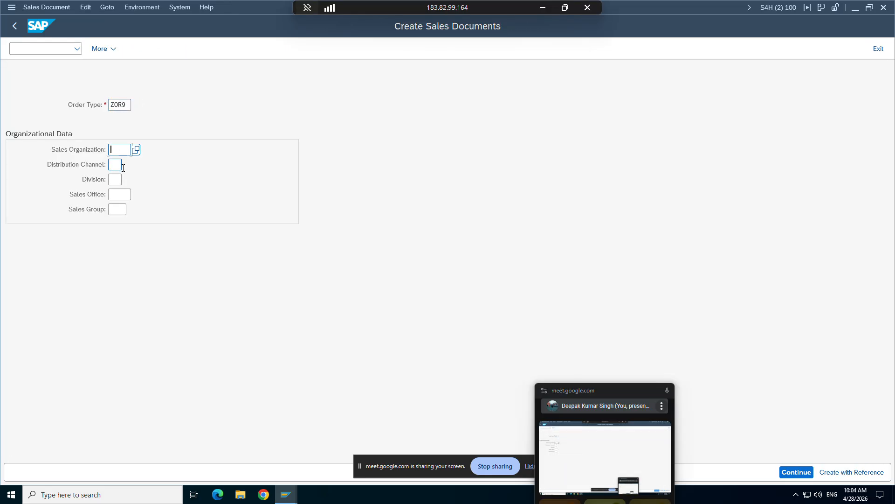
{"action": "left_click", "coordinate": [120, 166]}
{"action": "left_click", "coordinate": [116, 166]}
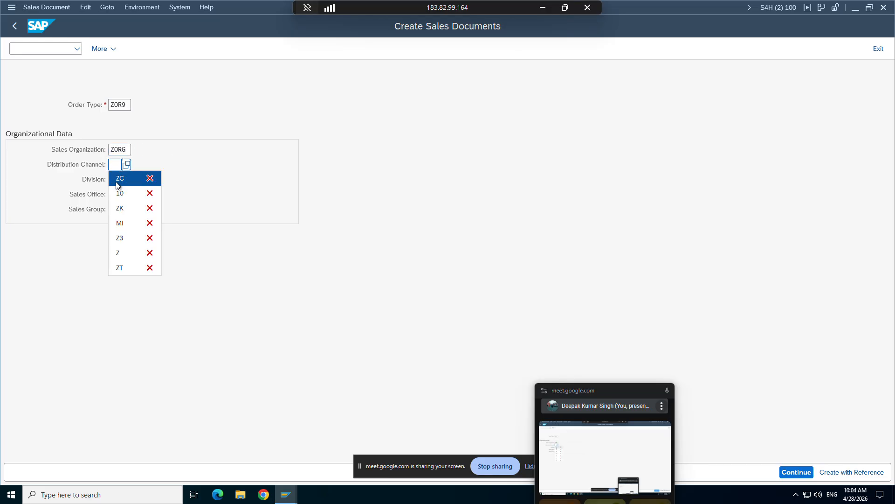
{"action": "left_click", "coordinate": [115, 182]}
{"action": "left_click", "coordinate": [117, 192]}
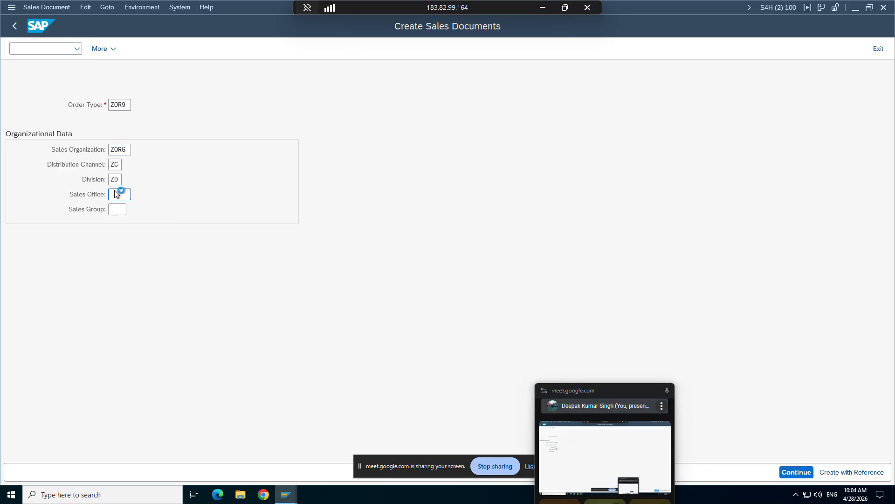
{"action": "key", "text": "Return"}
Fill in the sold-to customer and add an order item for material TG12_96f with quantity 1.
{"action": "left_click", "coordinate": [110, 105]}
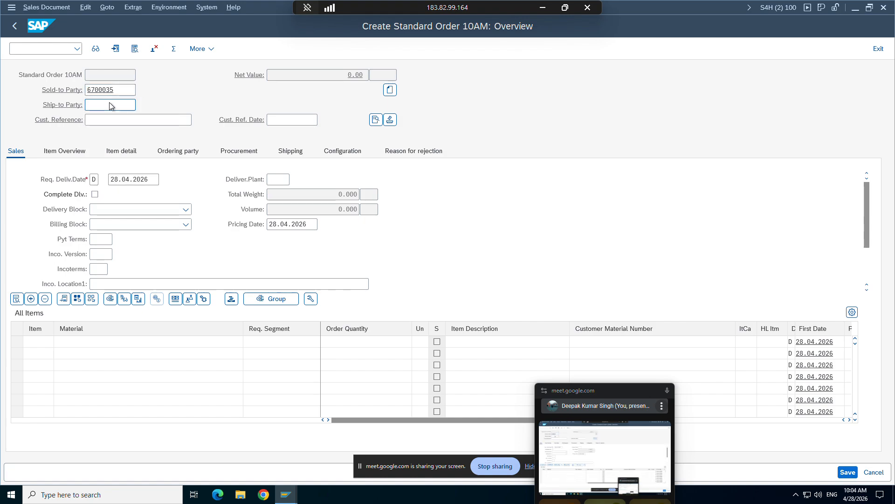
{"action": "key", "text": "Return"}
{"action": "left_click", "coordinate": [96, 341]}
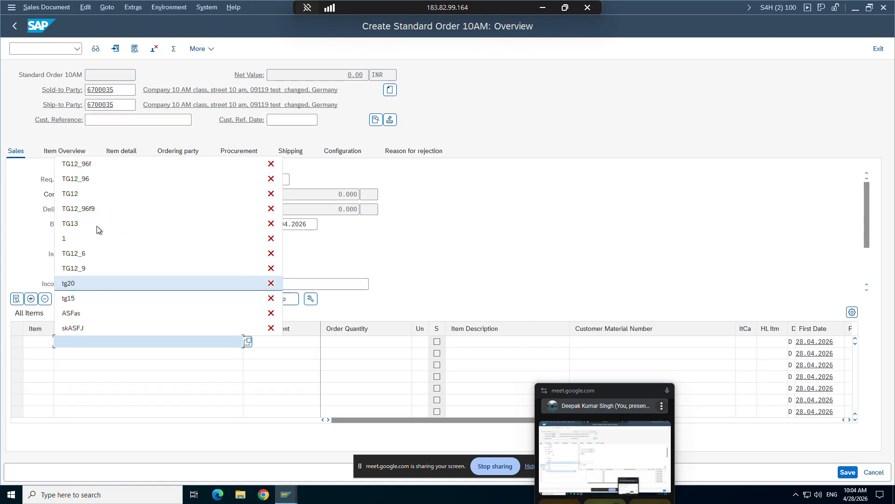
{"action": "left_click", "coordinate": [96, 167]}
{"action": "left_click", "coordinate": [348, 339]}
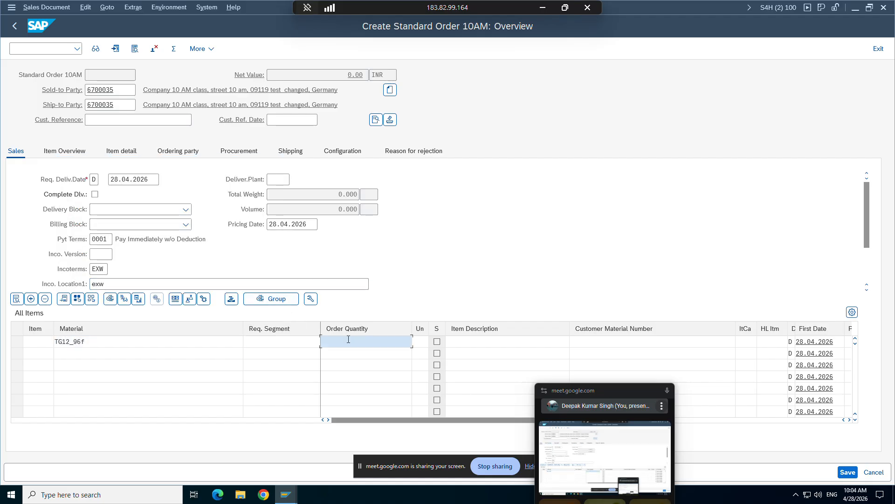
{"action": "type", "text": "1"}
{"action": "key", "text": "Return"}
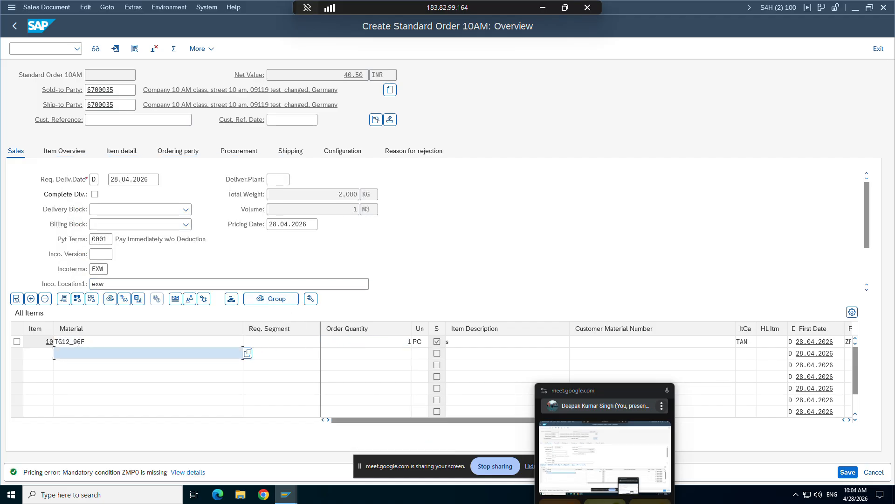
Open the pricing conditions of order item 10 and check its net and tax amounts.
{"action": "double_click", "coordinate": [77, 342]}
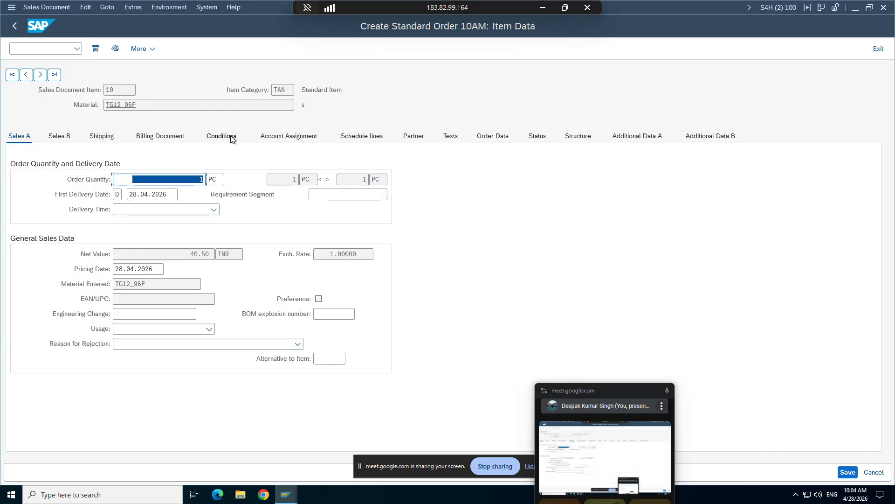
{"action": "left_click", "coordinate": [232, 139]}
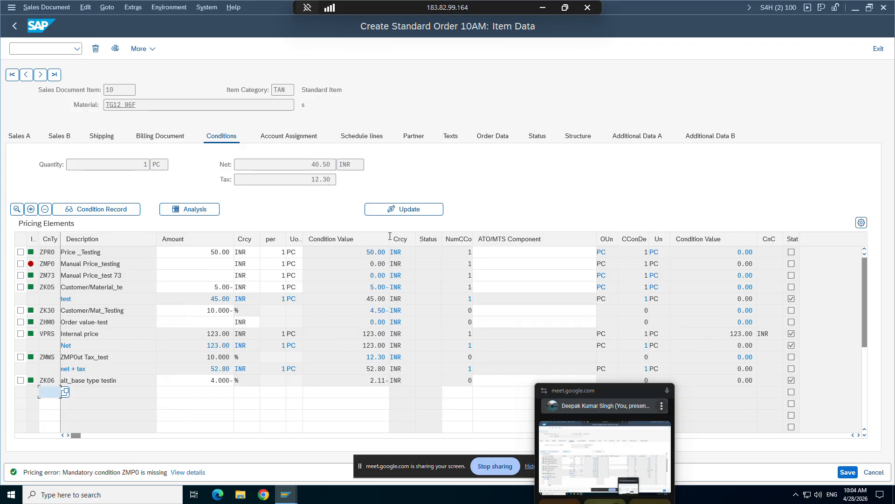
{"action": "left_click", "coordinate": [316, 164]}
{"action": "left_click", "coordinate": [324, 181]}
{"action": "left_click", "coordinate": [331, 403]}
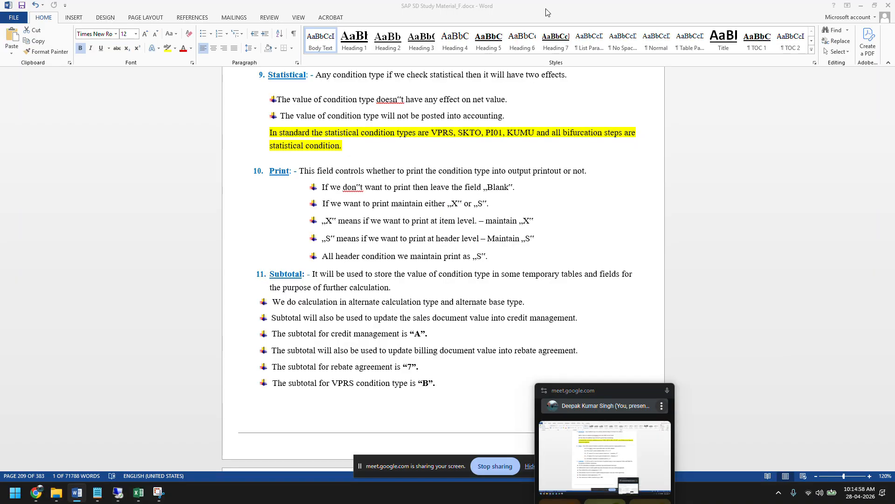
Compare the Net step in the ZPRICP control data with the Net condition value in the sales order item.
{"action": "left_click", "coordinate": [543, 7]}
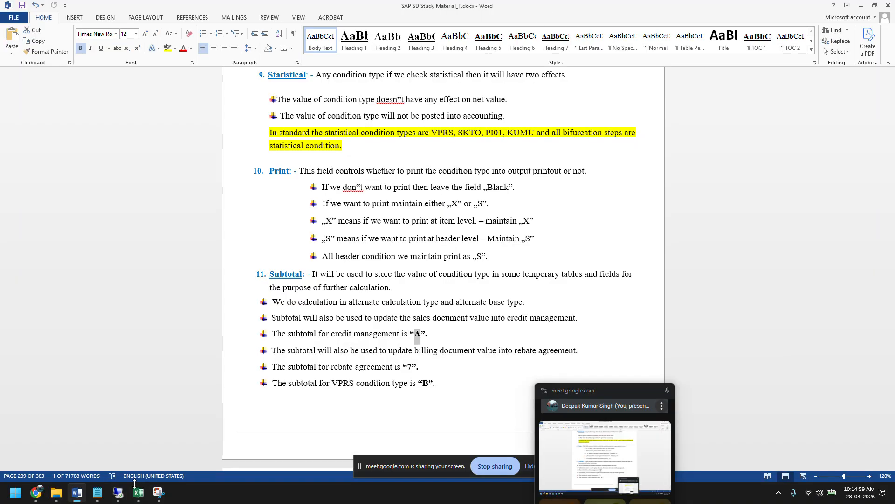
{"action": "left_click", "coordinate": [118, 493]}
{"action": "mouse_move", "coordinate": [286, 493]}
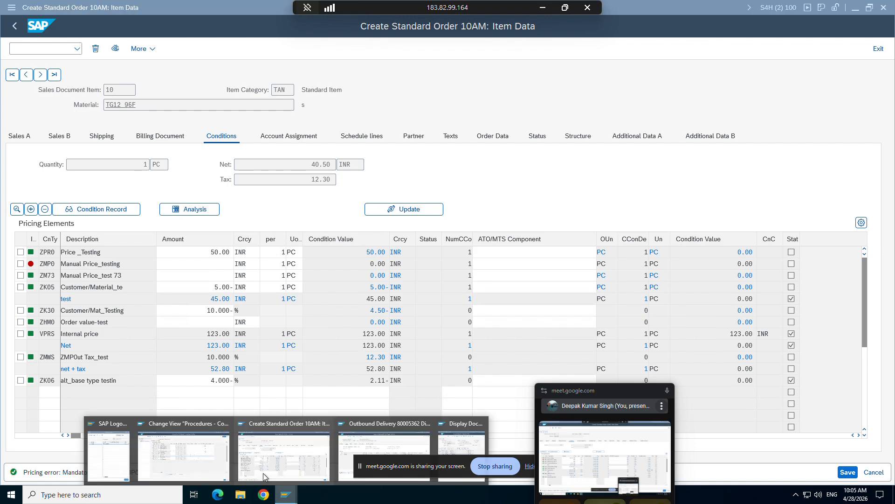
{"action": "left_click", "coordinate": [208, 426]}
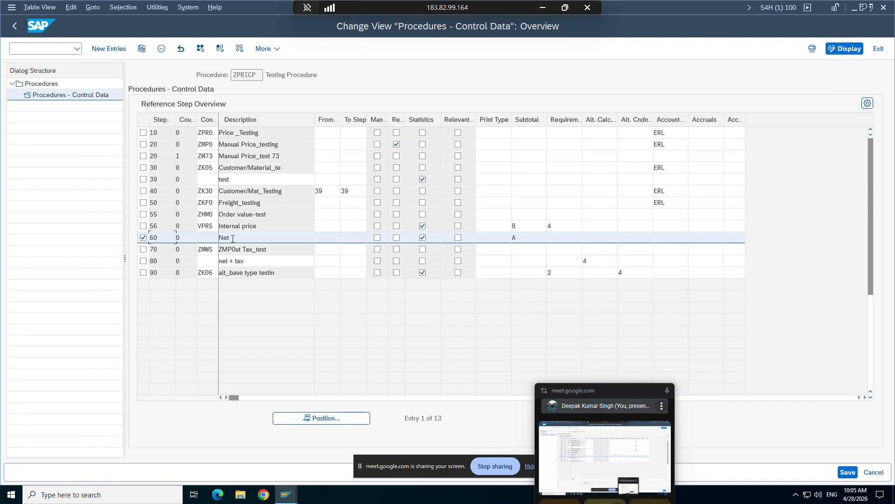
{"action": "mouse_move", "coordinate": [287, 494]}
{"action": "left_click", "coordinate": [292, 447]}
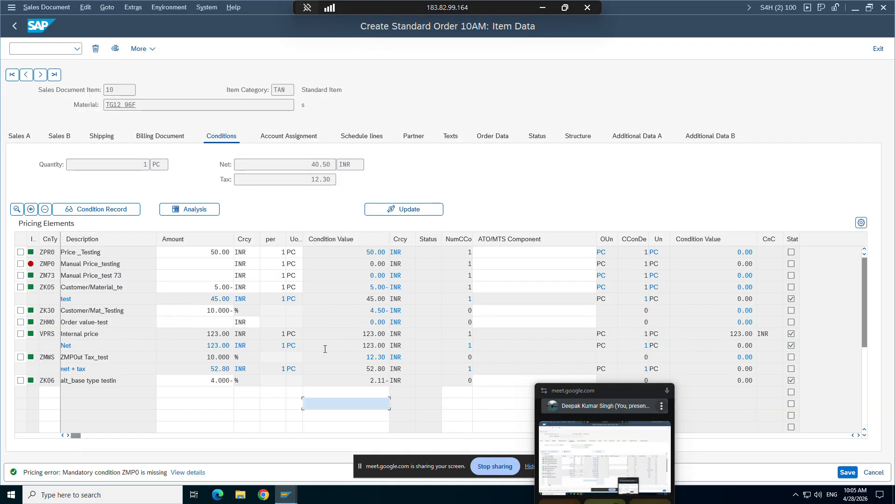
{"action": "left_click_drag", "start_coordinate": [363, 345], "coordinate": [389, 348]}
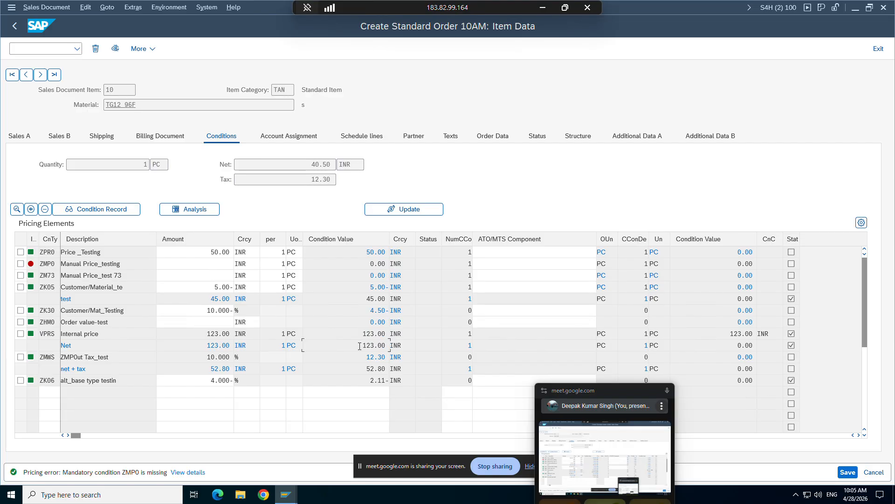
{"action": "left_click_drag", "start_coordinate": [390, 346], "coordinate": [389, 346]}
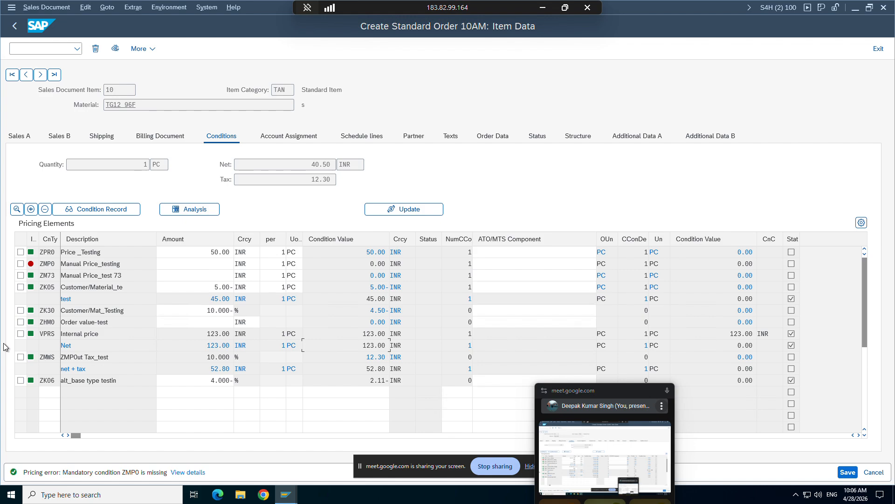
Switch to the Word notes, highlight the credit management subtotal line, and read on to the Requirement section.
{"action": "left_click", "coordinate": [543, 14]}
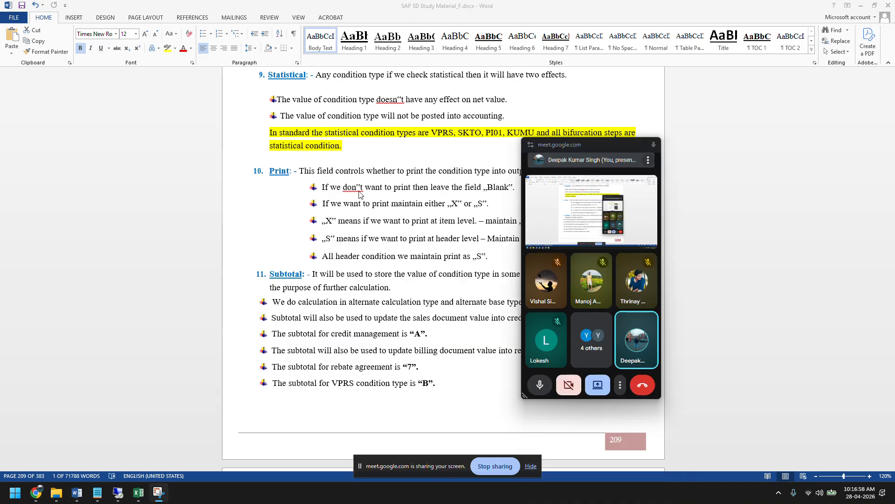
{"action": "double_click", "coordinate": [418, 335]}
{"action": "left_click_drag", "start_coordinate": [588, 148], "coordinate": [773, 182]}
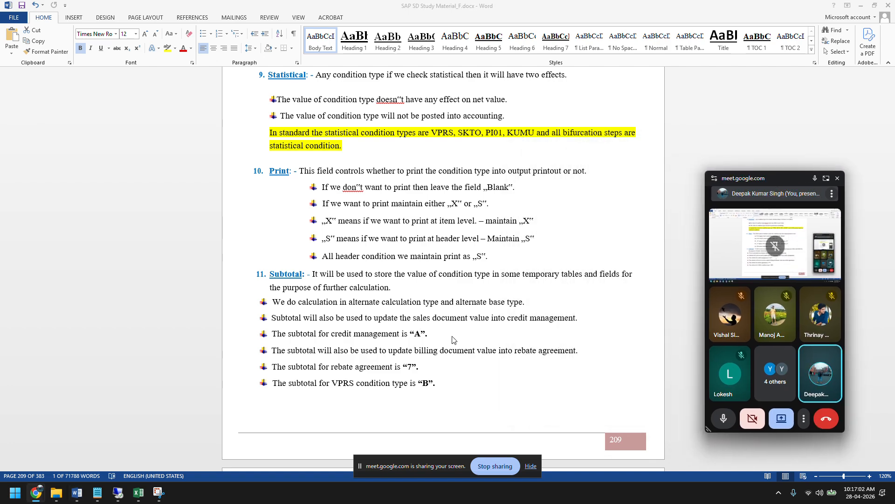
{"action": "scroll", "coordinate": [452, 340], "scroll_direction": "down", "scroll_amount": 3}
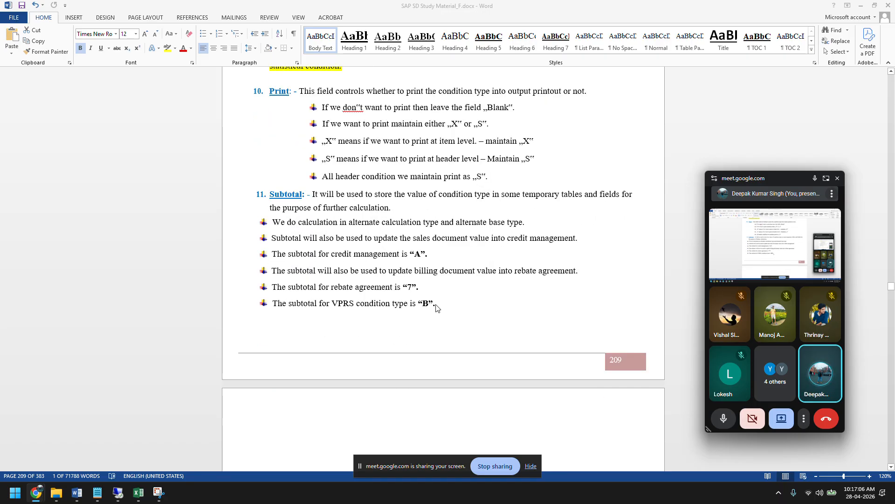
{"action": "left_click", "coordinate": [437, 306]}
{"action": "left_click", "coordinate": [421, 288]}
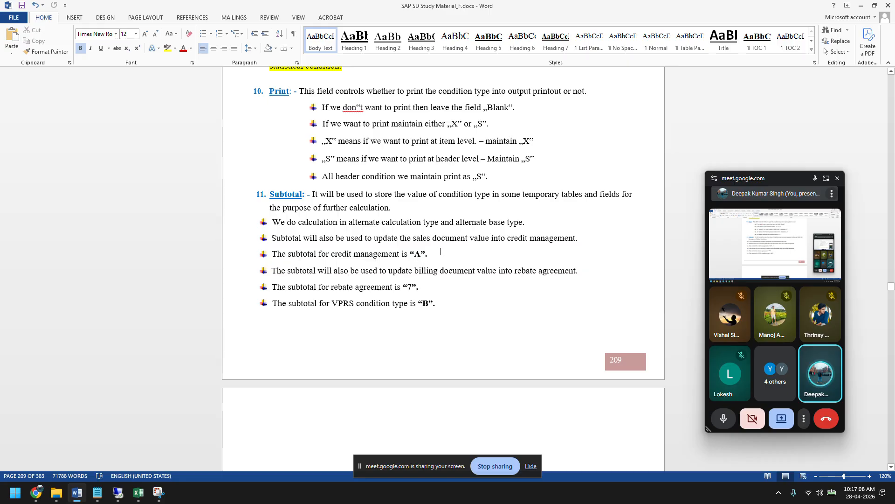
{"action": "left_click_drag", "start_coordinate": [429, 255], "coordinate": [255, 256]}
{"action": "scroll", "coordinate": [379, 315], "scroll_direction": "down", "scroll_amount": 7}
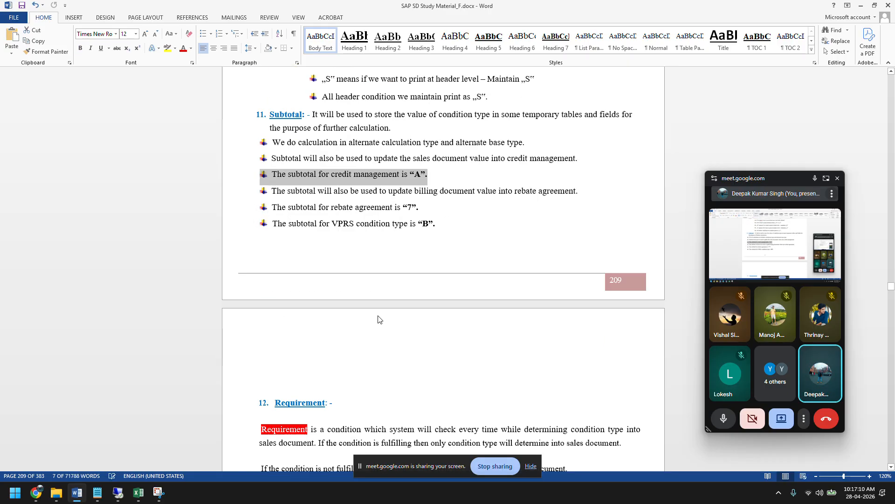
{"action": "scroll", "coordinate": [379, 316], "scroll_direction": "down", "scroll_amount": 5}
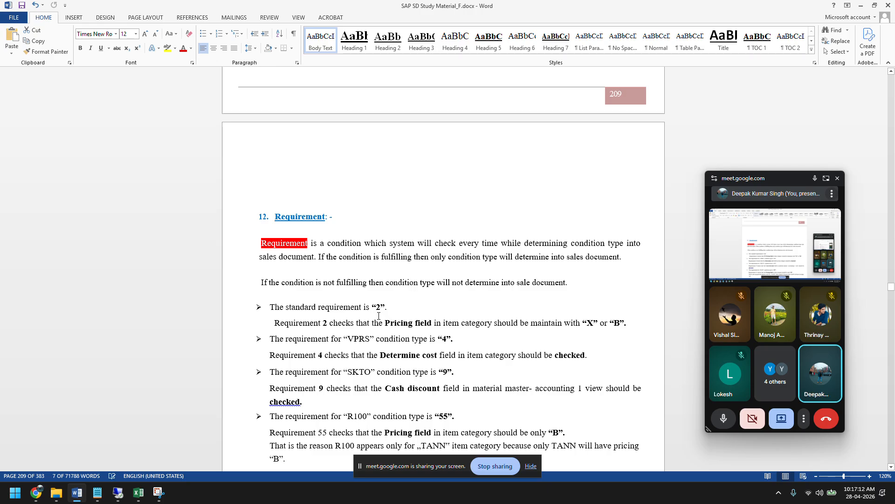
Return to the ZPRICP control data in SAP and examine the Requirement field of the pricing steps.
{"action": "left_click", "coordinate": [118, 492]}
{"action": "mouse_move", "coordinate": [286, 494]}
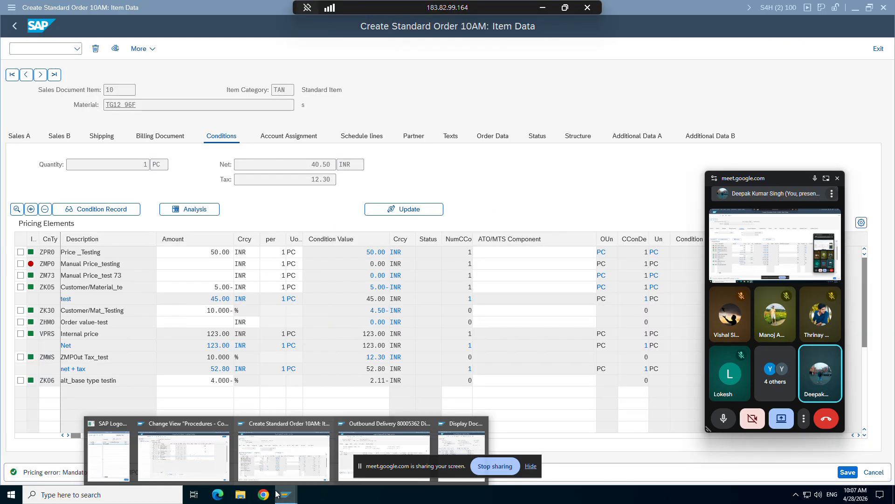
{"action": "left_click", "coordinate": [211, 450]}
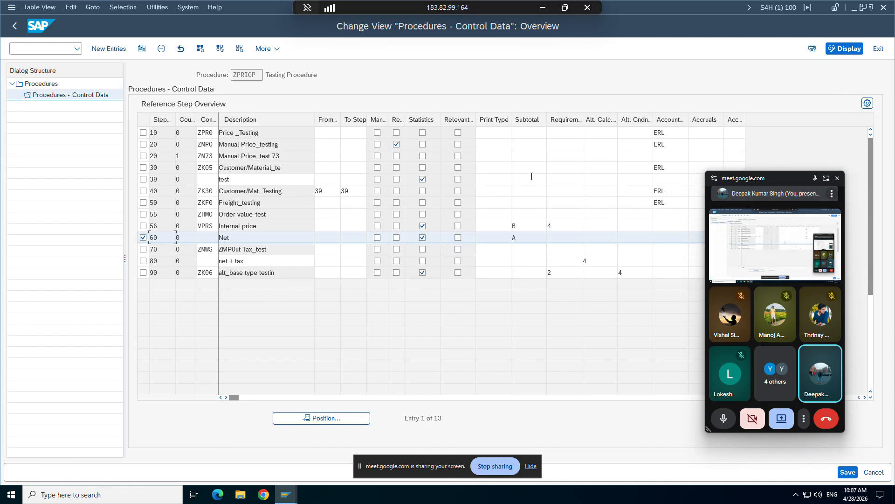
{"action": "left_click", "coordinate": [564, 133]}
{"action": "left_click", "coordinate": [560, 180]}
{"action": "left_click", "coordinate": [556, 204]}
Switch to the session showing the accounting document and leave it for the SAP Easy Access screen.
{"action": "mouse_move", "coordinate": [287, 499]}
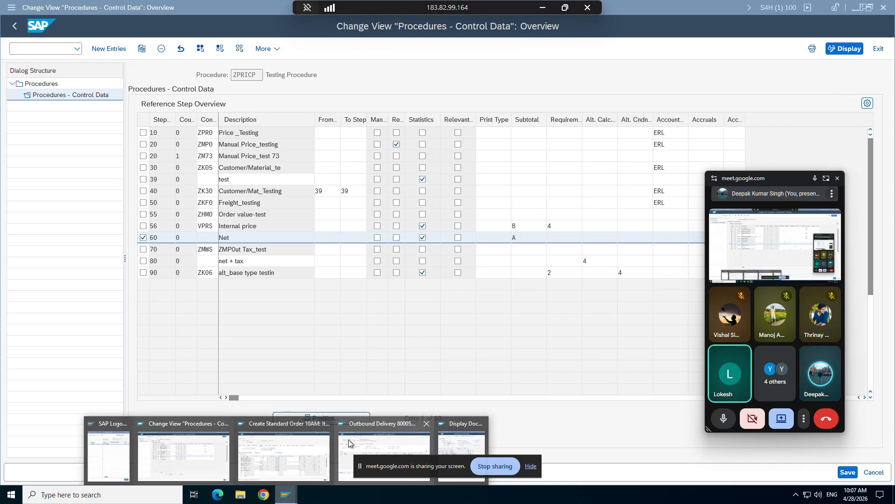
{"action": "left_click", "coordinate": [409, 436]}
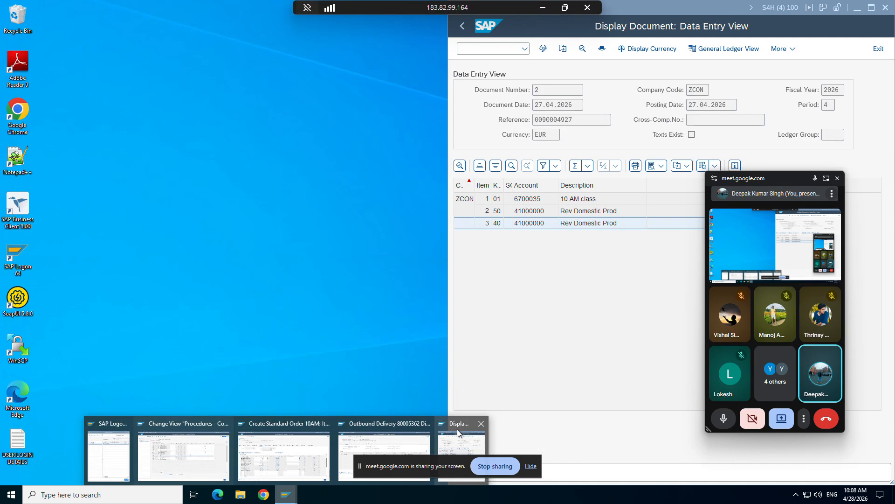
{"action": "left_click", "coordinate": [459, 432]}
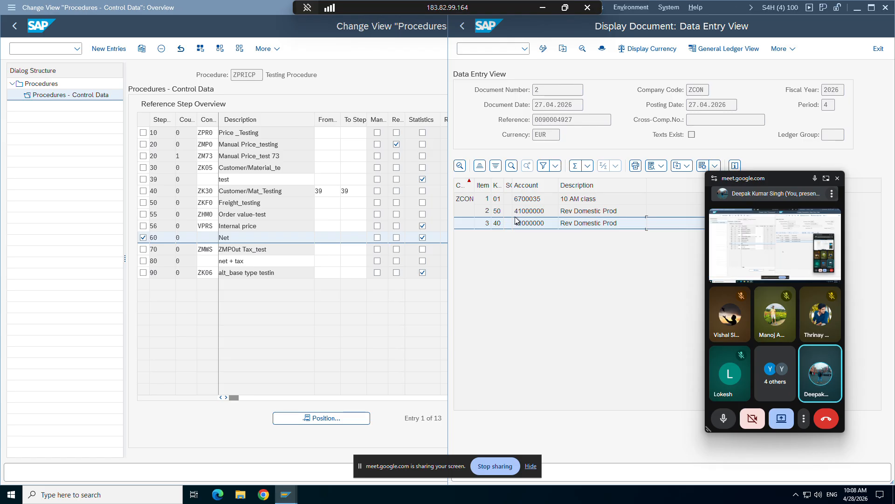
{"action": "left_click", "coordinate": [468, 48]}
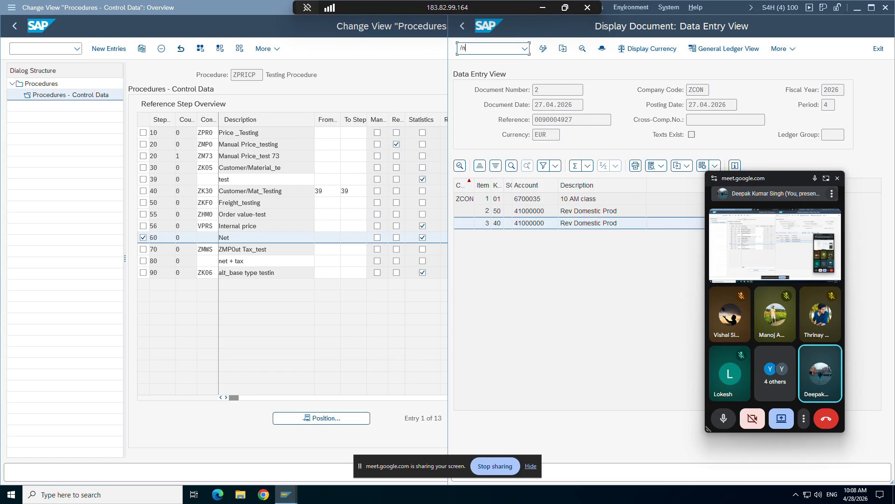
{"action": "type", "text": "/n"}
{"action": "key", "text": "Return"}
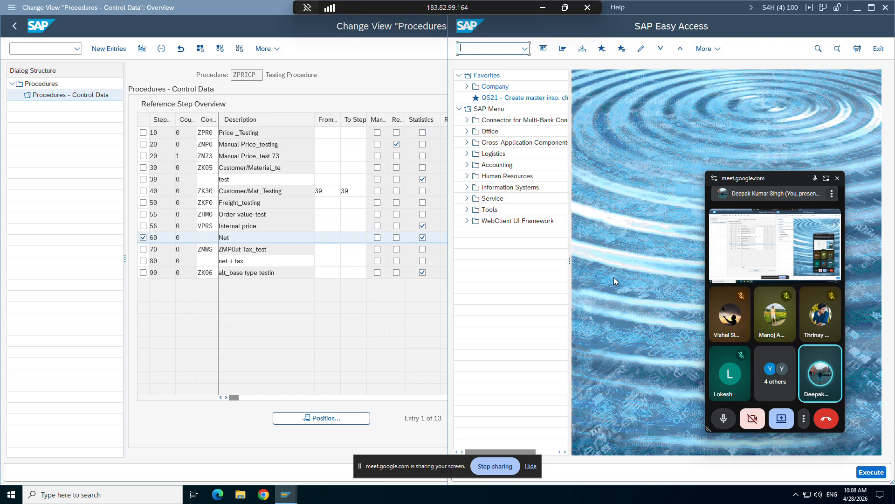
Enlarge the SAP Easy Access window and open access sequence maintenance with transaction V/07.
{"action": "double_click", "coordinate": [716, 3]}
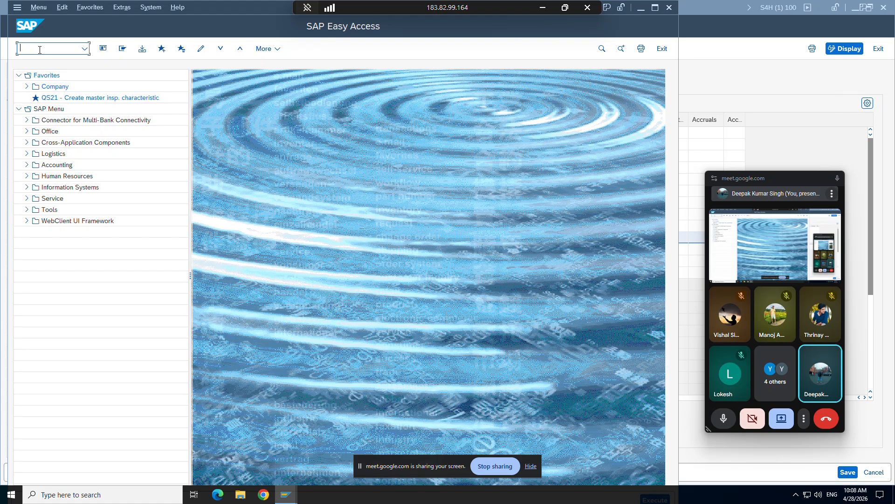
{"action": "type", "text": "/nv/07"}
{"action": "key", "text": "Return"}
{"action": "key", "text": "Return"}
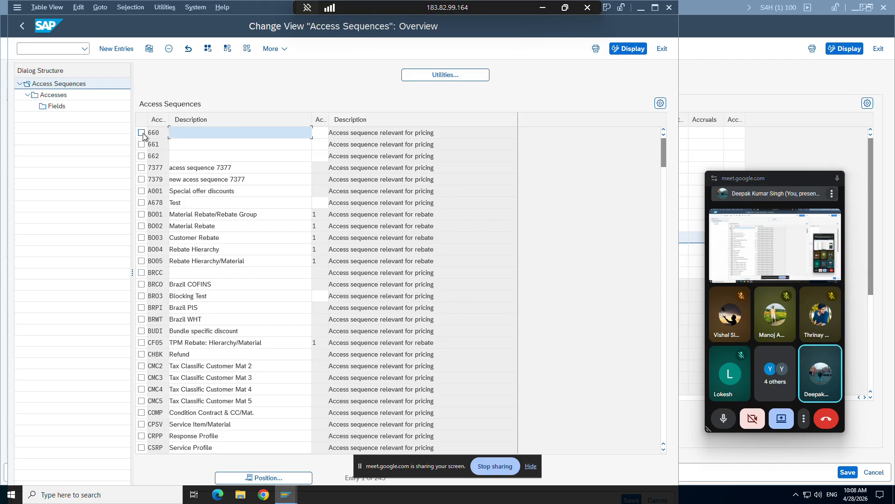
View the accesses of access sequence 660, including the Requirement column, and return to the ZPRICP procedure control data.
{"action": "double_click", "coordinate": [54, 96]}
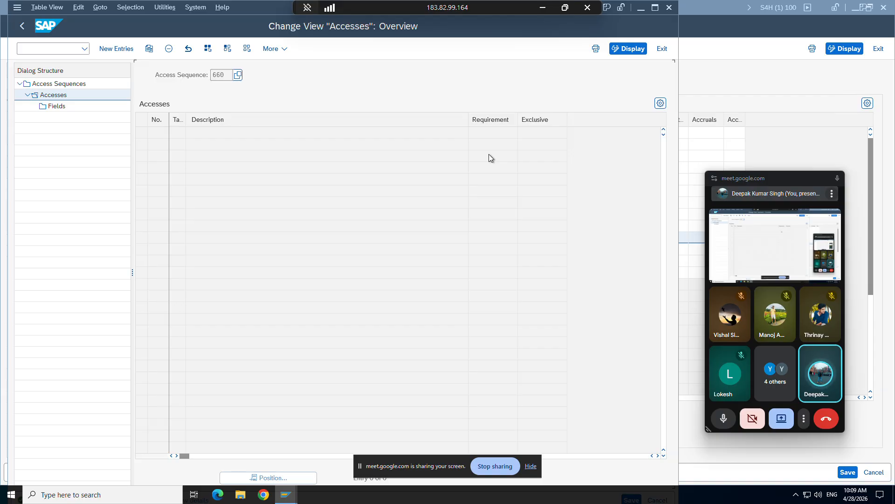
{"action": "left_click", "coordinate": [287, 495]}
{"action": "left_click", "coordinate": [201, 456]}
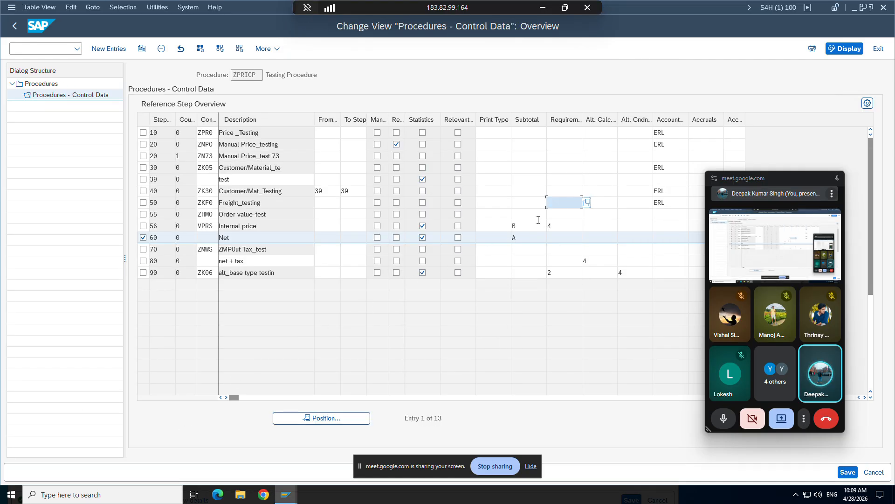
Enter requirement 513 for step 10 (ZPR0), widen the Requirement column, and clear the value.
{"action": "left_click", "coordinate": [143, 133]}
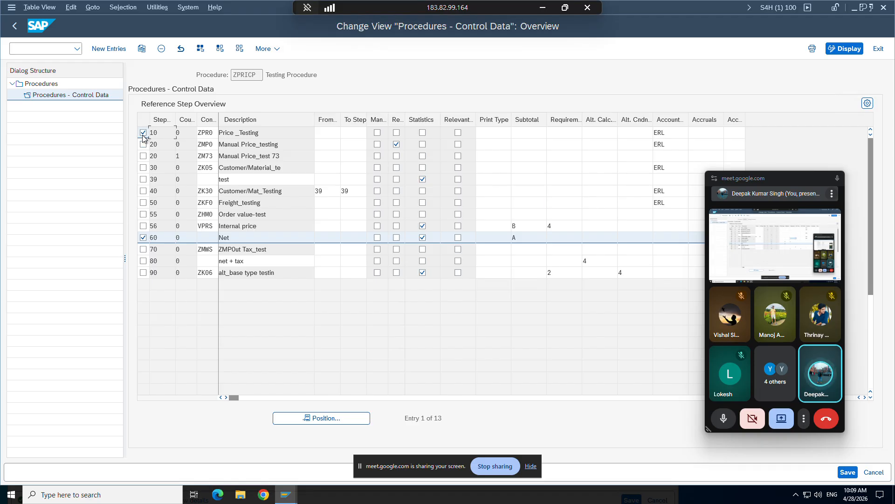
{"action": "left_click", "coordinate": [561, 132]}
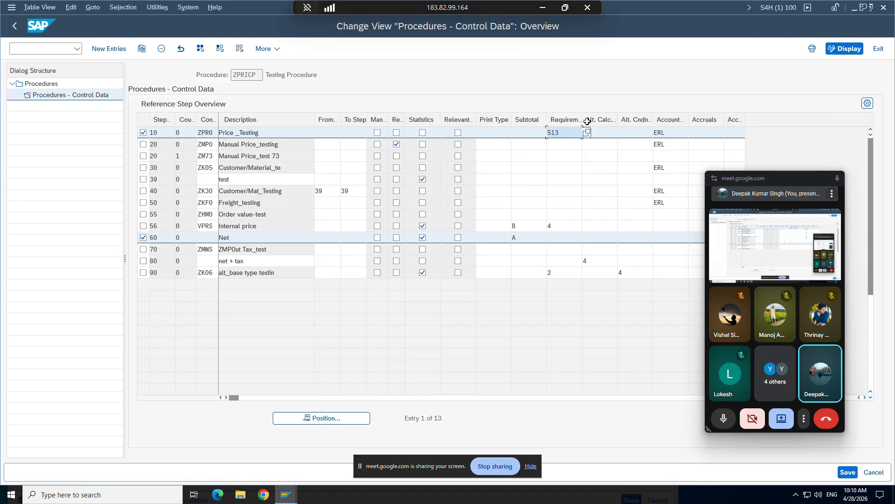
{"action": "left_click_drag", "start_coordinate": [582, 119], "coordinate": [611, 119]}
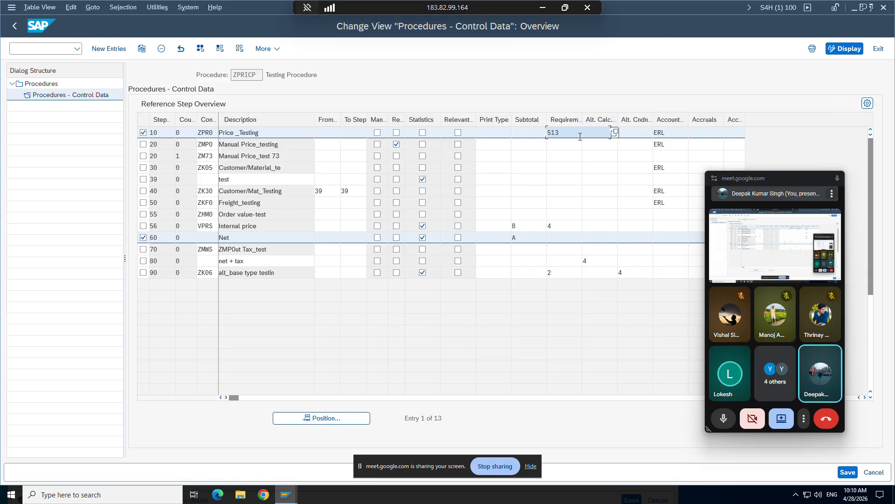
{"action": "key", "text": "BackSpace"}
{"action": "key", "text": "BackSpace"}
{"action": "key", "text": "BackSpace"}
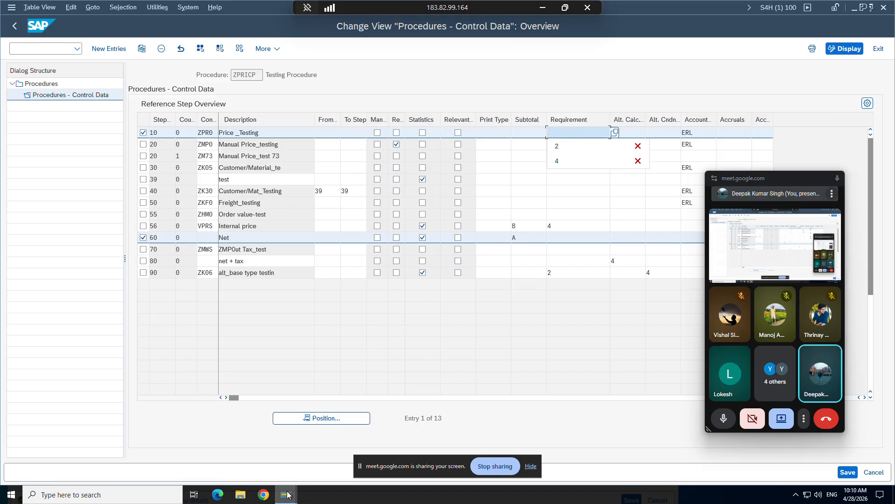
Check the pricing conditions of the sales order item and return to the ZPRICP procedure control data.
{"action": "mouse_move", "coordinate": [285, 495]}
{"action": "left_click", "coordinate": [283, 423]}
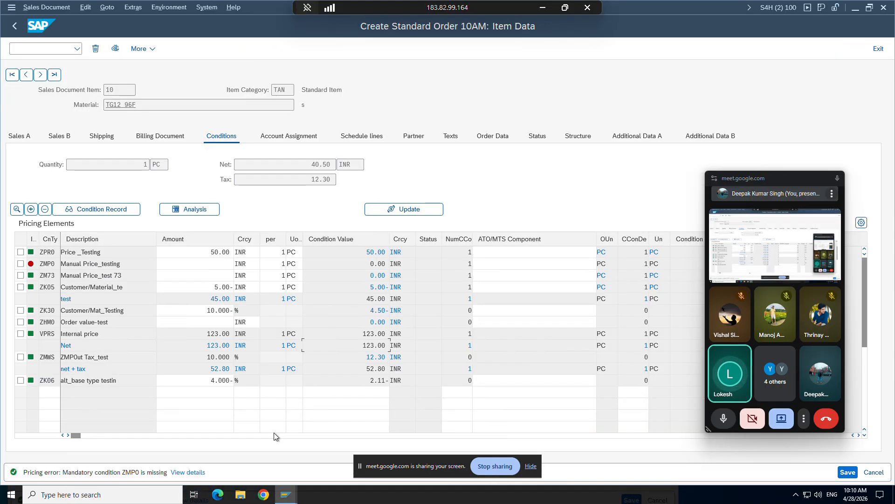
{"action": "mouse_move", "coordinate": [290, 493]}
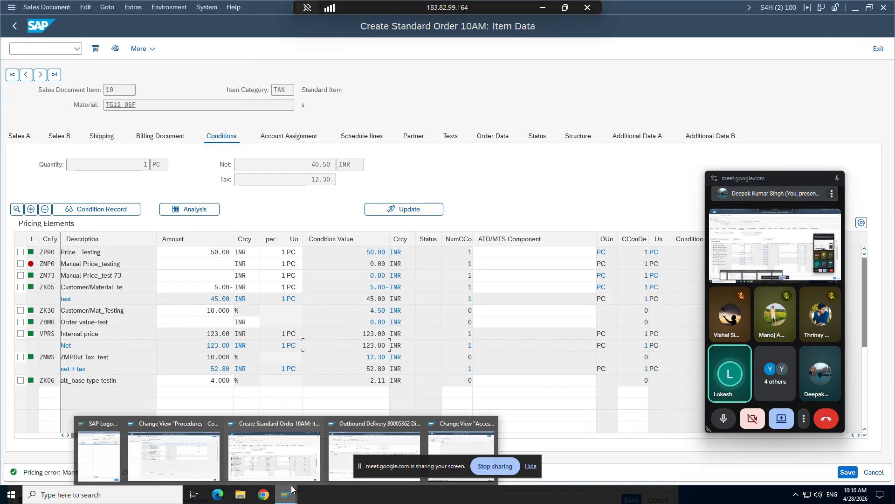
{"action": "left_click", "coordinate": [208, 454]}
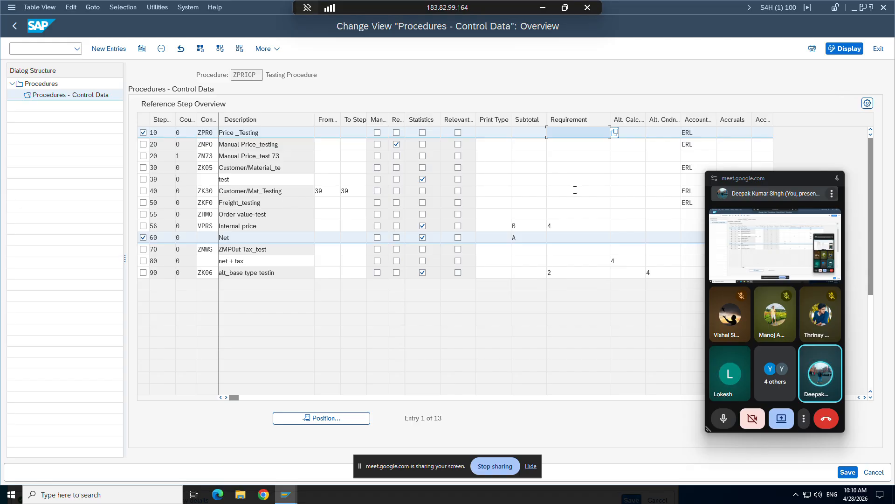
Widen the Alt. Calc. Cndn Amnt and Alt. Cndn Base Value columns, and select the Requirement field of step 10.
{"action": "left_click", "coordinate": [599, 142]}
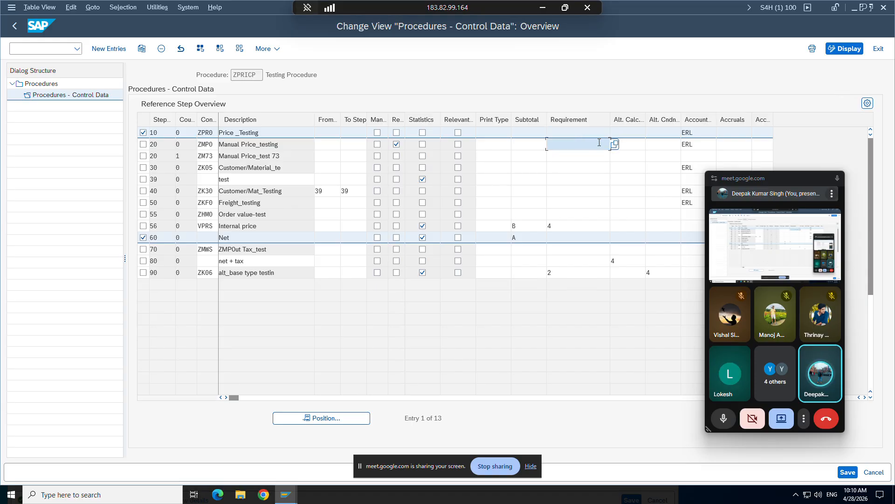
{"action": "left_click", "coordinate": [626, 134]}
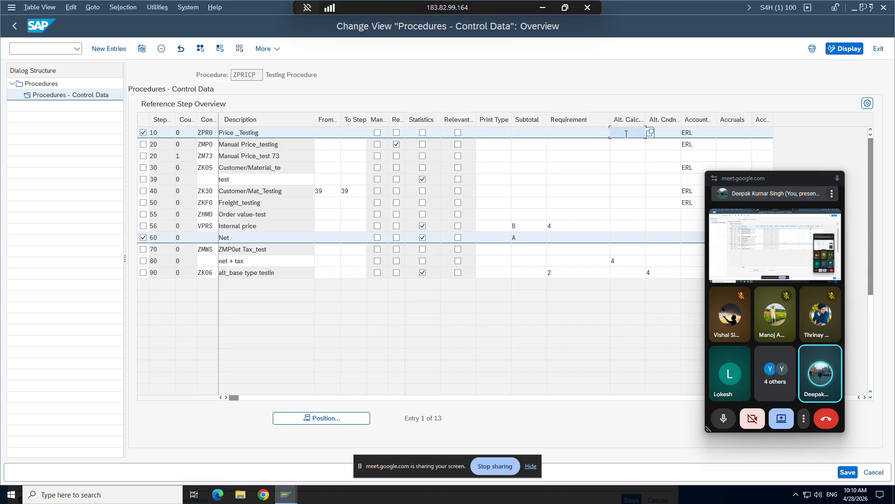
{"action": "left_click", "coordinate": [667, 133]}
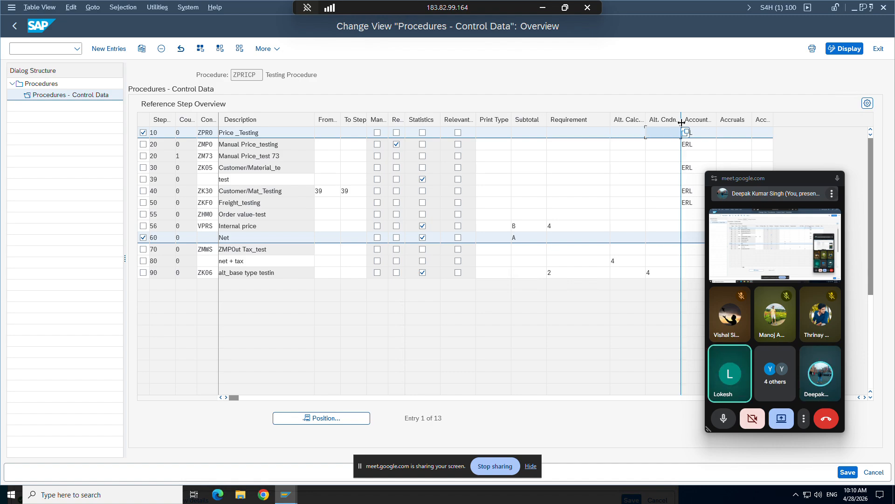
{"action": "left_click_drag", "start_coordinate": [681, 124], "coordinate": [723, 124]}
{"action": "left_click_drag", "start_coordinate": [646, 117], "coordinate": [674, 117]}
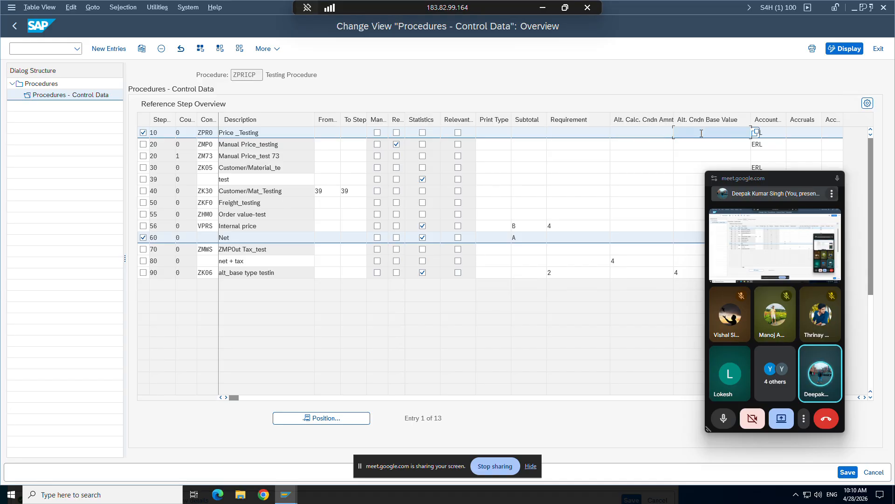
{"action": "left_click", "coordinate": [597, 133]}
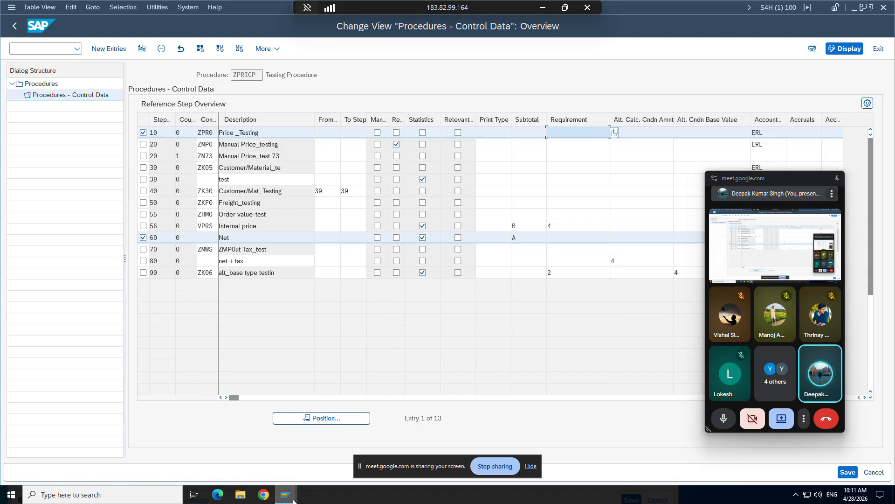
Point out the ZPR0 price line in the sales order item conditions and return to the procedure control data.
{"action": "mouse_move", "coordinate": [285, 494]}
{"action": "left_click", "coordinate": [279, 456]}
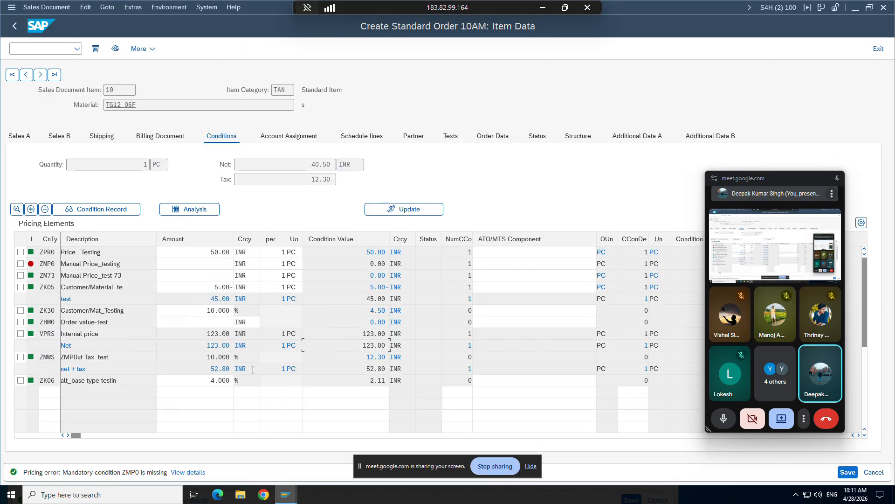
{"action": "left_click", "coordinate": [21, 252]}
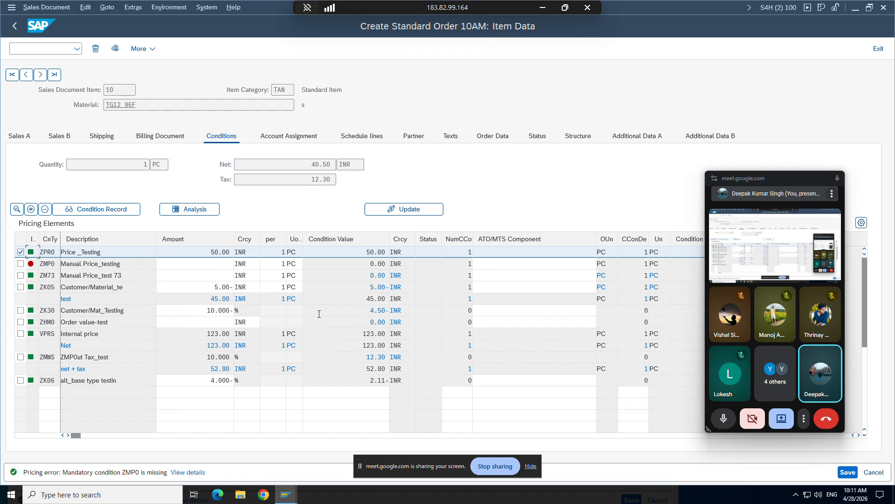
{"action": "left_click", "coordinate": [20, 251]}
{"action": "mouse_move", "coordinate": [286, 494]}
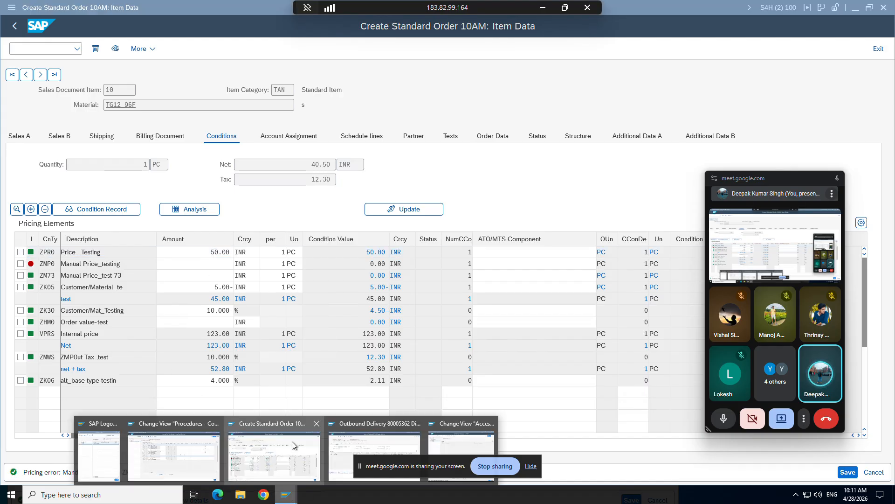
{"action": "left_click", "coordinate": [212, 448]}
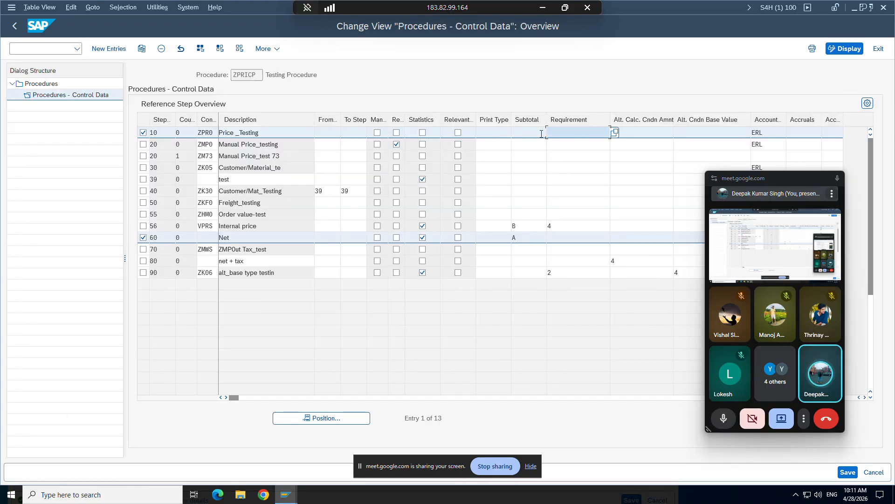
Look up the available requirement routines for step 10 and browse down the list to the IS-H FR entries.
{"action": "left_click", "coordinate": [614, 134]}
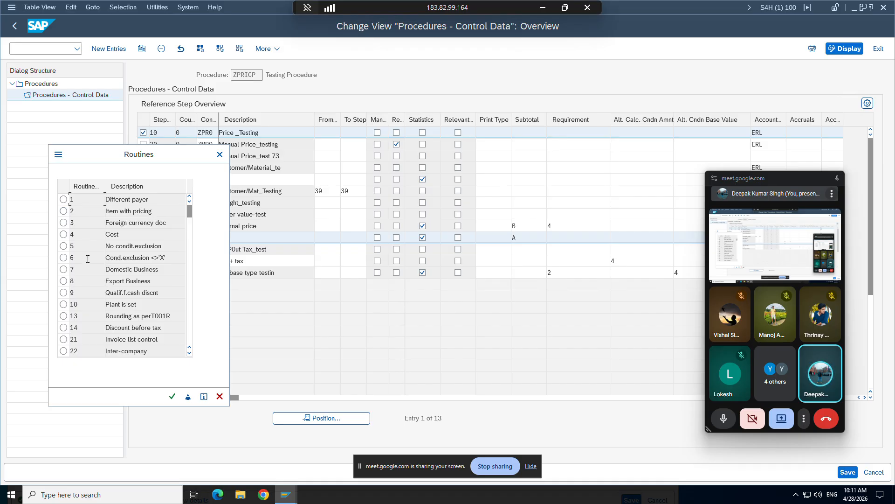
{"action": "left_click", "coordinate": [219, 154]}
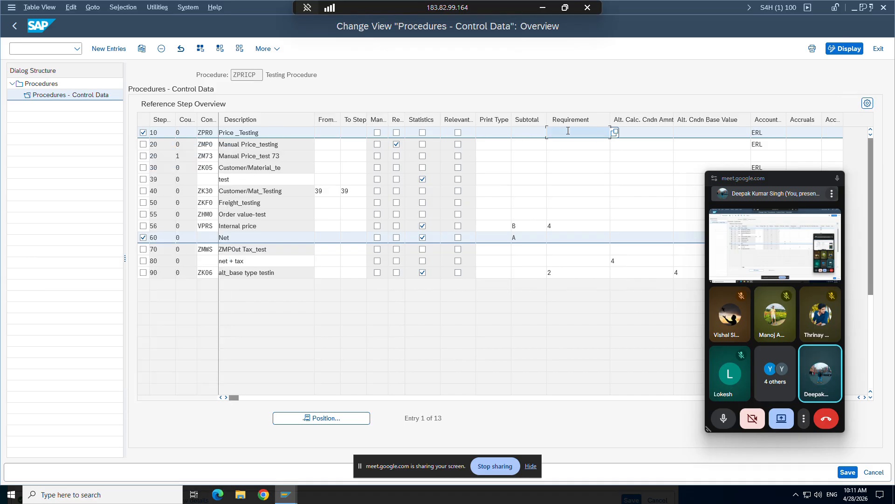
{"action": "left_click", "coordinate": [615, 133]}
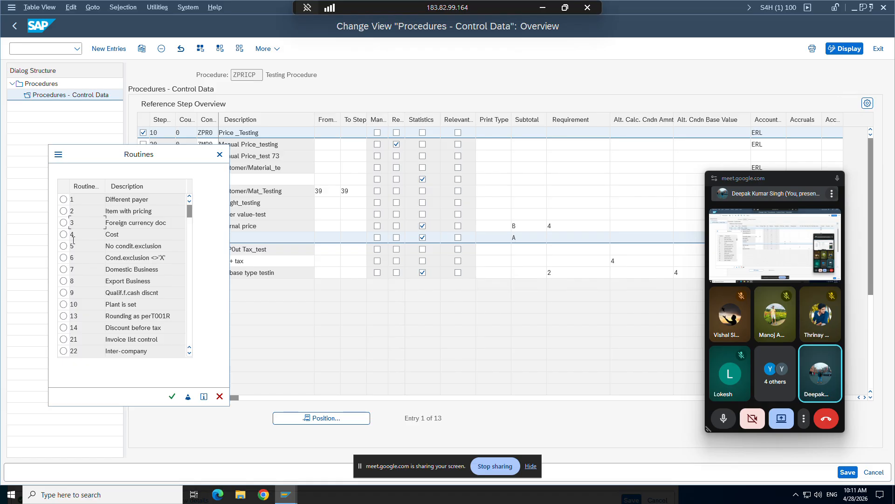
{"action": "scroll", "coordinate": [76, 282], "scroll_direction": "down", "scroll_amount": 10}
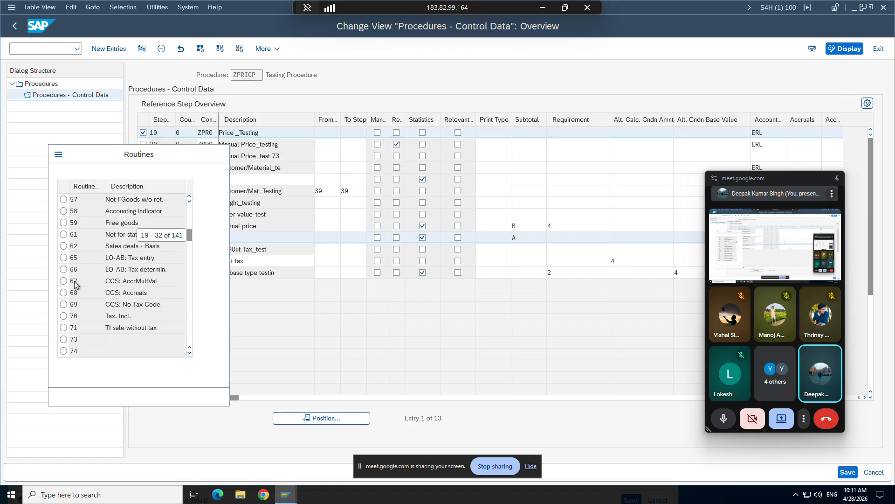
{"action": "scroll", "coordinate": [76, 283], "scroll_direction": "down", "scroll_amount": 7}
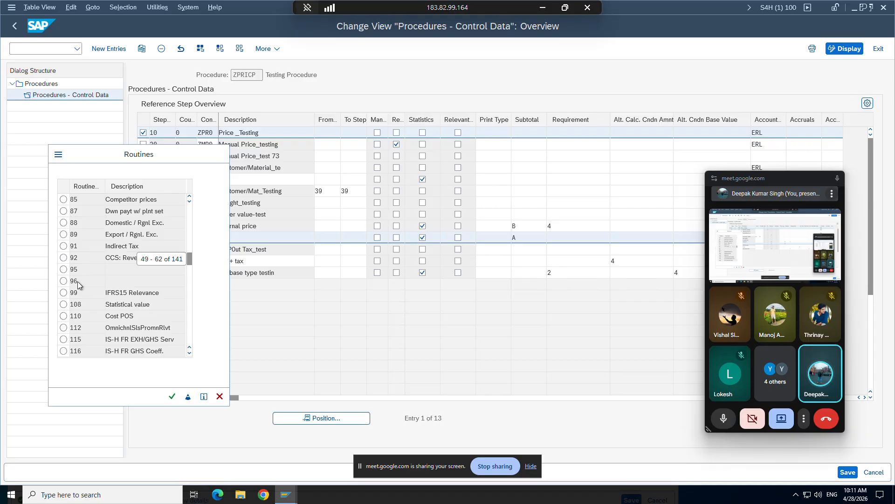
{"action": "scroll", "coordinate": [78, 284], "scroll_direction": "down", "scroll_amount": 3}
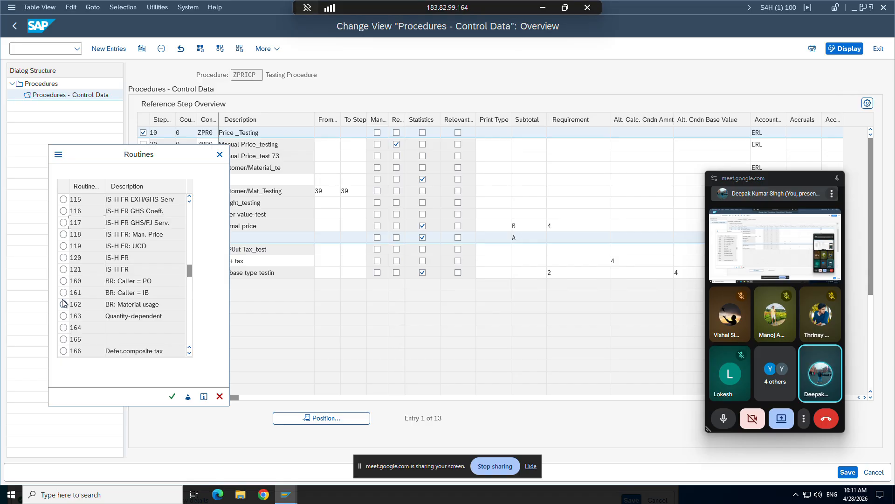
Display the source text of requirement routine 120 and return to the routine list.
{"action": "left_click", "coordinate": [63, 258]}
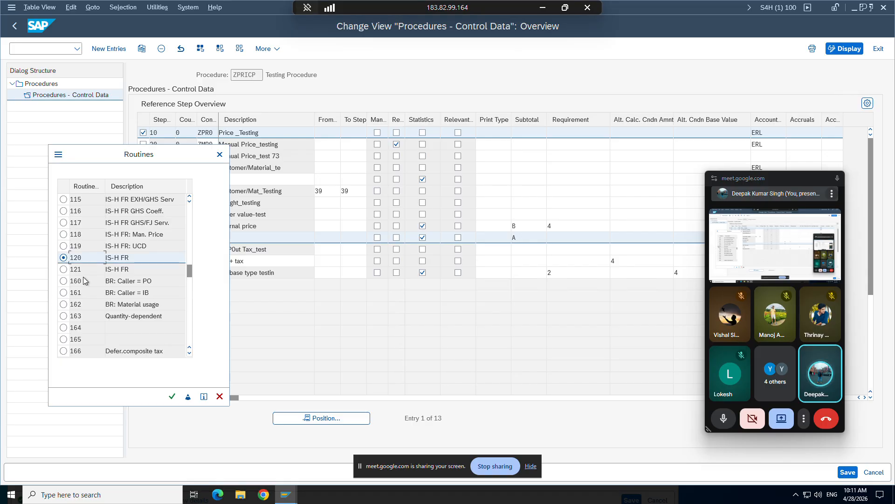
{"action": "left_click", "coordinate": [187, 396]}
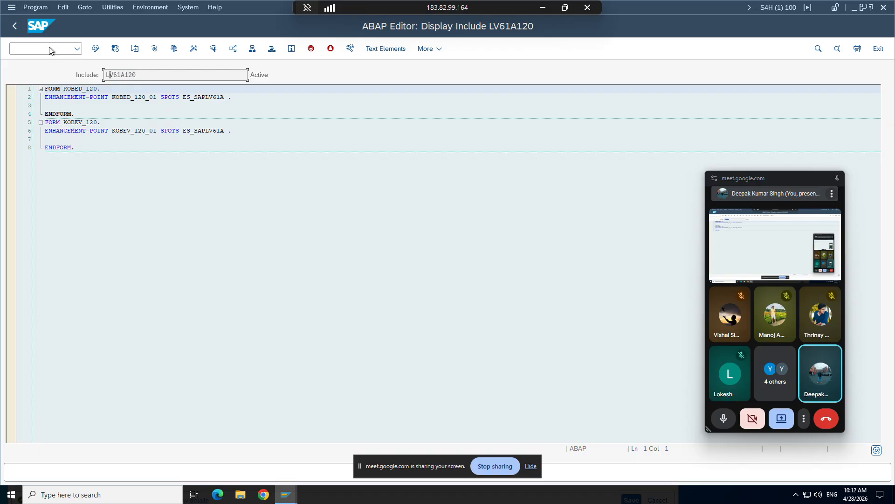
{"action": "left_click", "coordinate": [14, 25]}
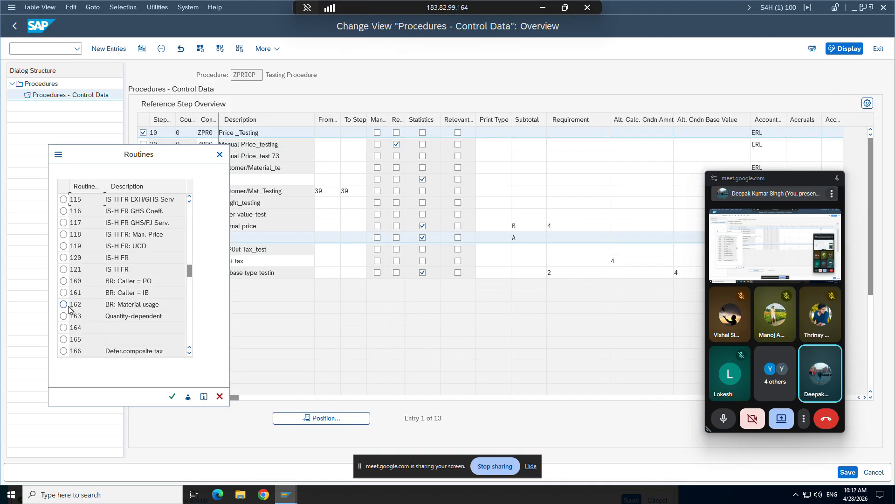
Display the source text of routine 163 (Quantity-dependent) and highlight its code from the first sy-subrc line to the last.
{"action": "left_click", "coordinate": [64, 315]}
{"action": "left_click", "coordinate": [188, 397]}
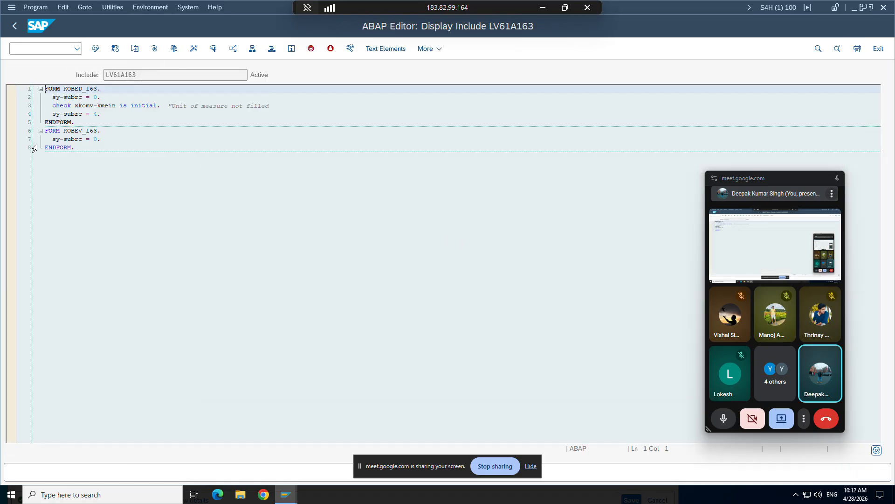
{"action": "left_click_drag", "start_coordinate": [98, 171], "coordinate": [35, 84]}
{"action": "left_click", "coordinate": [77, 163]}
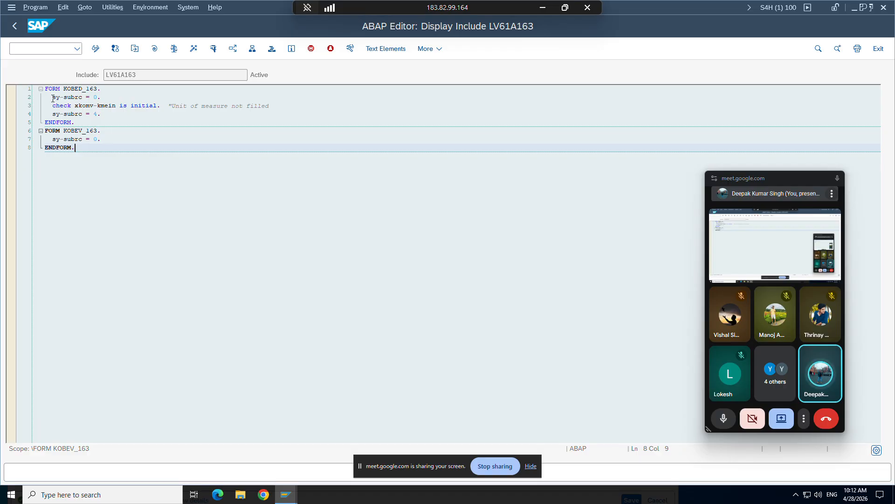
{"action": "left_click_drag", "start_coordinate": [52, 98], "coordinate": [101, 143]}
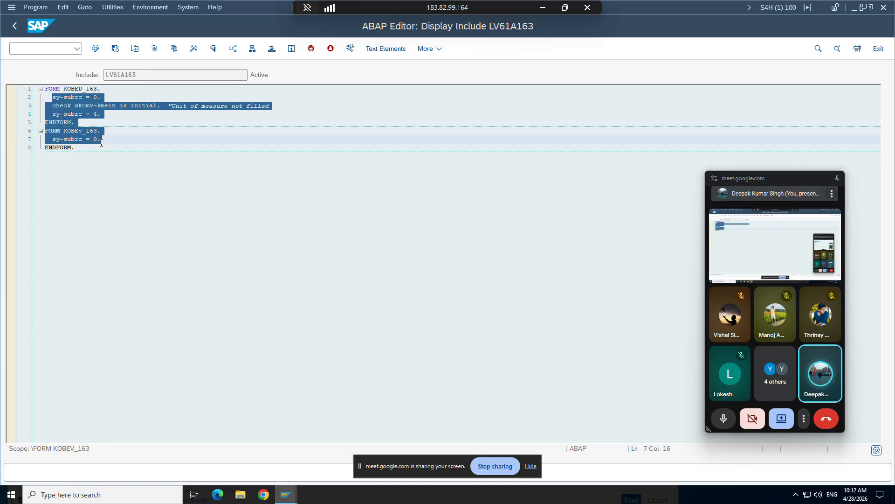
Switch to the access sequence session, start business partner maintenance, and open the customer's business partner record.
{"action": "left_click", "coordinate": [285, 494]}
{"action": "left_click", "coordinate": [462, 455]}
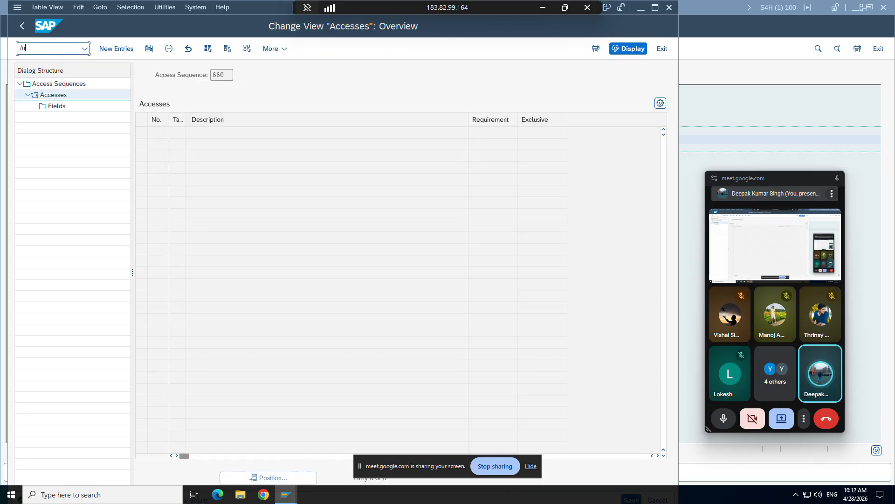
{"action": "key", "text": "Return"}
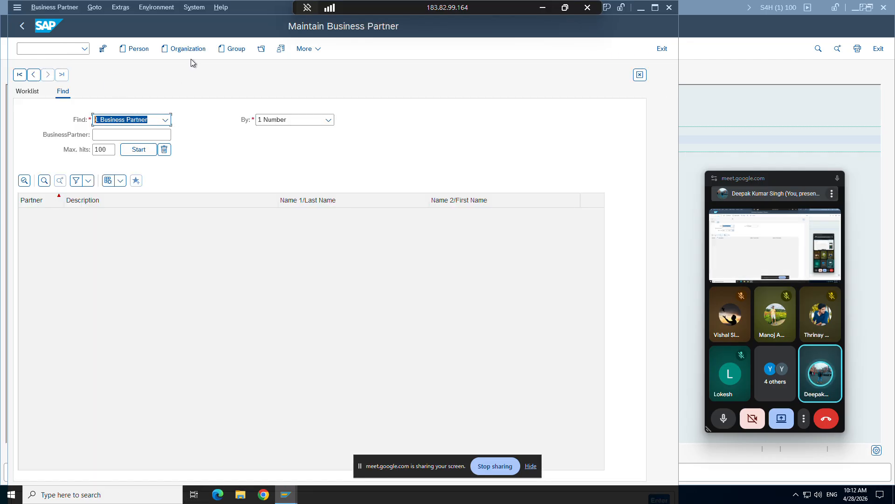
{"action": "left_click", "coordinate": [261, 49]}
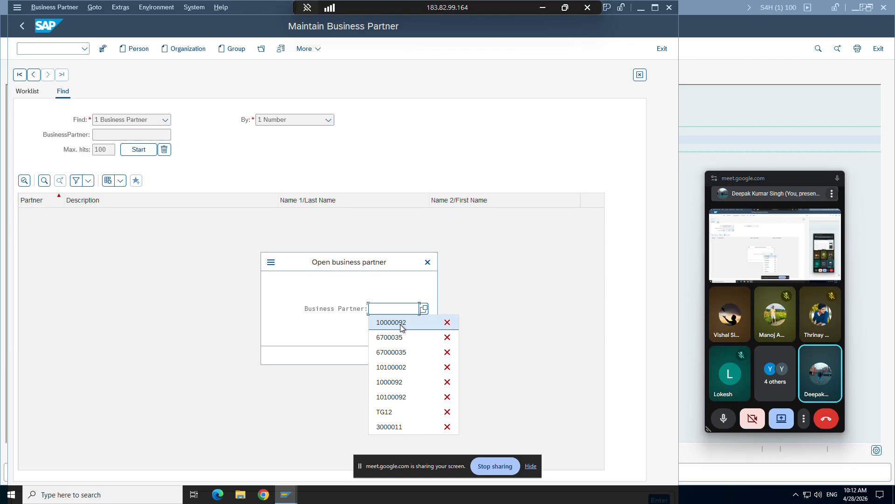
{"action": "left_click", "coordinate": [400, 323]}
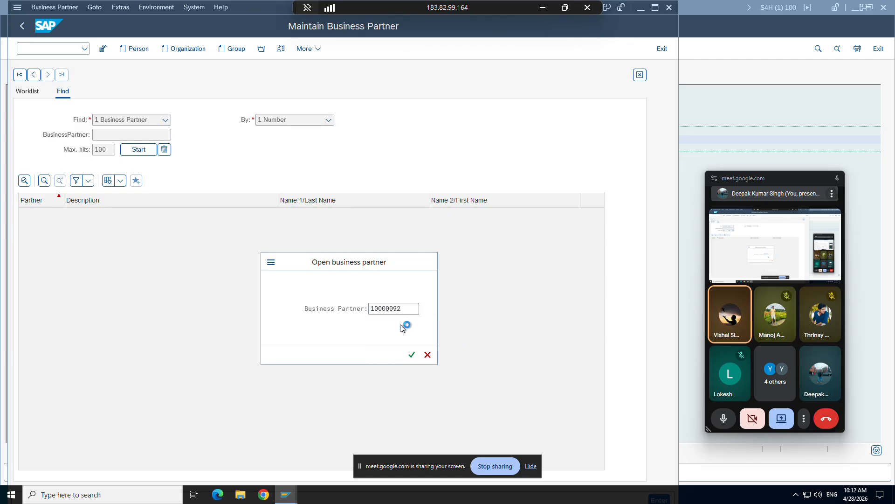
{"action": "key", "text": "Return"}
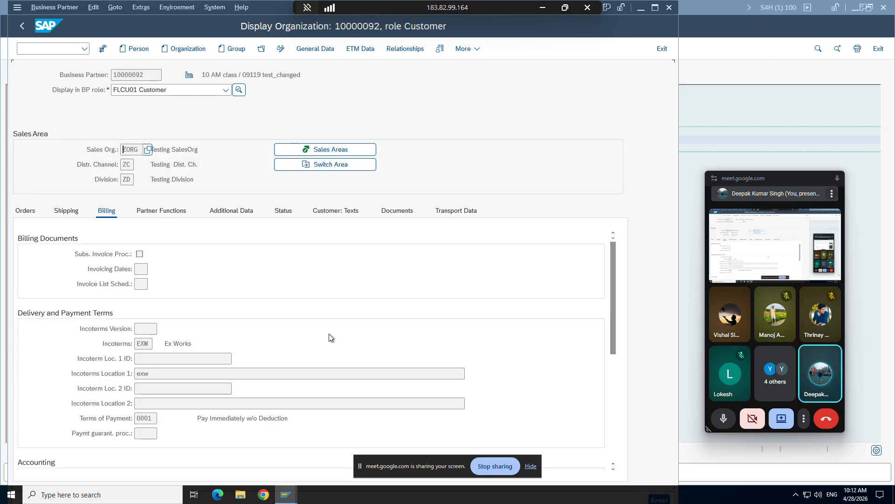
Show the customer's record in the general Business Partner role, check the region in the standard address, and close the window.
{"action": "left_click", "coordinate": [308, 51]}
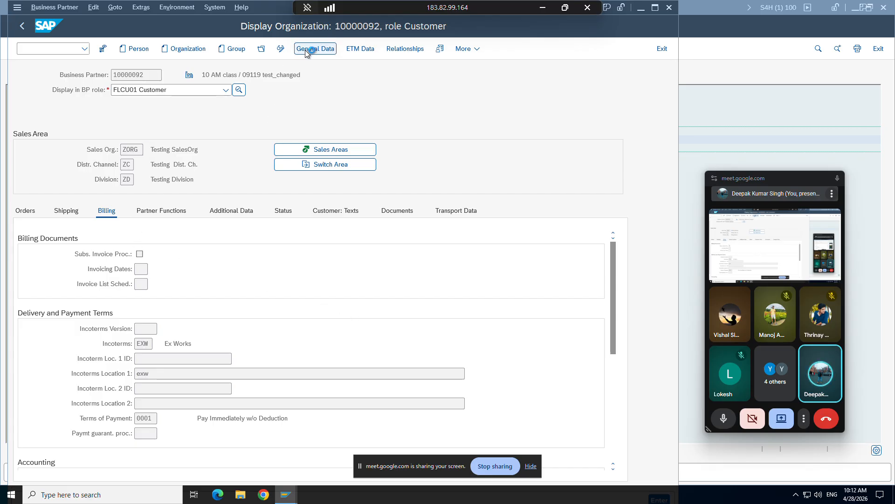
{"action": "left_click", "coordinate": [115, 90]}
{"action": "left_click", "coordinate": [142, 104]}
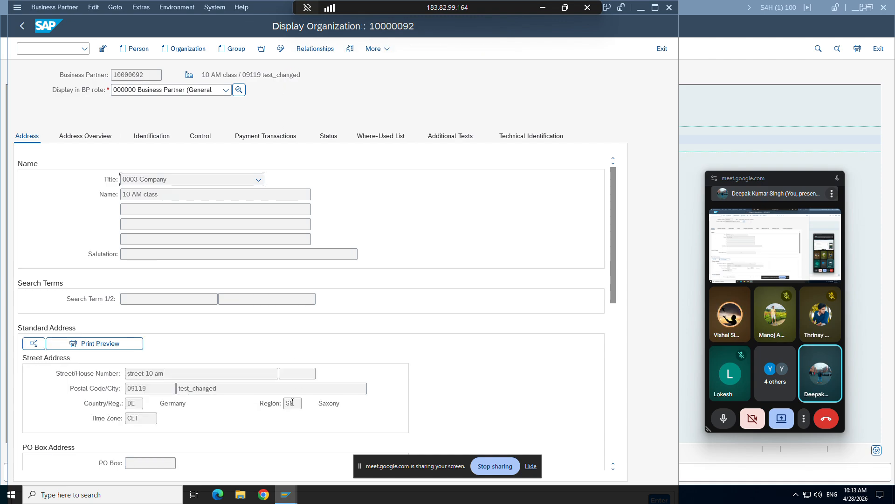
{"action": "left_click", "coordinate": [301, 404]}
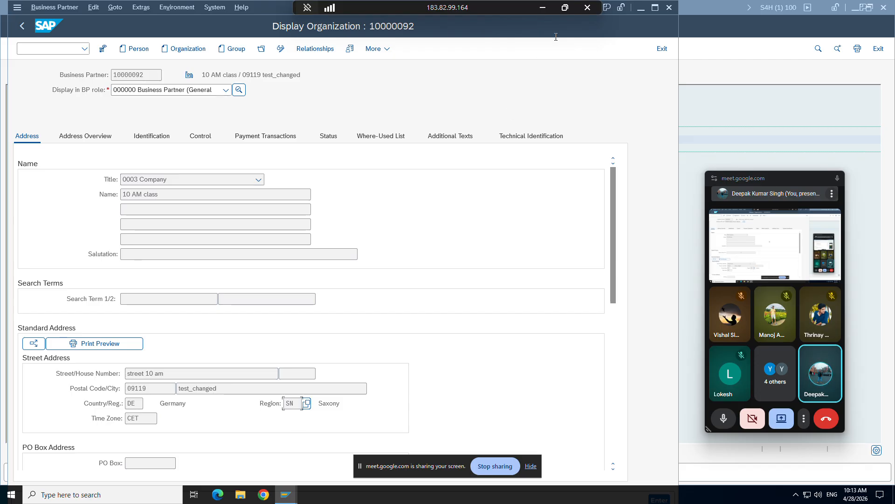
{"action": "left_click", "coordinate": [668, 8]}
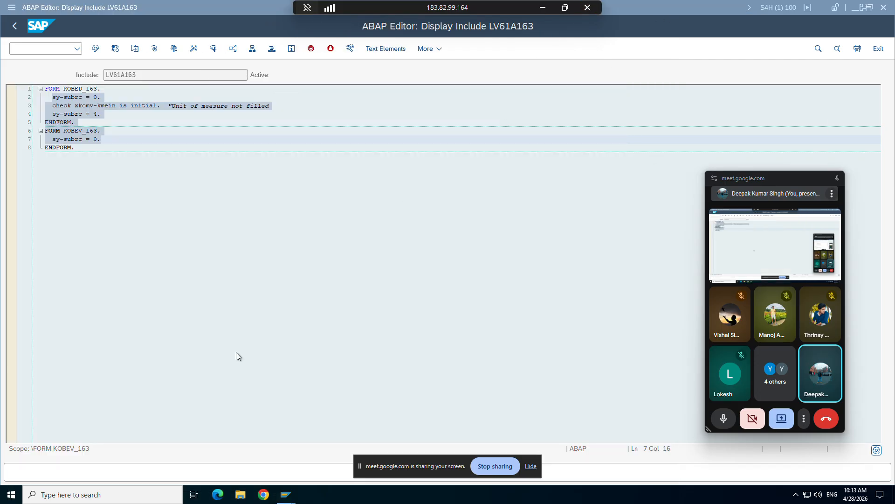
Return to the requirement routine list, go back to its first entries, and display the source text of routine 2.
{"action": "left_click", "coordinate": [14, 27]}
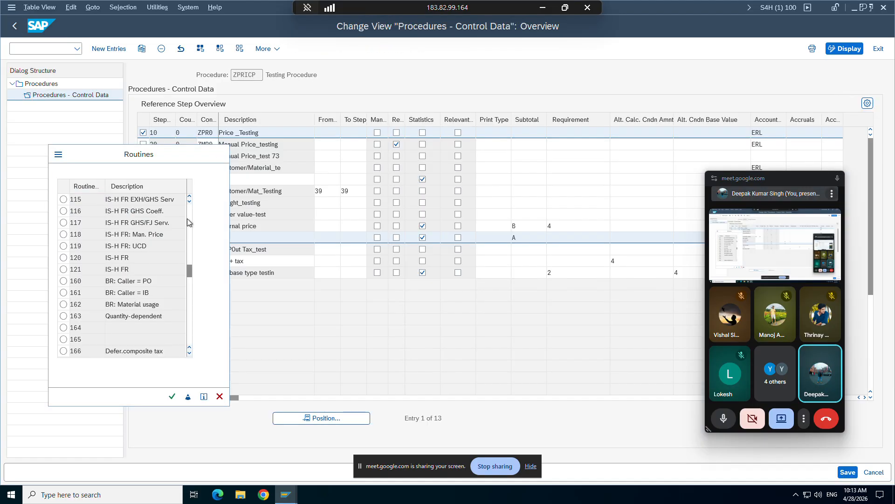
{"action": "left_click", "coordinate": [187, 217]}
{"action": "left_click_drag", "start_coordinate": [189, 216], "coordinate": [187, 222]}
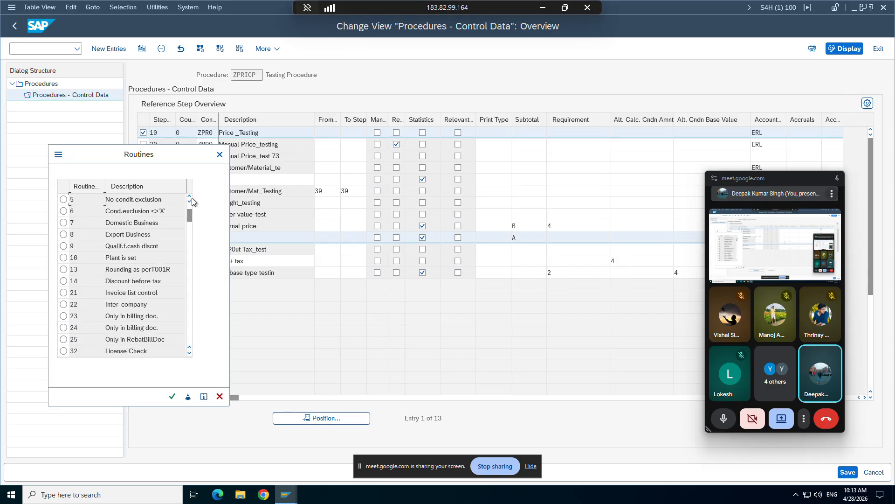
{"action": "left_click", "coordinate": [190, 197]}
{"action": "left_click", "coordinate": [190, 197]}
{"action": "left_click", "coordinate": [190, 197]}
{"action": "left_click", "coordinate": [190, 196]}
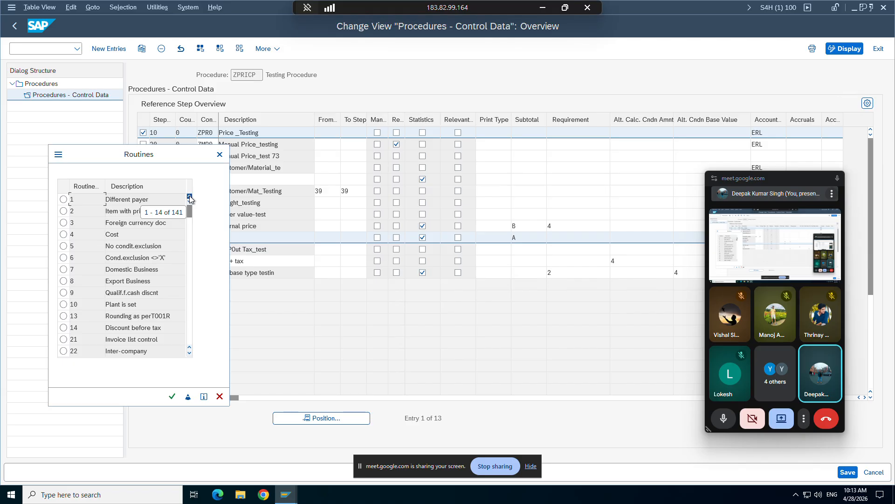
{"action": "left_click", "coordinate": [146, 212]}
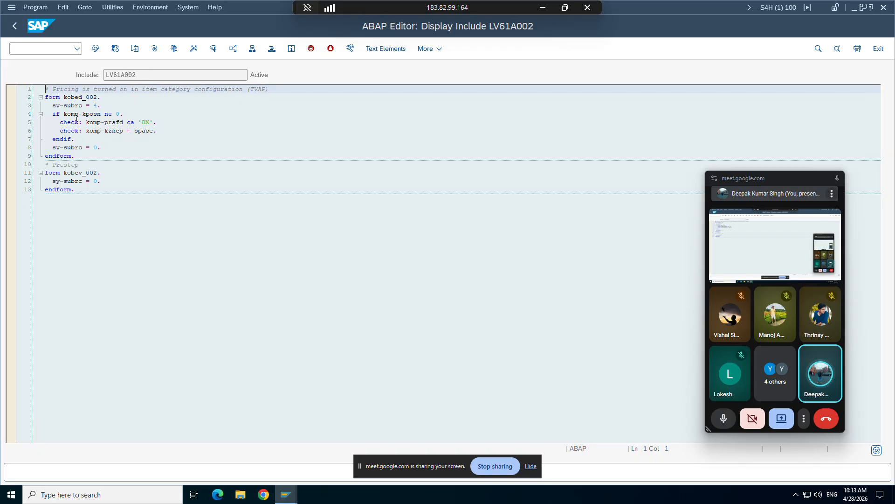
Highlight the comment line of routine 2, including the words "Pricing is turned" and "item category configuration".
{"action": "left_click", "coordinate": [49, 90]}
{"action": "left_click_drag", "start_coordinate": [271, 89], "coordinate": [40, 90]}
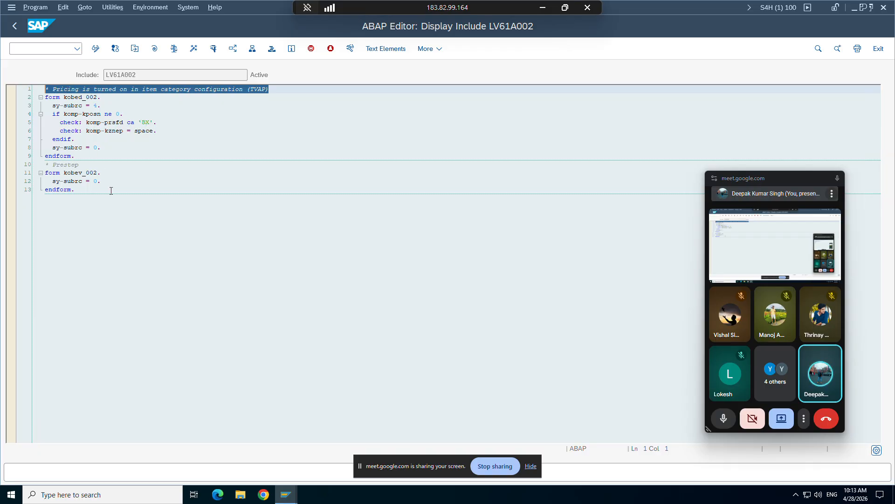
{"action": "left_click", "coordinate": [86, 105]}
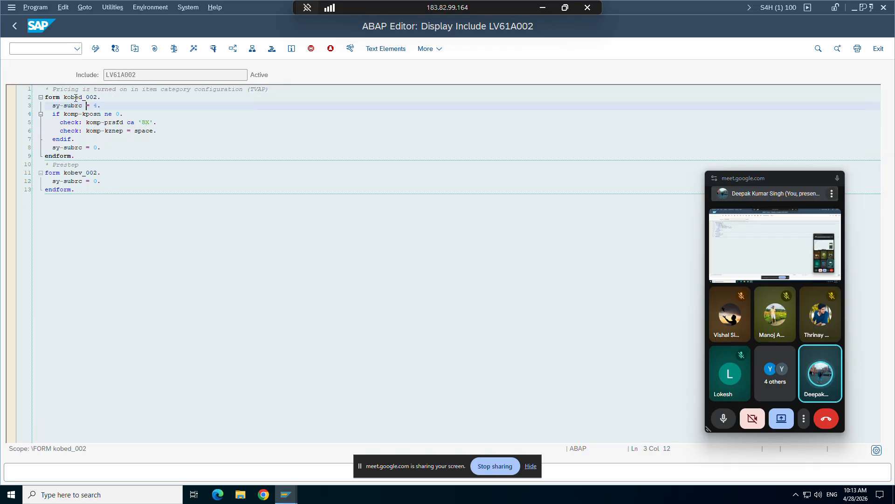
{"action": "left_click_drag", "start_coordinate": [52, 89], "coordinate": [115, 92]}
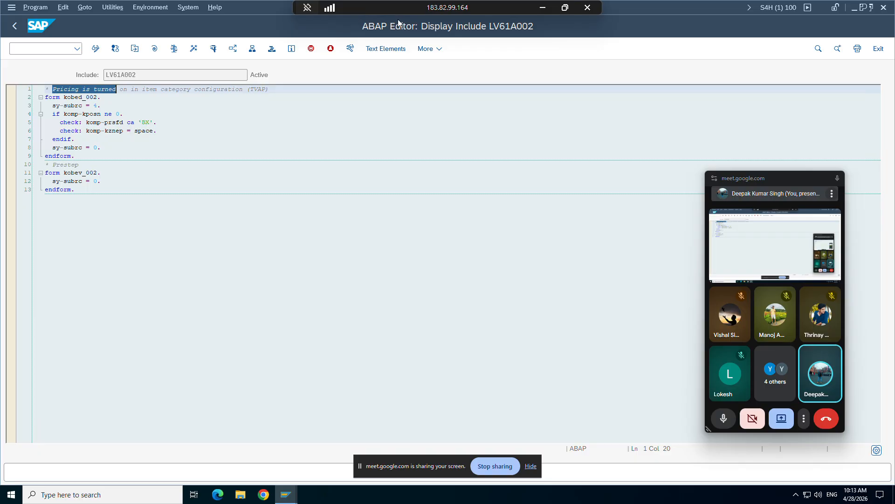
{"action": "left_click", "coordinate": [724, 422]}
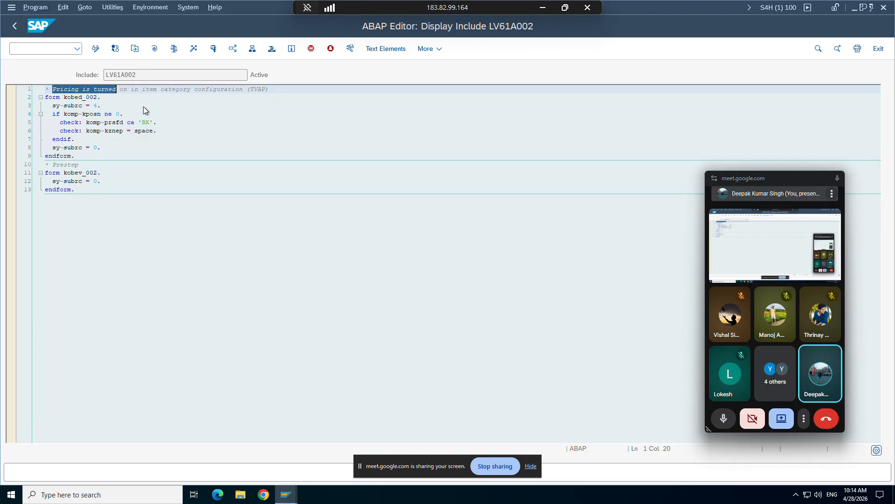
{"action": "left_click", "coordinate": [101, 105]}
{"action": "left_click_drag", "start_coordinate": [53, 89], "coordinate": [72, 91]}
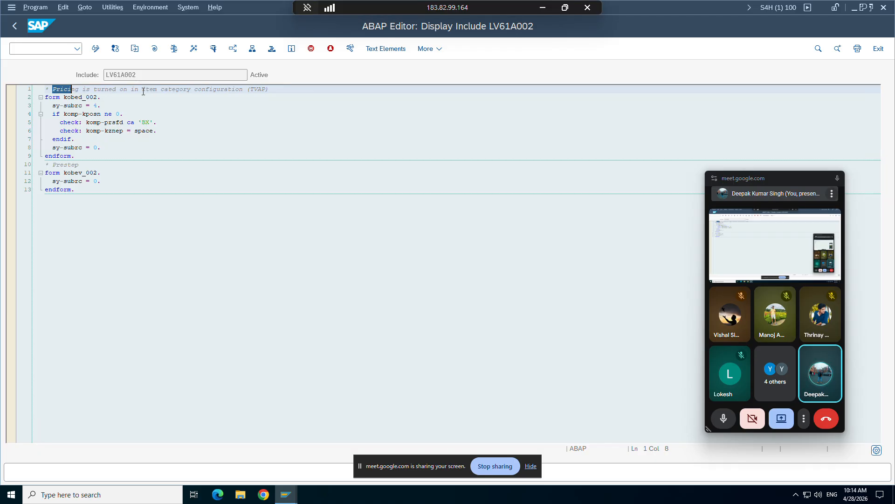
{"action": "left_click_drag", "start_coordinate": [142, 90], "coordinate": [246, 89]}
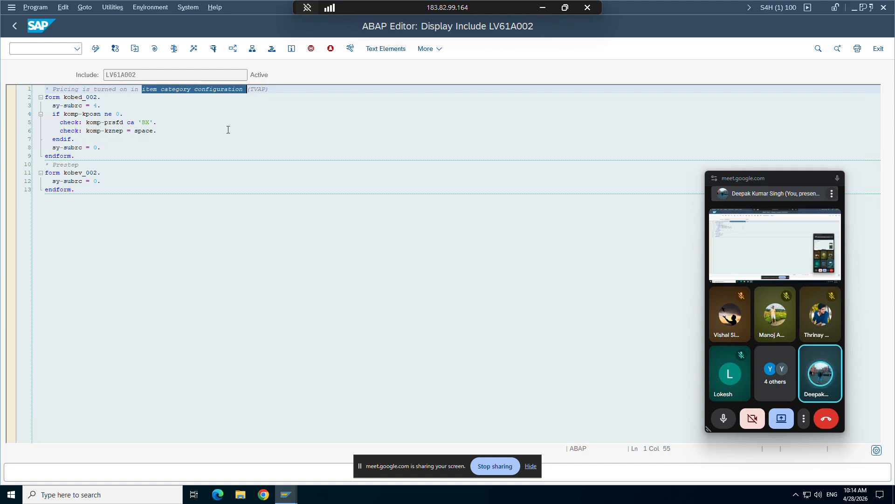
Switch to the outbound delivery session and start the Maintain Item Categories transaction in its place.
{"action": "mouse_move", "coordinate": [286, 494]}
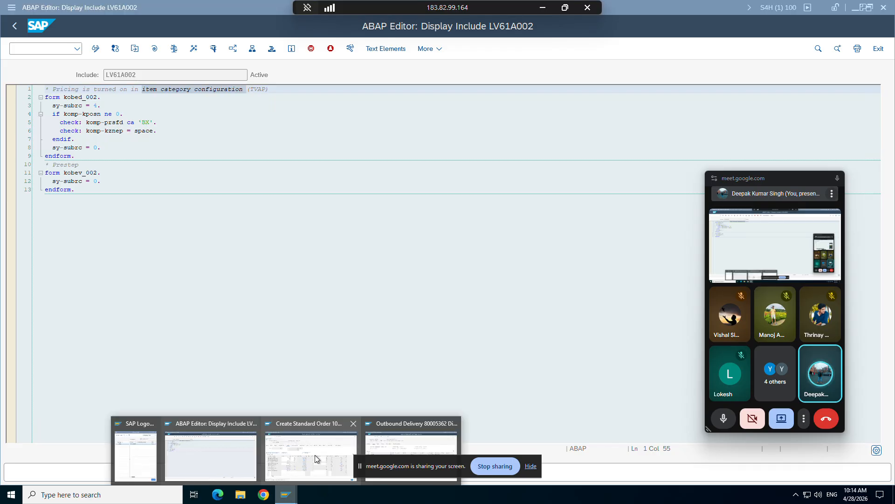
{"action": "left_click", "coordinate": [399, 435]}
{"action": "left_click", "coordinate": [56, 49]}
{"action": "type", "text": "/"}
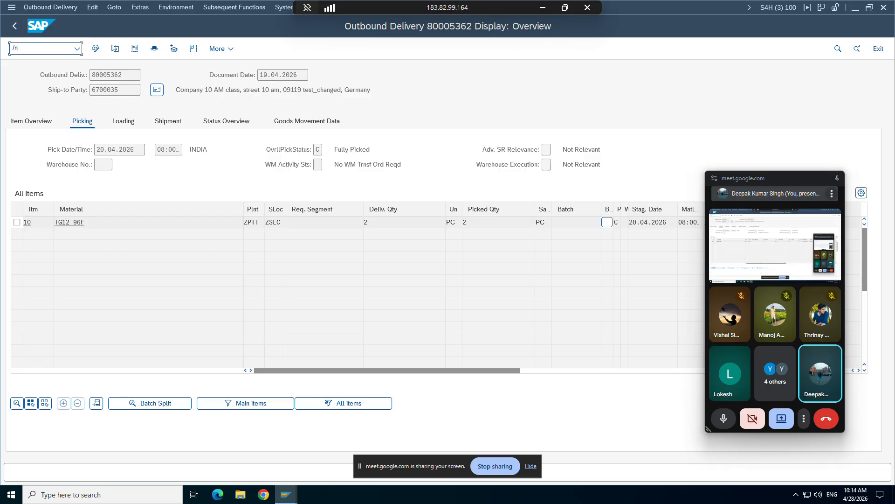
{"action": "type", "text": "n"}
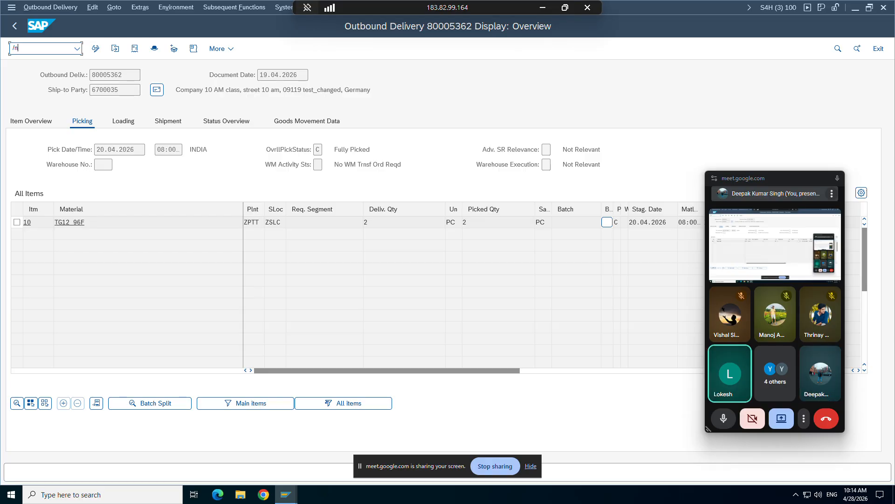
{"action": "type", "text": "va01"}
{"action": "key", "text": "Return"}
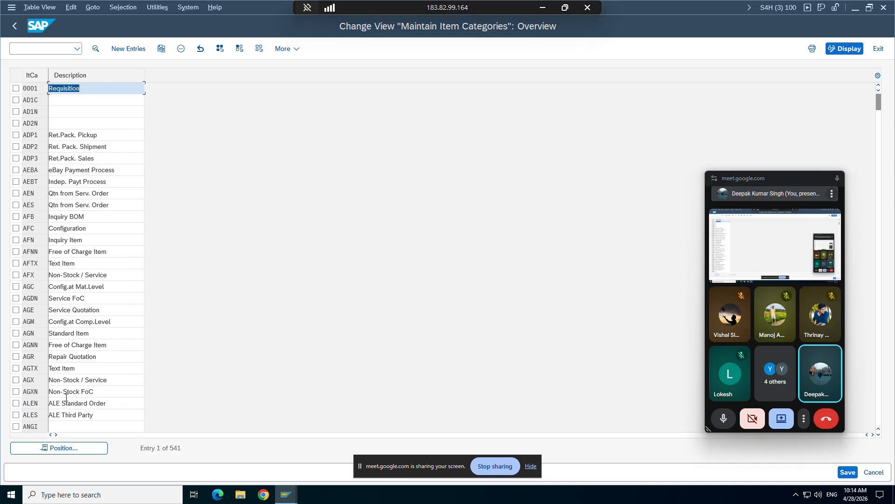
Find item category TAN, open its details, and examine the Pricing field in the business data.
{"action": "left_click", "coordinate": [66, 449]}
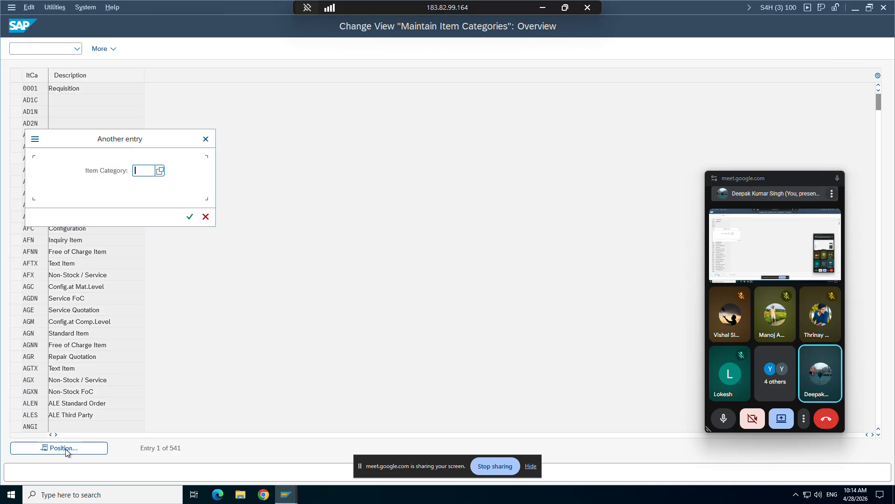
{"action": "type", "text": "tan"}
{"action": "key", "text": "Return"}
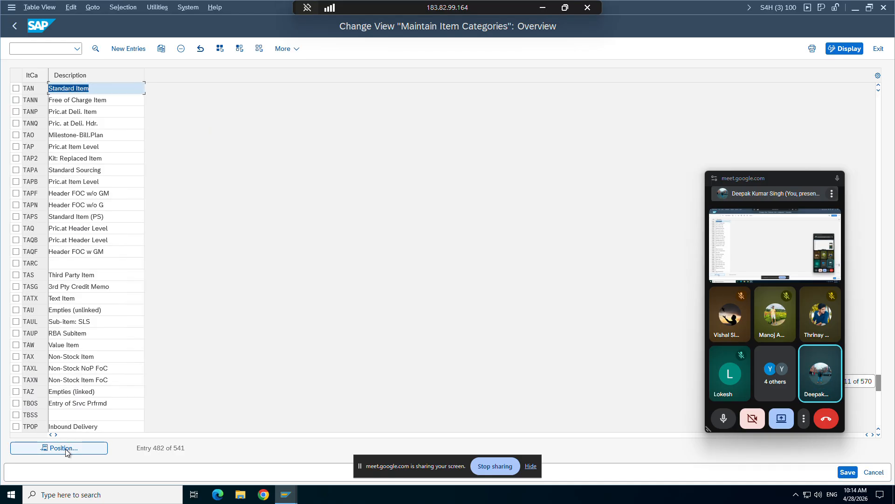
{"action": "double_click", "coordinate": [31, 88]}
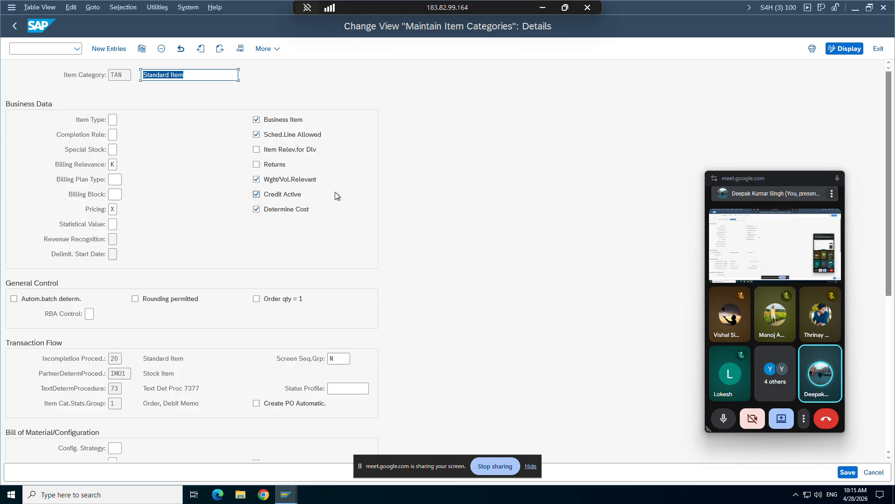
{"action": "left_click", "coordinate": [113, 209]}
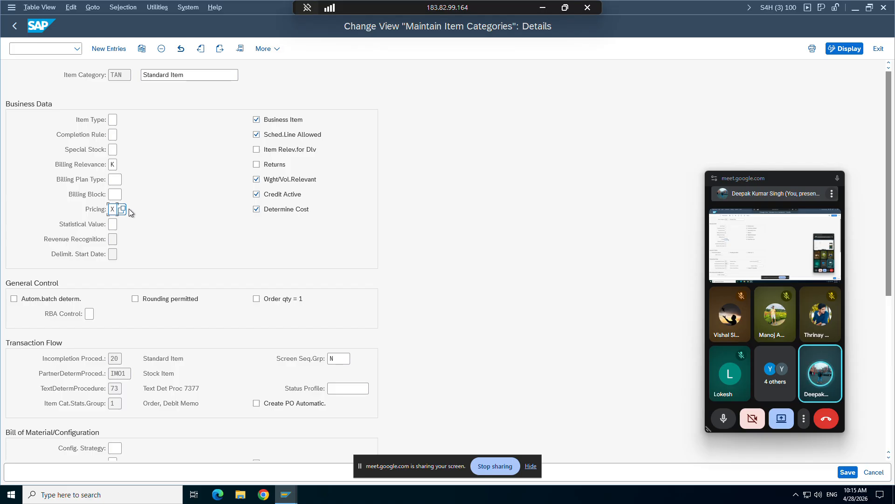
{"action": "left_click_drag", "start_coordinate": [85, 208], "coordinate": [111, 209]}
{"action": "left_click", "coordinate": [124, 208]}
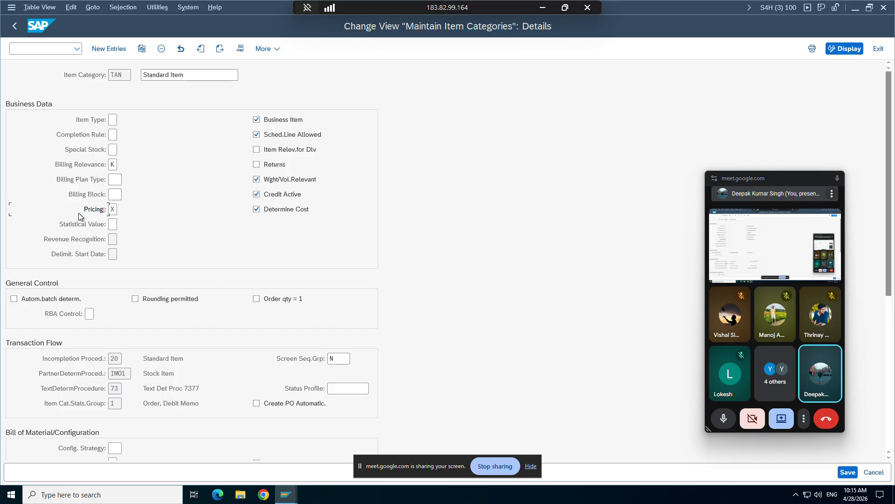
{"action": "left_click", "coordinate": [114, 209]}
Switch to the standard order session, return to the order overview, and examine the sales area in the header's sales data.
{"action": "mouse_move", "coordinate": [282, 487]}
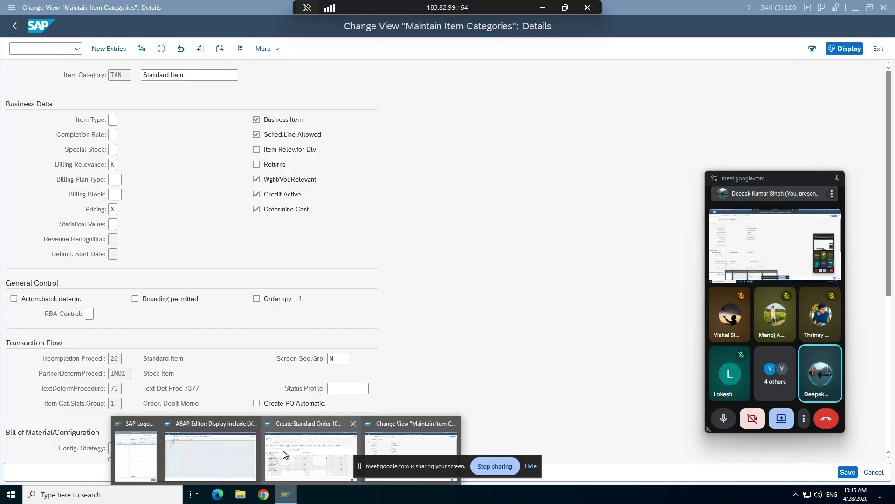
{"action": "left_click", "coordinate": [289, 469]}
{"action": "left_click", "coordinate": [13, 27]}
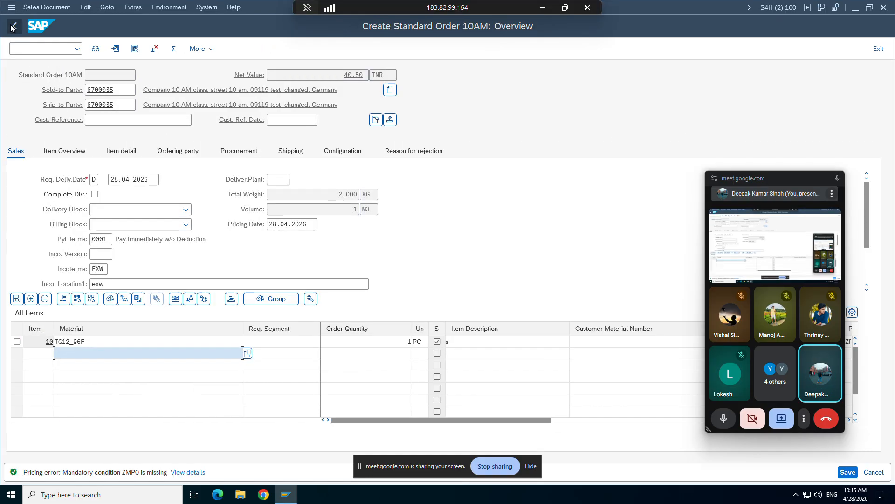
{"action": "left_click", "coordinate": [376, 120]}
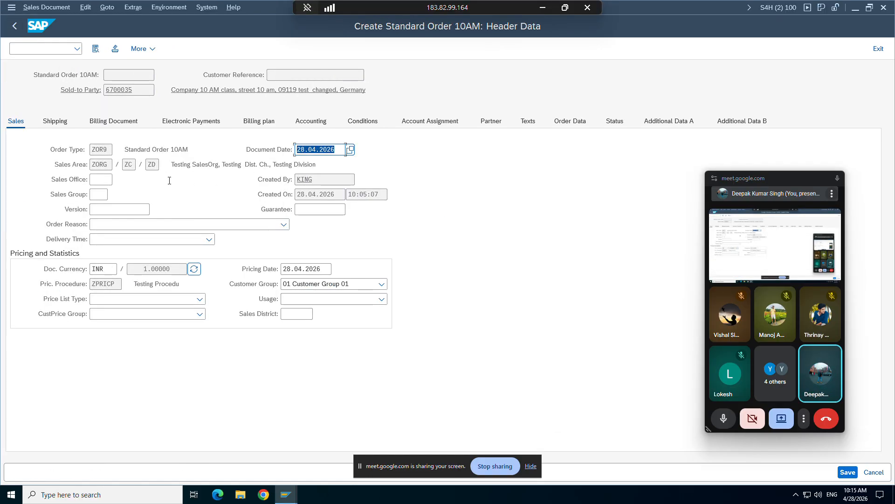
{"action": "left_click", "coordinate": [106, 168]}
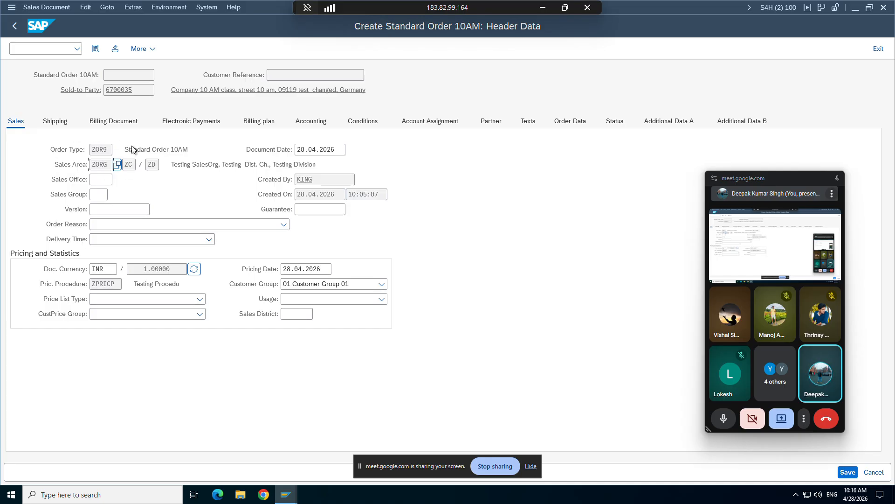
{"action": "left_click", "coordinate": [117, 209]}
{"action": "left_click", "coordinate": [99, 164]}
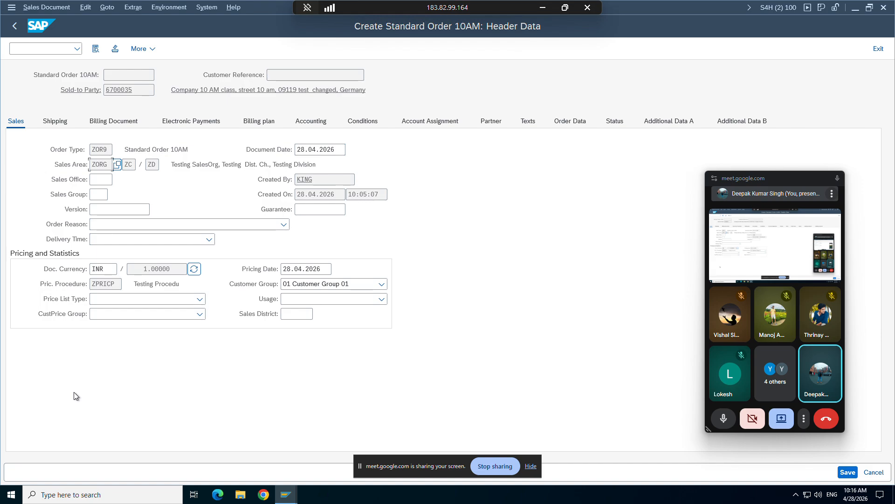
Switch to the item category session, create a new session from it, and start business partner maintenance (bp).
{"action": "mouse_move", "coordinate": [286, 495]}
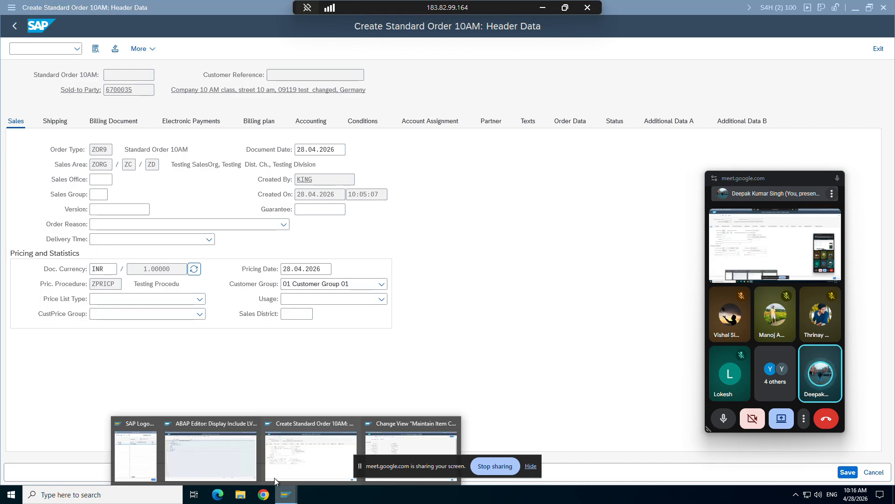
{"action": "left_click", "coordinate": [425, 440]}
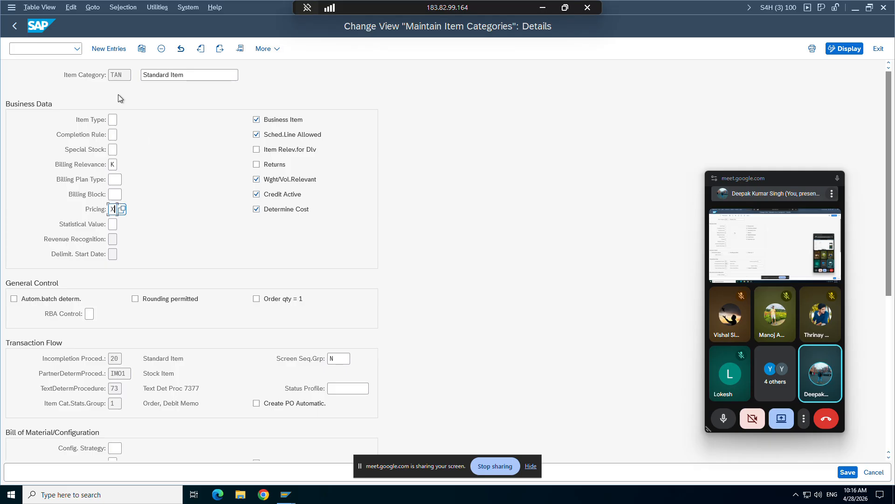
{"action": "left_click", "coordinate": [11, 7]}
{"action": "left_click", "coordinate": [22, 110]}
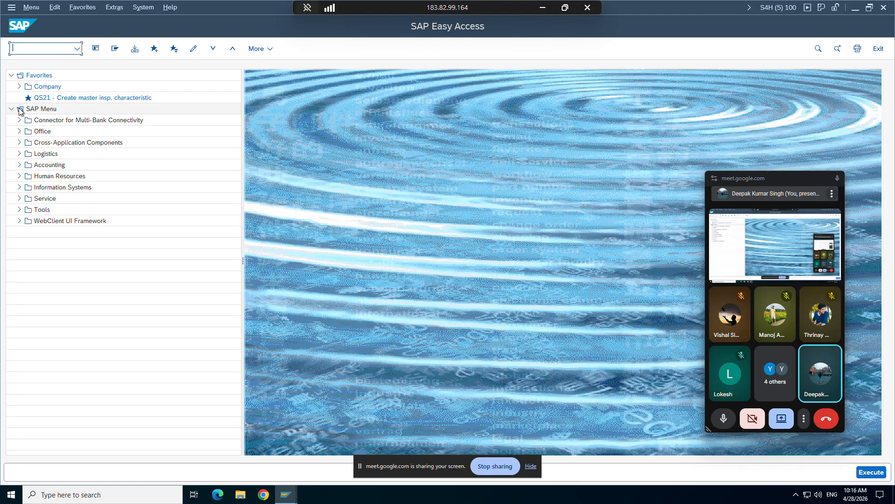
{"action": "type", "text": "bp"}
{"action": "key", "text": "Return"}
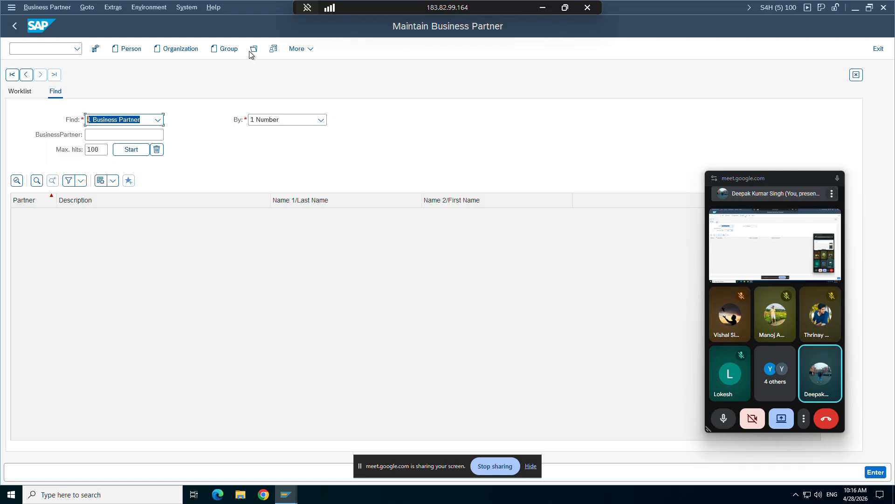
Open the 10 AM class business partner and display its sales area data in the FLCU01 Customer role.
{"action": "left_click", "coordinate": [252, 51]}
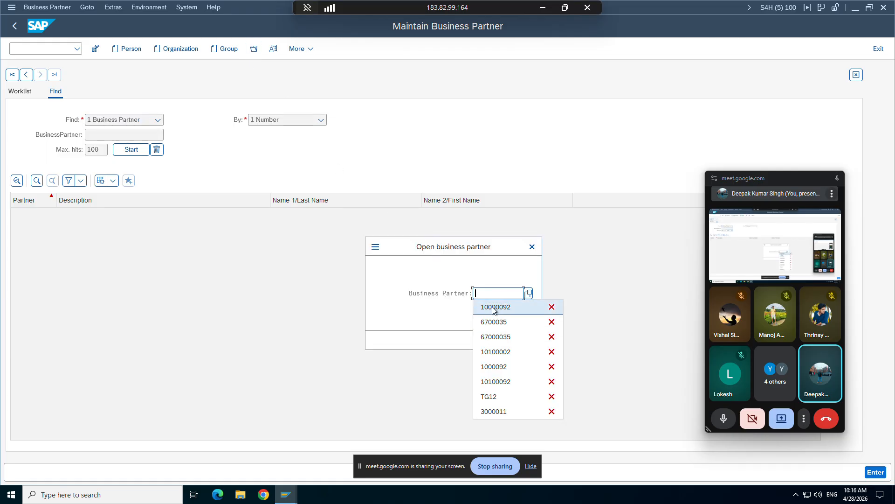
{"action": "left_click", "coordinate": [493, 307]}
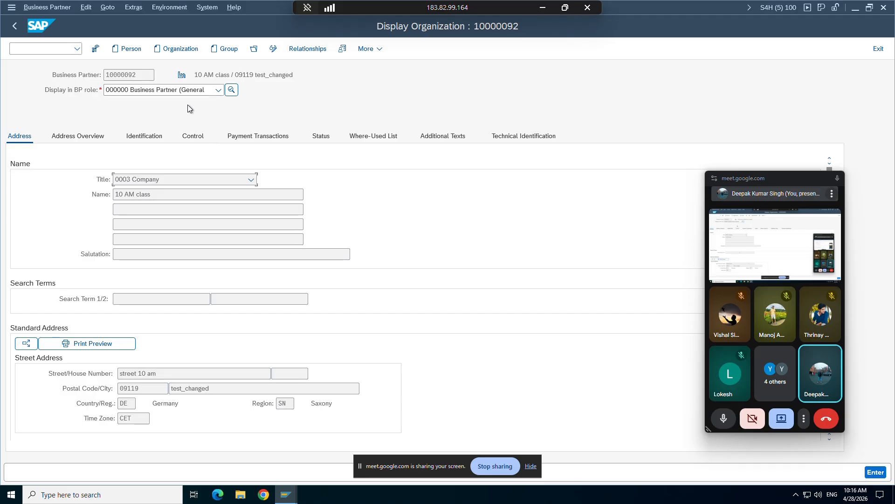
{"action": "left_click", "coordinate": [179, 91]}
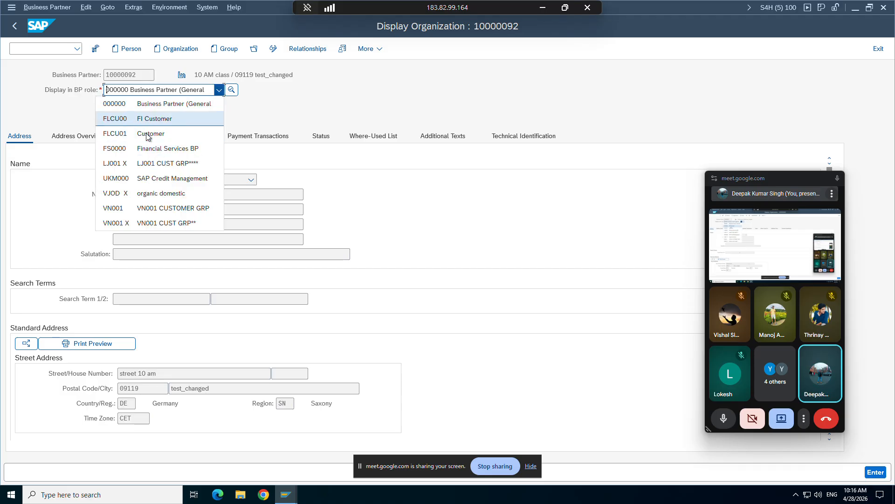
{"action": "left_click", "coordinate": [150, 134]}
{"action": "left_click", "coordinate": [319, 49]}
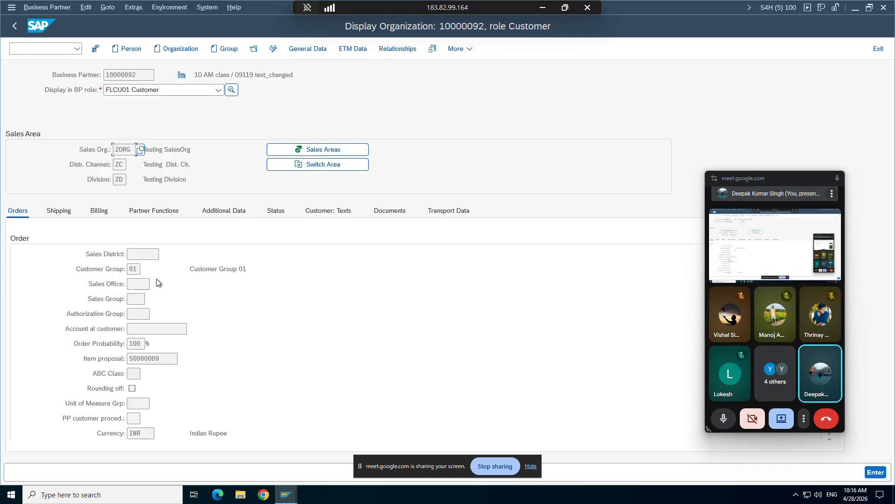
Read the field help for Customer Group in the customer's order data and close it.
{"action": "left_click", "coordinate": [133, 268]}
{"action": "key", "text": "super+p"}
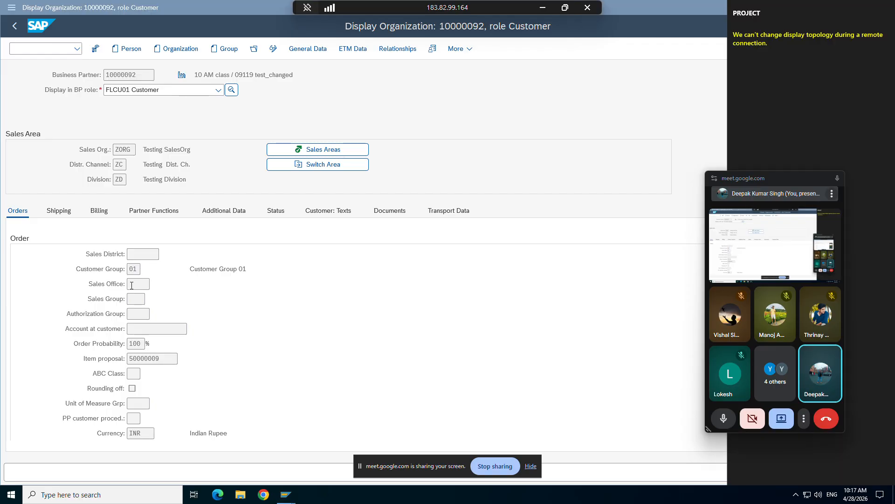
{"action": "left_click", "coordinate": [132, 283]}
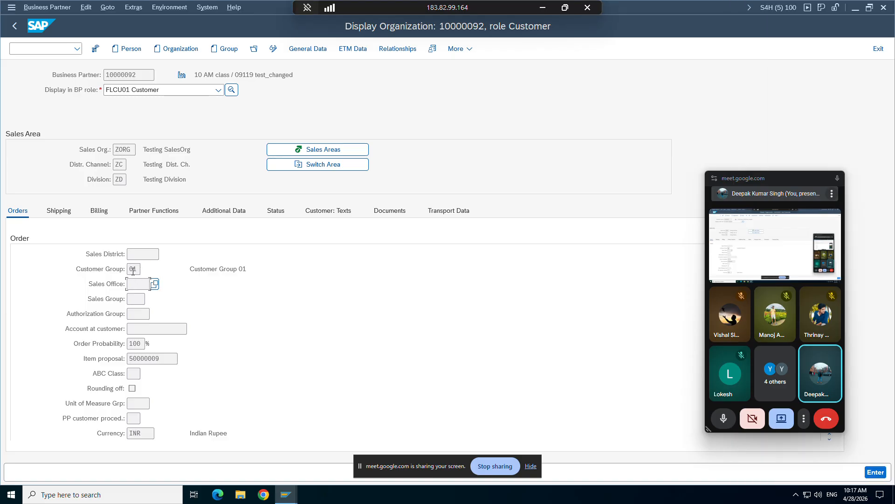
{"action": "left_click", "coordinate": [133, 271]}
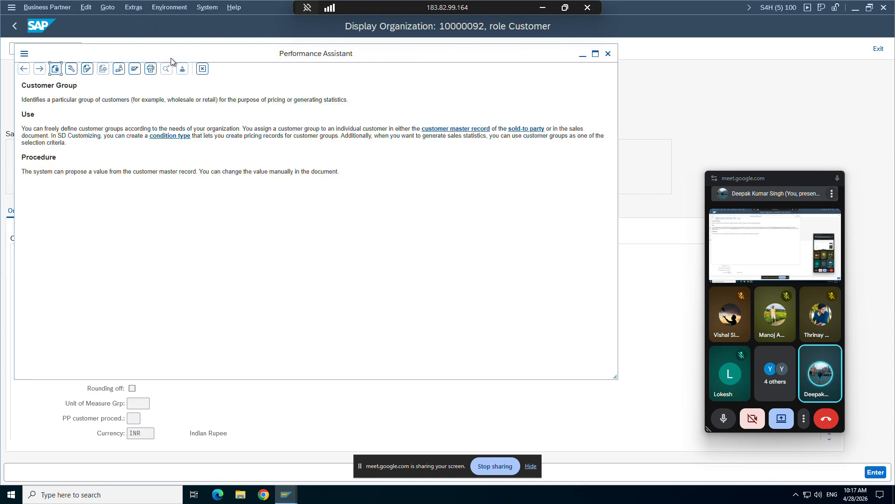
{"action": "left_click_drag", "start_coordinate": [171, 58], "coordinate": [307, 128]}
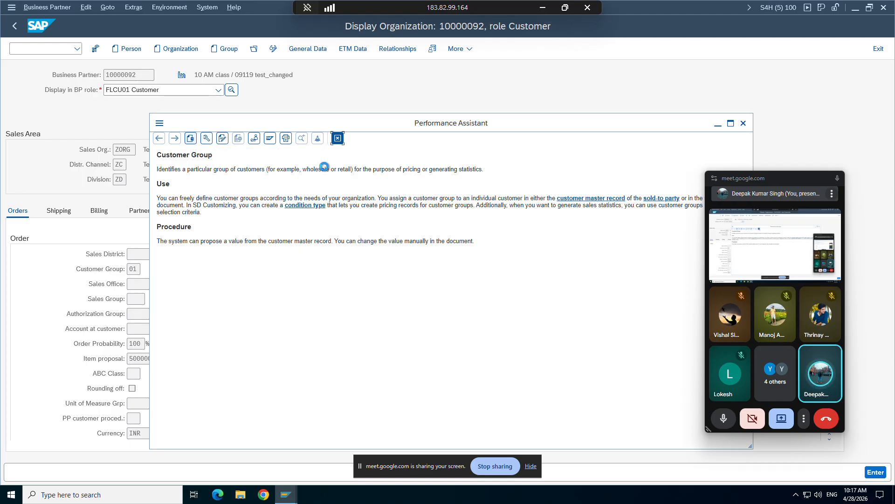
{"action": "left_click", "coordinate": [337, 138]}
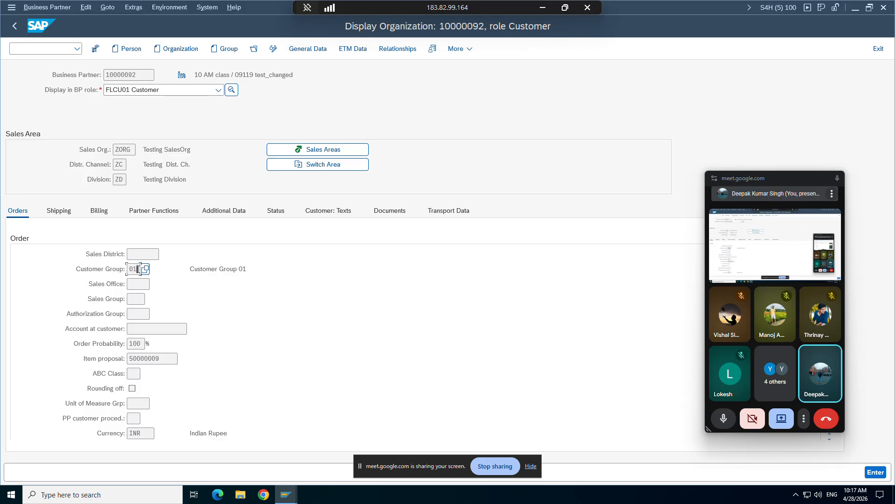
Examine the table and field names in the Customer Group field's technical information, and close the help.
{"action": "key", "text": "F1"}
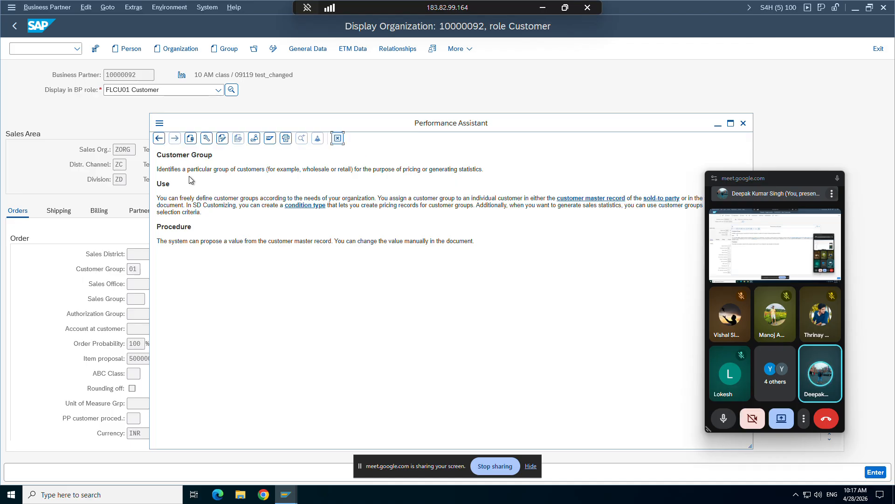
{"action": "left_click", "coordinate": [206, 139]}
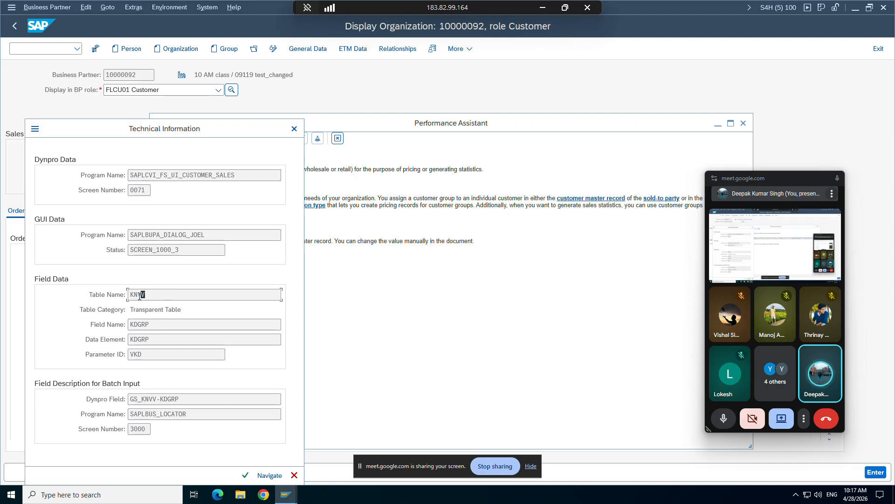
{"action": "left_click_drag", "start_coordinate": [145, 294], "coordinate": [127, 296]}
{"action": "left_click_drag", "start_coordinate": [150, 326], "coordinate": [128, 326]}
{"action": "left_click", "coordinate": [294, 128]}
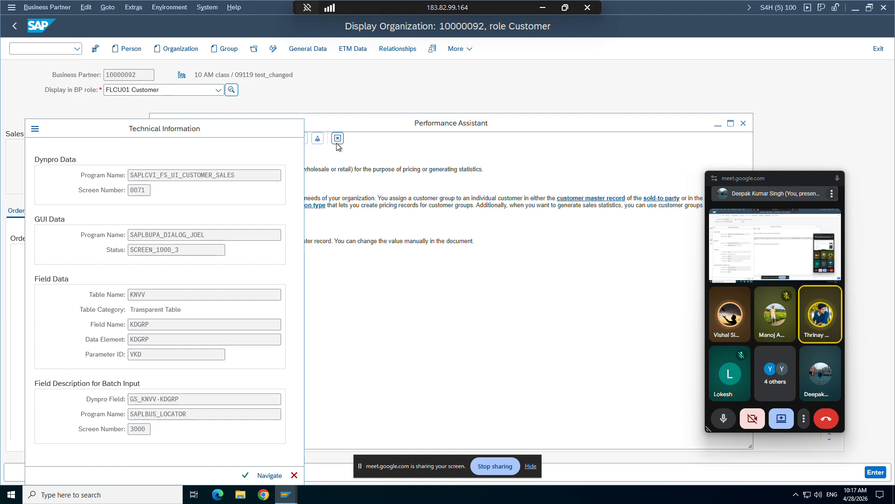
{"action": "left_click", "coordinate": [338, 139]}
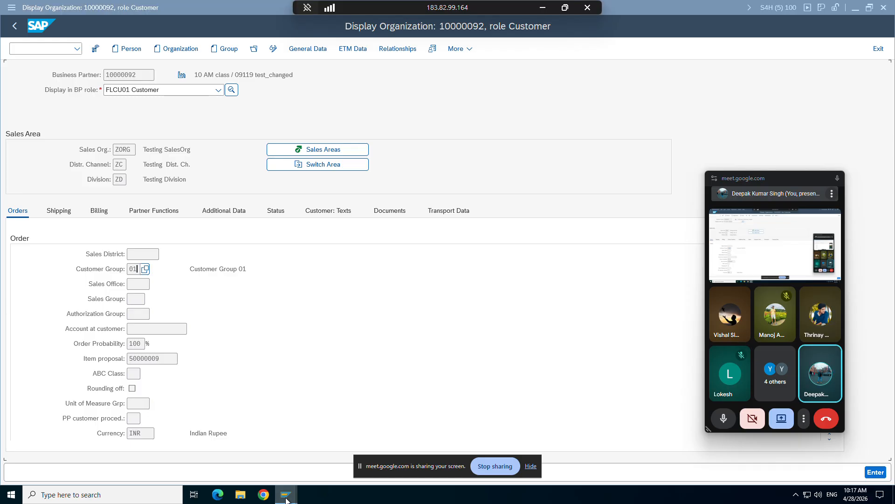
Switch to the item category session and examine the field name in the Pricing field's technical information.
{"action": "mouse_move", "coordinate": [286, 494]}
{"action": "left_click", "coordinate": [281, 449]}
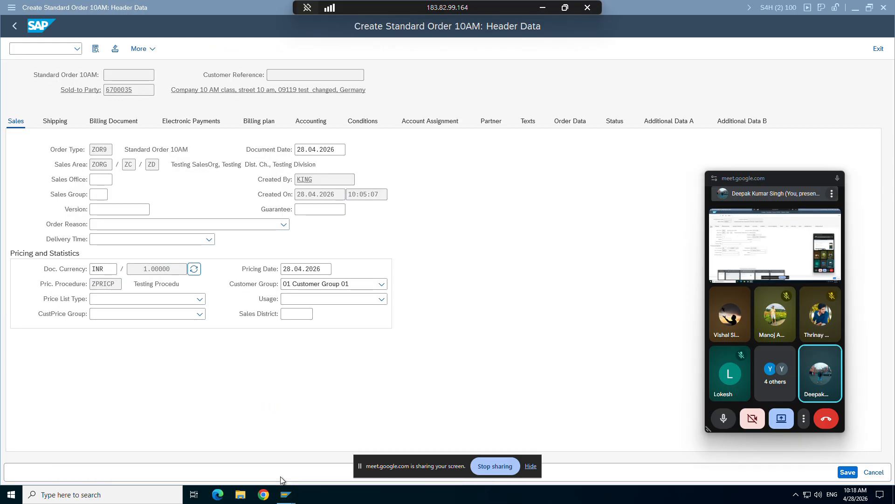
{"action": "left_click", "coordinate": [345, 448]}
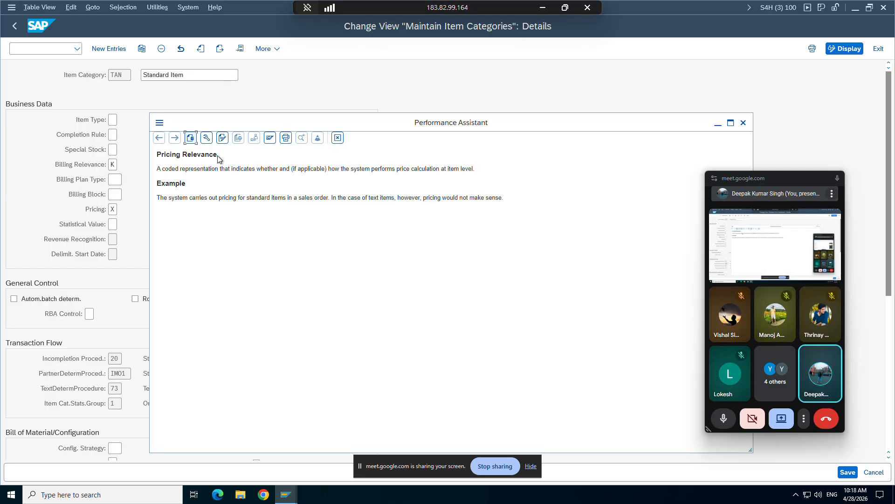
{"action": "left_click", "coordinate": [206, 139]}
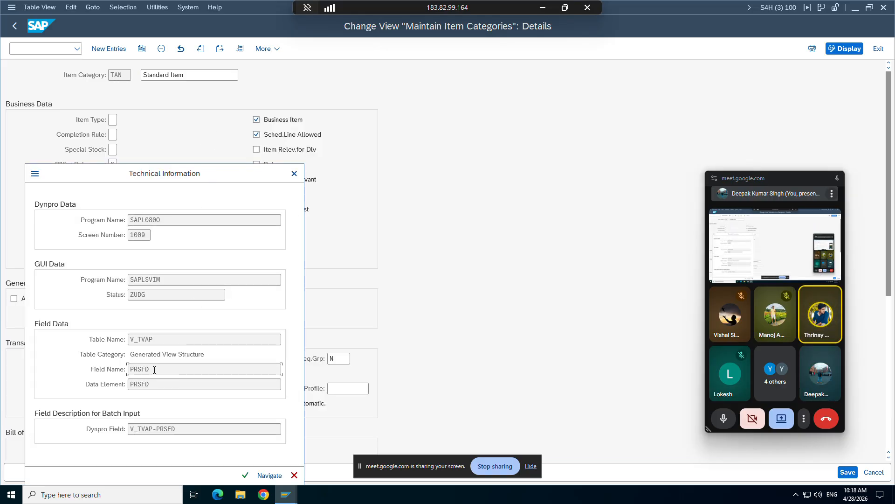
{"action": "double_click", "coordinate": [156, 369]}
{"action": "left_click", "coordinate": [65, 396]}
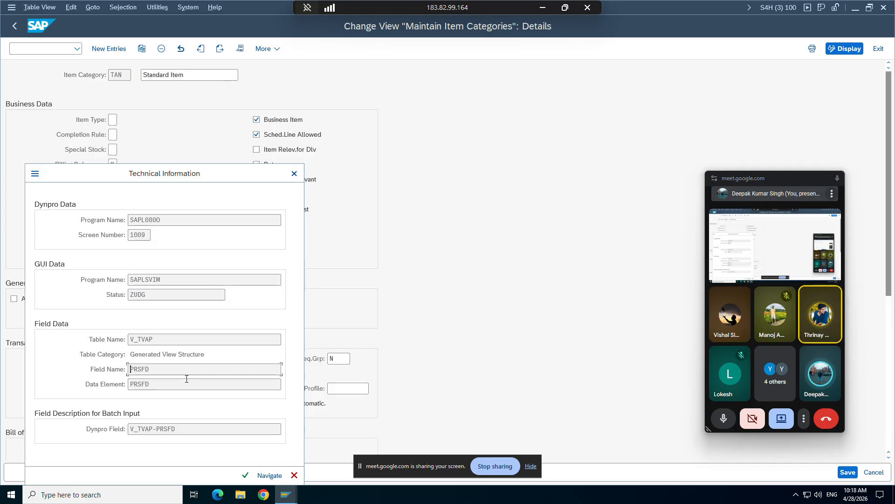
Switch to the ABAP include LV61A002 session and highlight prsfd in the first check statement.
{"action": "mouse_move", "coordinate": [287, 501]}
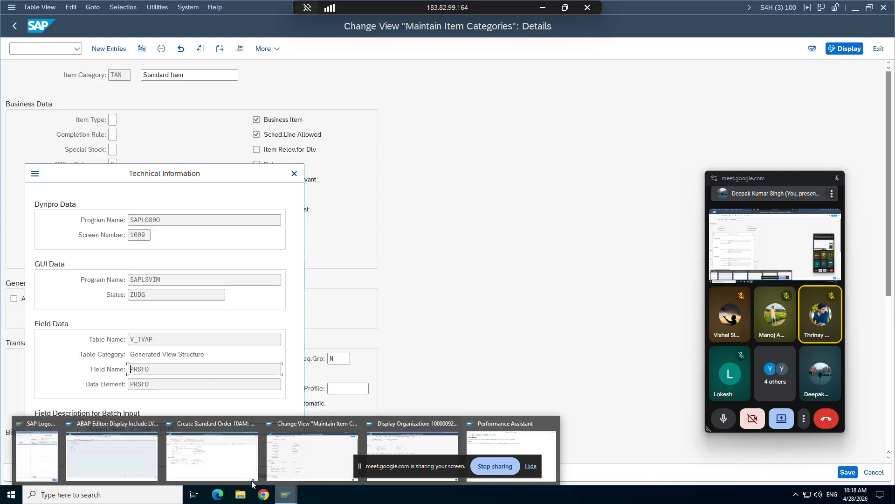
{"action": "left_click", "coordinate": [112, 450]}
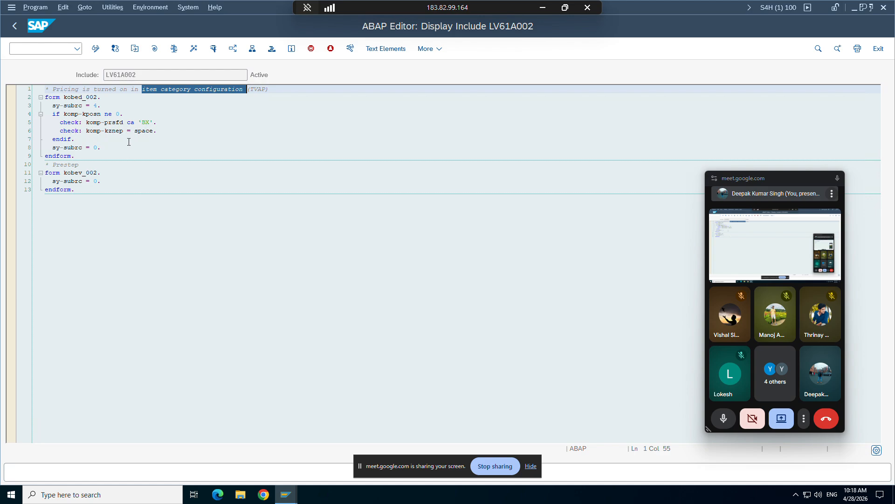
{"action": "left_click_drag", "start_coordinate": [124, 122], "coordinate": [103, 123]}
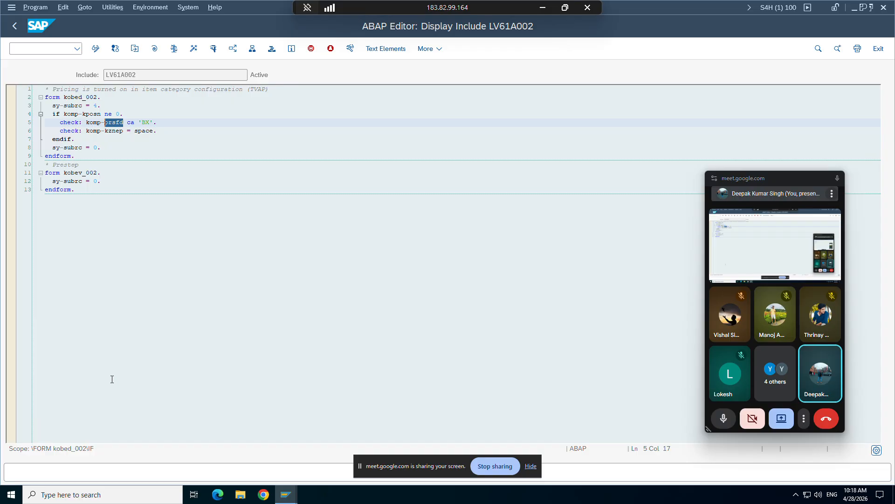
Return to the item category session, recheck the Pricing field's technical field name, and close the technical information and field help.
{"action": "mouse_move", "coordinate": [286, 495]}
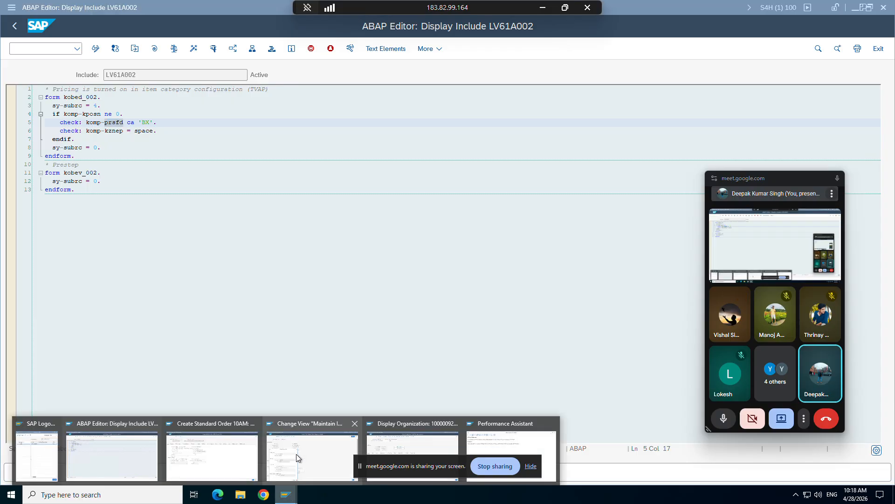
{"action": "left_click", "coordinate": [295, 454]}
{"action": "left_click_drag", "start_coordinate": [150, 369], "coordinate": [129, 370]}
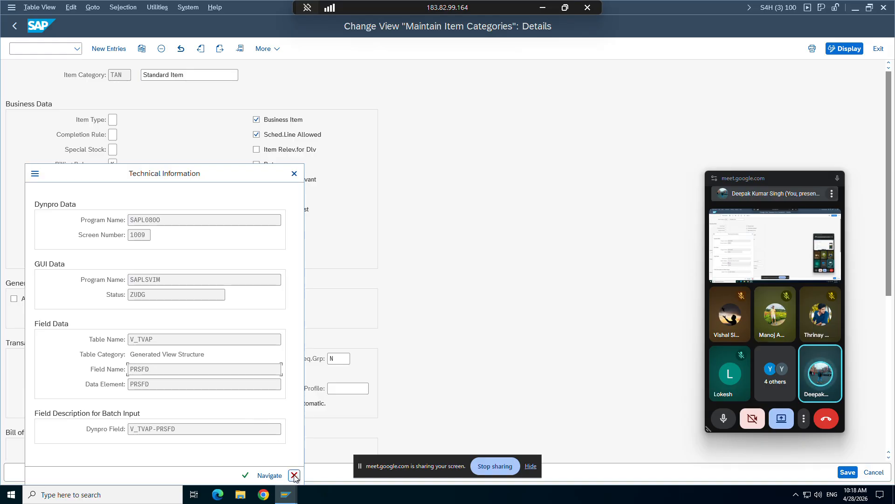
{"action": "left_click", "coordinate": [294, 474]}
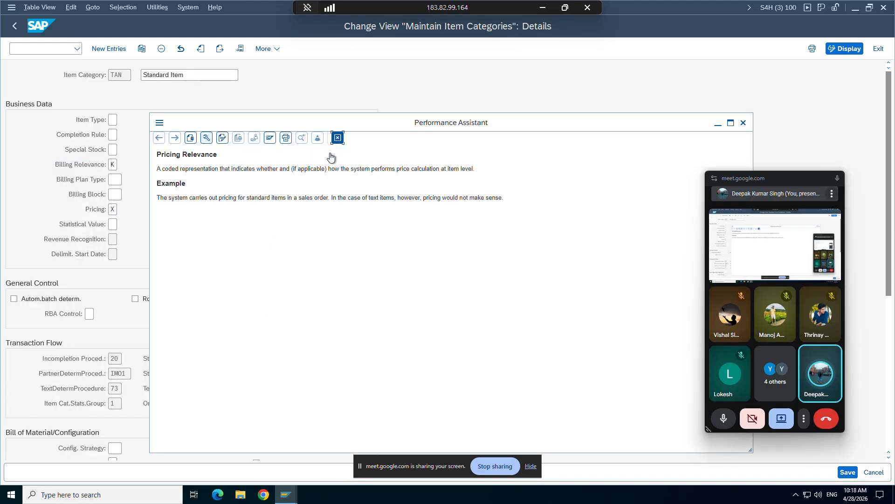
{"action": "left_click", "coordinate": [336, 139]}
Compare the prsfd check in include LV61A002 with item category TAN's Pricing setting by switching between their sessions.
{"action": "mouse_move", "coordinate": [286, 495]}
{"action": "left_click", "coordinate": [196, 444]}
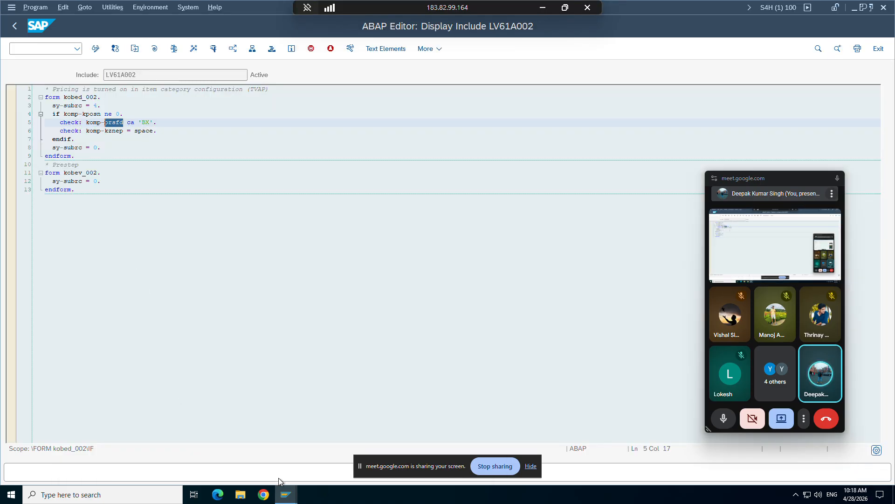
{"action": "left_click", "coordinate": [286, 495]}
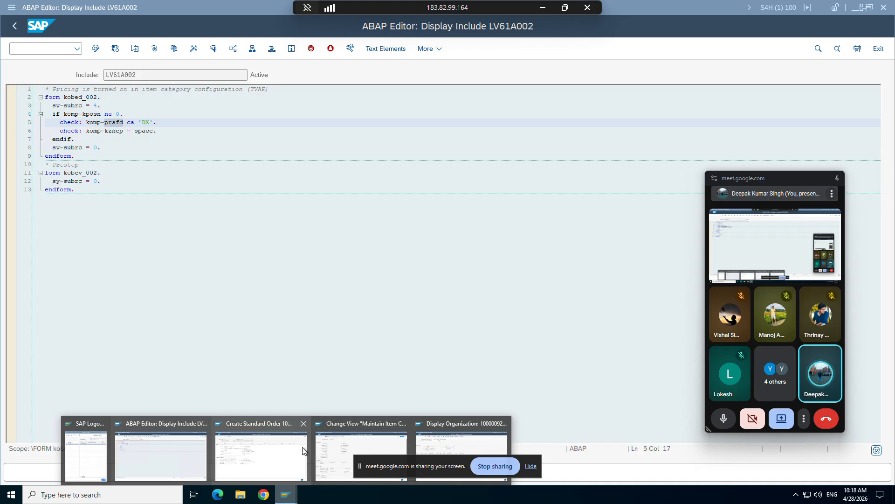
{"action": "left_click", "coordinate": [268, 447]}
{"action": "mouse_move", "coordinate": [295, 499]}
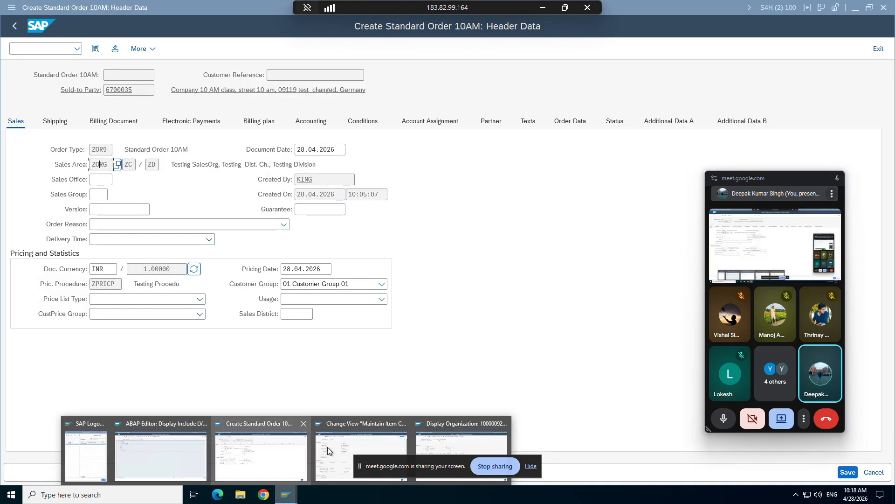
{"action": "left_click", "coordinate": [365, 455]}
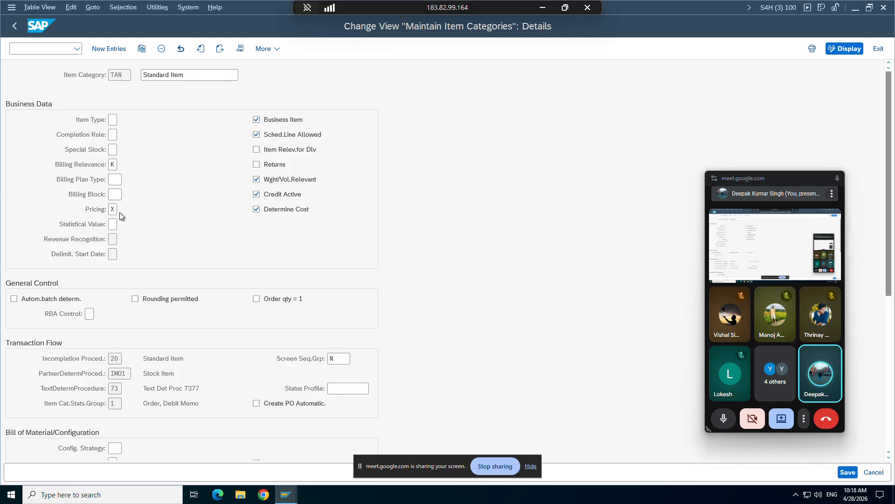
{"action": "mouse_move", "coordinate": [282, 492]}
{"action": "left_click", "coordinate": [189, 445]}
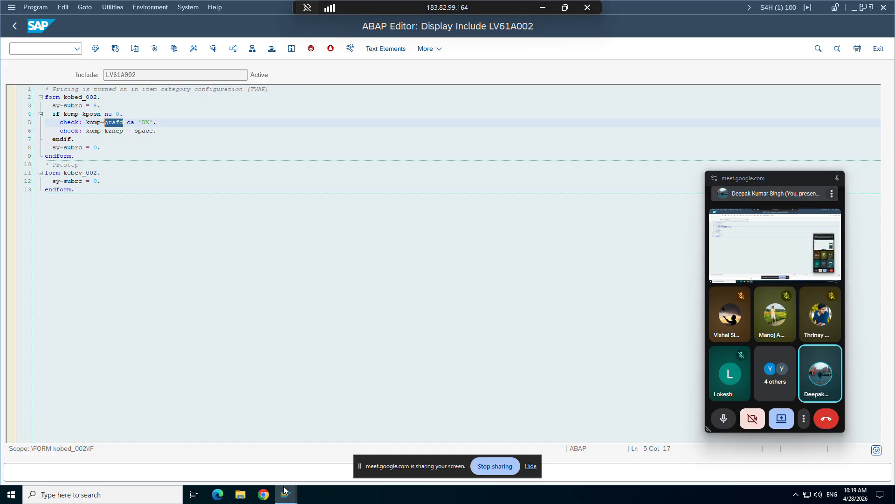
Return to the item category session, list the possible Pricing values, and examine entries X and B.
{"action": "mouse_move", "coordinate": [286, 494]}
{"action": "left_click", "coordinate": [276, 461]}
{"action": "left_click", "coordinate": [359, 454]}
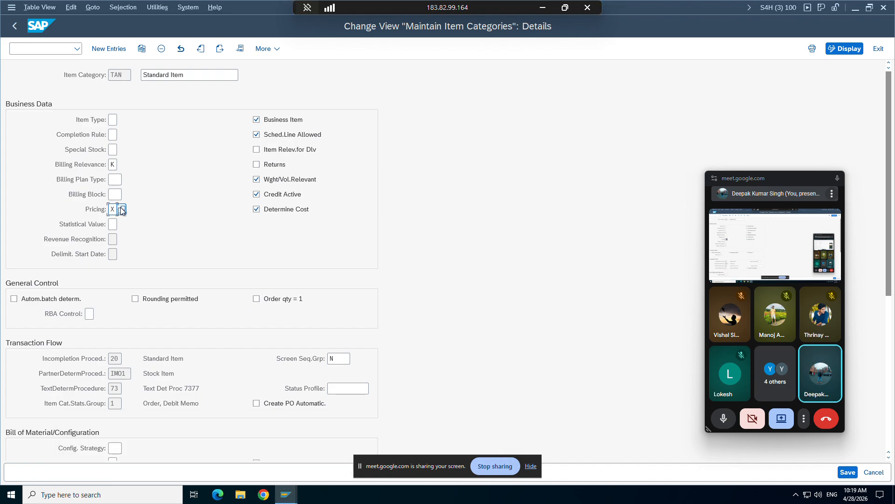
{"action": "left_click", "coordinate": [122, 210]}
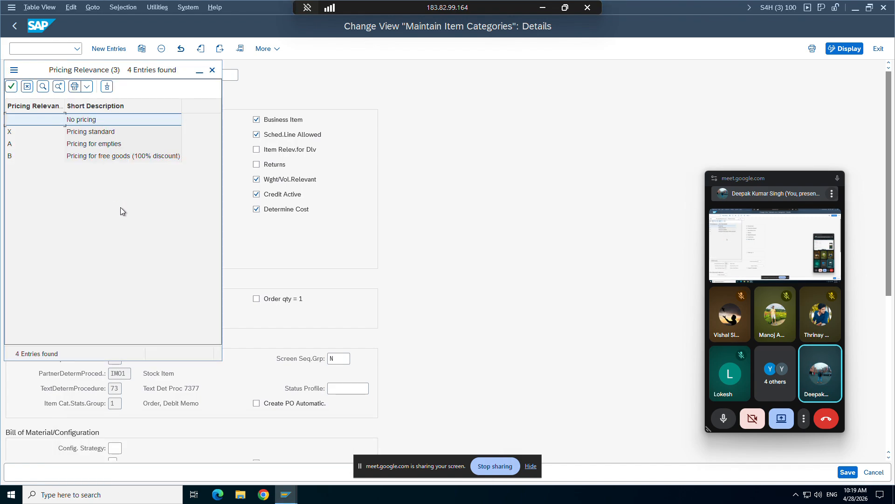
{"action": "left_click", "coordinate": [69, 157]}
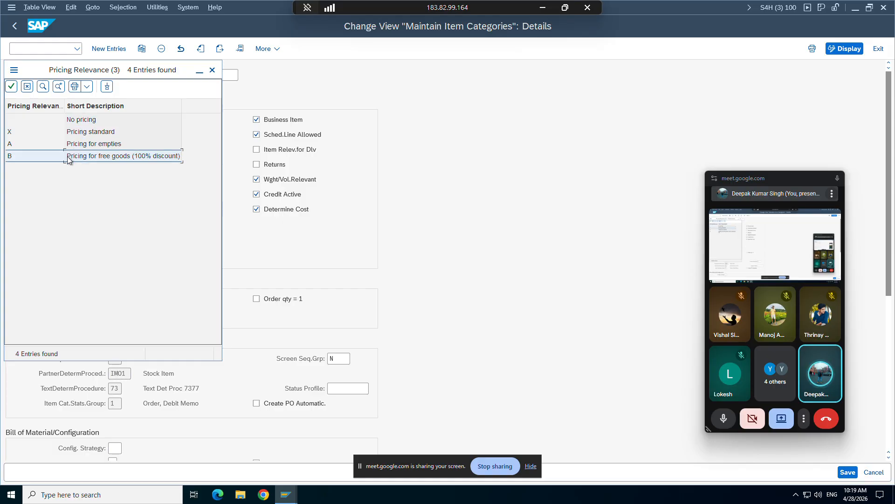
{"action": "left_click_drag", "start_coordinate": [72, 70], "coordinate": [364, 121]}
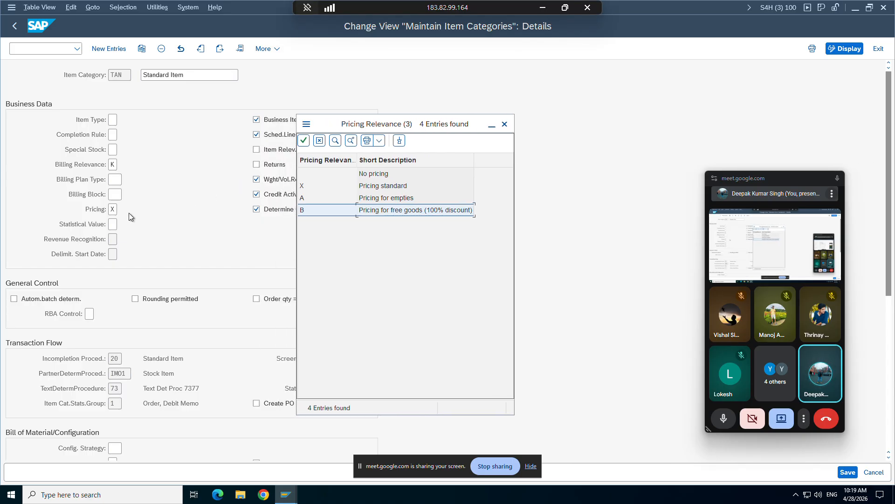
{"action": "left_click", "coordinate": [306, 186]}
{"action": "left_click", "coordinate": [303, 210]}
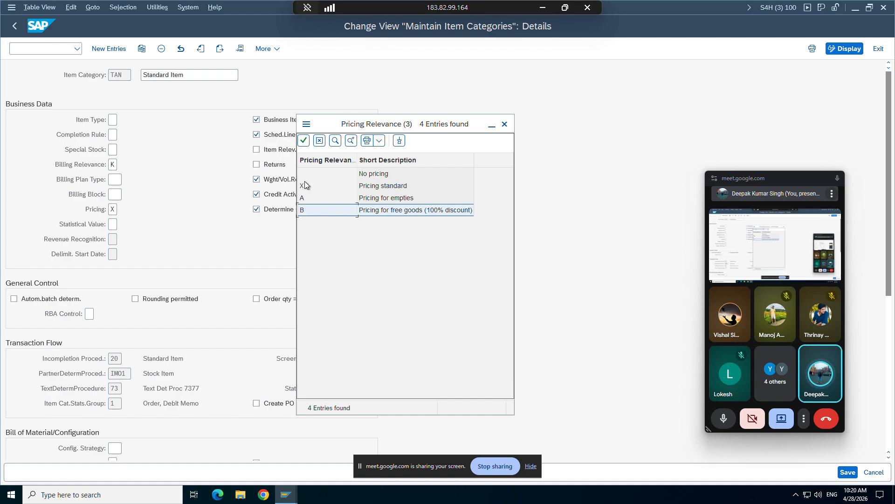
Switch to the include LV61A002 session and examine the 'BX' value in the prsfd check.
{"action": "left_click", "coordinate": [286, 494]}
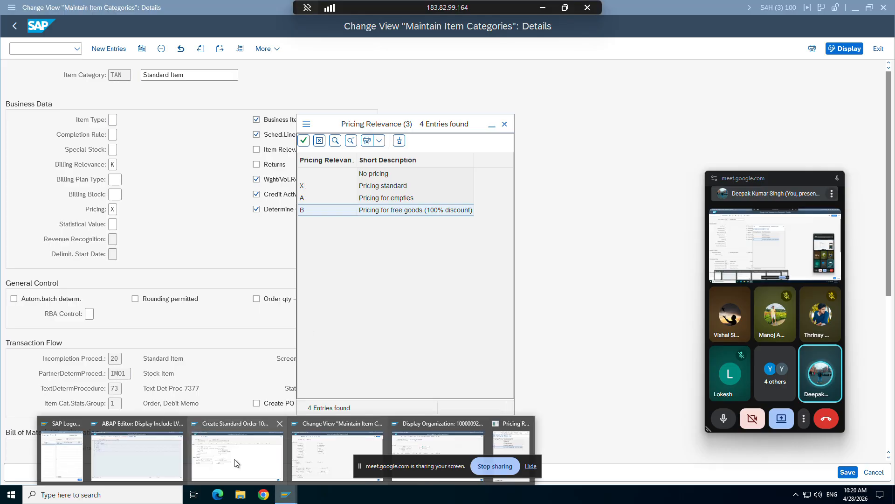
{"action": "left_click", "coordinate": [158, 427]}
{"action": "left_click", "coordinate": [152, 124]}
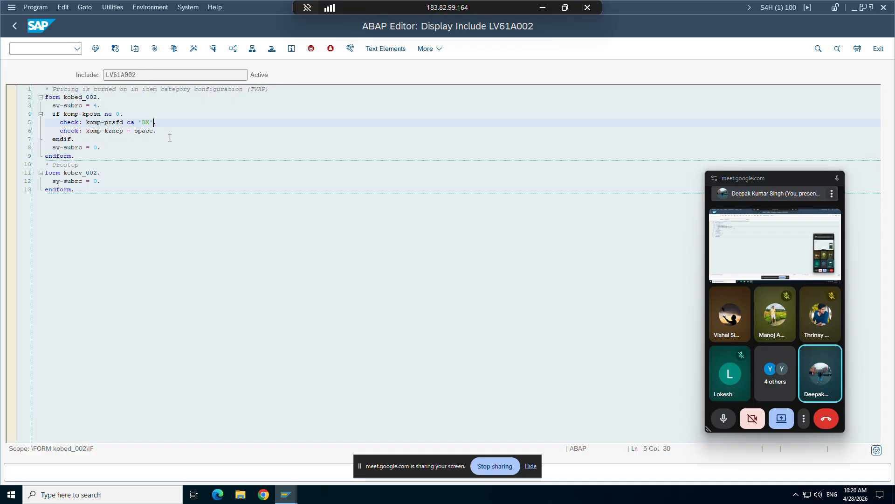
Switch to the item category session, try to set item category TAN's Pricing to No pricing, and return to the overview.
{"action": "left_click", "coordinate": [286, 493]}
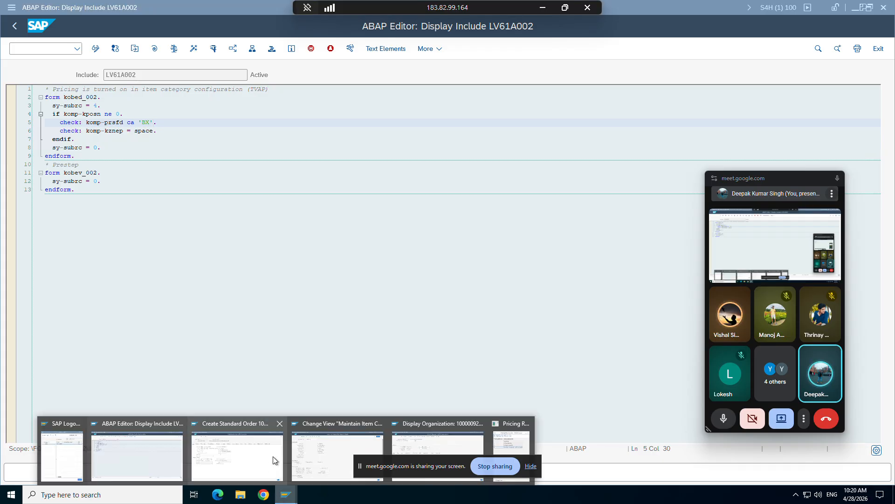
{"action": "left_click", "coordinate": [307, 447]}
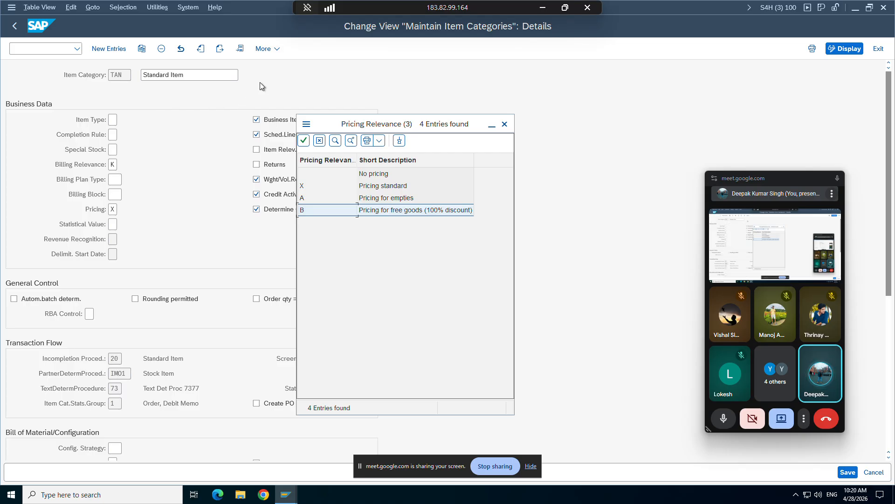
{"action": "double_click", "coordinate": [306, 175]}
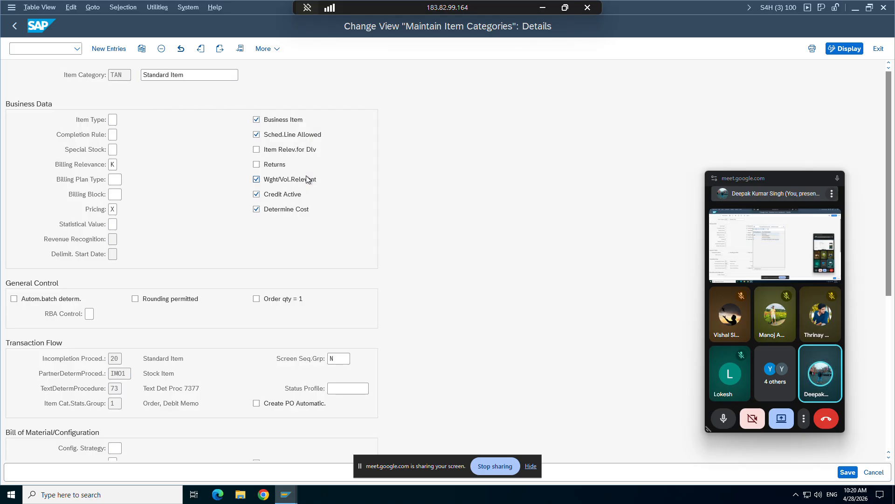
{"action": "key", "text": "Return"}
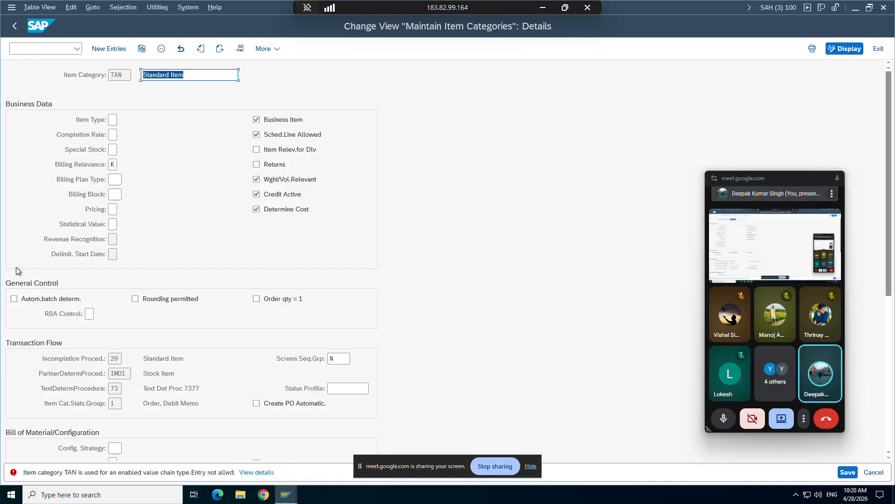
{"action": "left_click", "coordinate": [15, 28]}
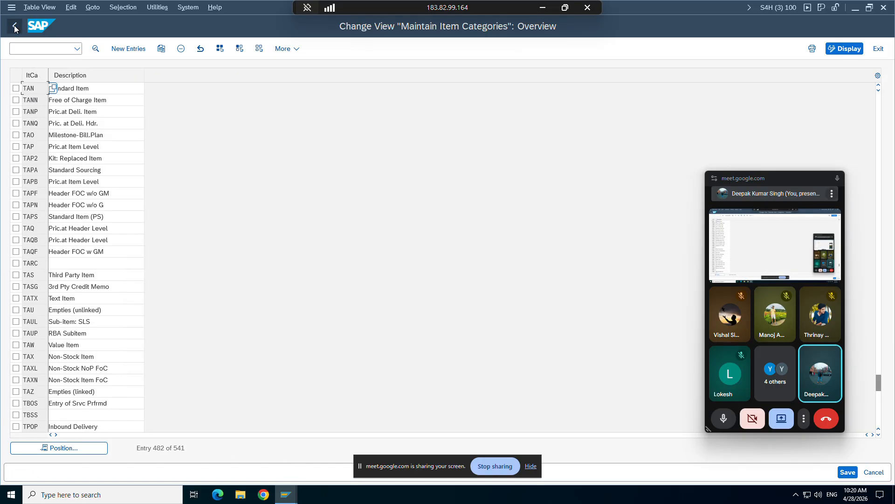
Open the details of item category ZTAN and choose No pricing for its Pricing setting.
{"action": "left_click", "coordinate": [63, 448]}
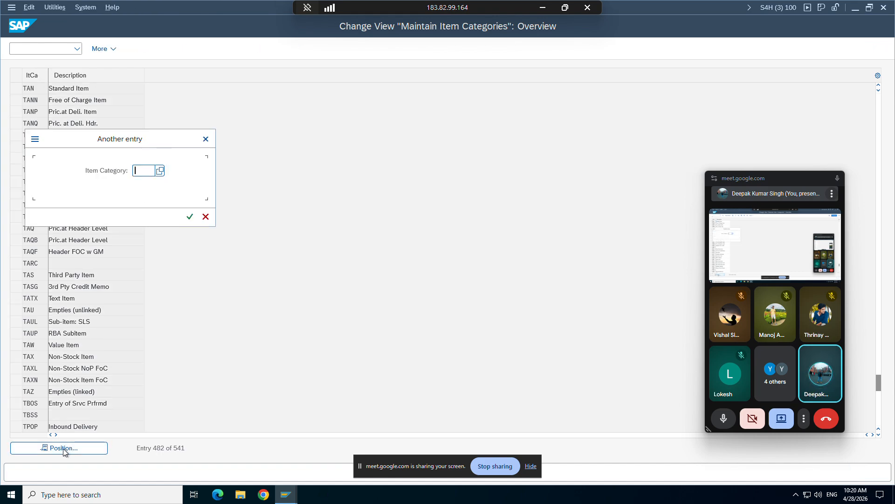
{"action": "type", "text": "ztan"}
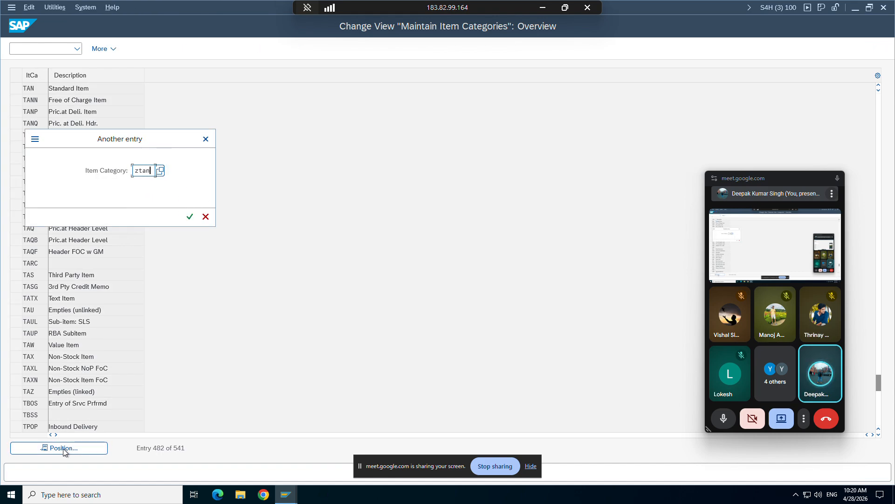
{"action": "key", "text": "Return"}
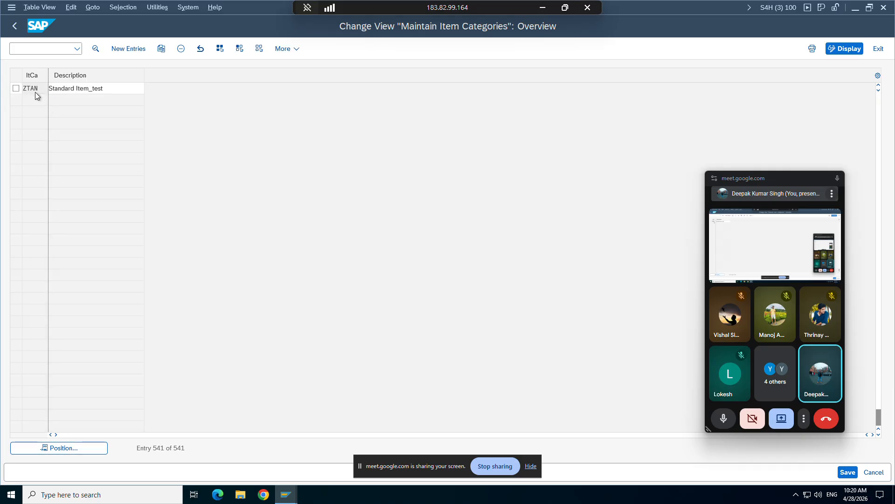
{"action": "double_click", "coordinate": [35, 91]}
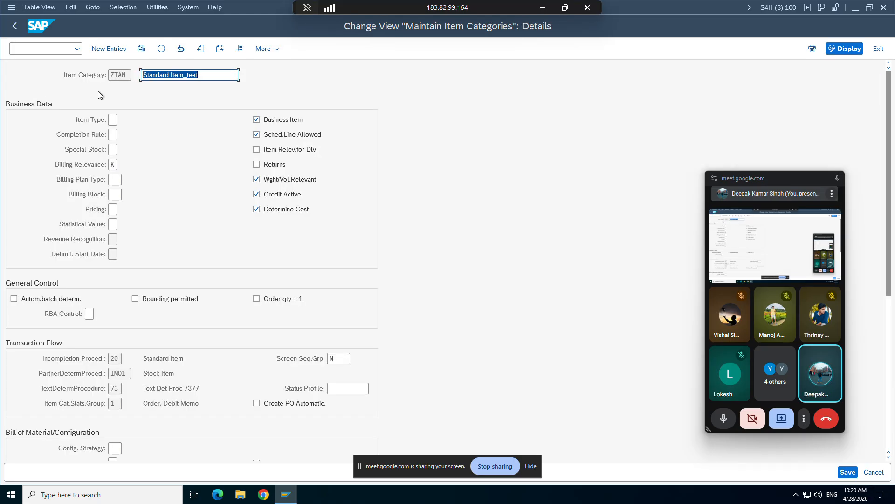
{"action": "left_click", "coordinate": [112, 208]}
{"action": "left_click", "coordinate": [122, 211]}
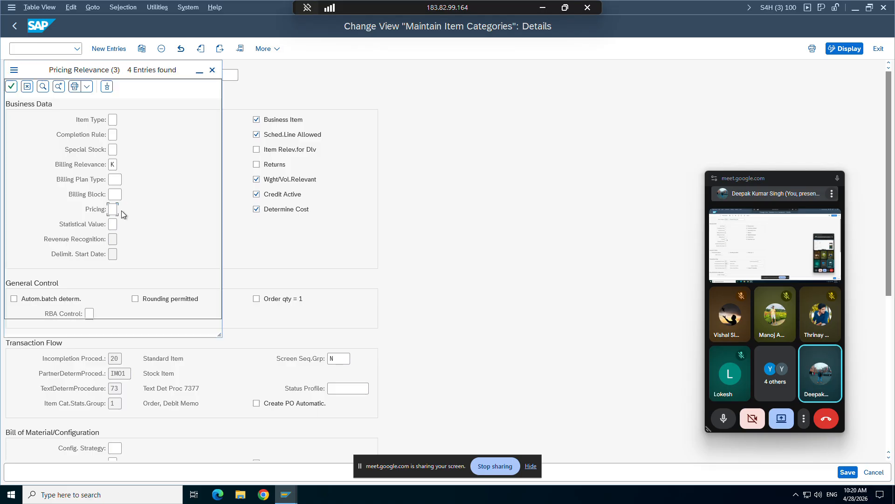
{"action": "double_click", "coordinate": [26, 127]}
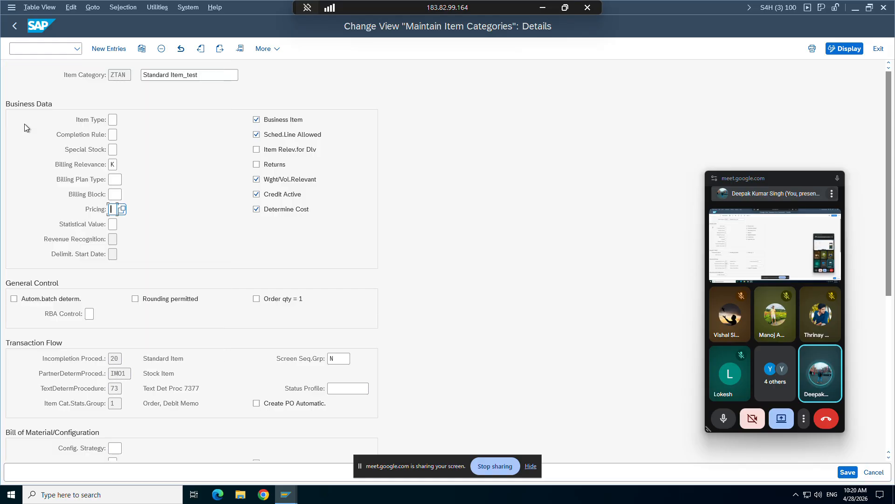
Change the item category view to display mode, check TAN's Pricing setting in its details, and return to the overview.
{"action": "left_click", "coordinate": [844, 48]}
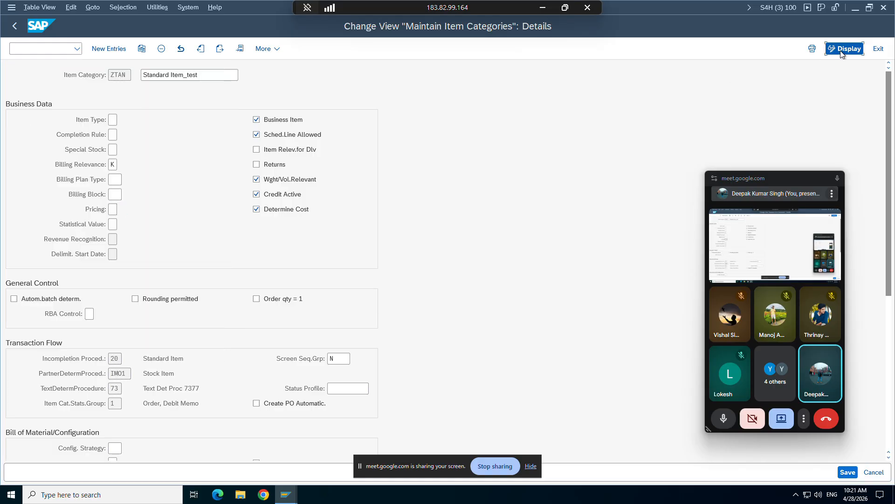
{"action": "left_click", "coordinate": [224, 235]}
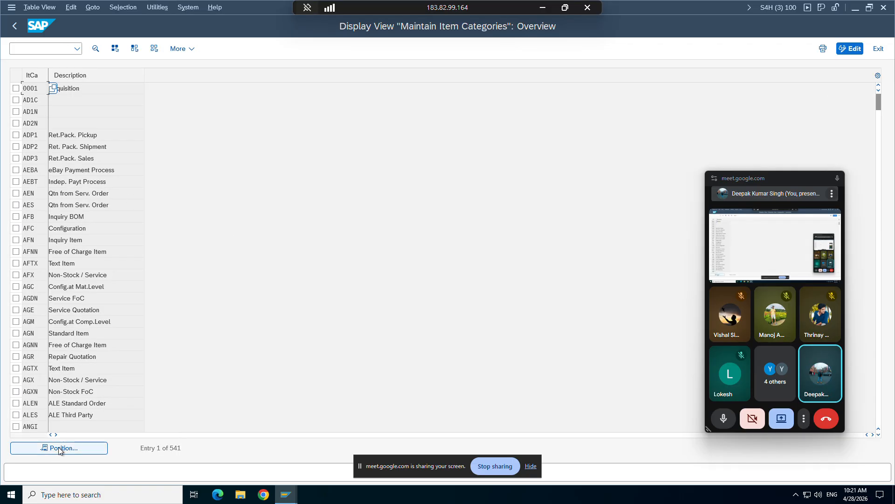
{"action": "left_click", "coordinate": [52, 448]}
{"action": "type", "text": "tan"}
{"action": "key", "text": "Return"}
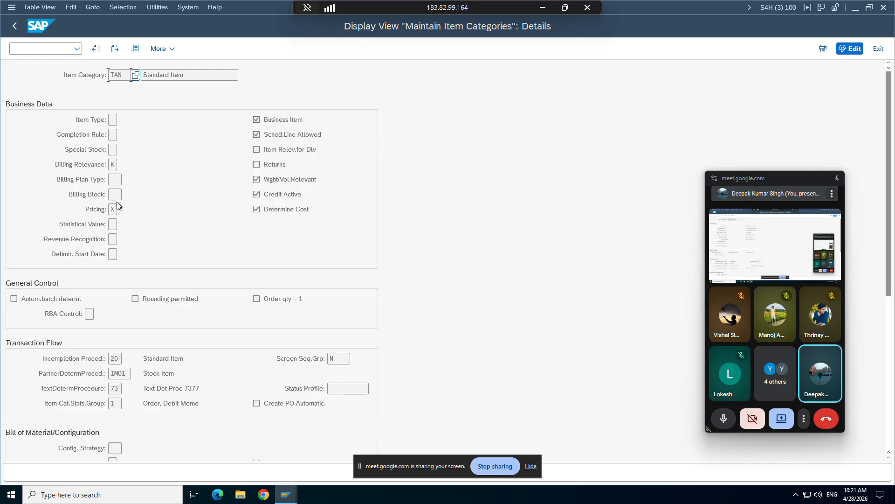
{"action": "left_click", "coordinate": [14, 26]}
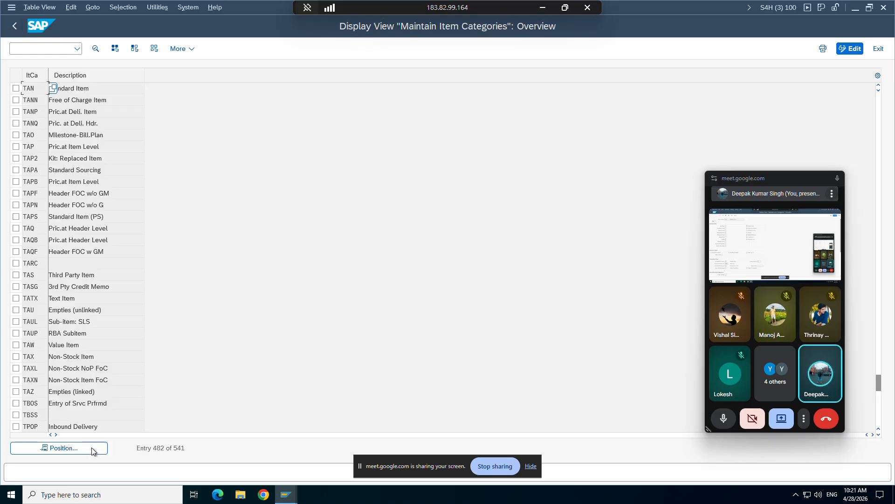
Open the details of item category ZTAN in display mode and examine its Pricing setting.
{"action": "left_click", "coordinate": [66, 449]}
{"action": "type", "text": "ztan"}
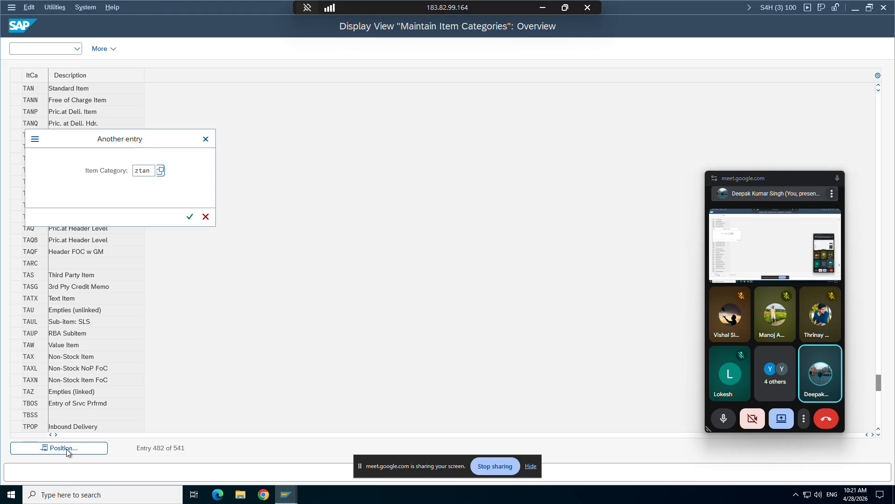
{"action": "key", "text": "Return"}
{"action": "double_click", "coordinate": [28, 88]}
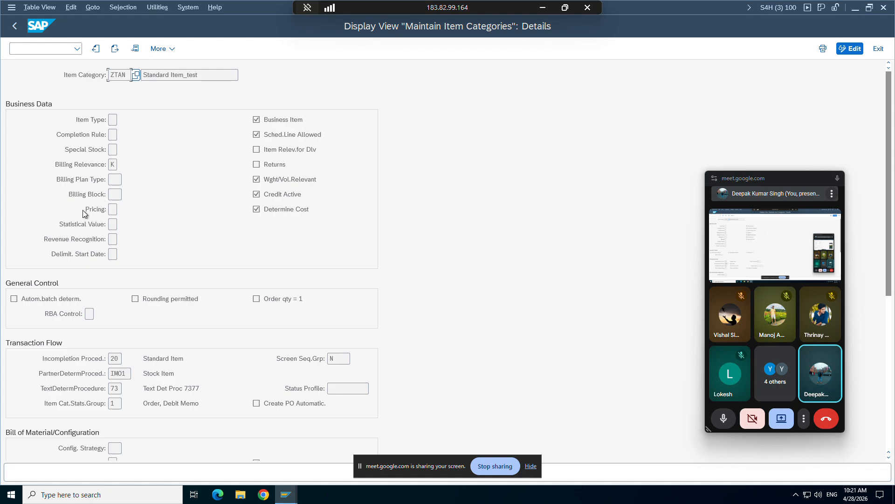
Switch to the include LV61A002 session and highlight the komp-prsfd ca 'BX' check line.
{"action": "mouse_move", "coordinate": [284, 492]}
{"action": "left_click", "coordinate": [220, 464]}
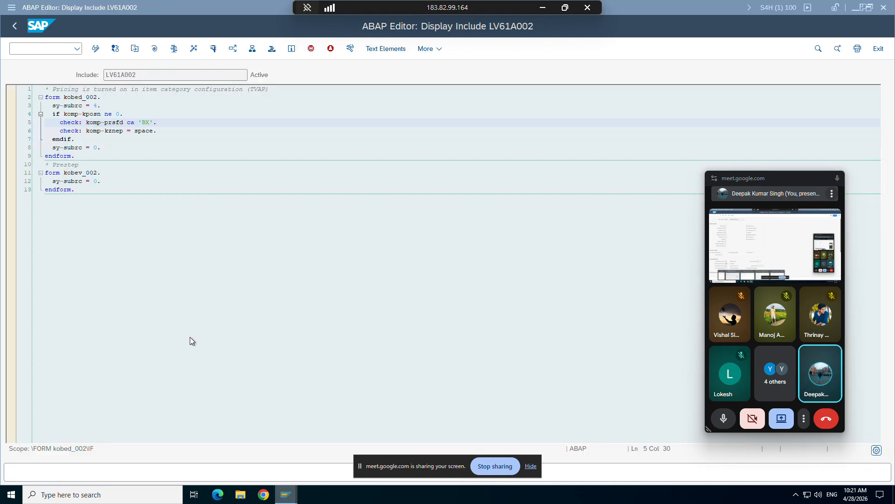
{"action": "left_click_drag", "start_coordinate": [163, 124], "coordinate": [58, 125]}
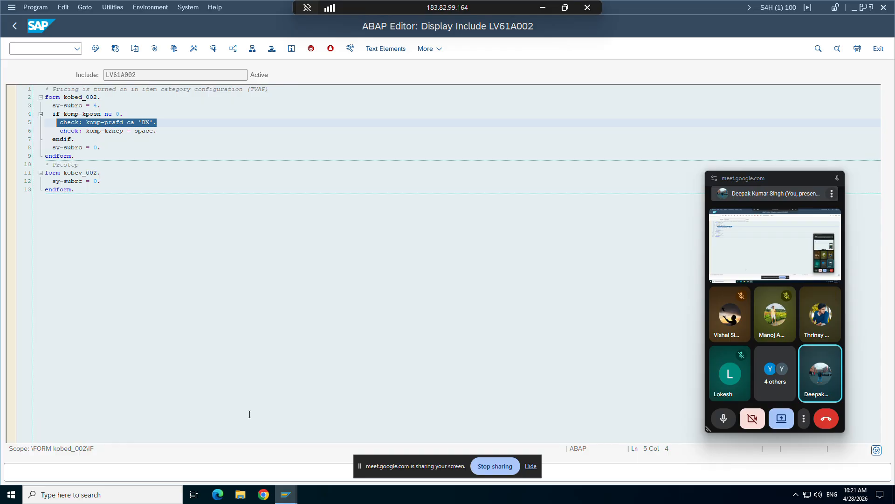
Leave the LV61A002 include display and close the Routines list to return to the control data of procedure ZPRICP.
{"action": "left_click", "coordinate": [284, 493]}
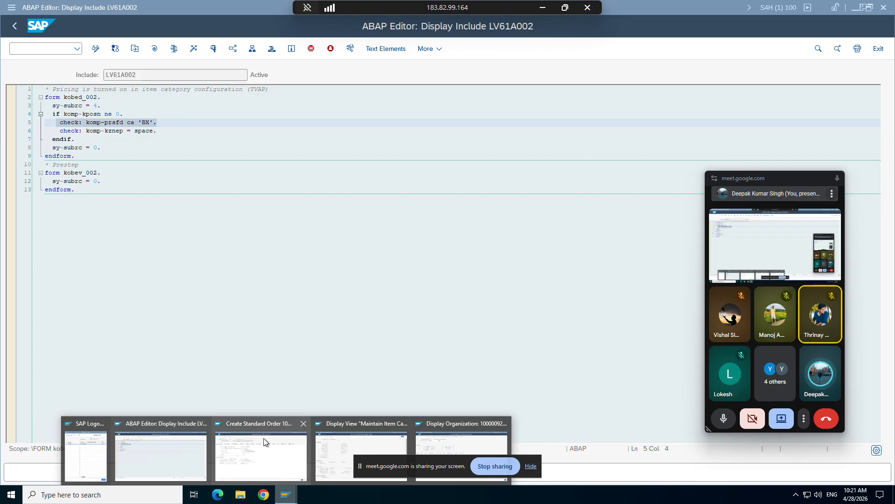
{"action": "left_click", "coordinate": [164, 432]}
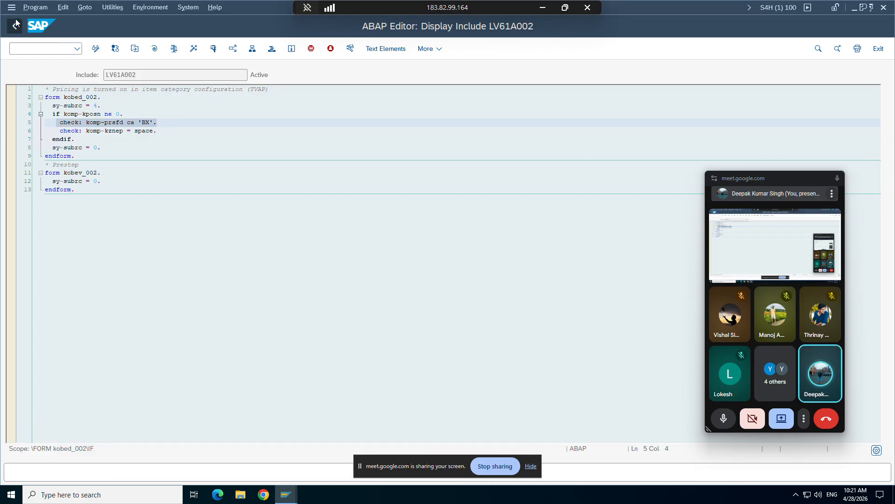
{"action": "left_click", "coordinate": [16, 26]}
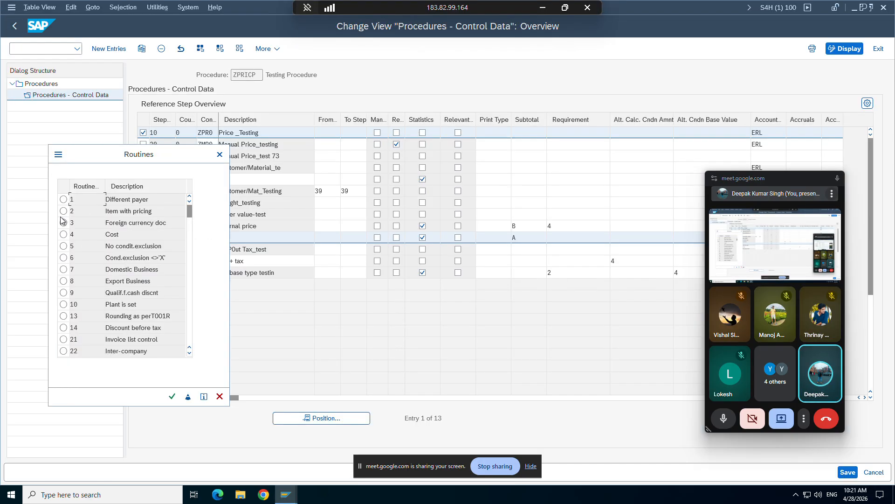
{"action": "left_click", "coordinate": [219, 155]}
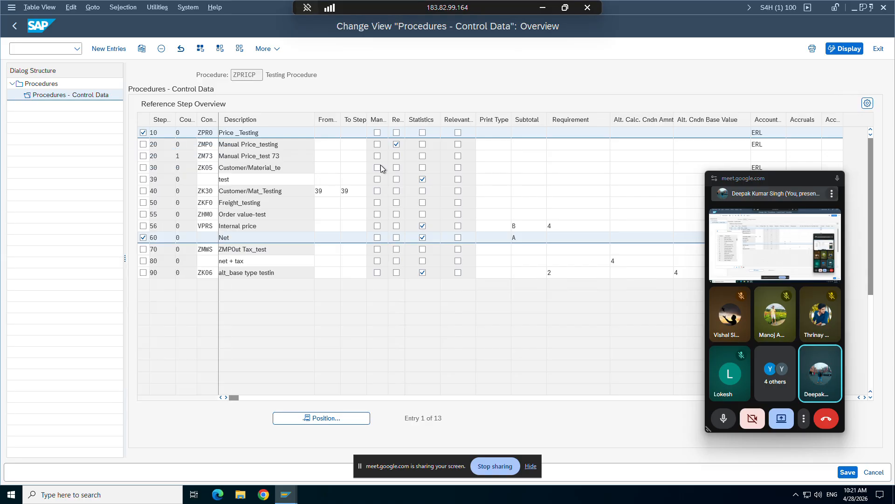
Assign requirement 2 to condition type ZPR0 at step 10 of procedure ZPRICP and save it with its customizing request.
{"action": "left_click", "coordinate": [567, 133]}
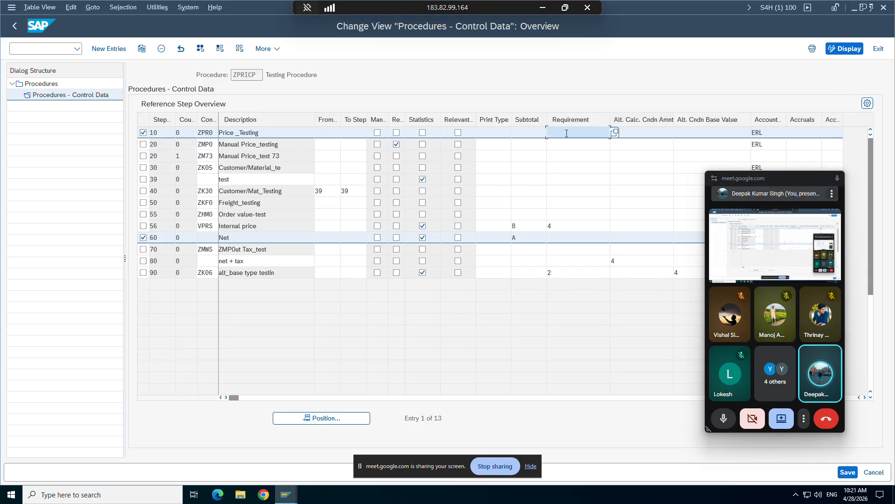
{"action": "type", "text": "2"}
{"action": "key", "text": "Return"}
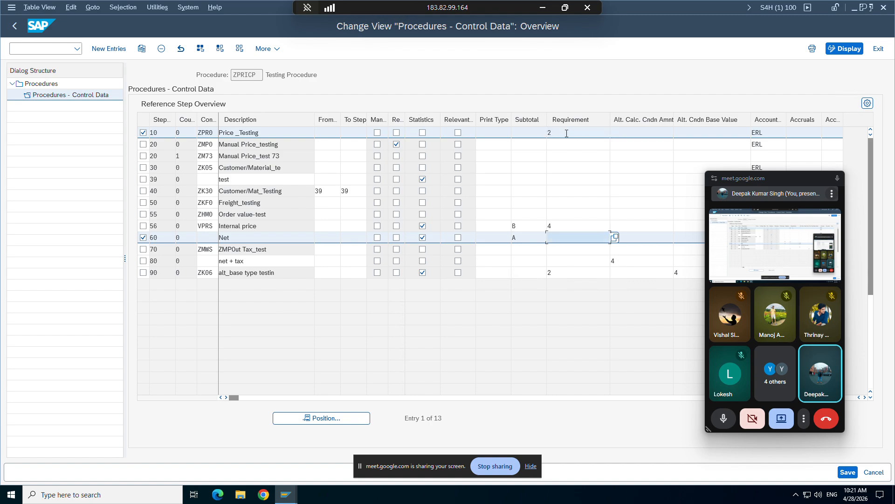
{"action": "left_click", "coordinate": [848, 472]}
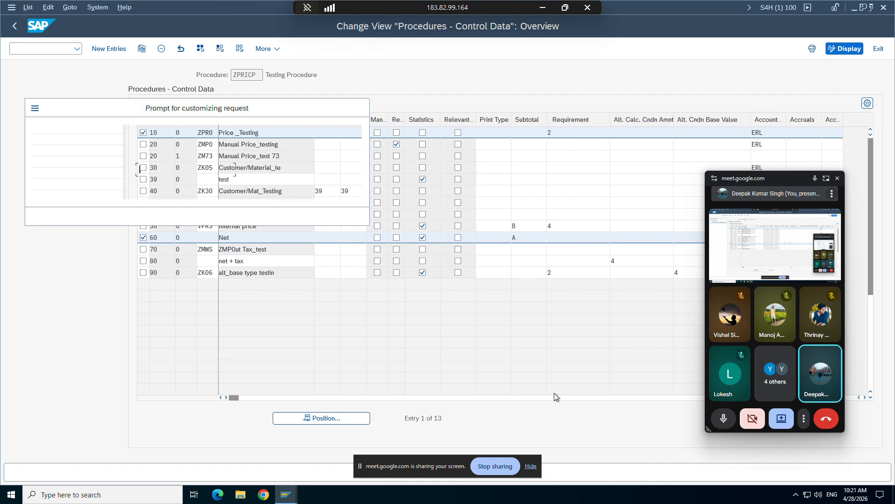
{"action": "left_click", "coordinate": [248, 217]}
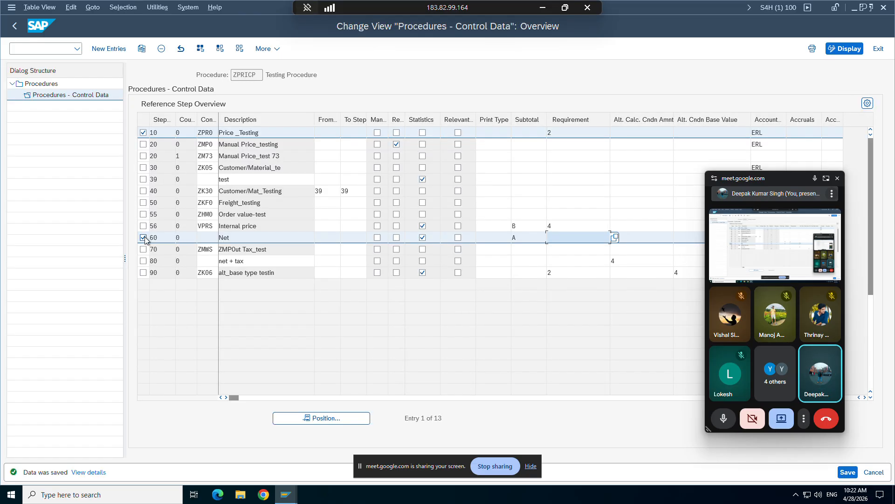
Deselect steps 60 and 10 in the procedure's control data and save again.
{"action": "left_click", "coordinate": [144, 238]}
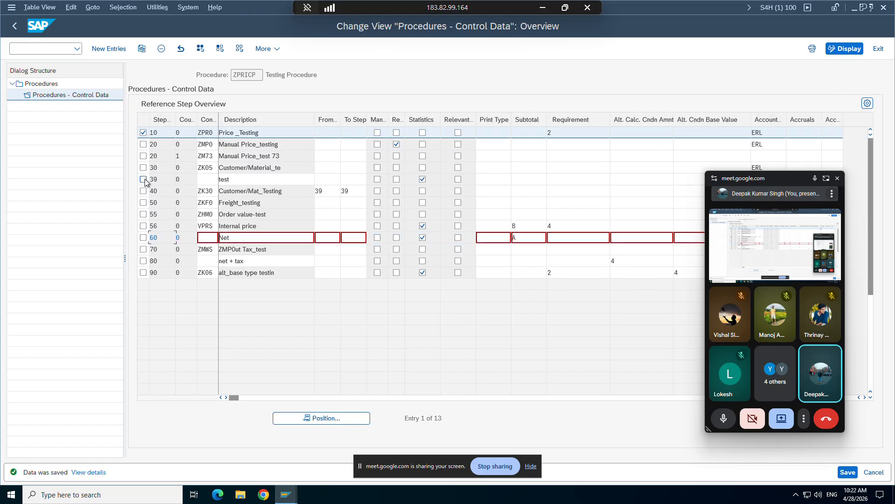
{"action": "left_click", "coordinate": [143, 134]}
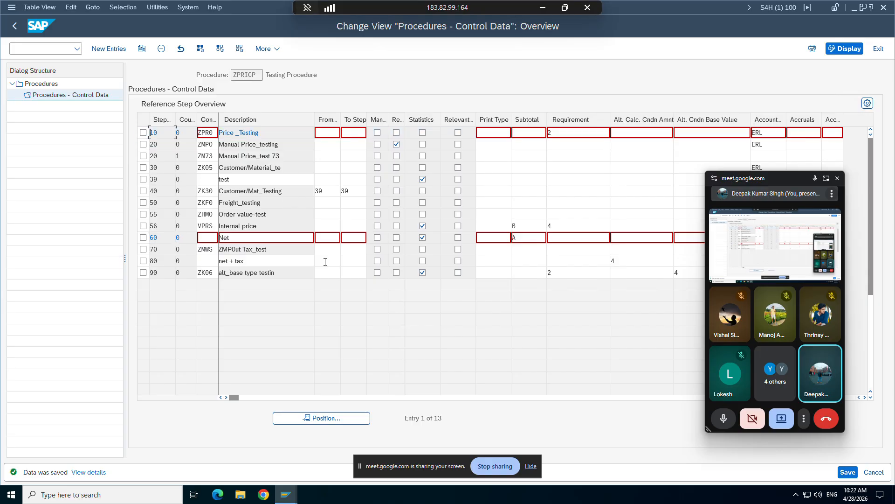
{"action": "left_click", "coordinate": [849, 472]}
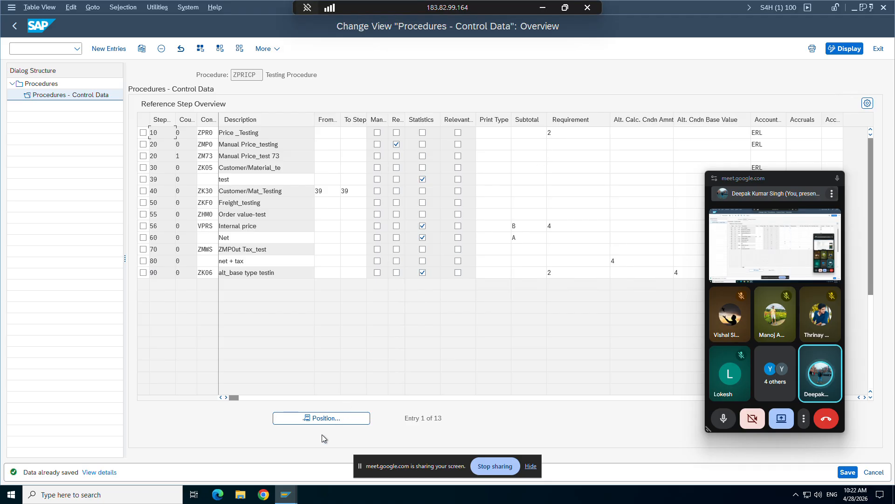
Close the existing Create Standard Order session and switch to the business partner display session.
{"action": "mouse_move", "coordinate": [286, 494]}
{"action": "left_click", "coordinate": [396, 441]}
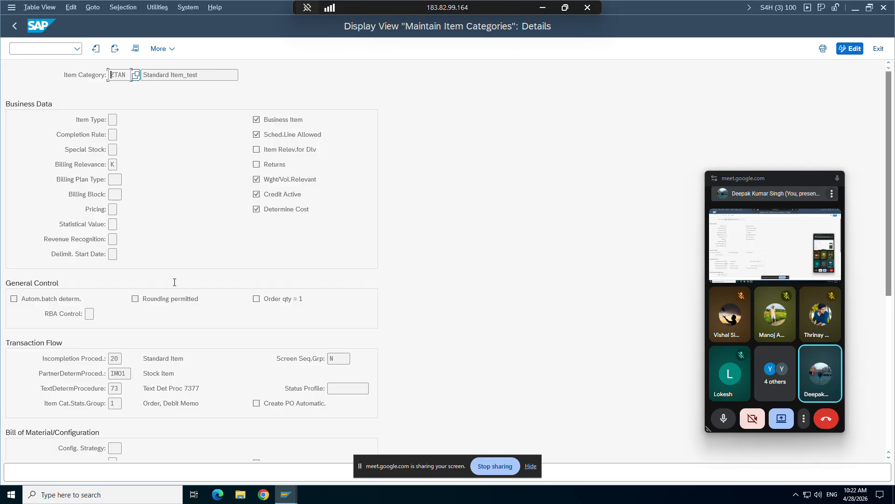
{"action": "left_click", "coordinate": [286, 493]}
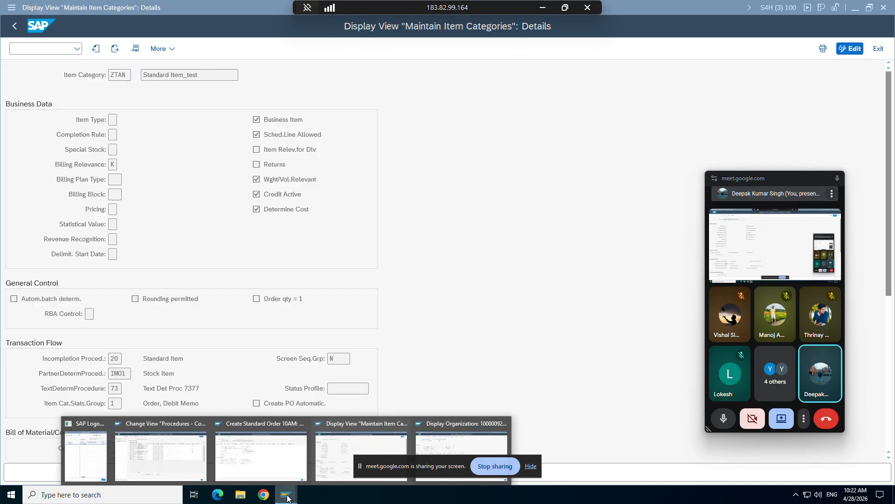
{"action": "left_click", "coordinate": [303, 423]}
{"action": "left_click", "coordinate": [418, 453]}
Start transaction VA01 and continue to a new order of type ZOR9 for sales area ZORG / ZC / ZD.
{"action": "left_click", "coordinate": [28, 47]}
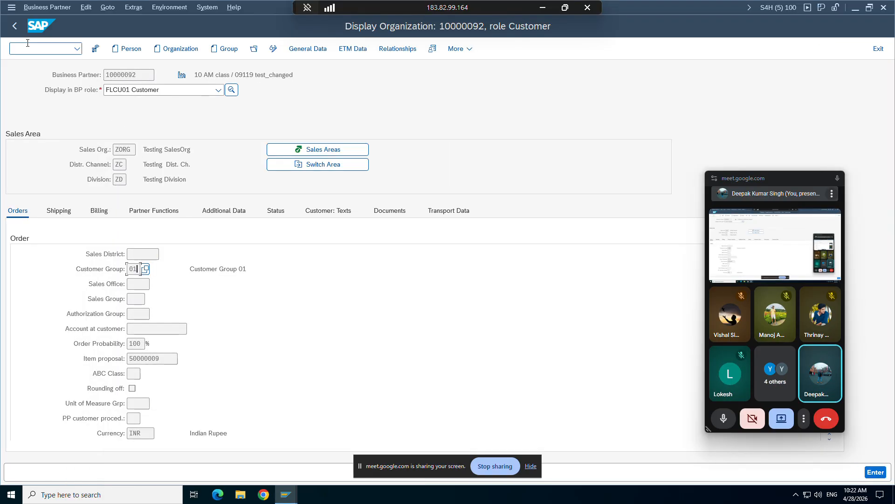
{"action": "type", "text": "/nva0"}
{"action": "key", "text": "Return"}
{"action": "type", "text": "v"}
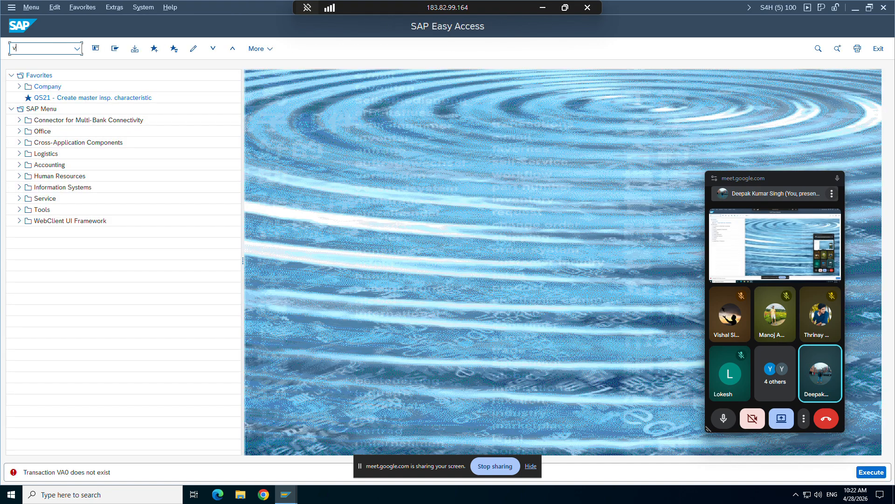
{"action": "type", "text": "a01"}
{"action": "key", "text": "Return"}
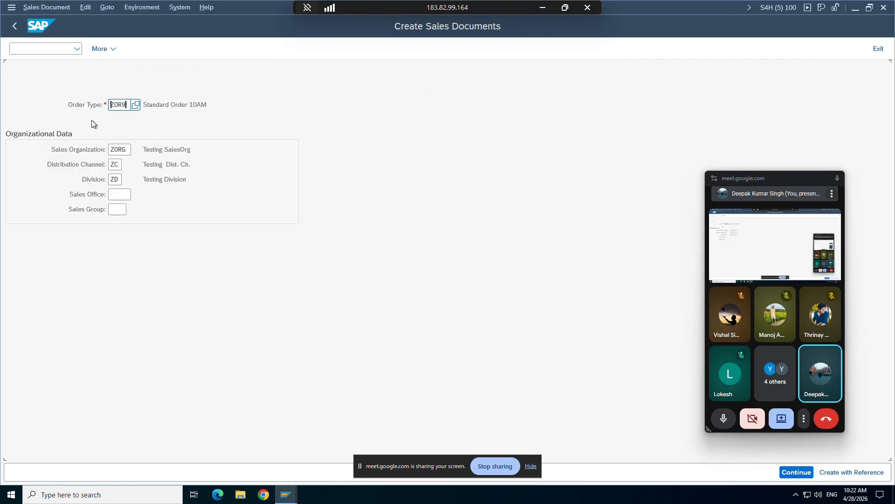
{"action": "key", "text": "Return"}
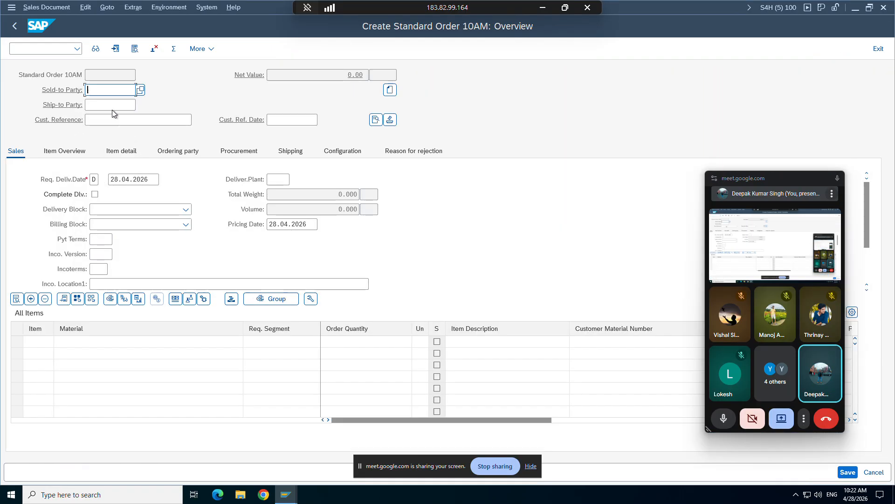
Enter the sold-to party number and the customer reference ewet in the new order.
{"action": "key", "text": "space"}
{"action": "left_click", "coordinate": [111, 107]}
{"action": "key", "text": "Return"}
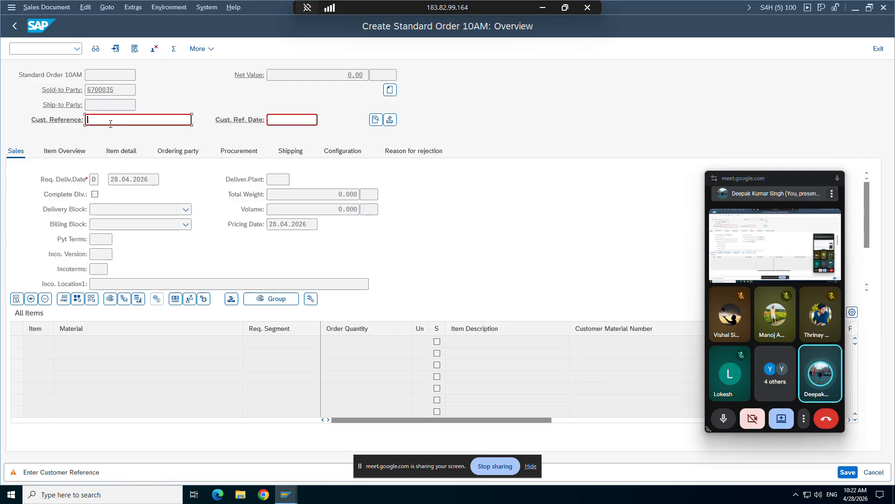
{"action": "key", "text": "space"}
{"action": "left_click", "coordinate": [110, 132]}
{"action": "key", "text": "Return"}
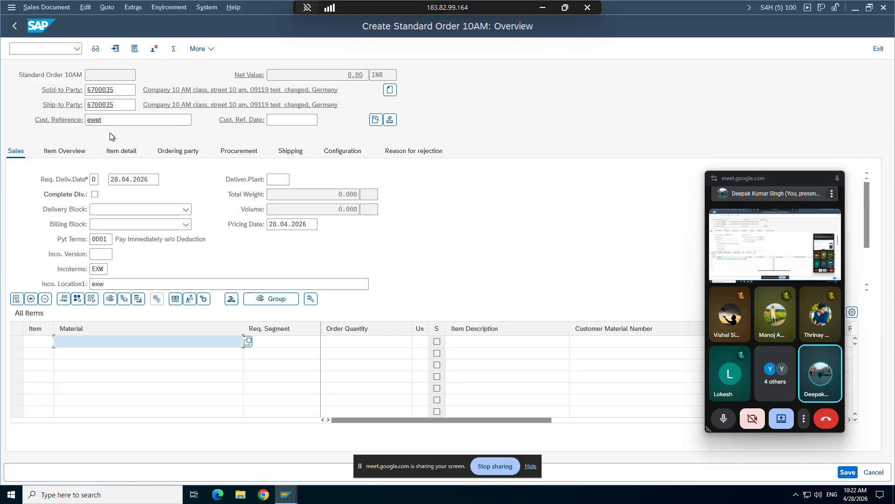
Add material TG12_96f with an order quantity of 1 and open the details of item 10.
{"action": "key", "text": "space"}
{"action": "left_click", "coordinate": [116, 167]}
{"action": "key", "text": "Return"}
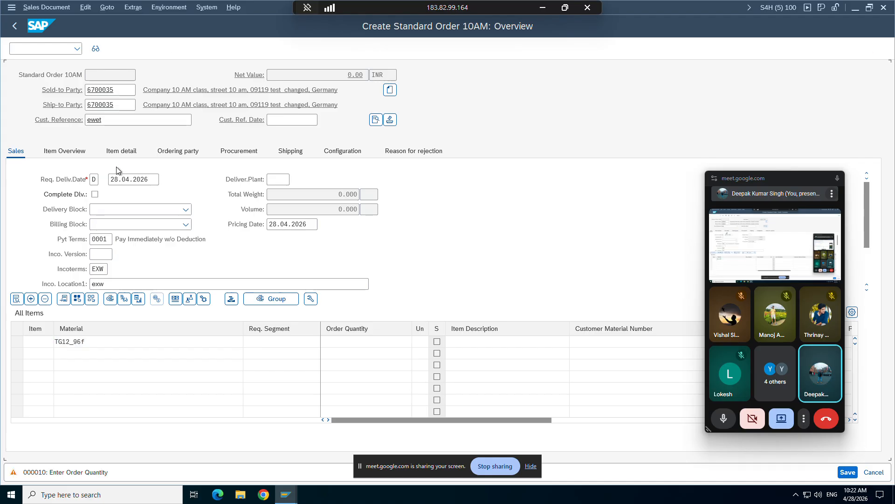
{"action": "type", "text": "1"}
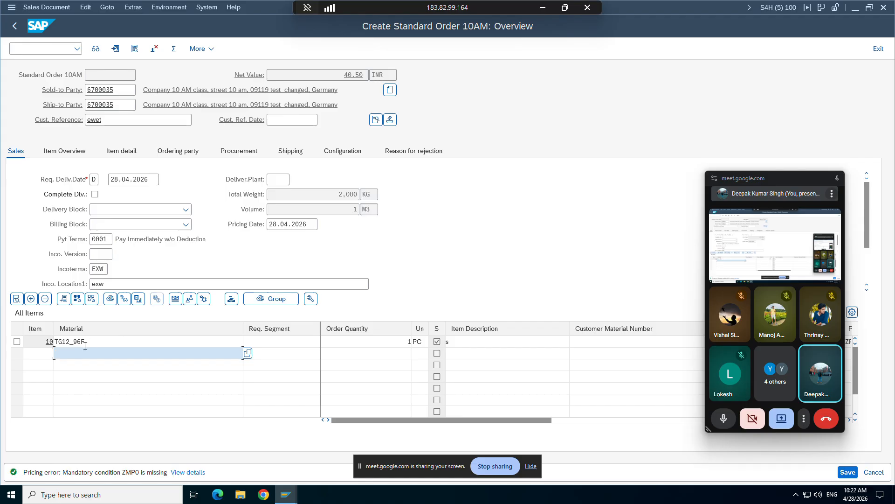
{"action": "double_click", "coordinate": [85, 343]}
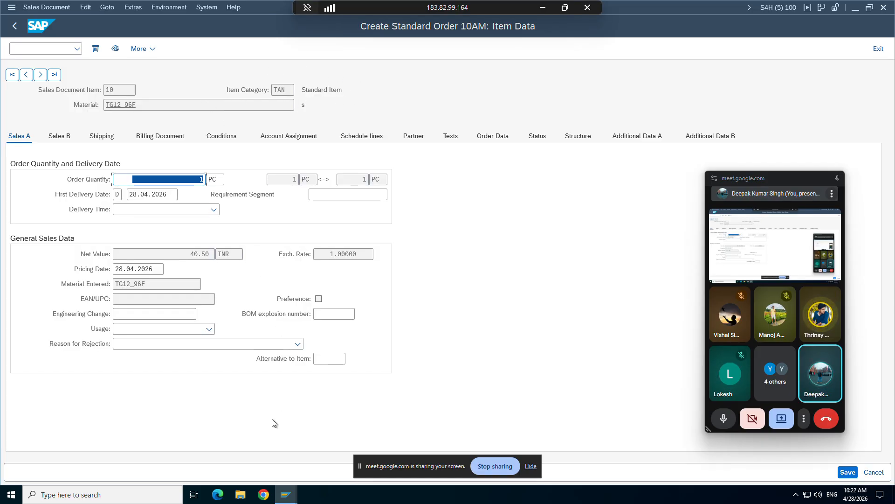
Open an additional session from the item category display and start transaction VOV7 in it.
{"action": "mouse_move", "coordinate": [280, 499]}
{"action": "left_click", "coordinate": [324, 443]}
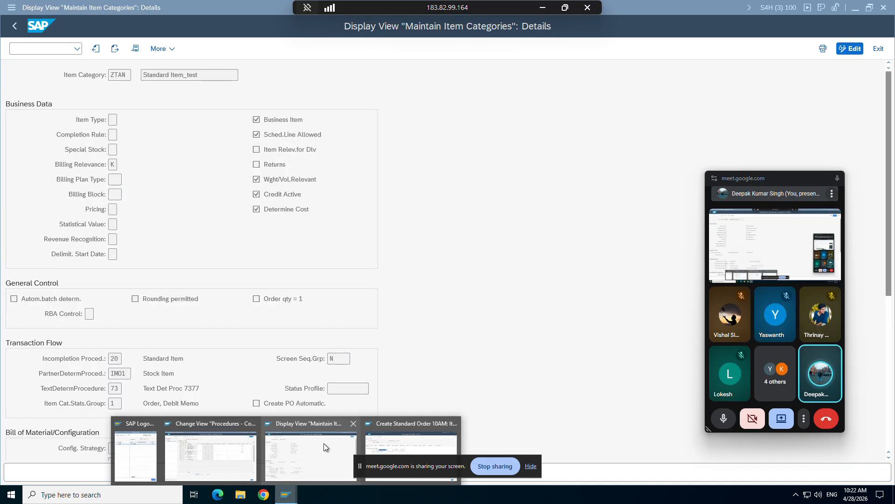
{"action": "left_click", "coordinate": [11, 7]}
{"action": "left_click", "coordinate": [49, 110]}
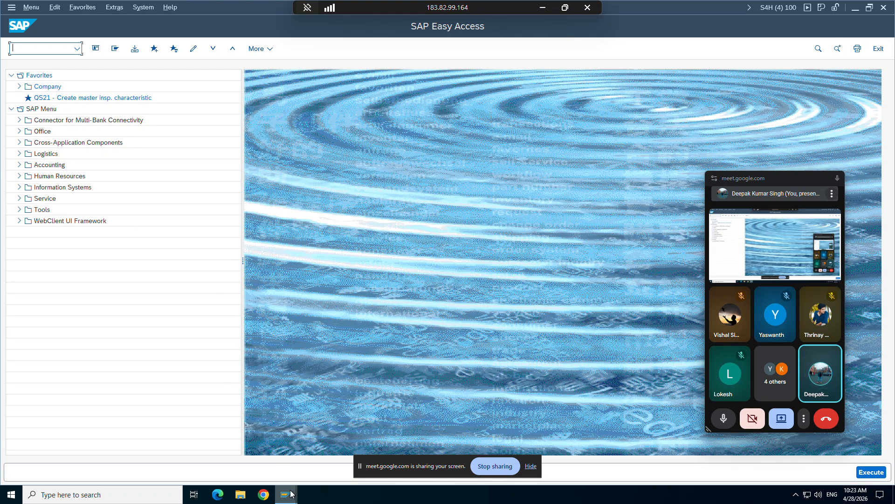
{"action": "mouse_move", "coordinate": [289, 489]}
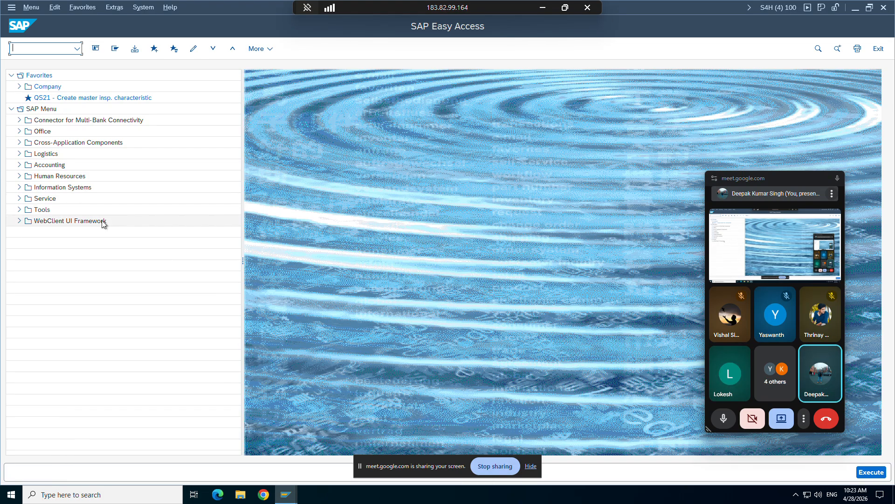
{"action": "type", "text": "vov7"}
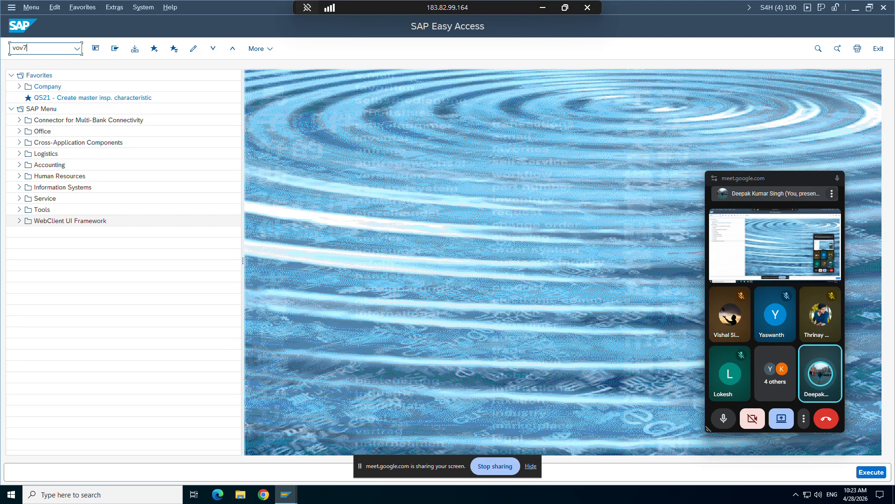
{"action": "key", "text": "Return"}
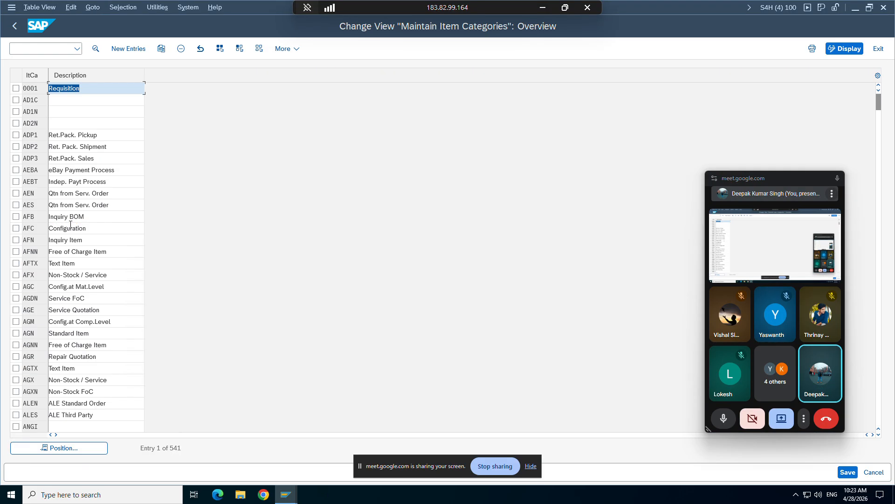
Change the item category view to display mode, position to TAN, and open its details to check the Pricing setting.
{"action": "left_click", "coordinate": [838, 55]}
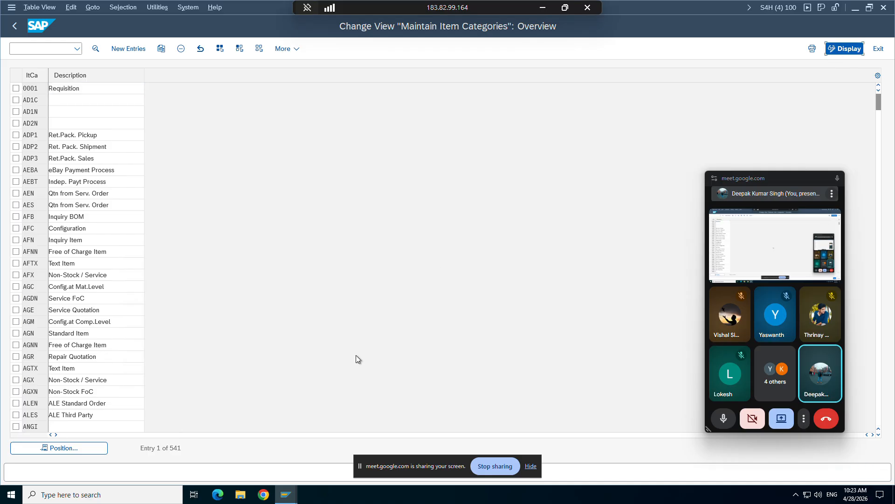
{"action": "left_click", "coordinate": [59, 448]}
{"action": "type", "text": "t"}
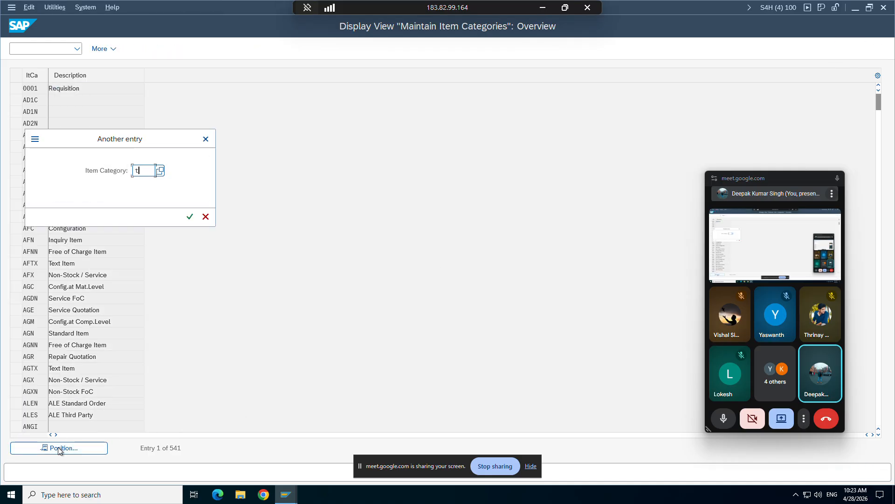
{"action": "type", "text": "an"}
{"action": "key", "text": "Return"}
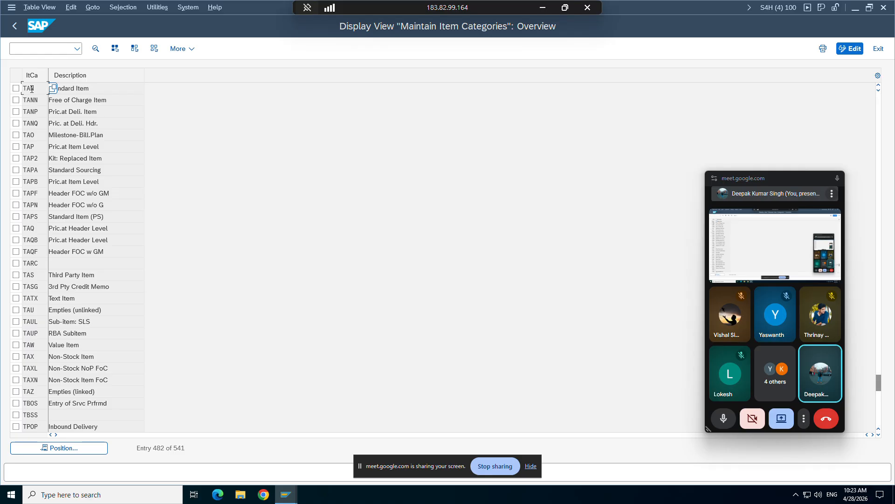
{"action": "double_click", "coordinate": [32, 89]}
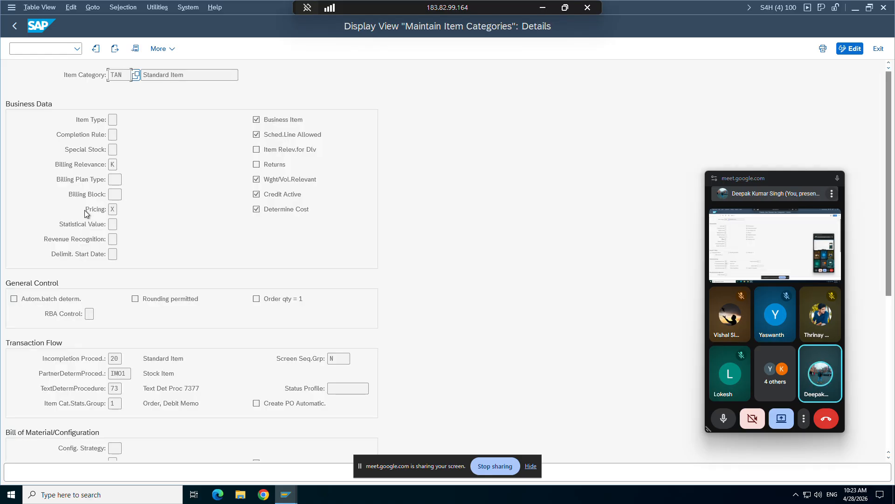
Switch to the ZPRICP procedure session and mark step 10 (ZPR0) to point out its requirement.
{"action": "left_click", "coordinate": [286, 494]}
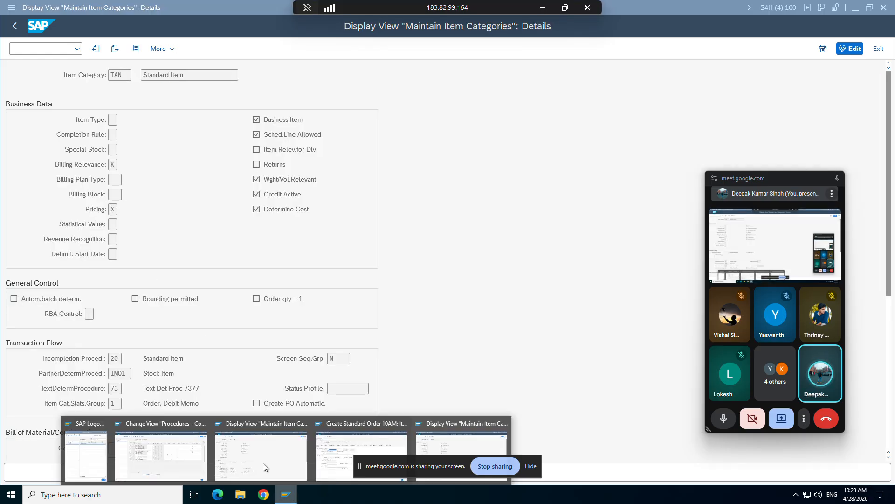
{"action": "left_click", "coordinate": [189, 455]}
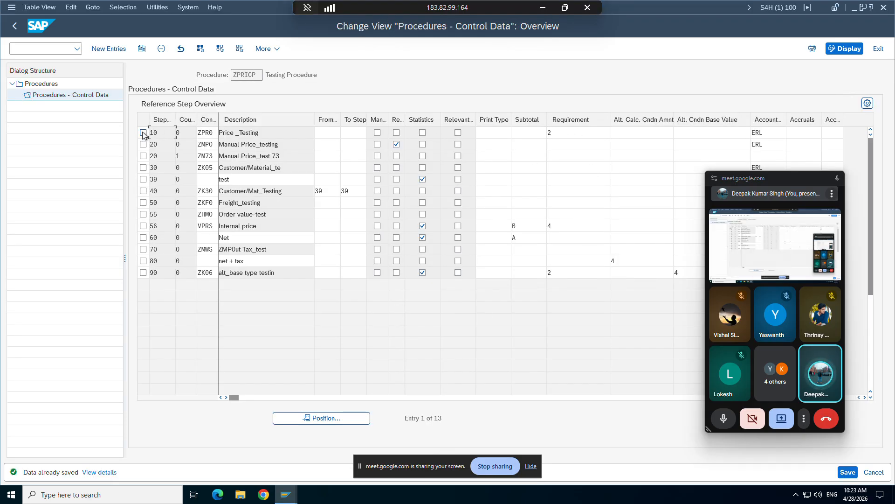
{"action": "left_click", "coordinate": [144, 133]}
Switch back to the standard order's item data and examine the pricing conditions of item 10.
{"action": "left_click", "coordinate": [286, 495]}
{"action": "left_click", "coordinate": [354, 443]}
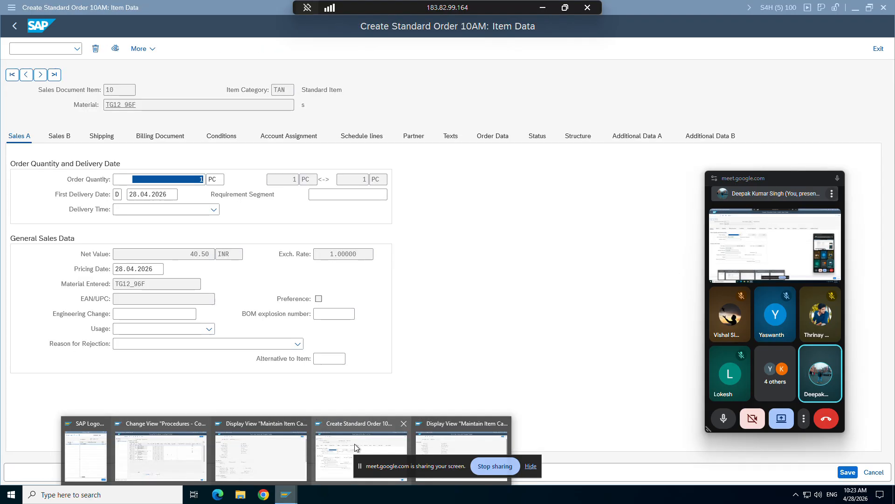
{"action": "left_click", "coordinate": [229, 145]}
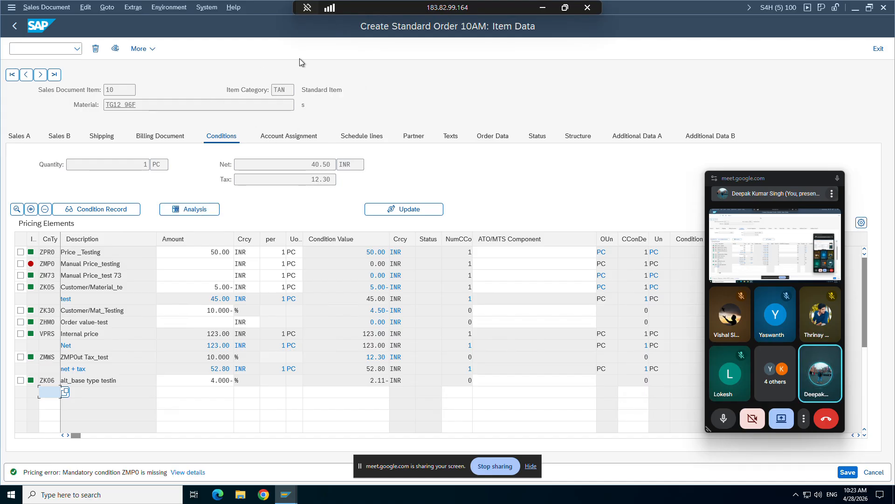
Return to the standard order overview and list the permitted item categories for item 10.
{"action": "left_click", "coordinate": [15, 26]}
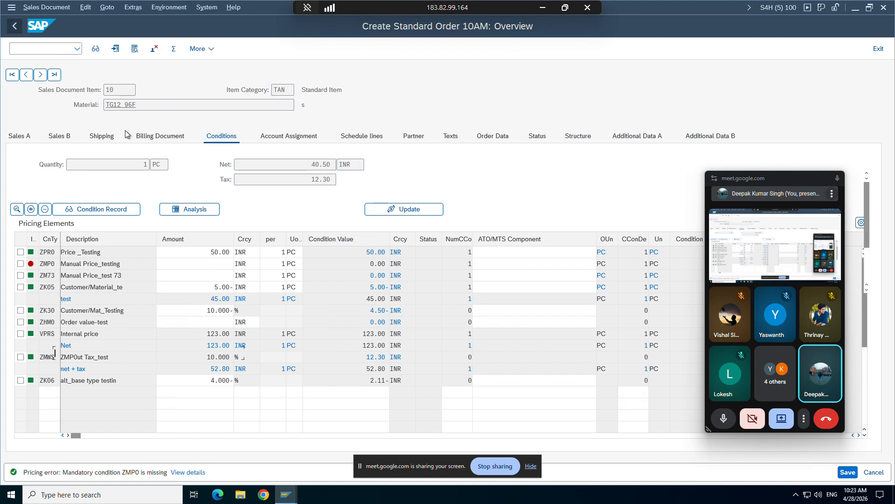
{"action": "left_click_drag", "start_coordinate": [787, 180], "coordinate": [696, 486]}
{"action": "left_click", "coordinate": [532, 467]}
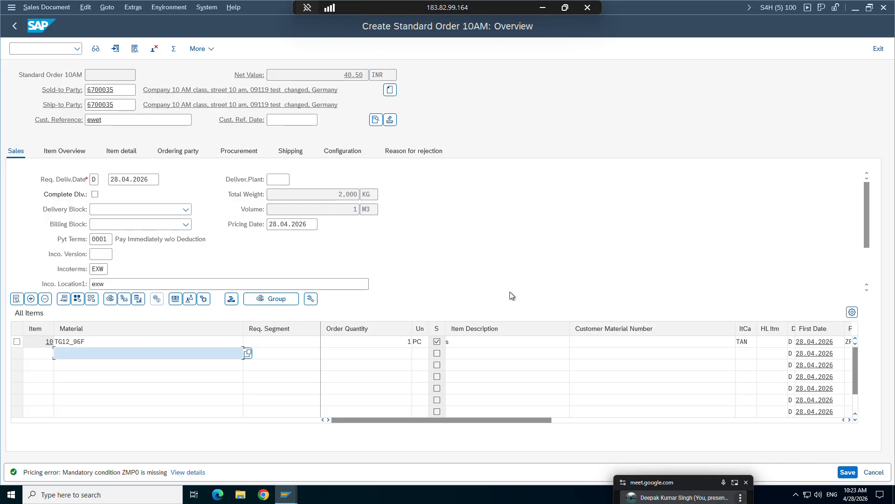
{"action": "left_click", "coordinate": [746, 343]}
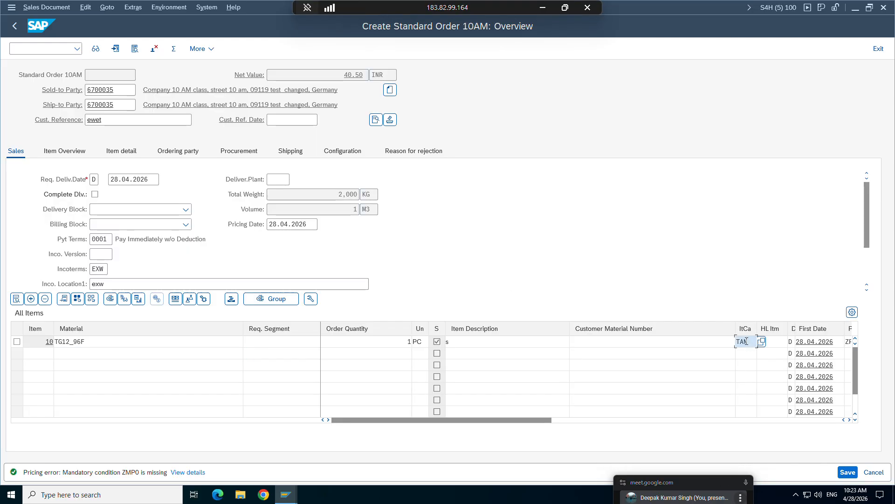
{"action": "left_click", "coordinate": [762, 342]}
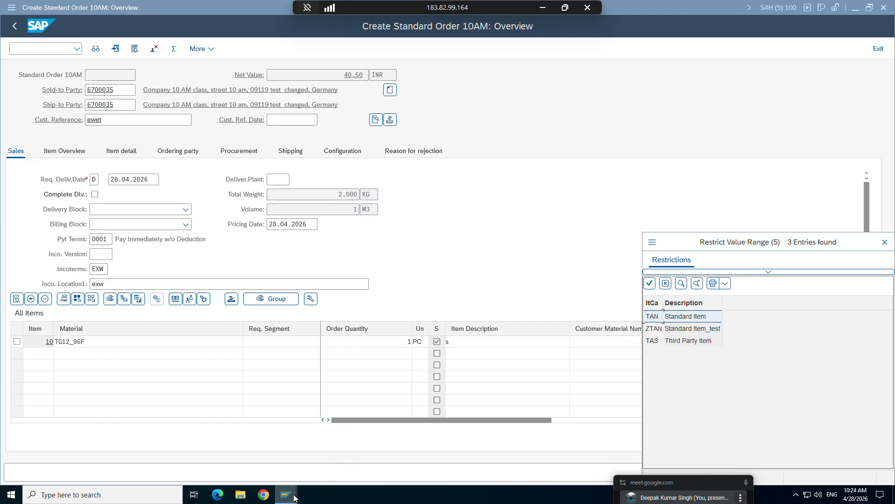
Switch to the TAN item category session and start the Assign Item Categories transaction in an additional session.
{"action": "mouse_move", "coordinate": [286, 495]}
{"action": "left_click", "coordinate": [447, 452]}
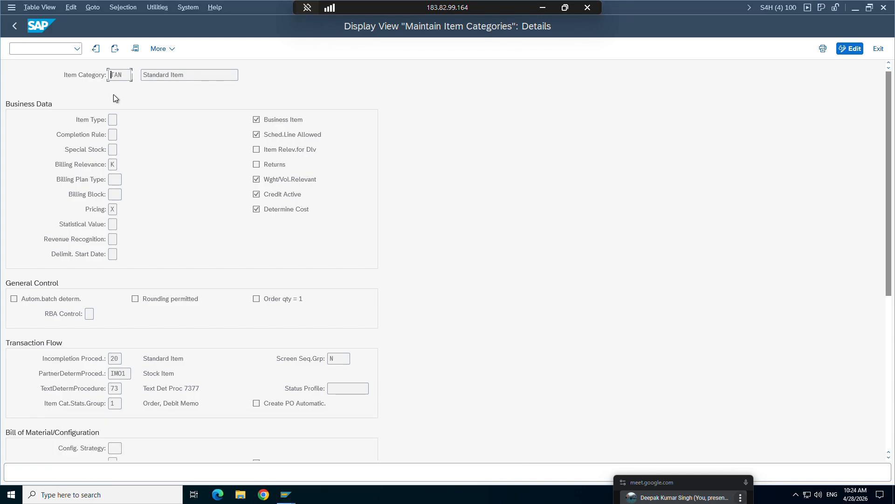
{"action": "left_click", "coordinate": [11, 7]}
{"action": "left_click", "coordinate": [39, 112]}
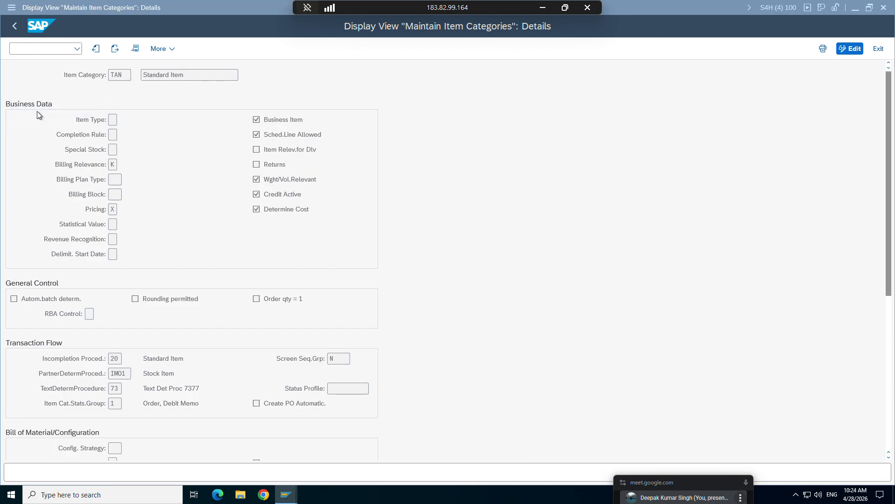
{"action": "type", "text": "vov4"}
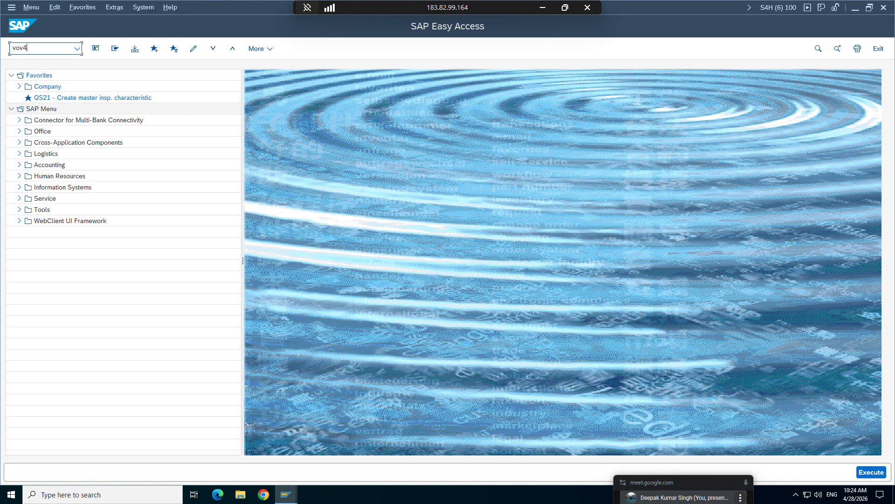
{"action": "key", "text": "Return"}
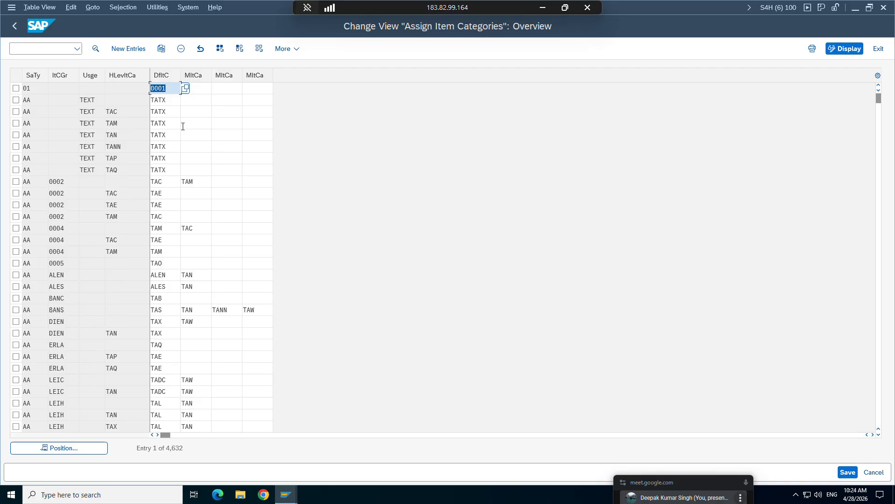
Open the item category assignment for sales document type 01, examine its default and manual item category fields, and exit the transaction.
{"action": "left_click", "coordinate": [183, 125]}
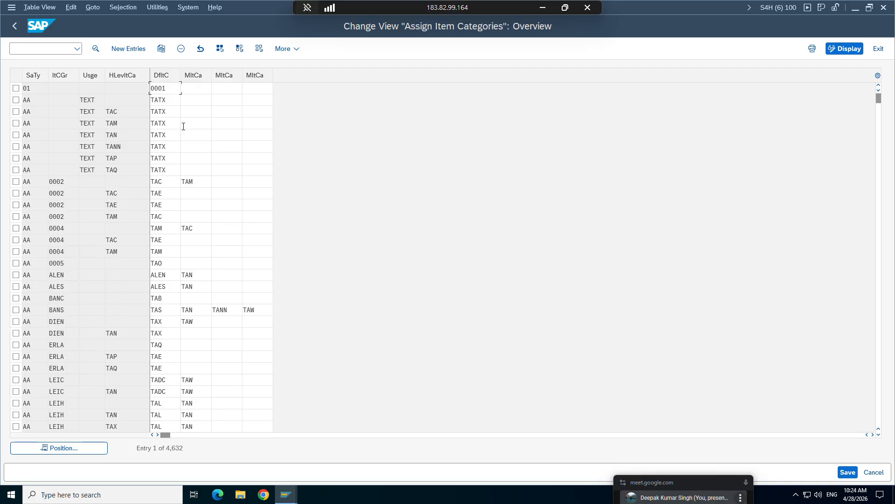
{"action": "left_click", "coordinate": [169, 90]}
{"action": "double_click", "coordinate": [203, 92]}
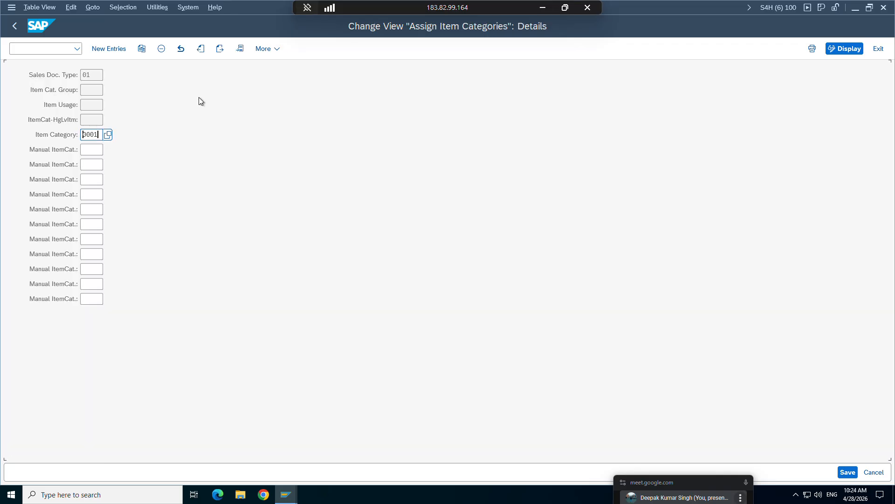
{"action": "left_click", "coordinate": [94, 152]}
{"action": "left_click", "coordinate": [92, 167]}
{"action": "left_click", "coordinate": [92, 206]}
{"action": "left_click", "coordinate": [97, 135]}
{"action": "left_click", "coordinate": [94, 153]}
{"action": "left_click", "coordinate": [14, 26]}
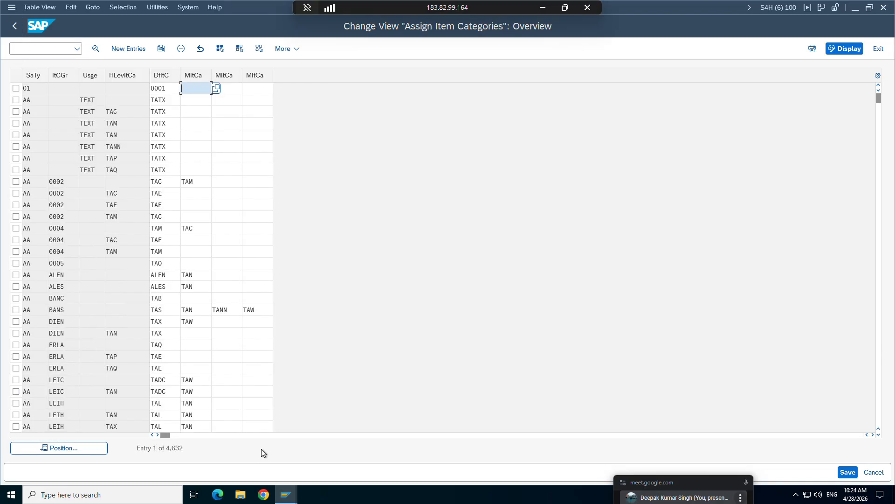
{"action": "left_click", "coordinate": [875, 50]}
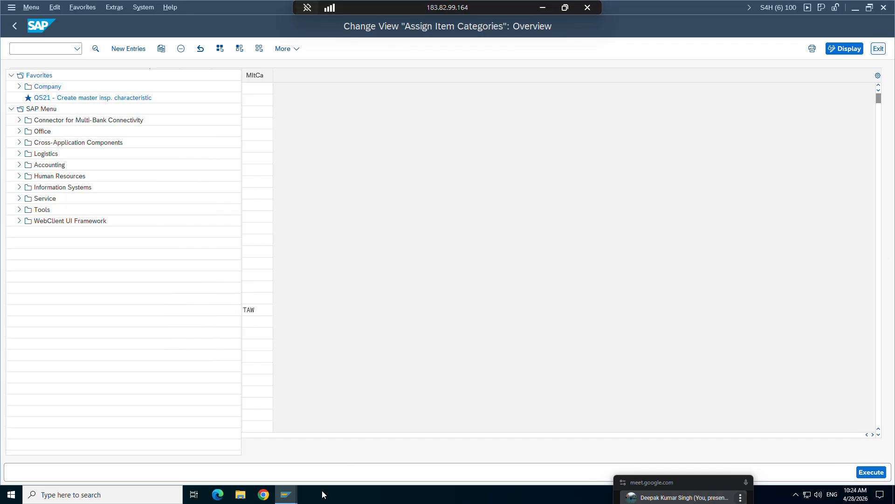
Return to the standard order, change item 10's item category to ZTAN, and acknowledge the repricing message.
{"action": "mouse_move", "coordinate": [283, 495]}
{"action": "left_click", "coordinate": [275, 455]}
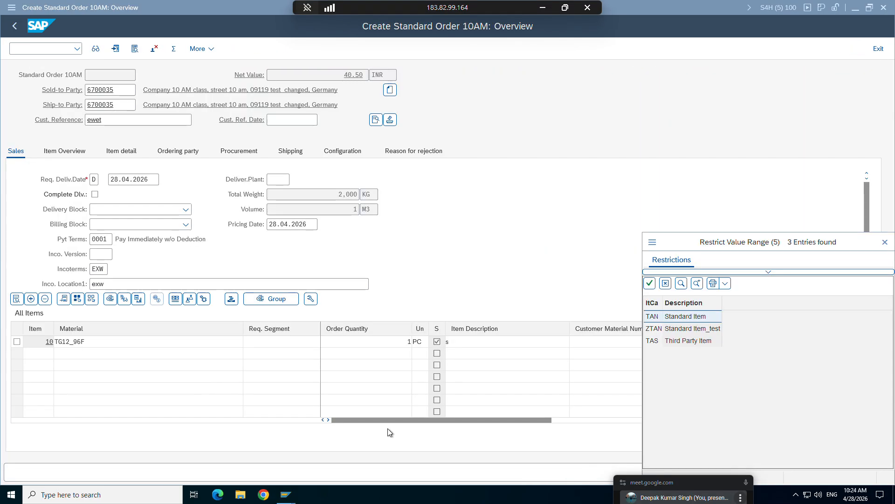
{"action": "left_click", "coordinate": [654, 329]}
{"action": "double_click", "coordinate": [654, 329]}
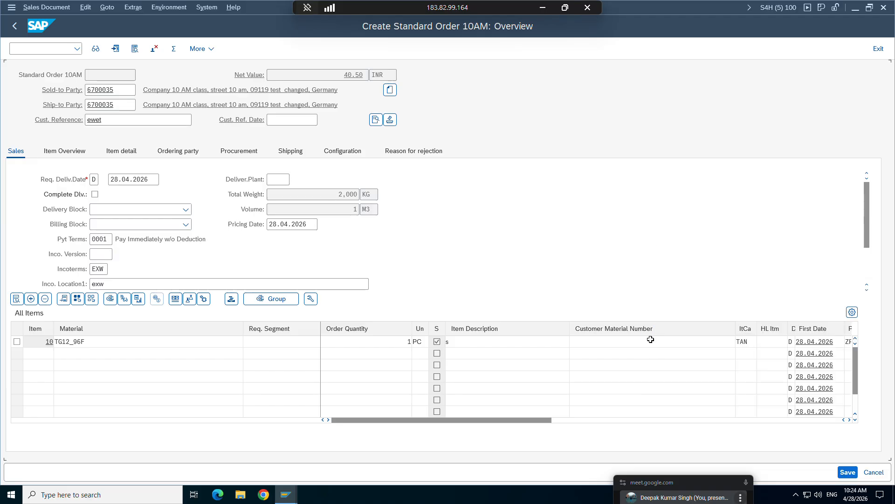
{"action": "key", "text": "Return"}
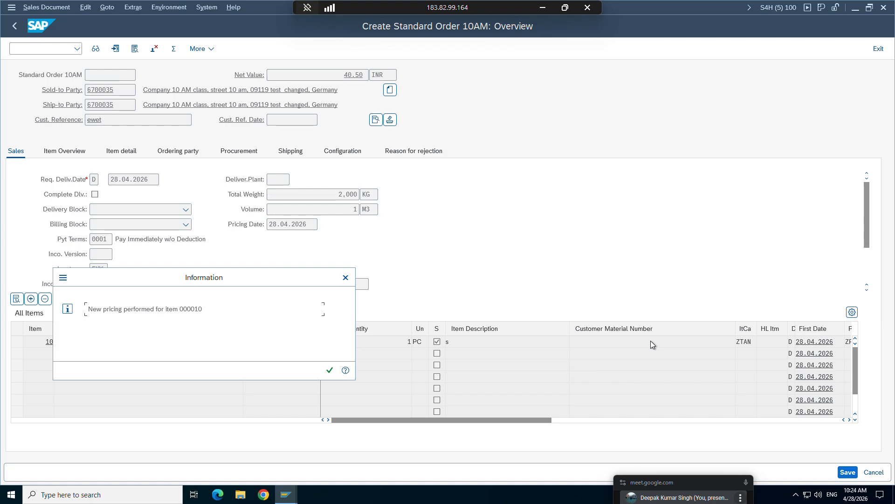
{"action": "left_click", "coordinate": [330, 370]}
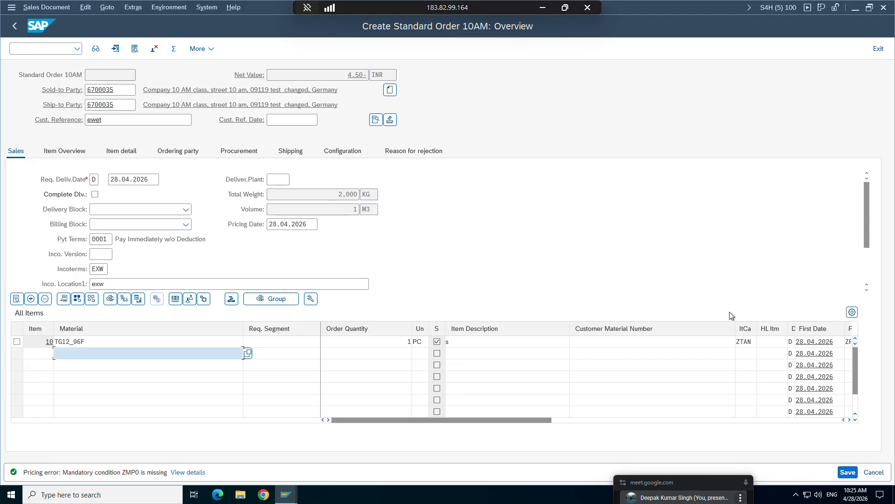
Open item 10's pricing conditions and run the pricing analysis to examine condition type ZPR0.
{"action": "double_click", "coordinate": [81, 343]}
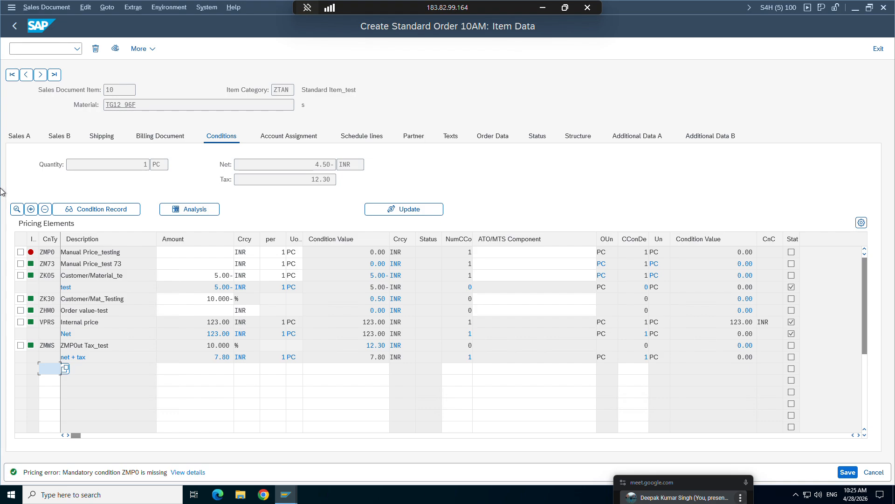
{"action": "left_click", "coordinate": [186, 210]}
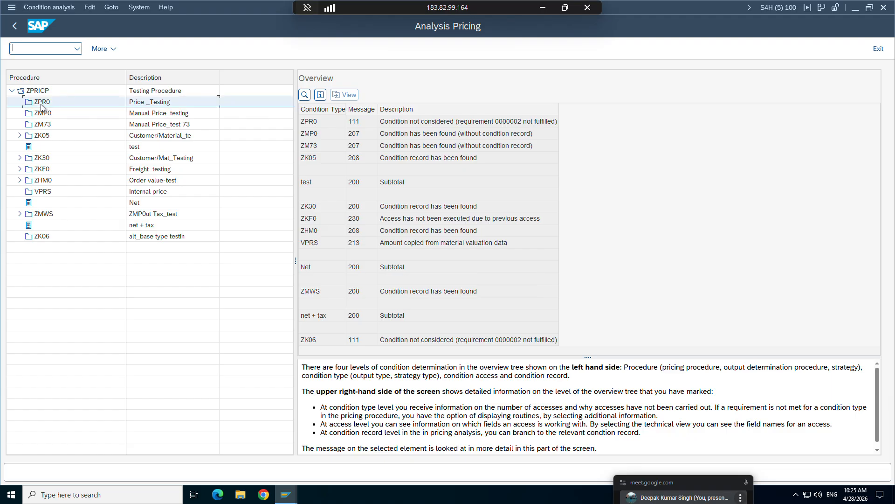
{"action": "left_click", "coordinate": [41, 105]}
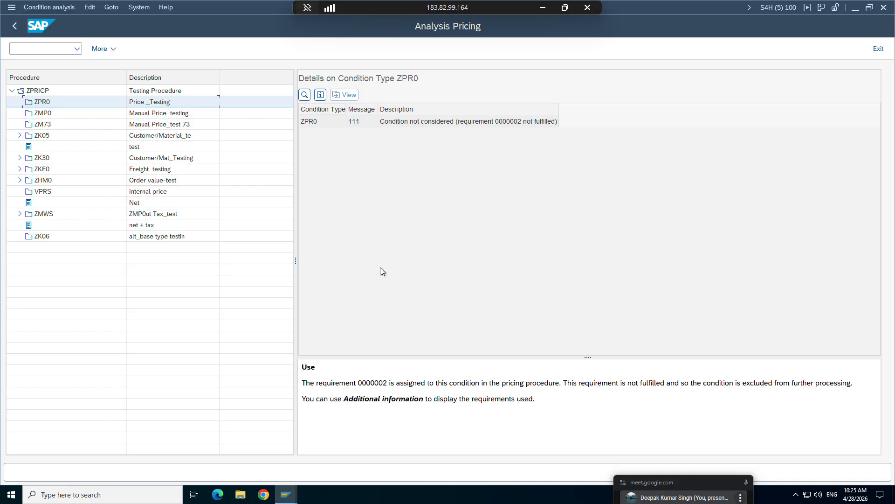
Switch to the ZTAN item category details to check the Pricing field, and return to the pricing analysis.
{"action": "mouse_move", "coordinate": [285, 494]}
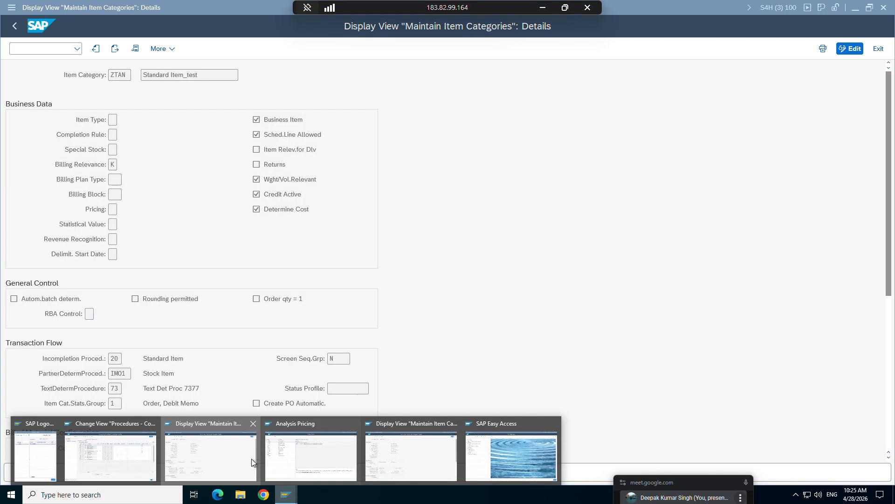
{"action": "left_click", "coordinate": [250, 458]}
{"action": "left_click", "coordinate": [109, 208]}
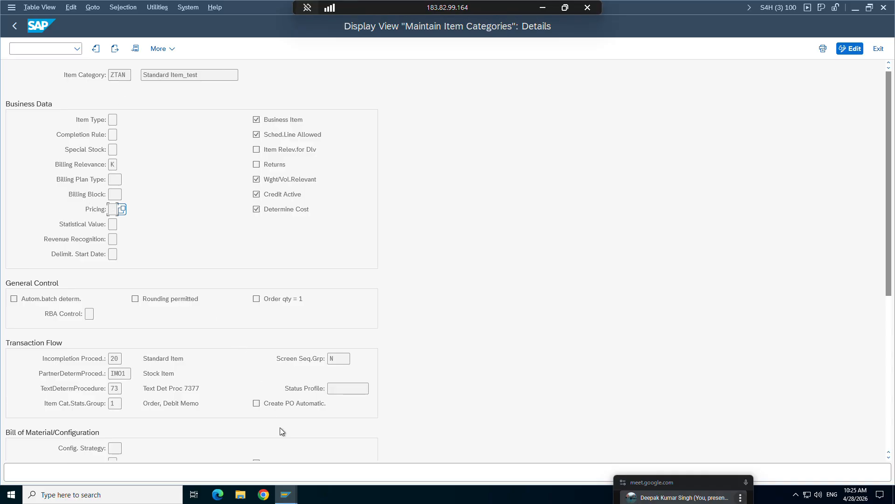
{"action": "left_click", "coordinate": [286, 494]}
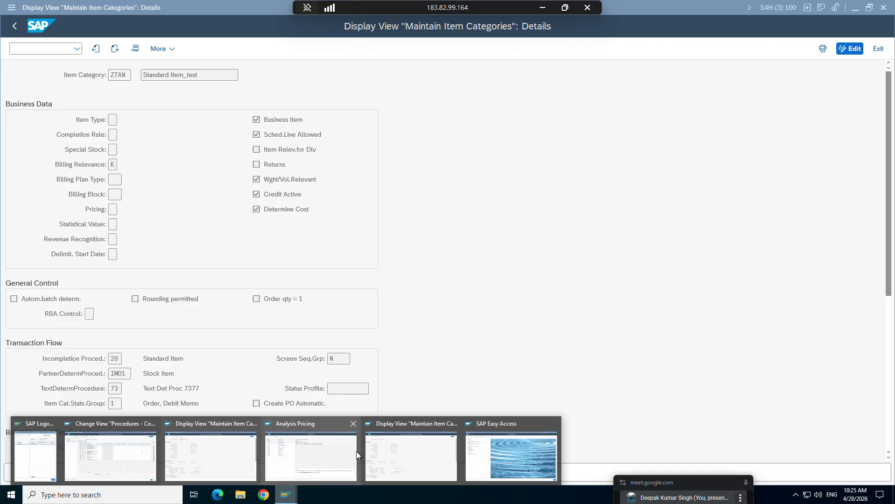
{"action": "left_click", "coordinate": [328, 453]}
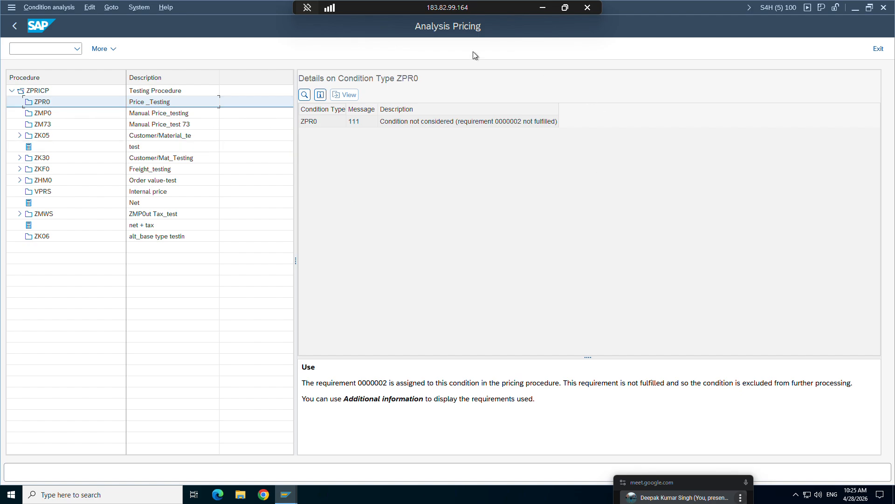
Go back to item 10's conditions and reopen the pricing analysis to review why ZPR0 was not considered.
{"action": "left_click", "coordinate": [15, 26]}
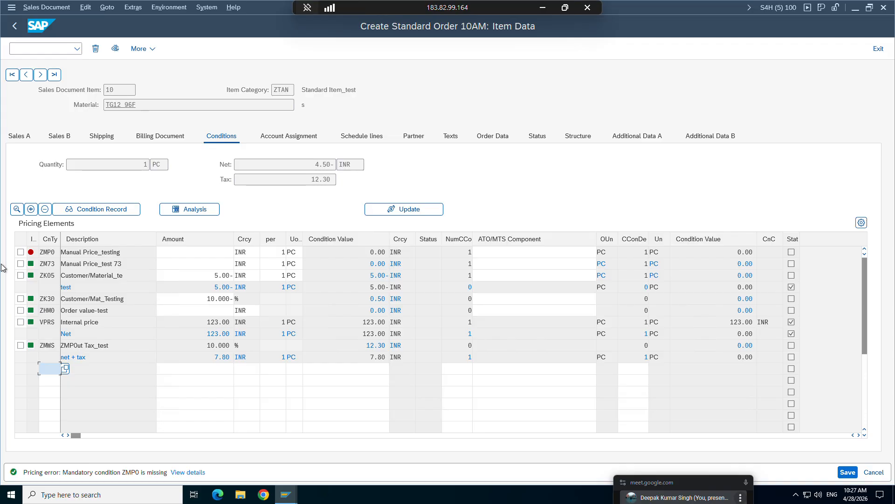
{"action": "left_click", "coordinate": [195, 210]}
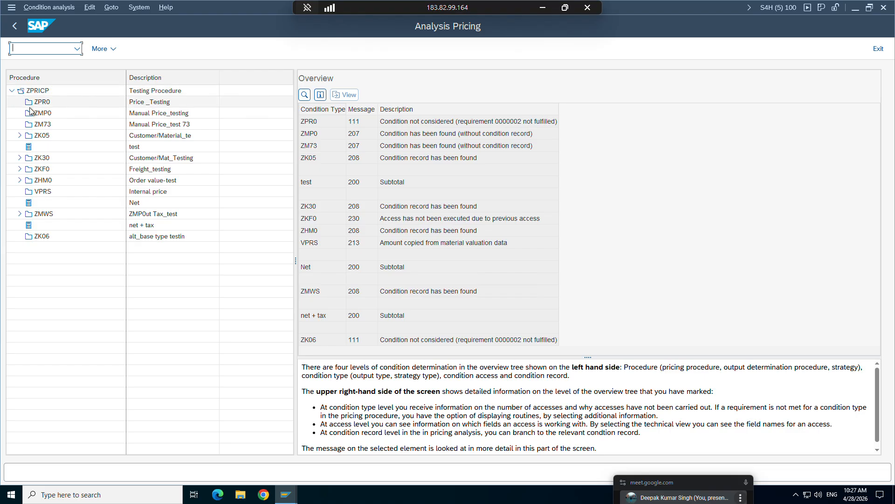
{"action": "left_click", "coordinate": [34, 104]}
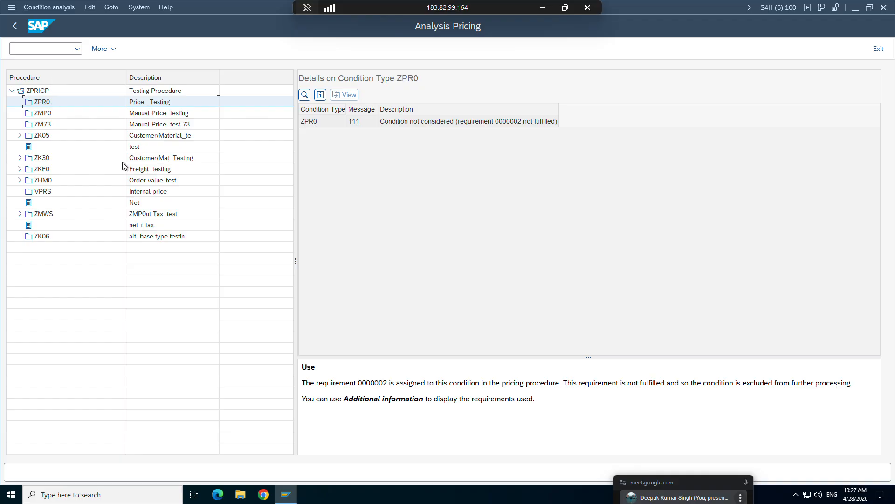
Switch to the ZPRICP procedure control data, clear the requirement of step 10 (ZPR0), and save.
{"action": "mouse_move", "coordinate": [290, 499]}
{"action": "left_click", "coordinate": [97, 453]}
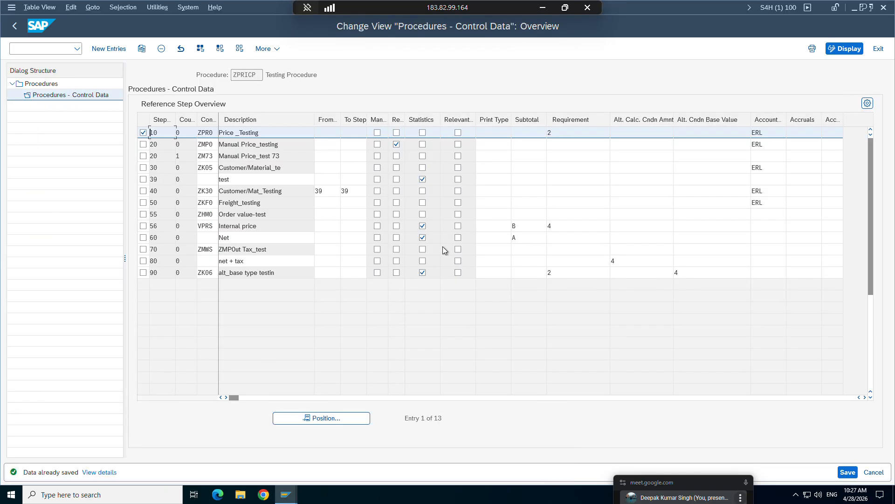
{"action": "left_click", "coordinate": [555, 137]}
{"action": "key", "text": "BackSpace"}
{"action": "key", "text": "Return"}
{"action": "key", "text": "ctrl+s"}
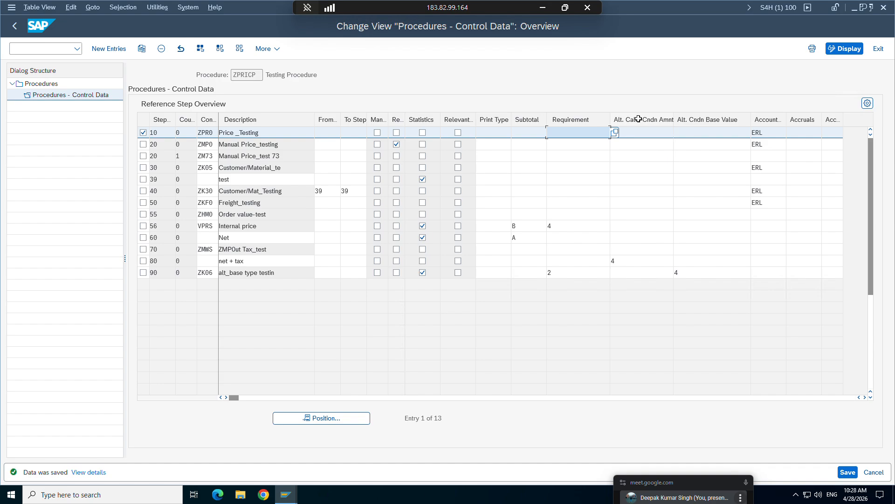
{"action": "left_click", "coordinate": [687, 134]}
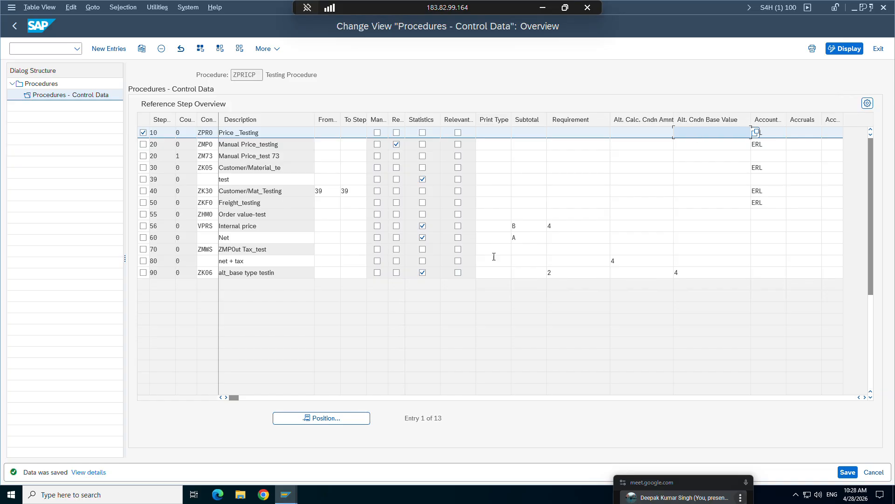
Switch to Sheet4 of Details.xlsx in Excel and enter the label tax in V28 with 18% in W28.
{"action": "left_click", "coordinate": [541, 8]}
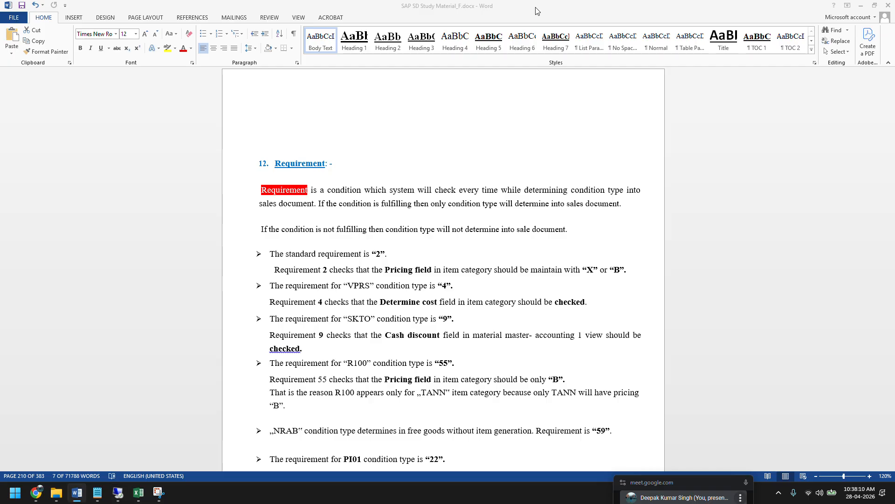
{"action": "left_click", "coordinate": [138, 492]}
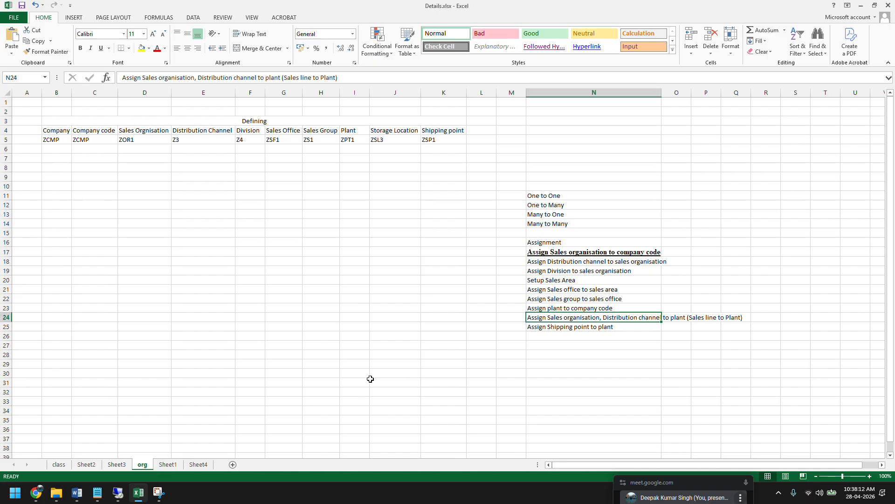
{"action": "left_click", "coordinate": [209, 463]}
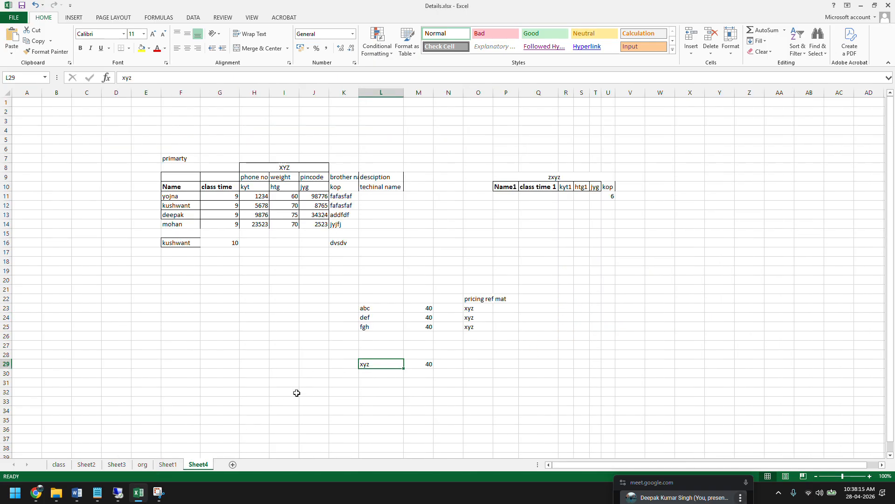
{"action": "left_click", "coordinate": [616, 355]}
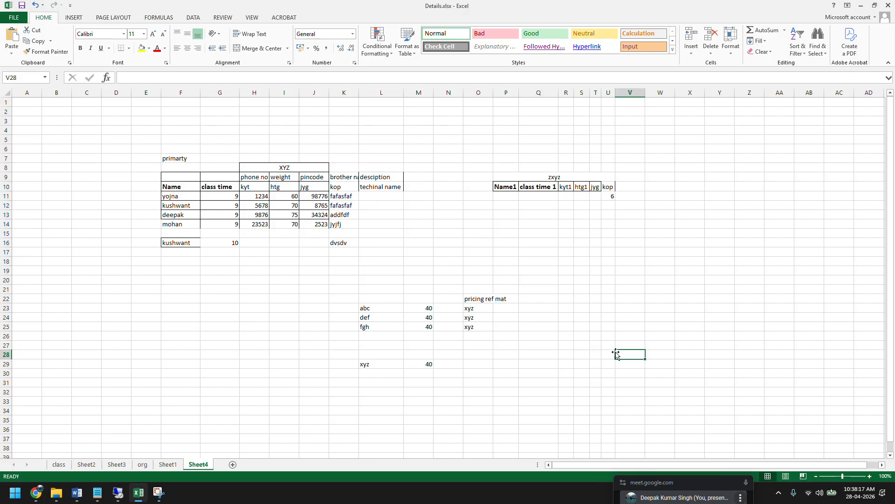
{"action": "type", "text": "tax"}
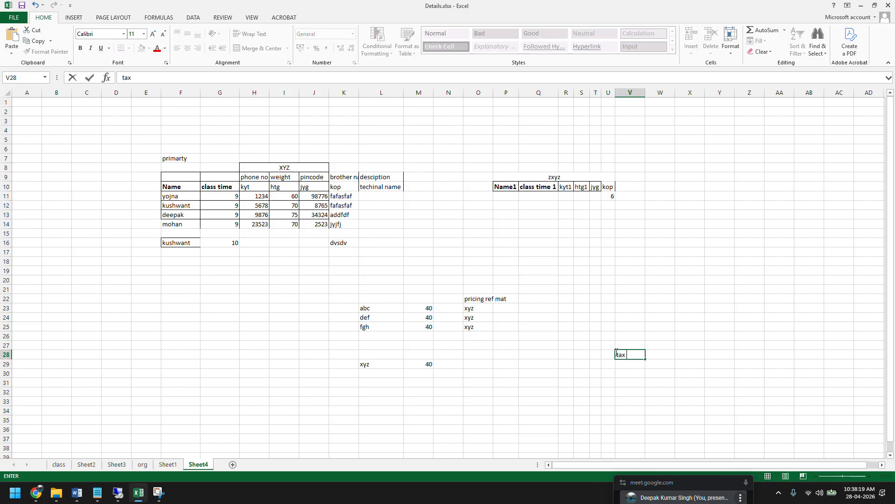
{"action": "left_click", "coordinate": [659, 354]}
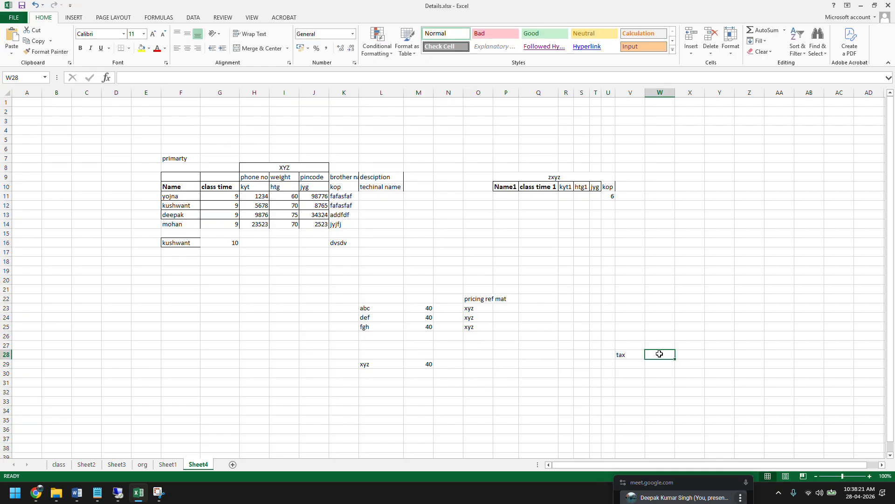
{"action": "type", "text": "18"}
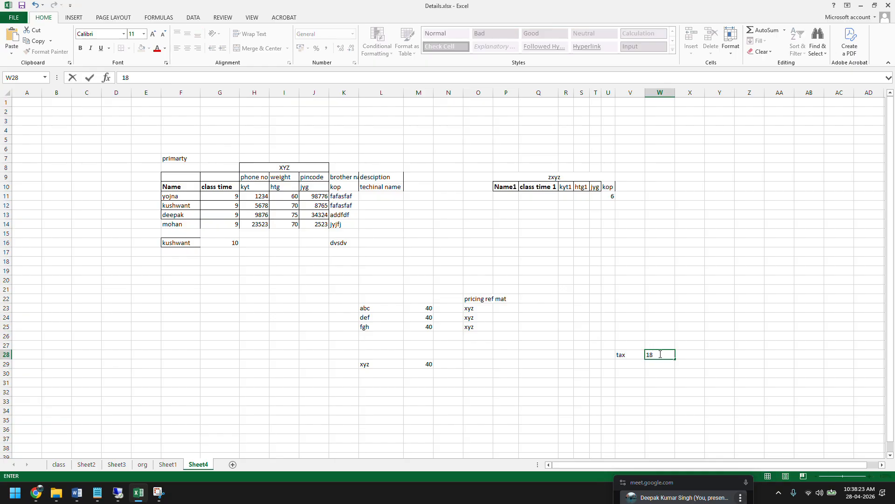
{"action": "type", "text": "%"}
{"action": "key", "text": "Return"}
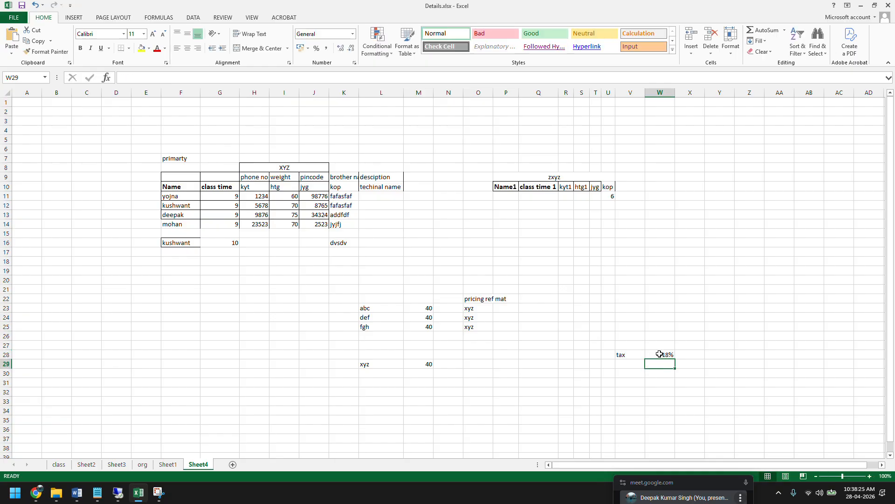
Enter the label net in V31 with the amount 100 in W31.
{"action": "left_click", "coordinate": [621, 382]}
{"action": "type", "text": "net"}
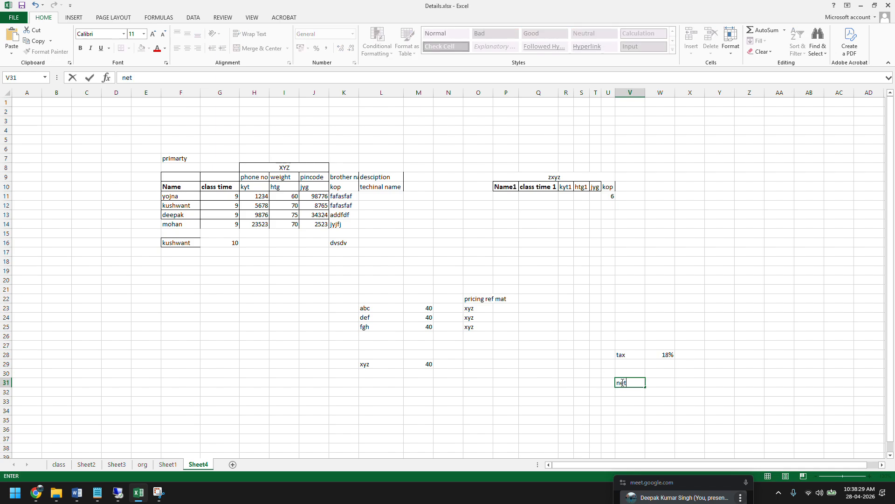
{"action": "key", "text": "Tab"}
{"action": "type", "text": "100"}
{"action": "key", "text": "Return"}
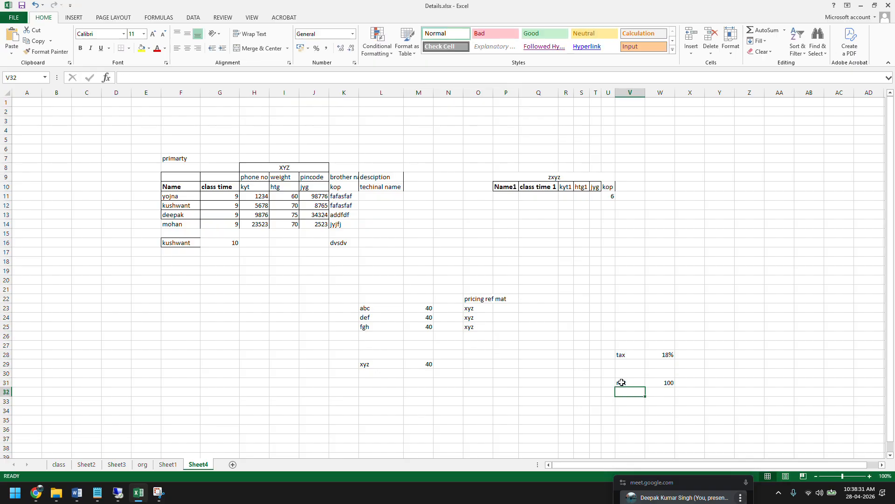
Put the label total in V33 and set its amount in W33 to 118.
{"action": "left_click", "coordinate": [655, 403]}
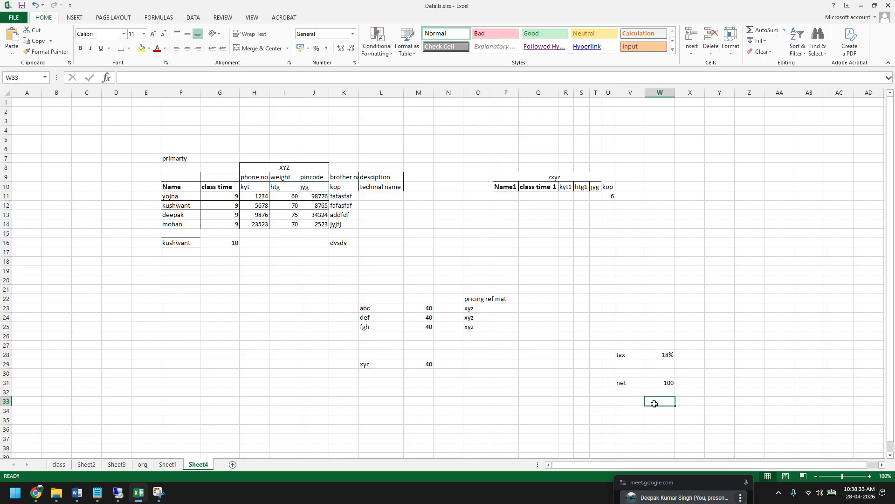
{"action": "type", "text": "total"}
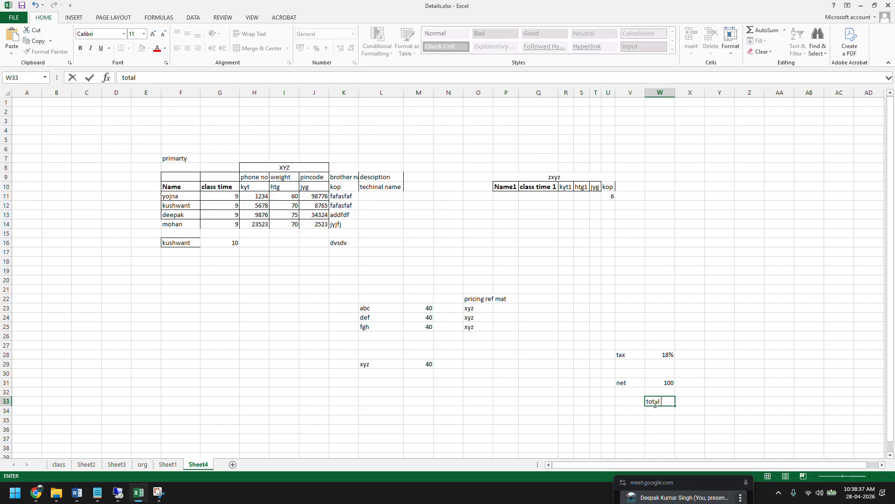
{"action": "left_click", "coordinate": [655, 404]}
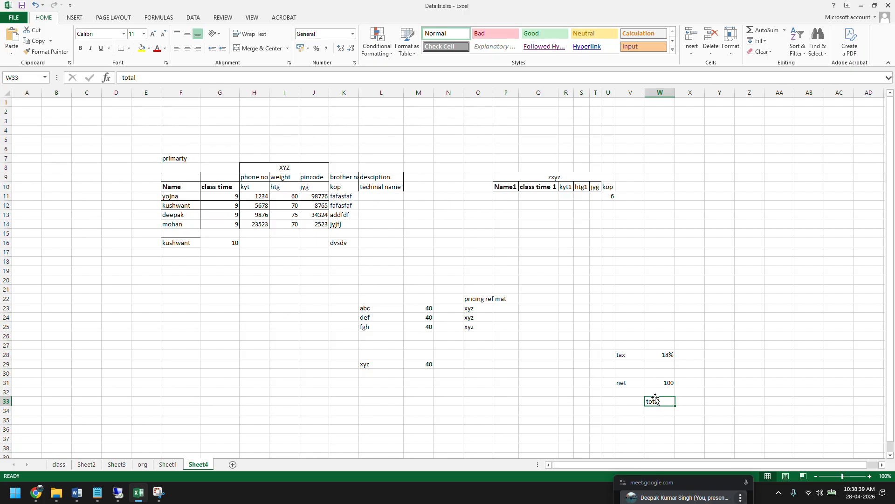
{"action": "left_click_drag", "start_coordinate": [656, 401], "coordinate": [629, 400]}
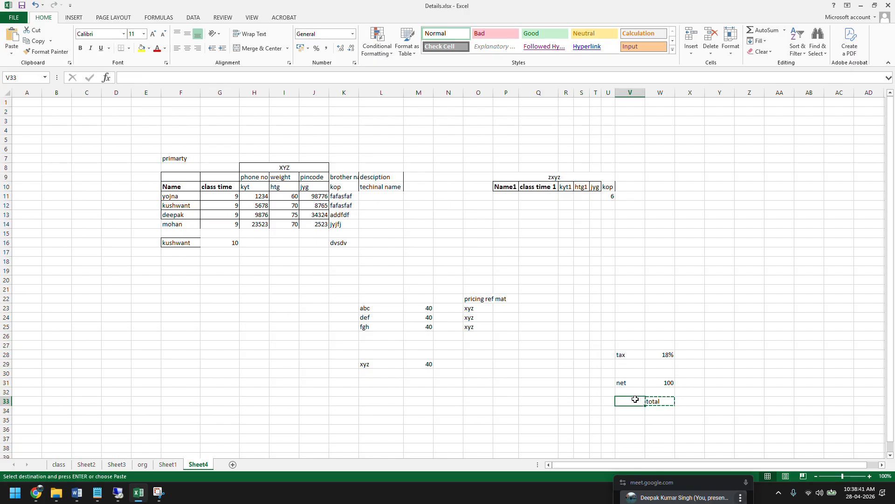
{"action": "left_click", "coordinate": [658, 402]}
{"action": "type", "text": "11"}
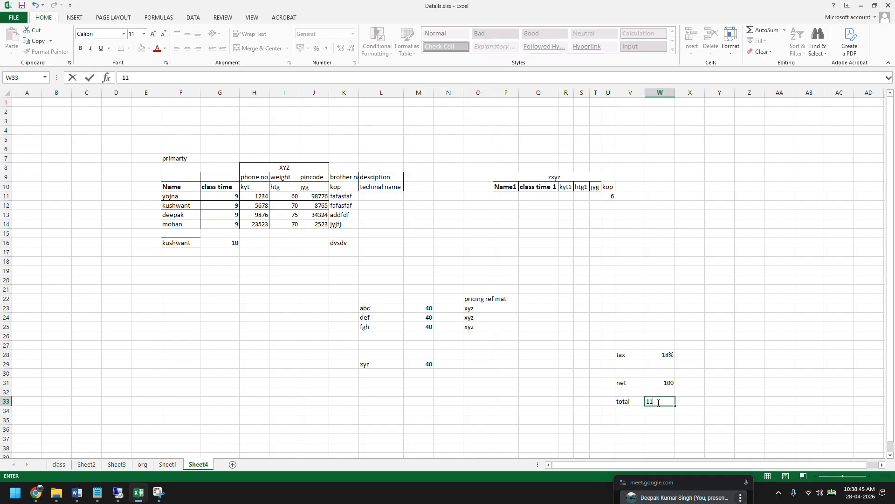
{"action": "left_click", "coordinate": [664, 355]}
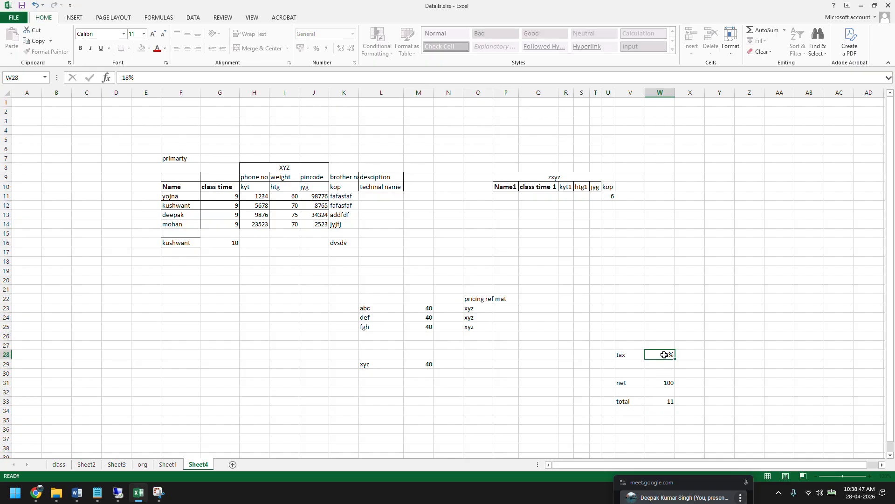
{"action": "left_click", "coordinate": [666, 402]}
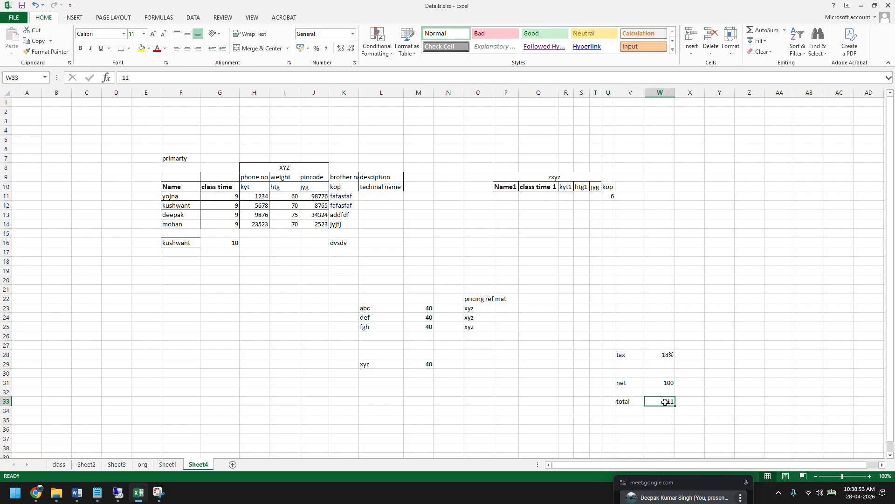
{"action": "double_click", "coordinate": [665, 402]}
{"action": "key", "text": "Escape"}
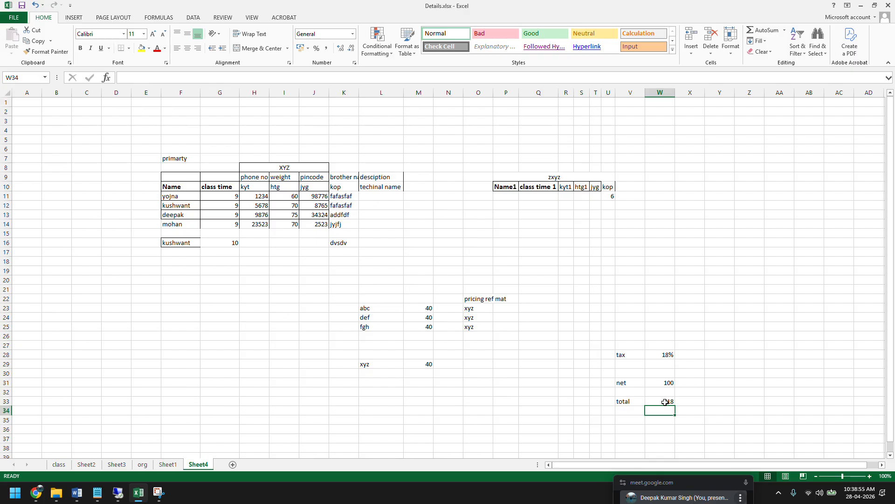
Write the breakdown 100+18 in X33 beside the total amount.
{"action": "left_click", "coordinate": [681, 403]}
{"action": "type", "text": "100"}
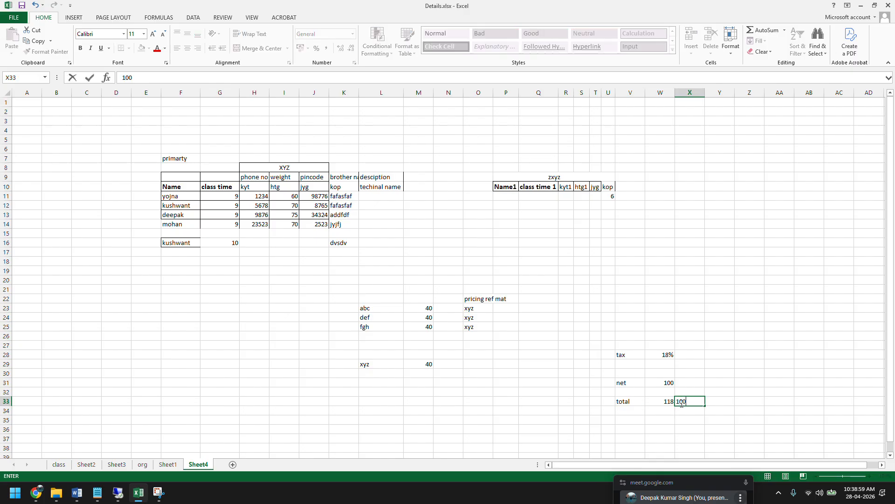
{"action": "type", "text": "+18"}
{"action": "key", "text": "Return"}
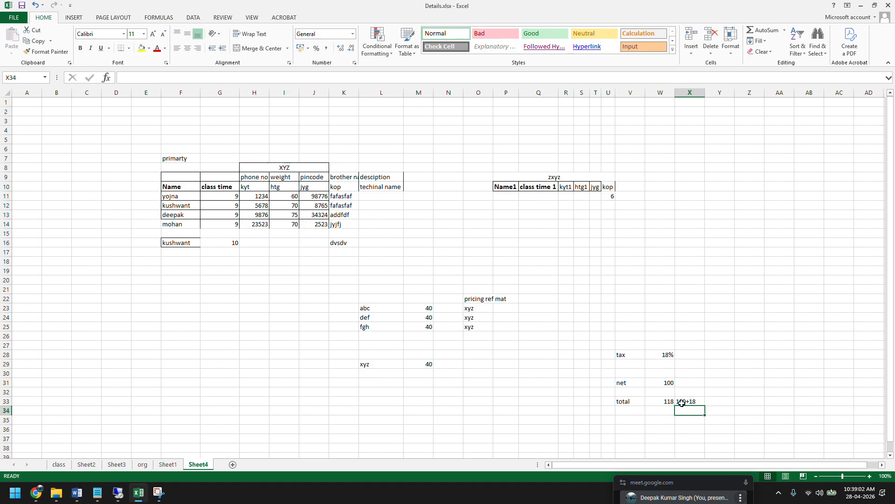
Enter the tax amount 18 in X28 beside the tax percentage.
{"action": "left_click", "coordinate": [698, 402]}
{"action": "left_click", "coordinate": [699, 355]}
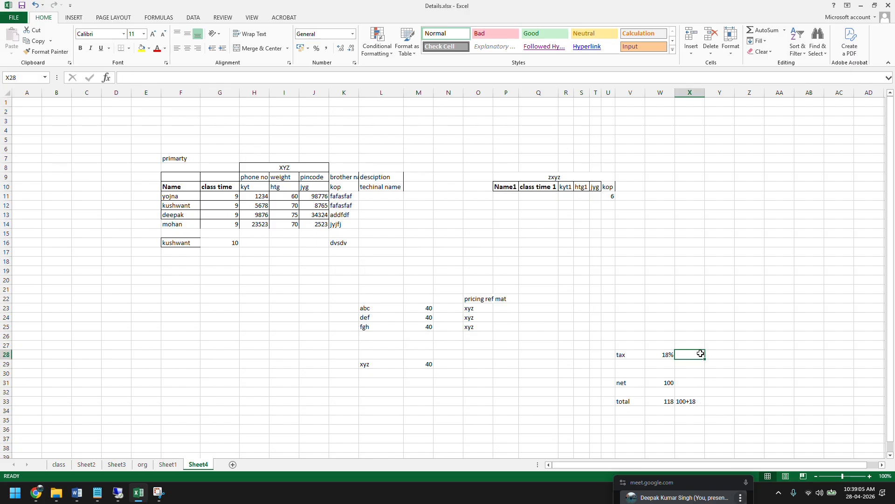
{"action": "type", "text": "18"}
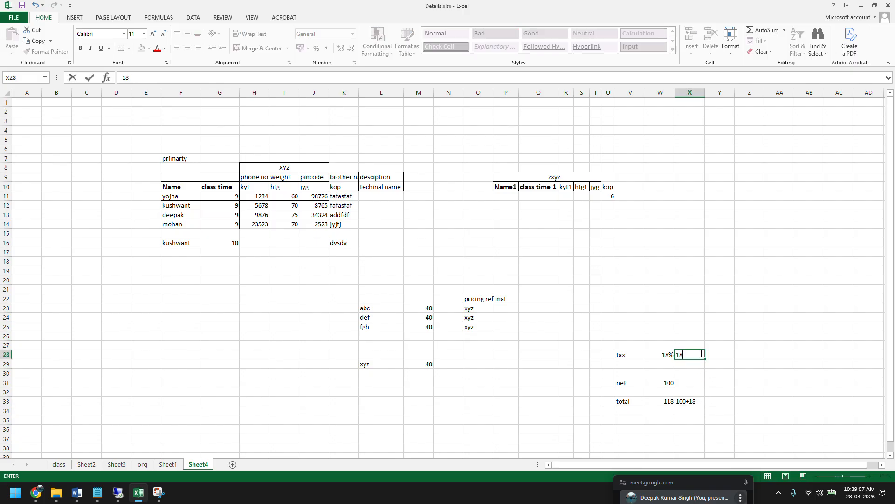
{"action": "key", "text": "Return"}
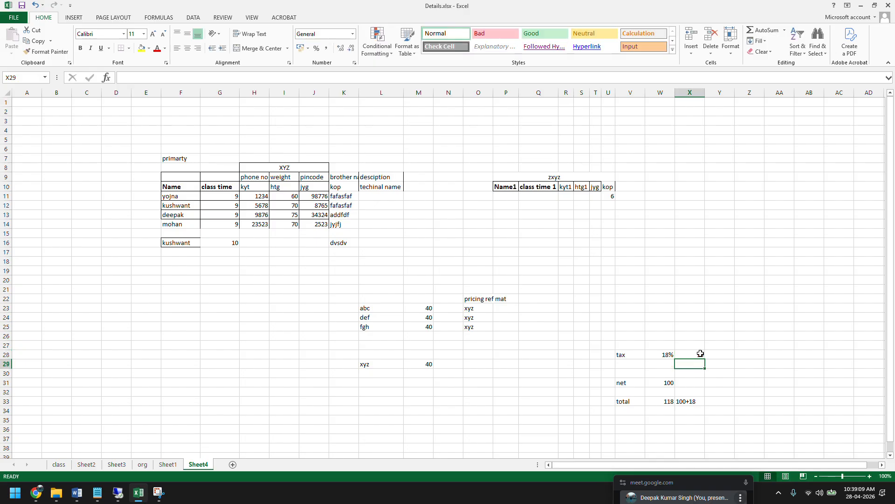
{"action": "left_click", "coordinate": [668, 354]}
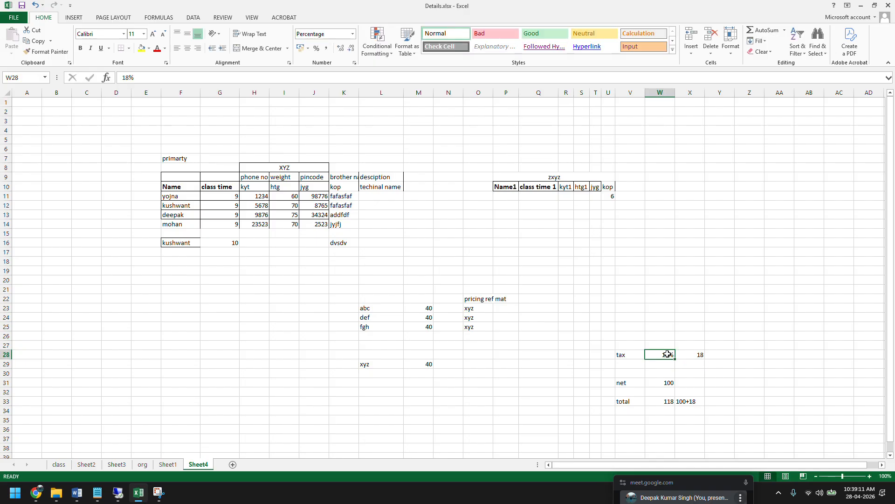
{"action": "left_click", "coordinate": [689, 355]}
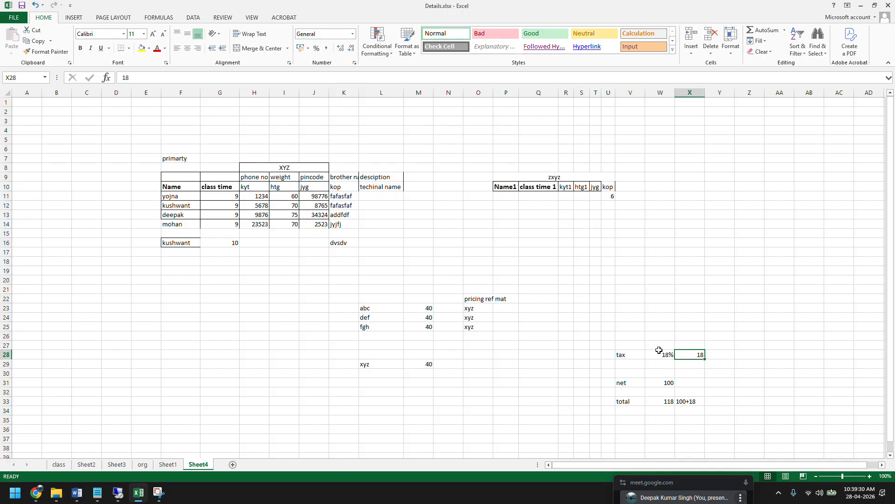
{"action": "left_click", "coordinate": [661, 384]}
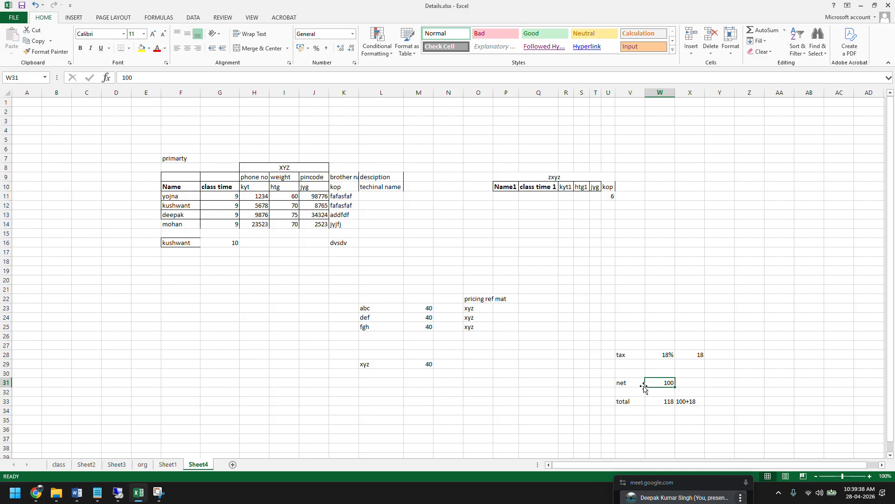
{"action": "left_click", "coordinate": [665, 355]}
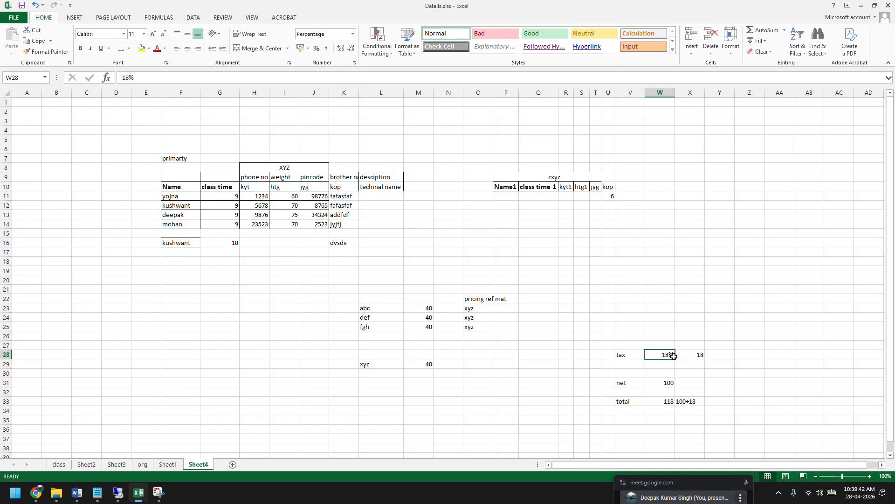
{"action": "left_click", "coordinate": [697, 354]}
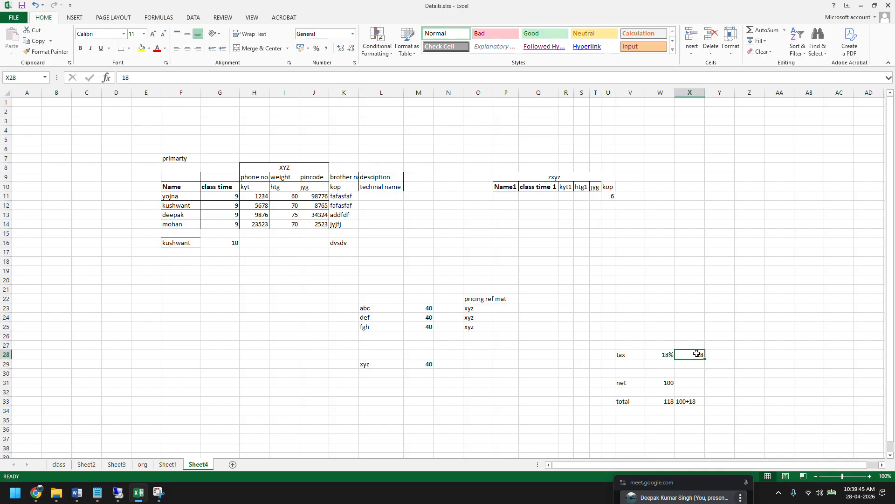
{"action": "left_click", "coordinate": [663, 383]}
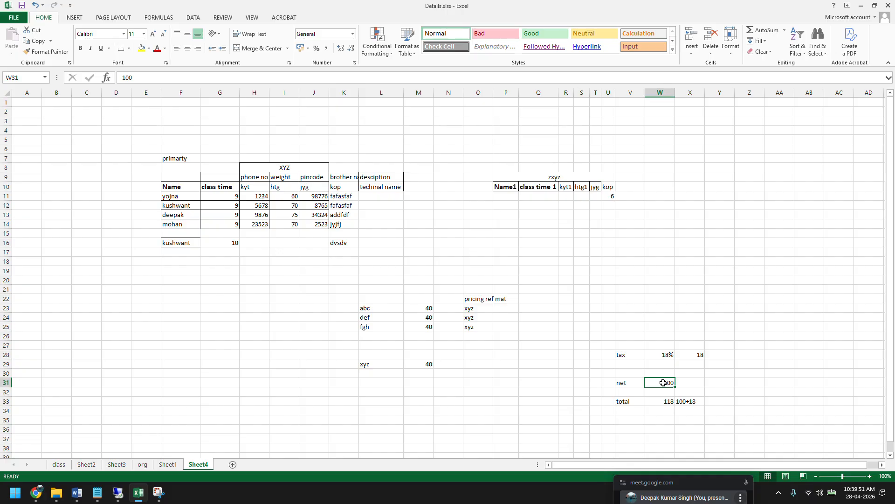
Switch to SAP, check item 10's pricing conditions in the sales order, and return to the ZPRICP procedure control data.
{"action": "left_click", "coordinate": [118, 492]}
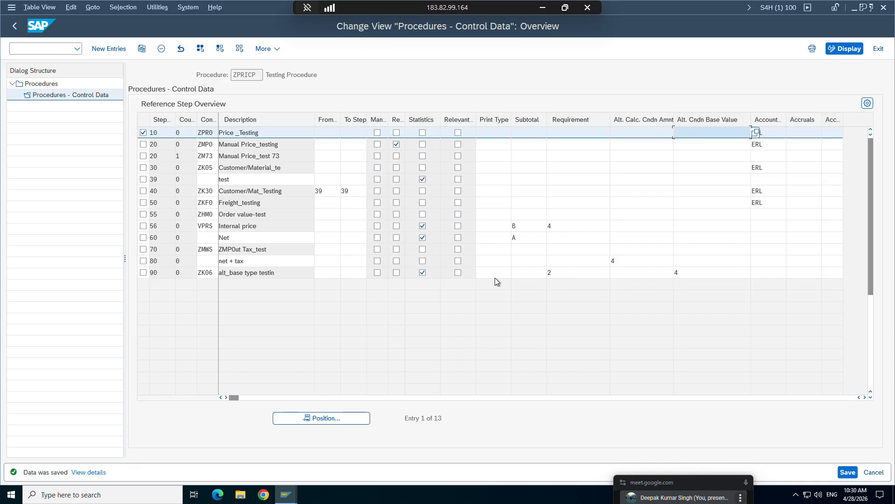
{"action": "left_click", "coordinate": [637, 135]}
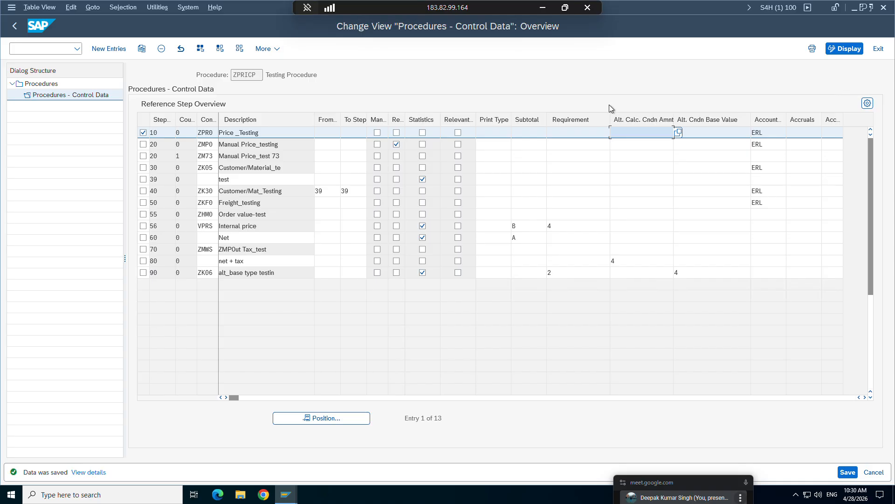
{"action": "mouse_move", "coordinate": [286, 494]}
{"action": "left_click", "coordinate": [224, 450]}
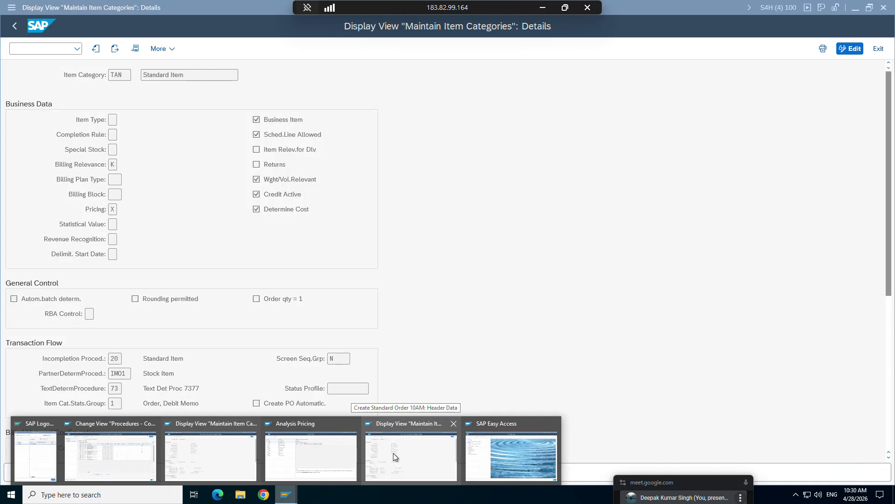
{"action": "left_click", "coordinate": [312, 455]}
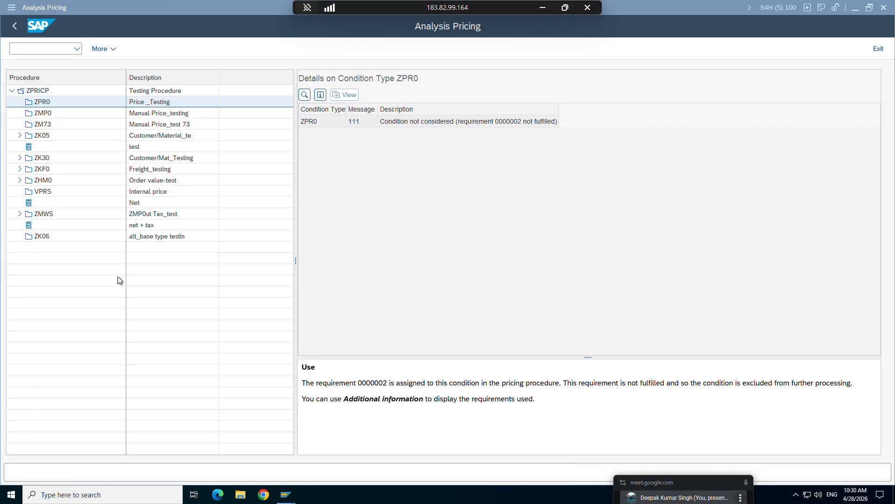
{"action": "left_click", "coordinate": [15, 28]}
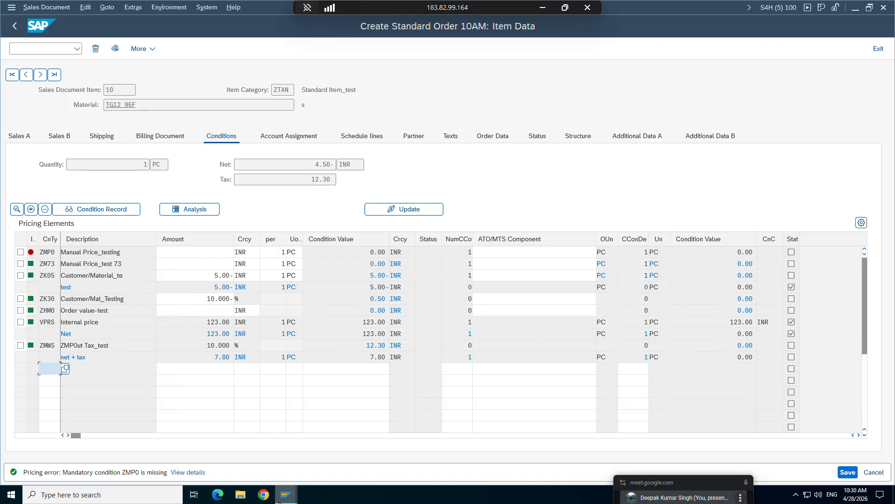
{"action": "mouse_move", "coordinate": [285, 495]}
{"action": "left_click", "coordinate": [145, 452]}
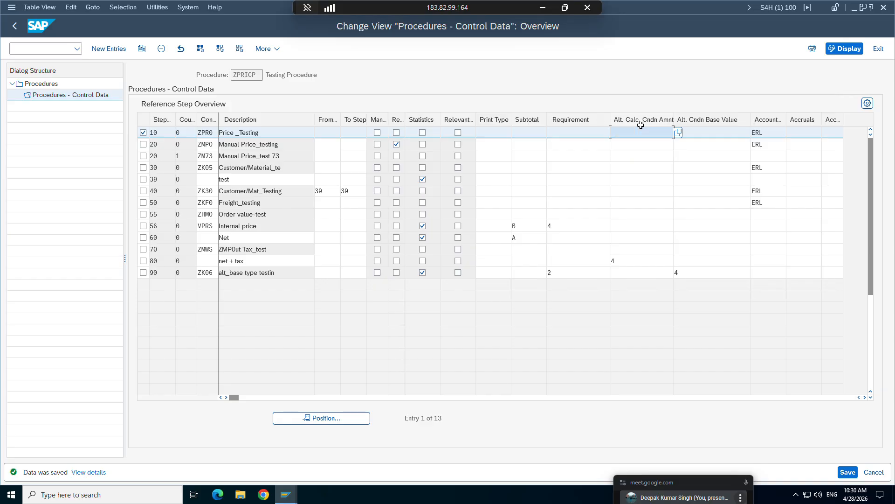
Compare item 10's pricing conditions in the sales order with the alternative calculation entry of step 80 in the ZPRICP control data.
{"action": "left_click", "coordinate": [286, 495]}
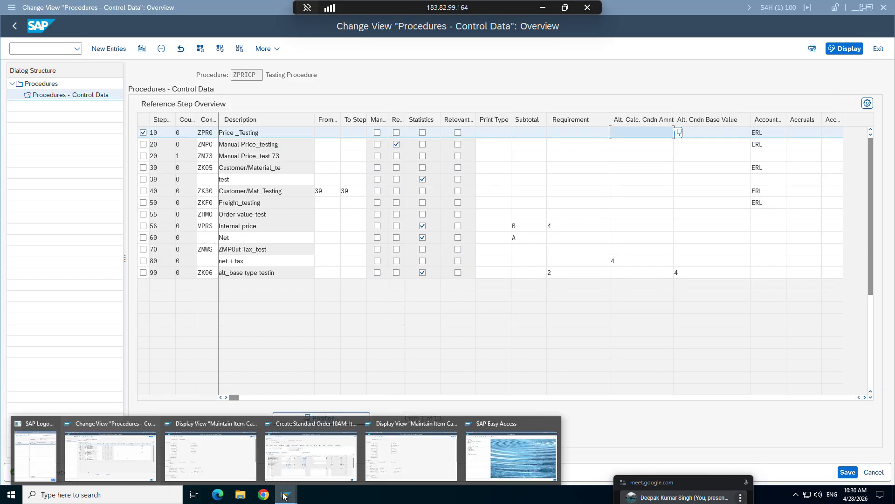
{"action": "left_click", "coordinate": [288, 454]}
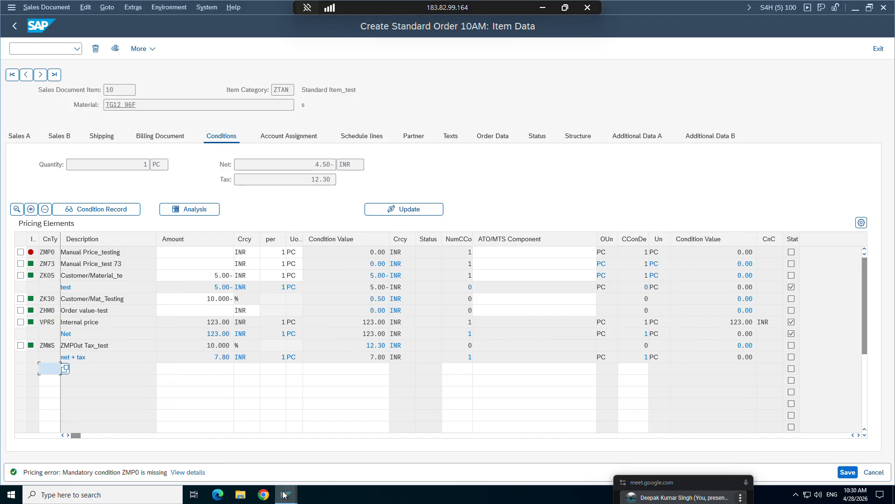
{"action": "left_click", "coordinate": [109, 453]}
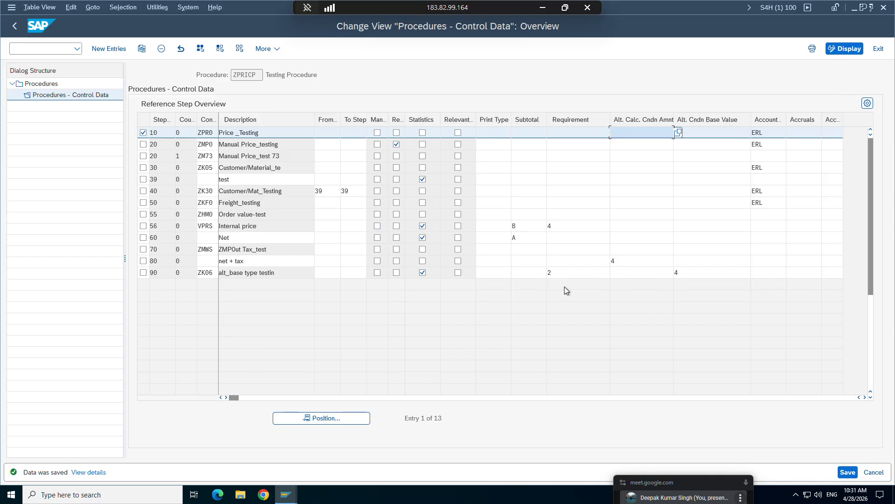
{"action": "double_click", "coordinate": [613, 262]}
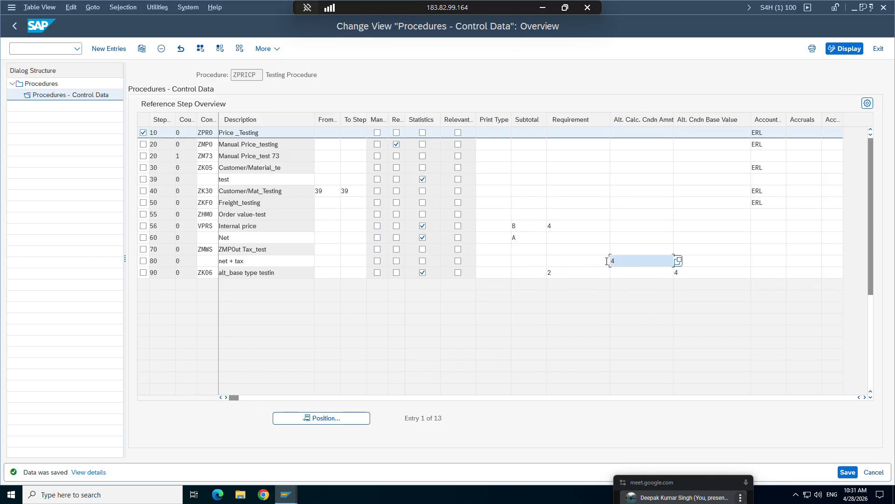
{"action": "left_click", "coordinate": [144, 262]}
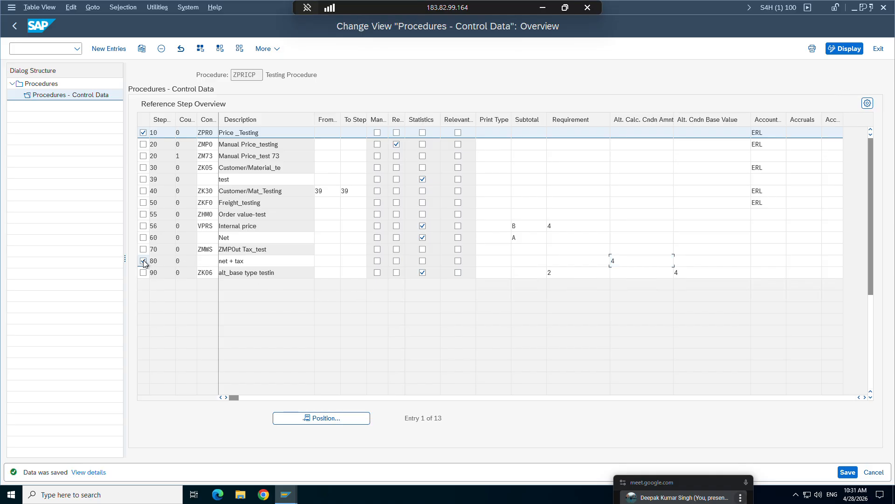
{"action": "double_click", "coordinate": [626, 263]}
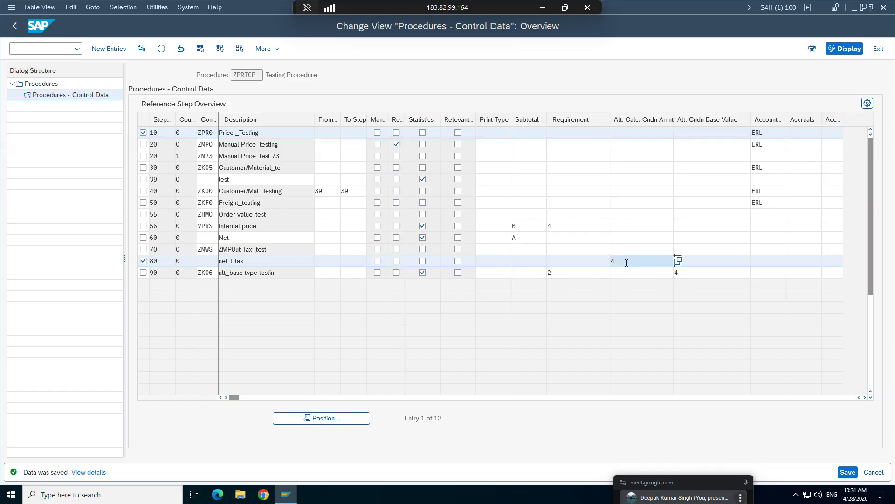
{"action": "left_click", "coordinate": [144, 261]}
Review the requirement, alternative condition amount and alternative base value fields of step 10.
{"action": "left_click", "coordinate": [579, 133]}
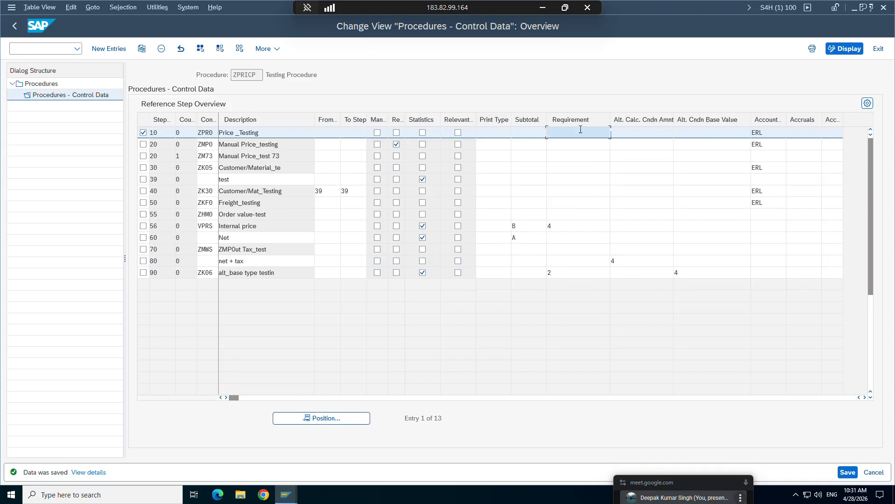
{"action": "left_click", "coordinate": [635, 135]}
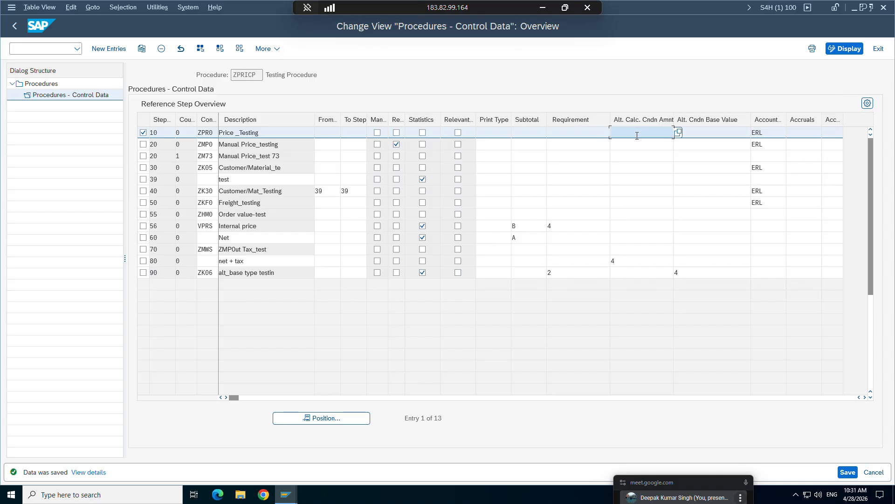
{"action": "left_click", "coordinate": [695, 133]}
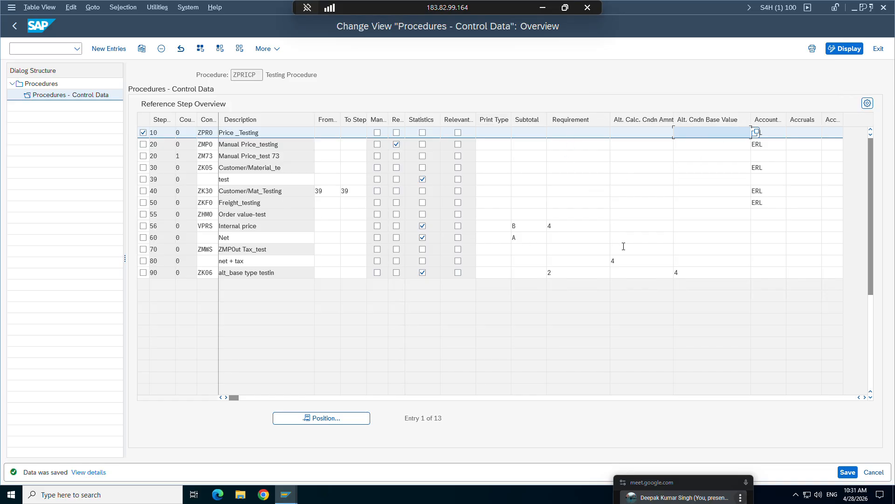
Display the source code of routine 4, Net value + tax, from the alternative calculation routines available for step 80.
{"action": "left_click", "coordinate": [625, 262]}
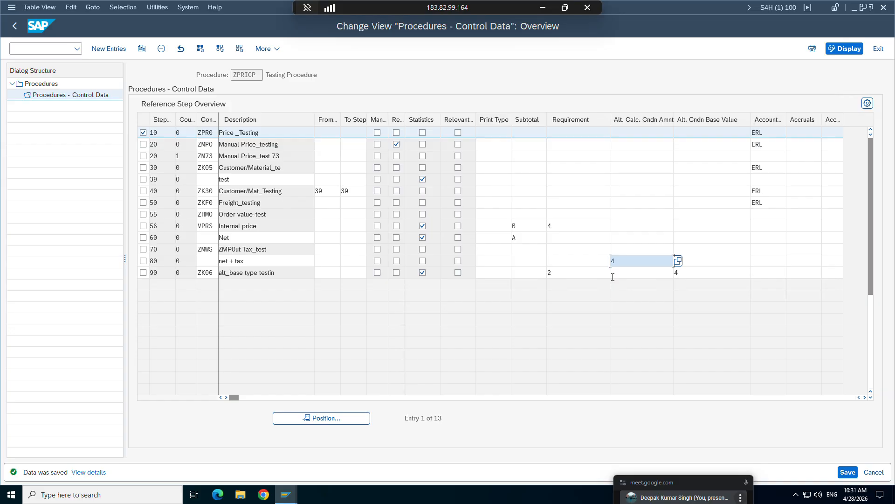
{"action": "left_click", "coordinate": [677, 262]}
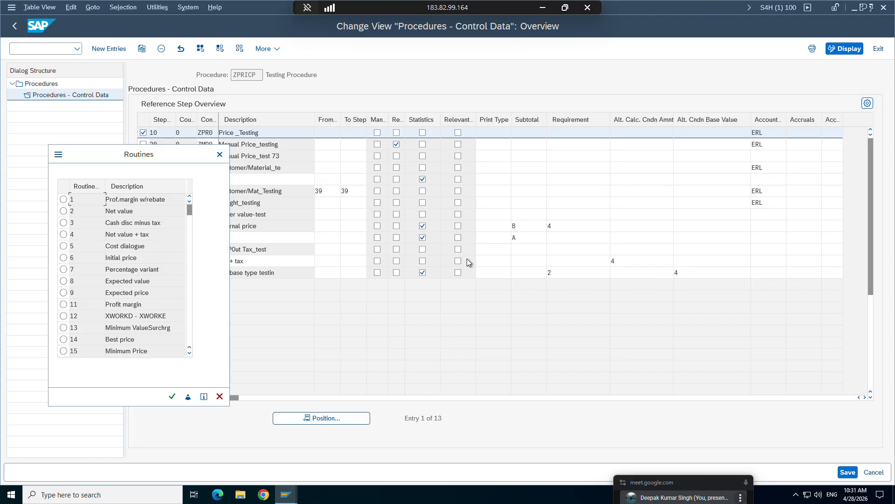
{"action": "left_click", "coordinate": [64, 234]}
{"action": "left_click", "coordinate": [187, 397]}
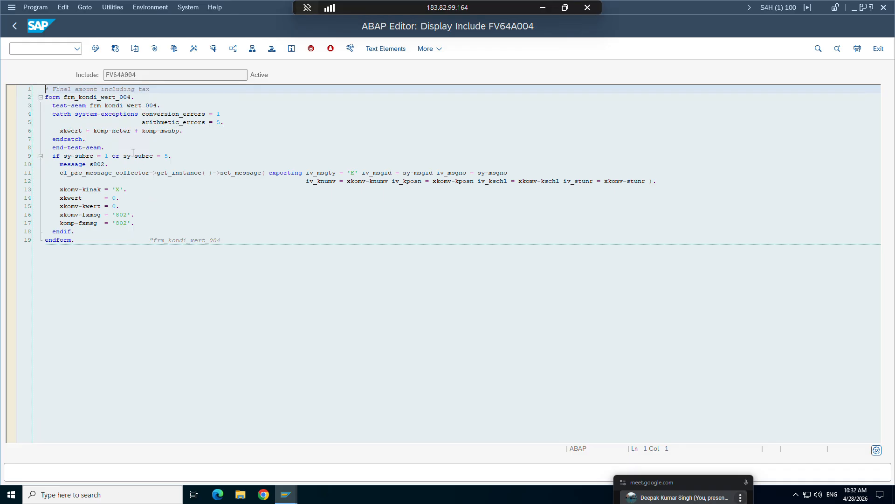
Examine the xkwert formula and header comment in the routine's code, and return to its entry in the routines list.
{"action": "left_click_drag", "start_coordinate": [113, 131], "coordinate": [180, 136]}
{"action": "left_click", "coordinate": [161, 132]}
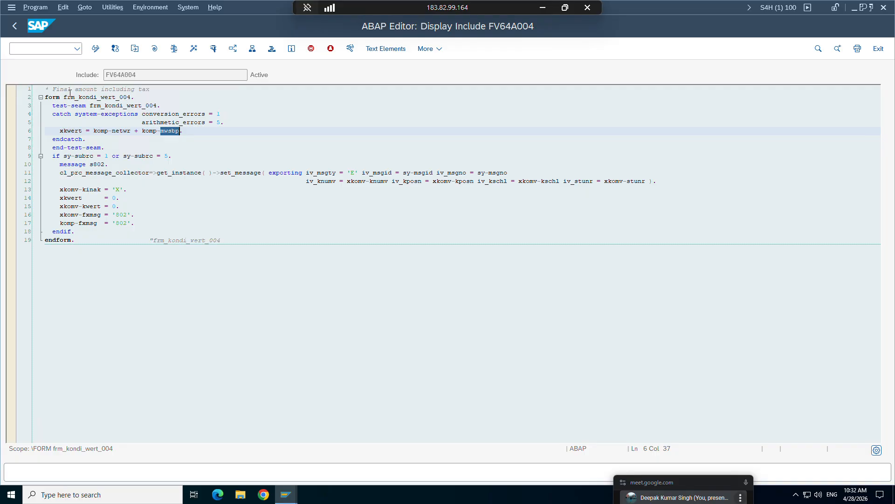
{"action": "left_click", "coordinate": [150, 88]}
{"action": "left_click_drag", "start_coordinate": [149, 89], "coordinate": [52, 91]}
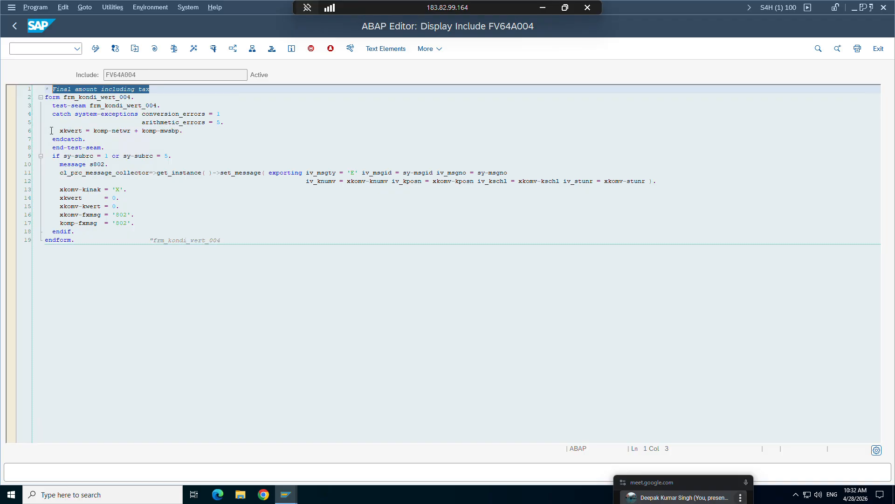
{"action": "left_click", "coordinate": [14, 26]}
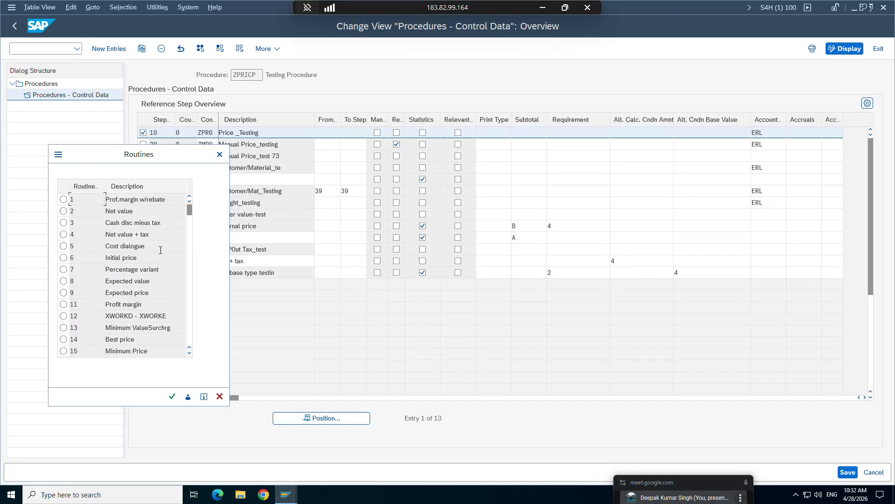
{"action": "left_click", "coordinate": [156, 235]}
{"action": "left_click_drag", "start_coordinate": [149, 236], "coordinate": [106, 235]}
{"action": "left_click", "coordinate": [111, 236]}
Switch to the sales order's item conditions and set the ZMP0 manual price amount to 180 INR.
{"action": "left_click", "coordinate": [286, 494]}
{"action": "mouse_move", "coordinate": [260, 468]}
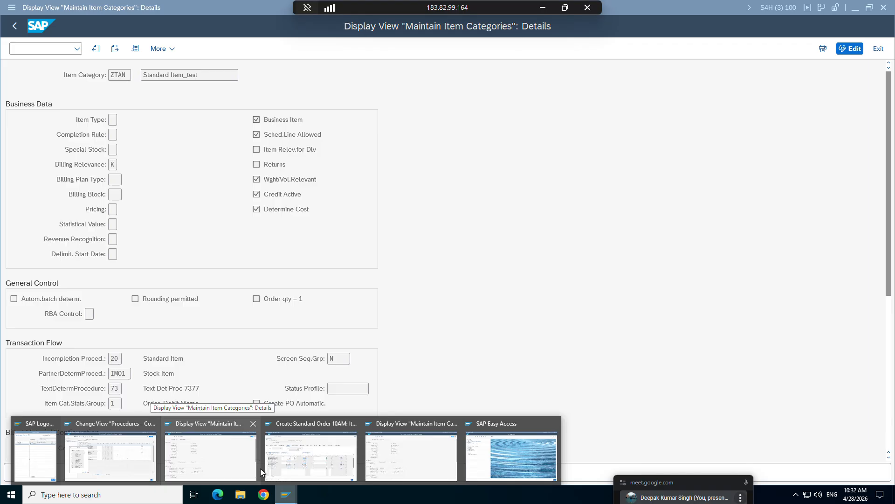
{"action": "left_click", "coordinate": [303, 455]}
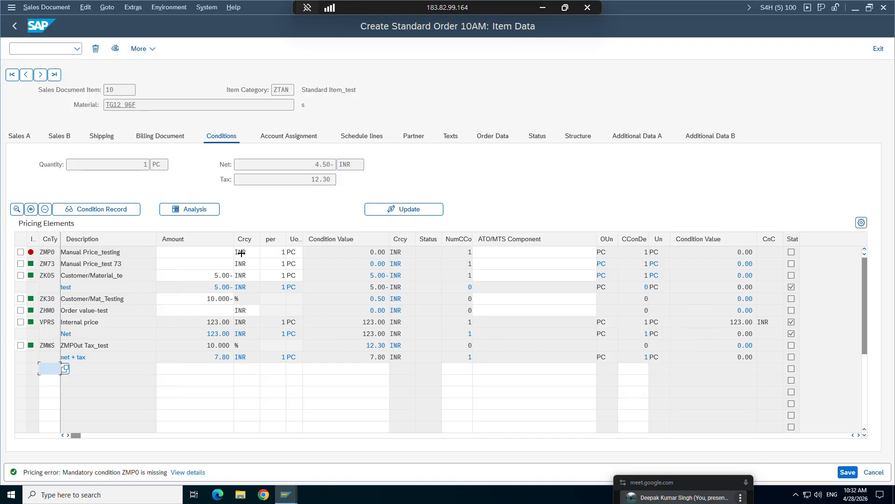
{"action": "left_click", "coordinate": [223, 254]}
{"action": "type", "text": "1"}
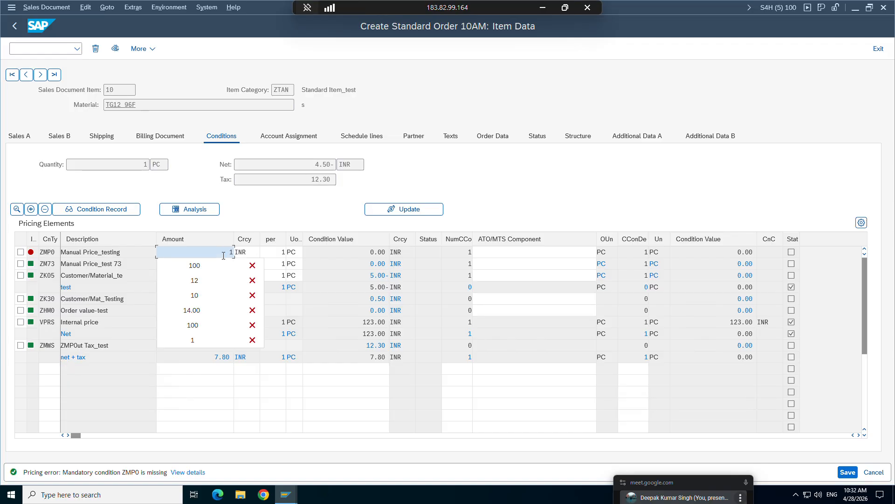
{"action": "type", "text": "80"}
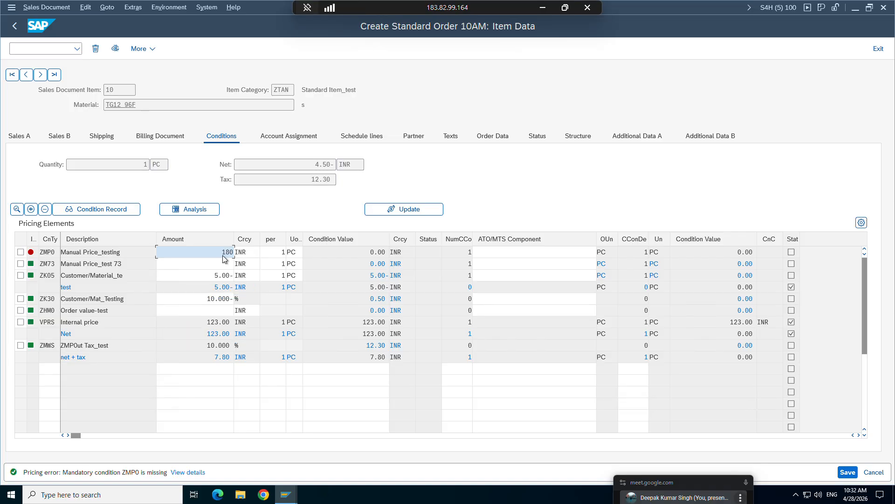
{"action": "key", "text": "Return"}
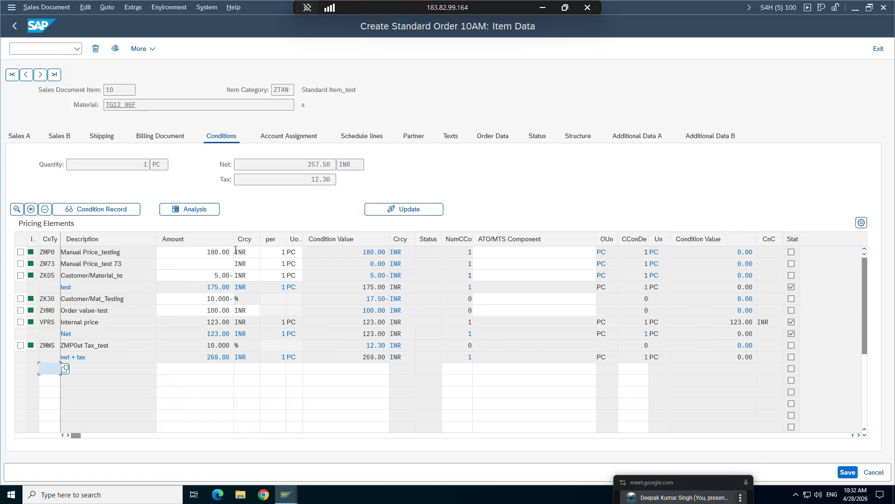
Examine the item's net value and tax against the amount and condition value of the net + tax line.
{"action": "left_click_drag", "start_coordinate": [306, 164], "coordinate": [337, 164]}
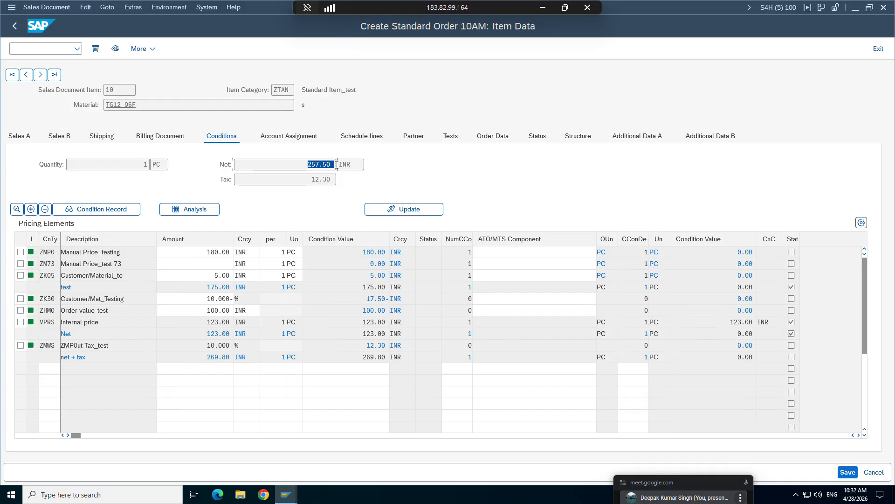
{"action": "left_click_drag", "start_coordinate": [309, 179], "coordinate": [334, 179]}
{"action": "left_click", "coordinate": [335, 179]}
{"action": "left_click", "coordinate": [309, 164]}
{"action": "left_click", "coordinate": [316, 180]}
{"action": "left_click", "coordinate": [317, 165]}
{"action": "left_click", "coordinate": [312, 179]}
{"action": "left_click_drag", "start_coordinate": [363, 357], "coordinate": [391, 359]}
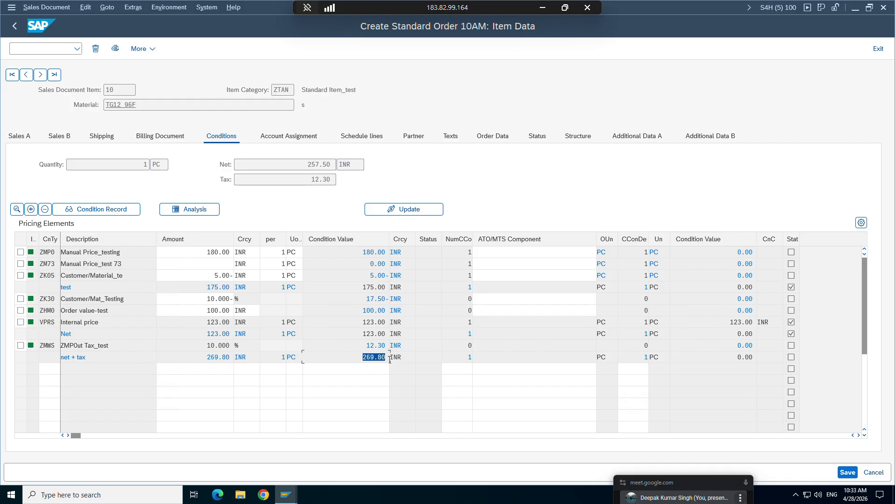
{"action": "left_click_drag", "start_coordinate": [205, 358], "coordinate": [233, 359]}
{"action": "left_click", "coordinate": [214, 362]}
Return to the ZPRICP control data, close the routines list and select the step 80 net + tax row.
{"action": "left_click", "coordinate": [286, 494]}
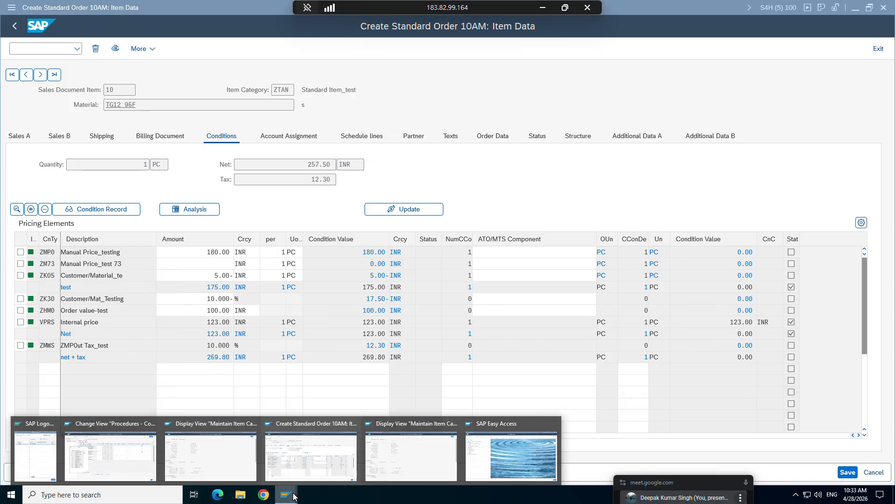
{"action": "left_click", "coordinate": [136, 461]}
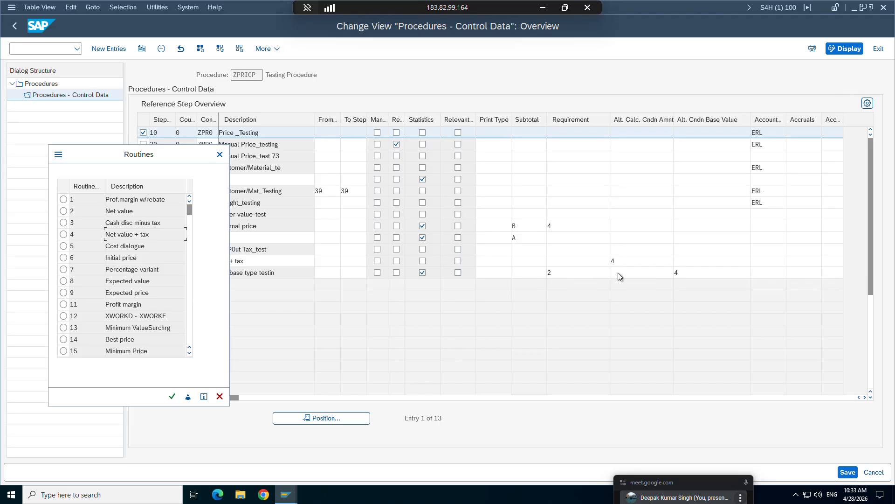
{"action": "left_click", "coordinate": [219, 154]}
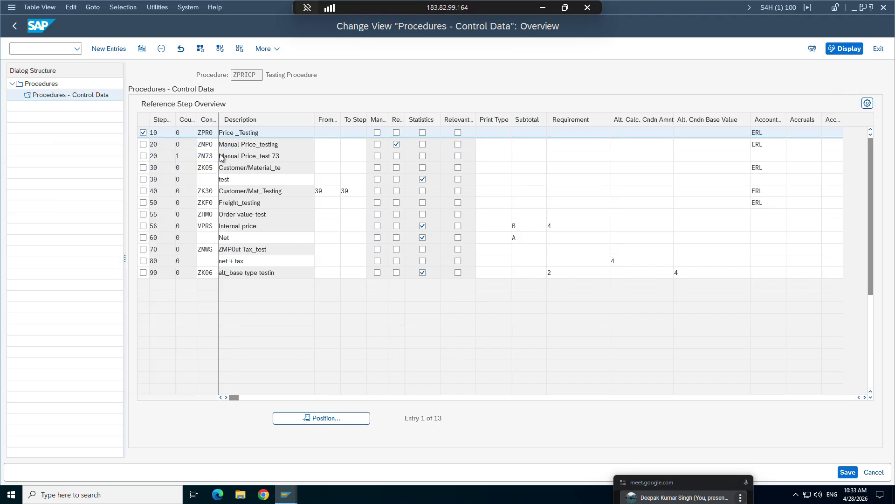
{"action": "left_click", "coordinate": [631, 261]}
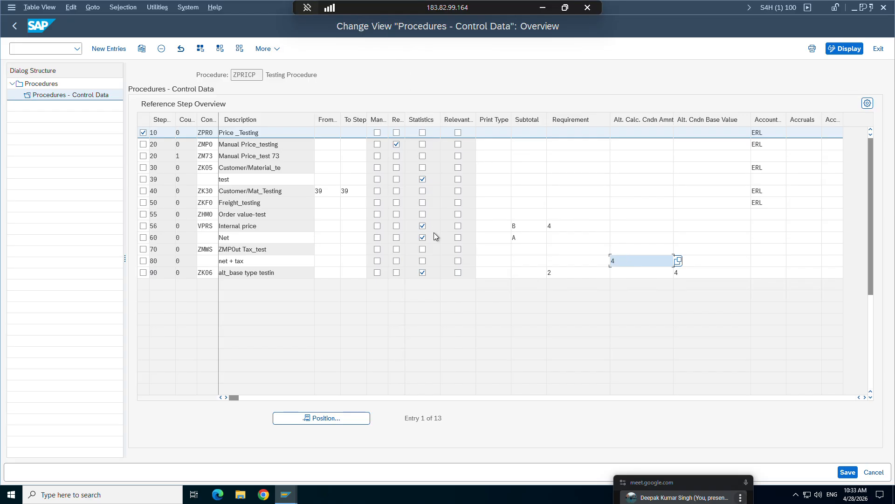
{"action": "left_click", "coordinate": [143, 261]}
Compare the net + tax description of step 80 with the matching line in the sales order's pricing elements.
{"action": "mouse_move", "coordinate": [286, 494]}
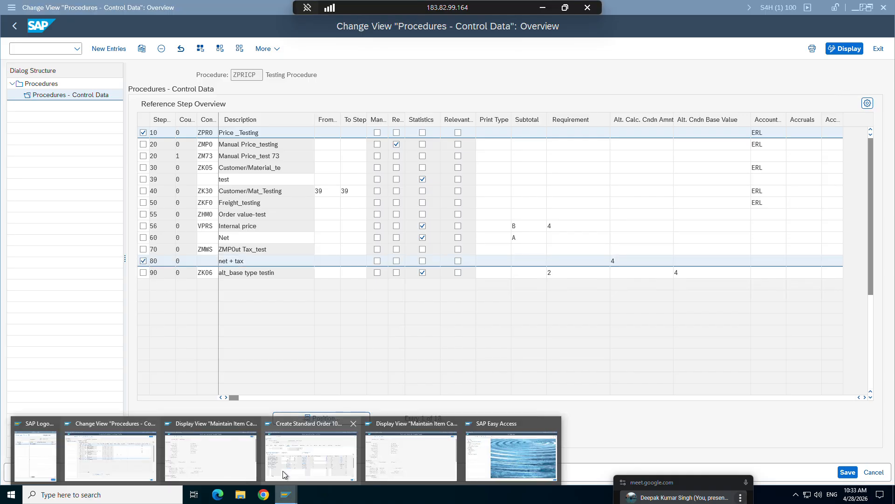
{"action": "left_click", "coordinate": [290, 452]}
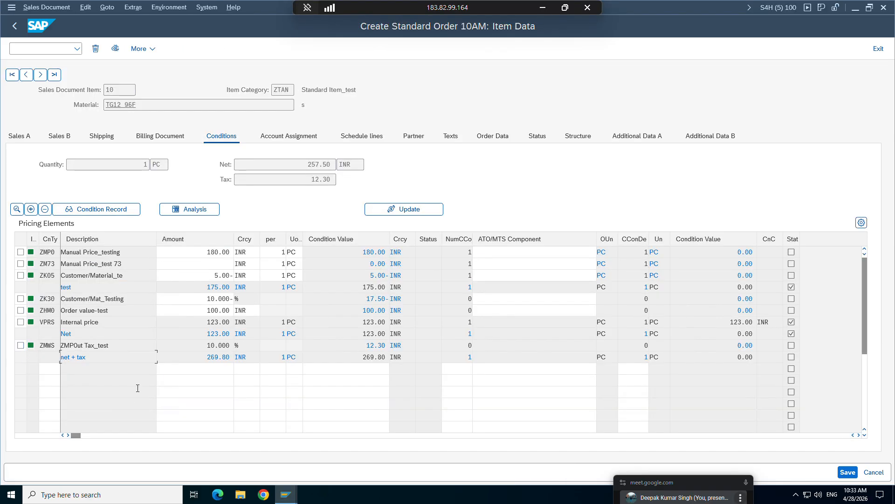
{"action": "mouse_move", "coordinate": [286, 495]}
{"action": "left_click", "coordinate": [110, 451]}
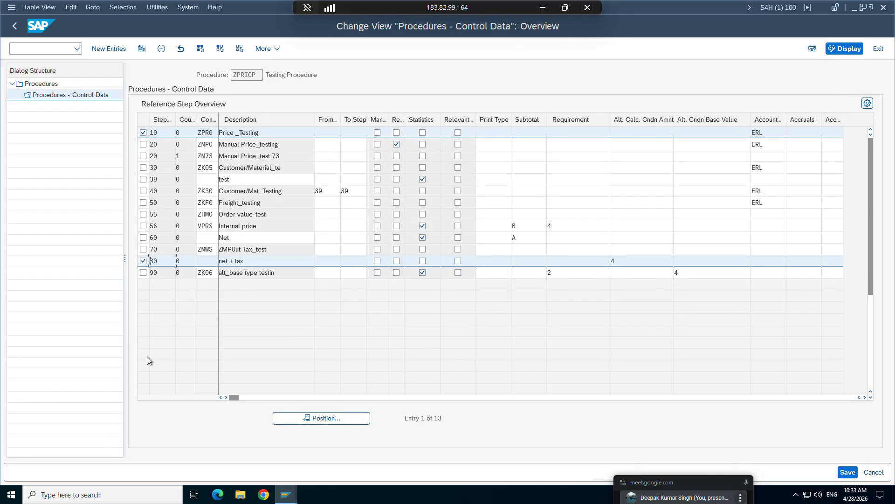
{"action": "left_click_drag", "start_coordinate": [255, 264], "coordinate": [220, 262]}
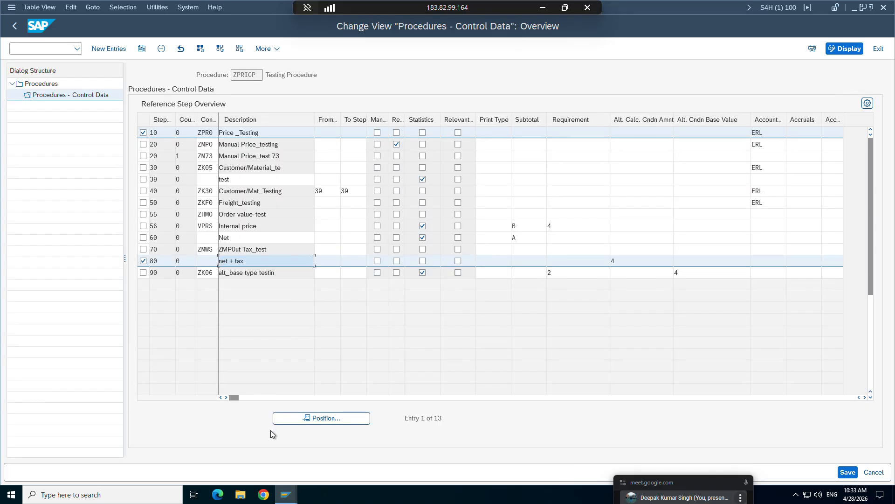
{"action": "mouse_move", "coordinate": [287, 495]}
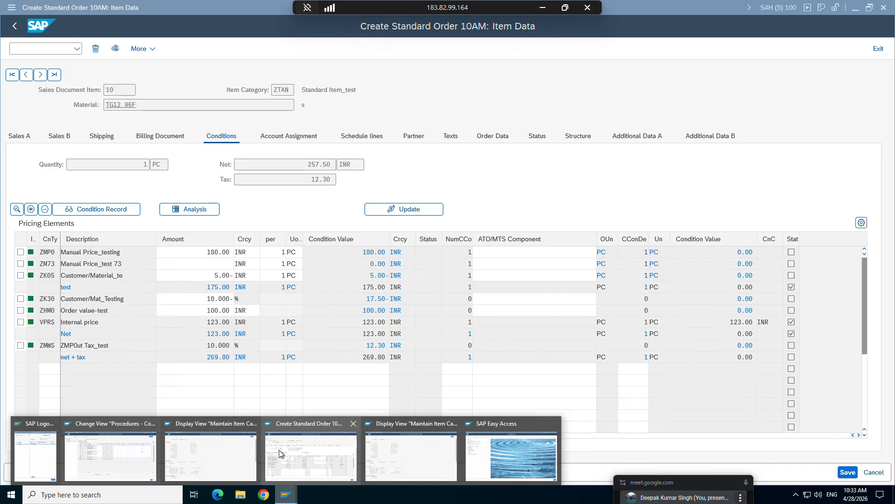
{"action": "left_click", "coordinate": [279, 451]}
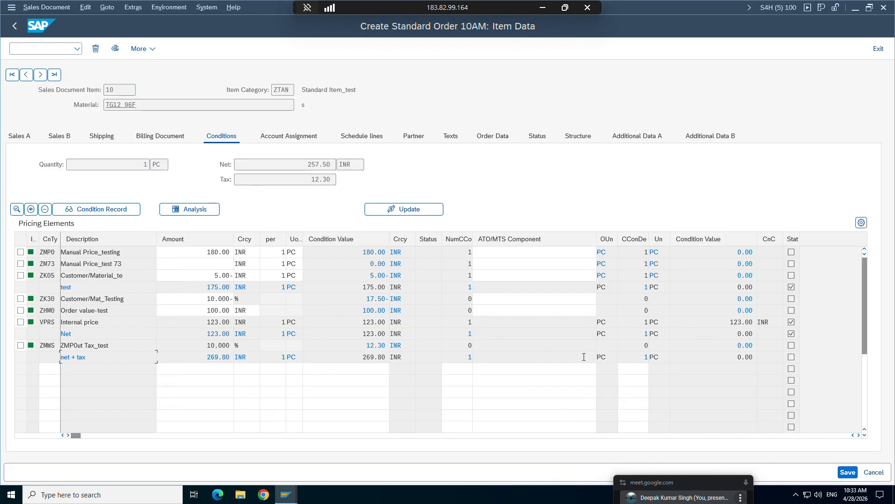
Return to the ZPRICP control data and mark the ZMP0, ZM73 and ZK05 steps while examining the procedure's reference steps.
{"action": "mouse_move", "coordinate": [286, 494]}
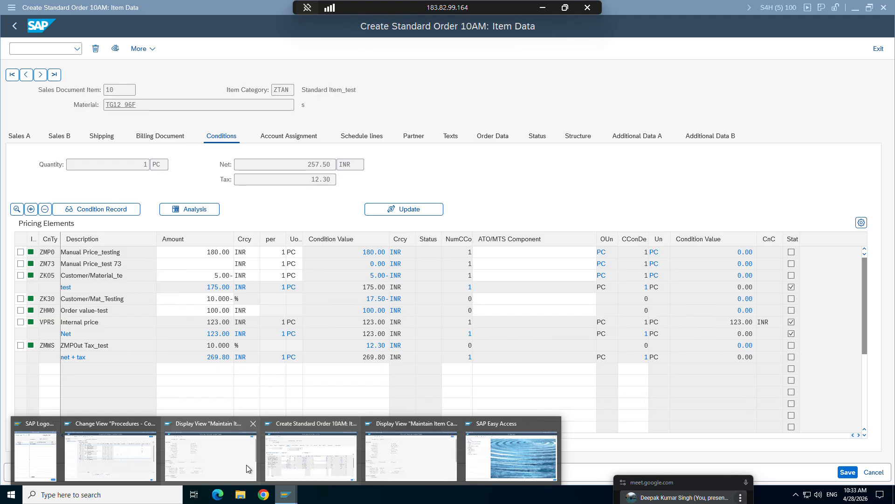
{"action": "mouse_move", "coordinate": [246, 464]}
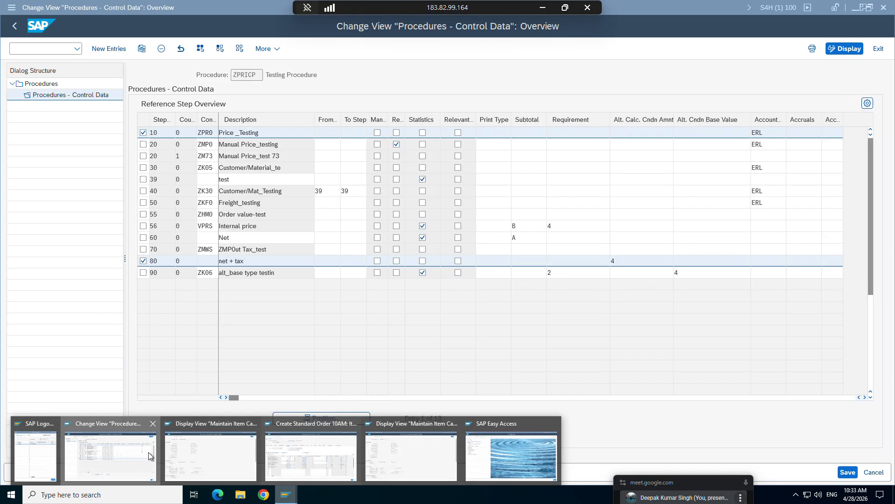
{"action": "left_click", "coordinate": [151, 456]}
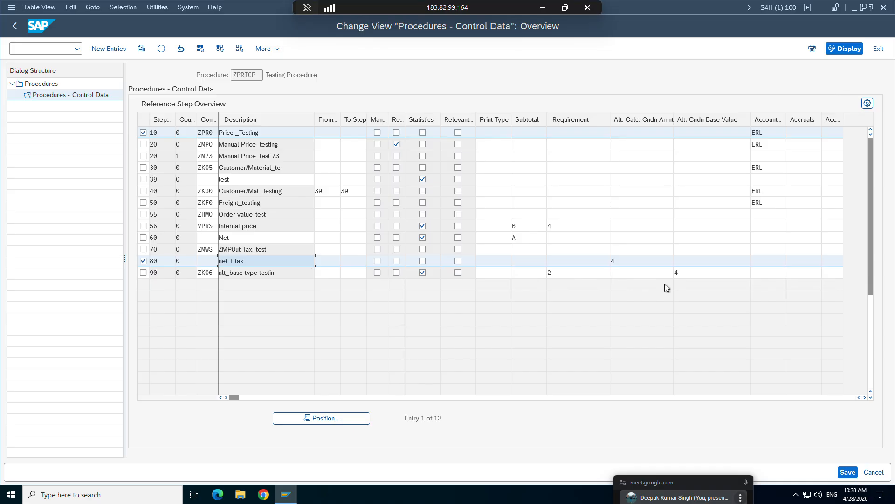
{"action": "left_click", "coordinate": [262, 132]}
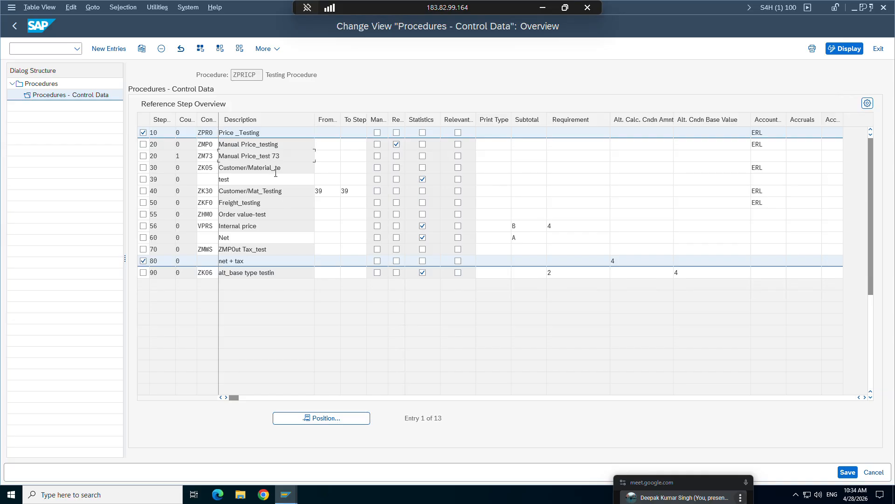
{"action": "left_click", "coordinate": [271, 191]}
{"action": "left_click", "coordinate": [322, 191]}
{"action": "key", "text": "Tab"}
{"action": "left_click", "coordinate": [143, 144]}
{"action": "left_click", "coordinate": [143, 156]}
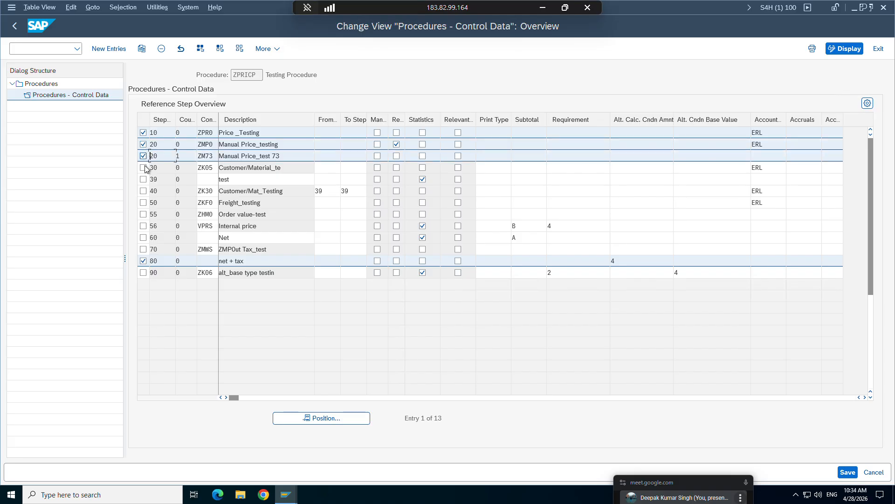
{"action": "left_click", "coordinate": [143, 167]}
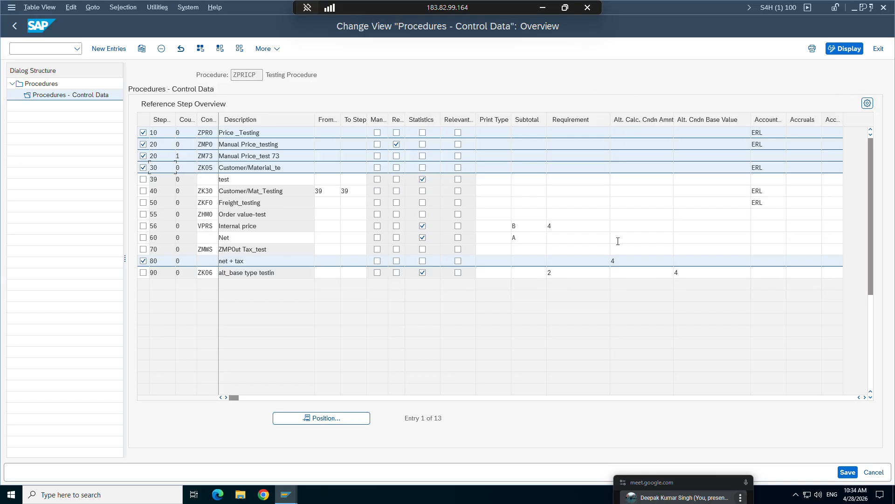
View the list of alternative calculation routines available for the step 80 net + tax row and close it without choosing one.
{"action": "left_click", "coordinate": [616, 259]}
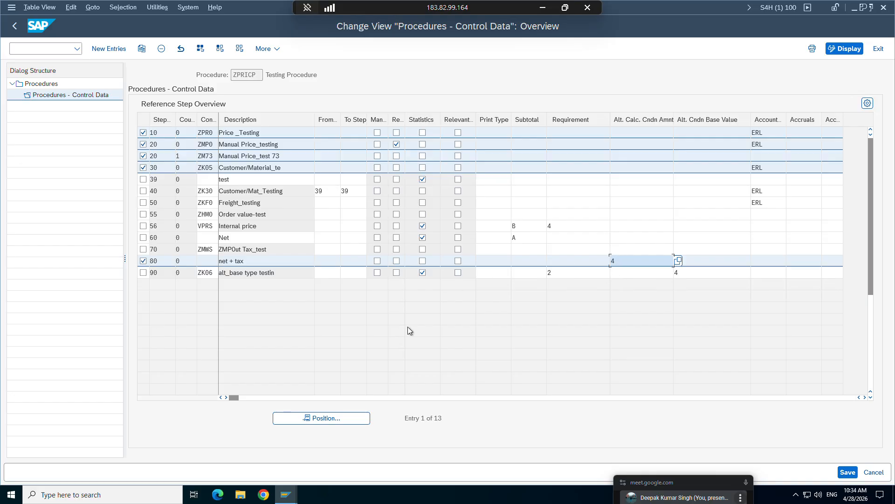
{"action": "left_click", "coordinate": [285, 494]}
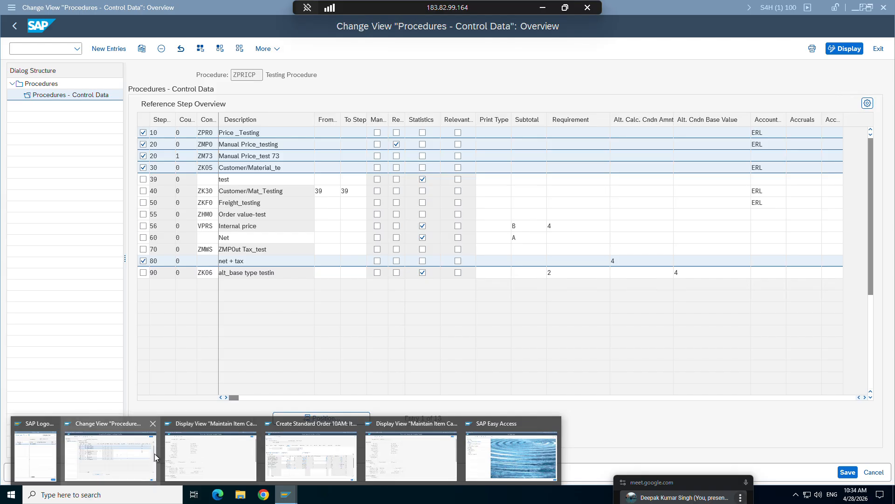
{"action": "left_click", "coordinate": [158, 453]}
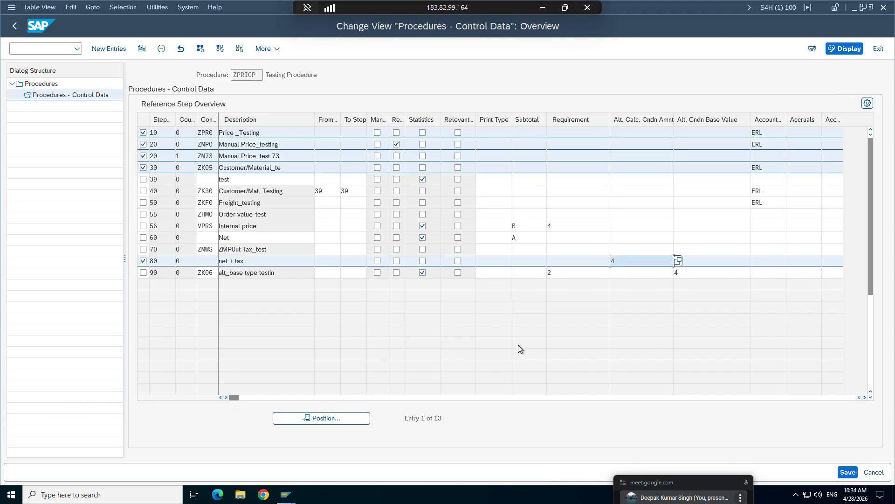
{"action": "left_click", "coordinate": [678, 260]}
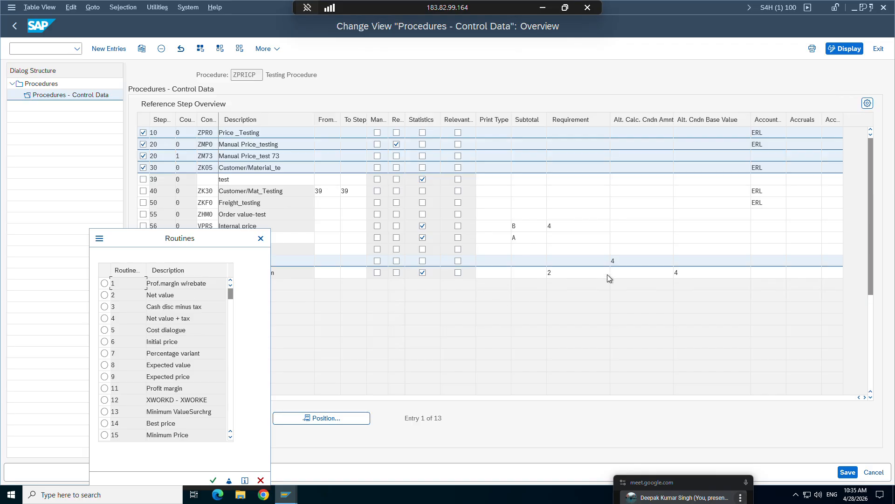
{"action": "left_click", "coordinate": [615, 261]}
{"action": "type", "text": "4"}
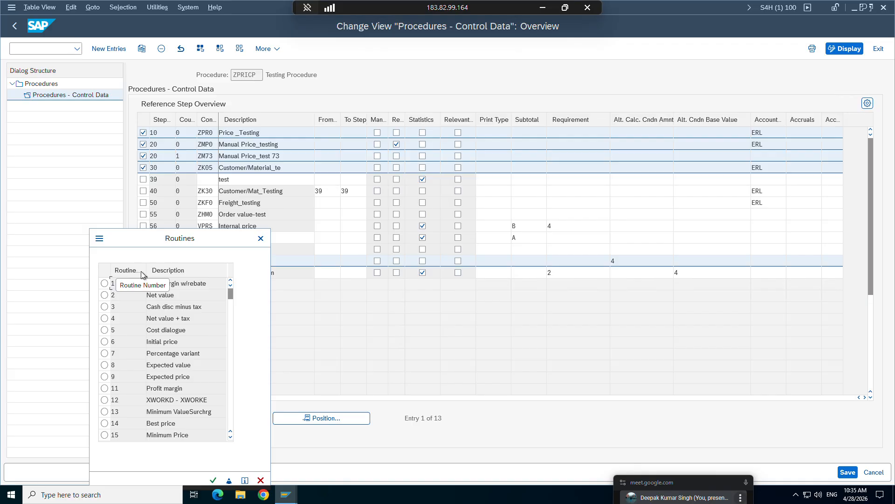
{"action": "left_click", "coordinate": [261, 239]}
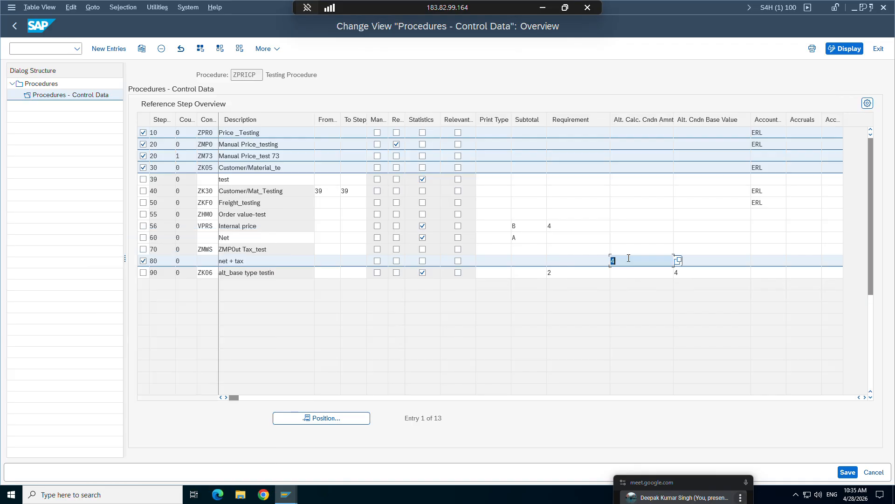
Clear the alternative calculation routine of step 80, save the procedure and deselect all marked rows.
{"action": "key", "text": "Delete"}
{"action": "key", "text": "ctrl+s"}
{"action": "left_click", "coordinate": [143, 261]}
{"action": "left_click", "coordinate": [144, 167]}
{"action": "left_click", "coordinate": [143, 156]}
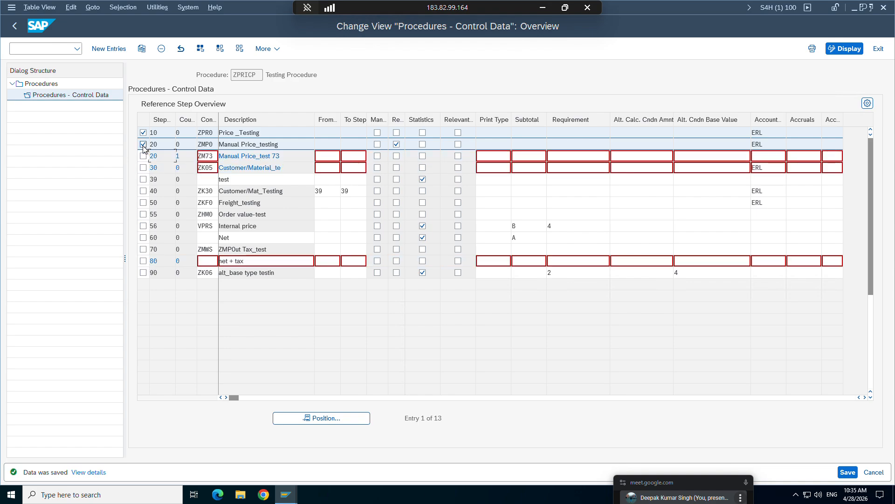
{"action": "left_click", "coordinate": [144, 144]}
{"action": "left_click", "coordinate": [143, 132]}
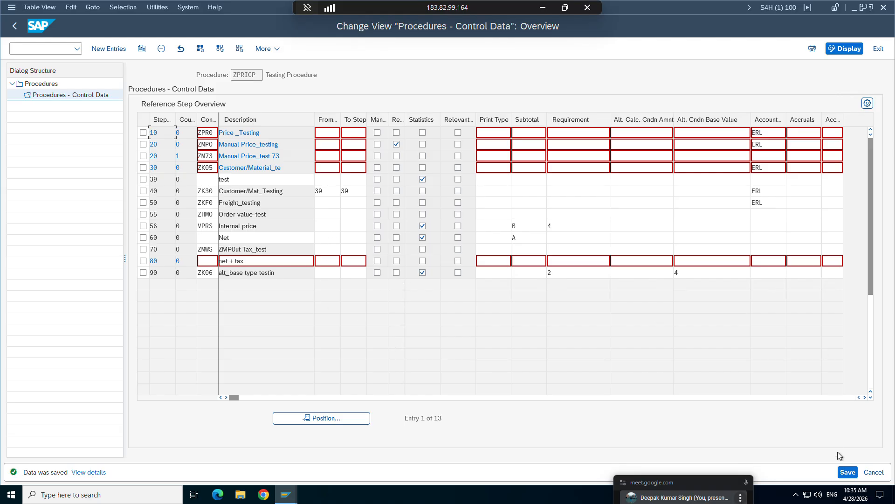
{"action": "left_click", "coordinate": [844, 472]}
Switch to the sales order session and start a new VA01 order with type ZOR9 and sales area ZORG, ZC, ZD.
{"action": "mouse_move", "coordinate": [286, 494]}
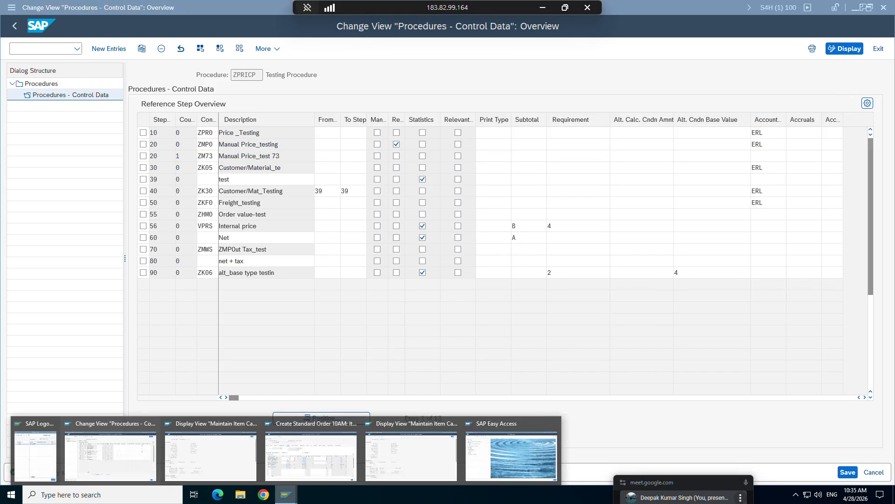
{"action": "left_click", "coordinate": [311, 455]}
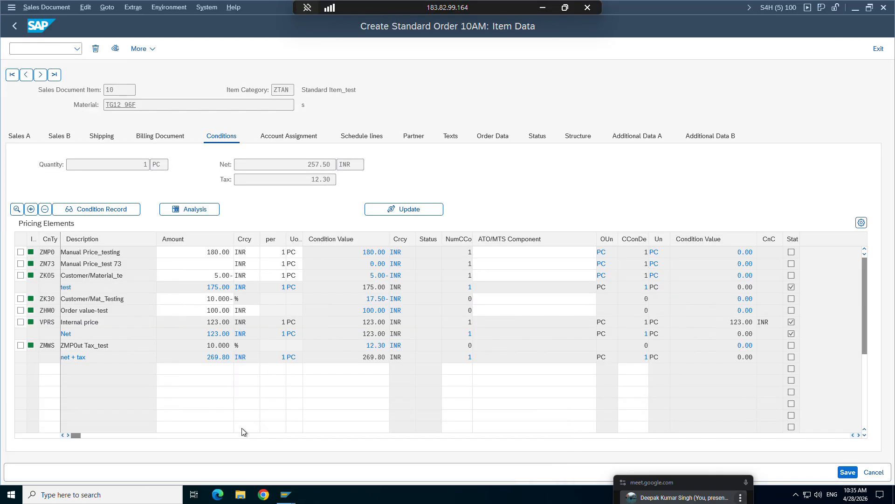
{"action": "left_click", "coordinate": [16, 49]}
{"action": "type", "text": "/nva01"}
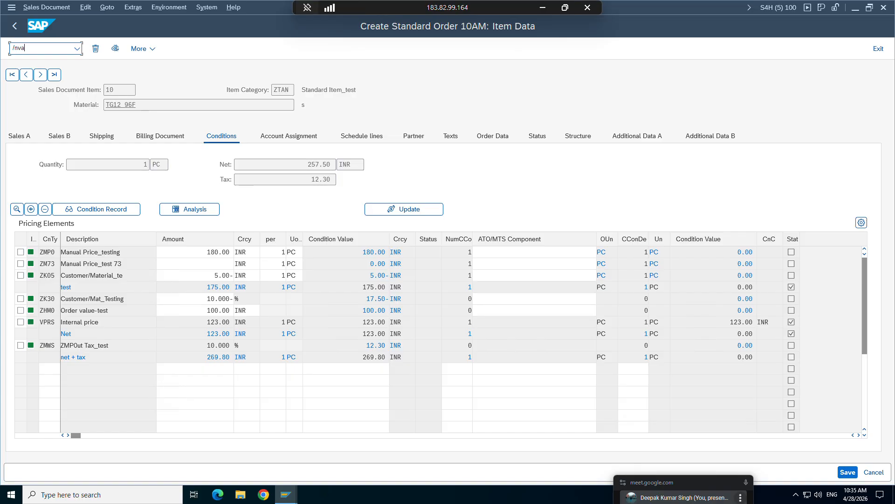
{"action": "key", "text": "Return"}
{"action": "key", "text": "Return"}
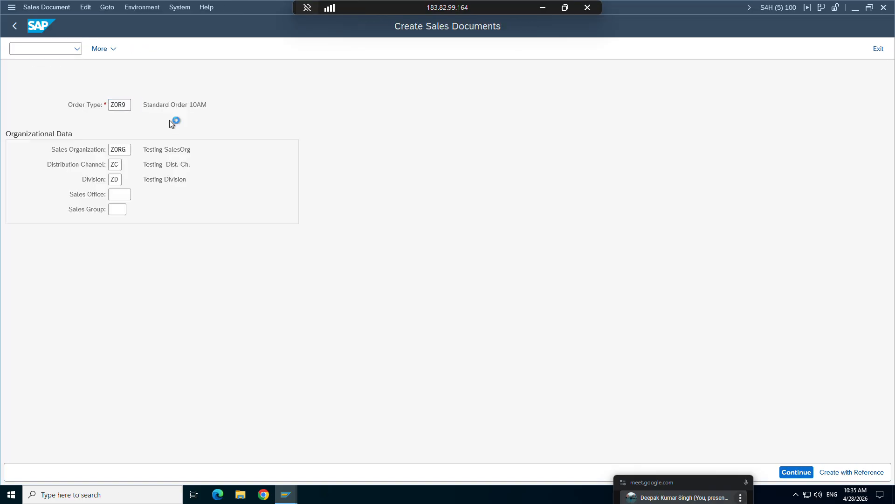
Fill in the customer number as the sold-to party and set the customer reference to ewet.
{"action": "key", "text": "space"}
{"action": "left_click", "coordinate": [124, 104]}
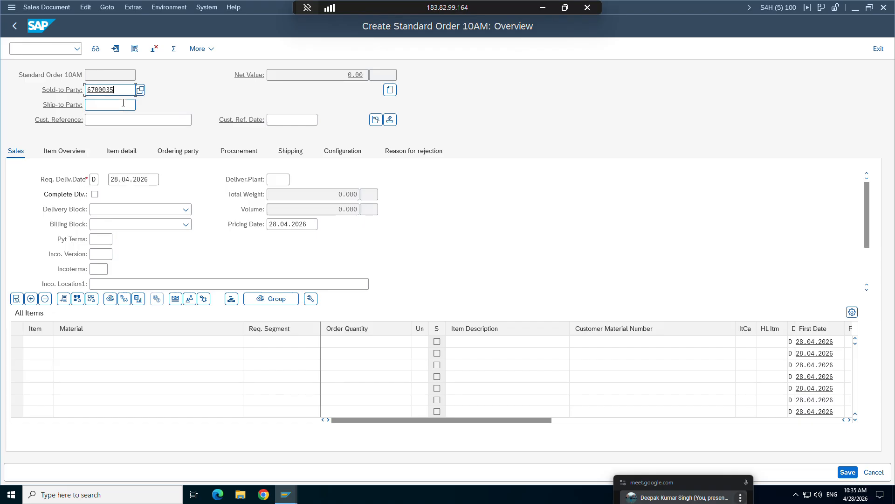
{"action": "key", "text": "Return"}
{"action": "key", "text": "space"}
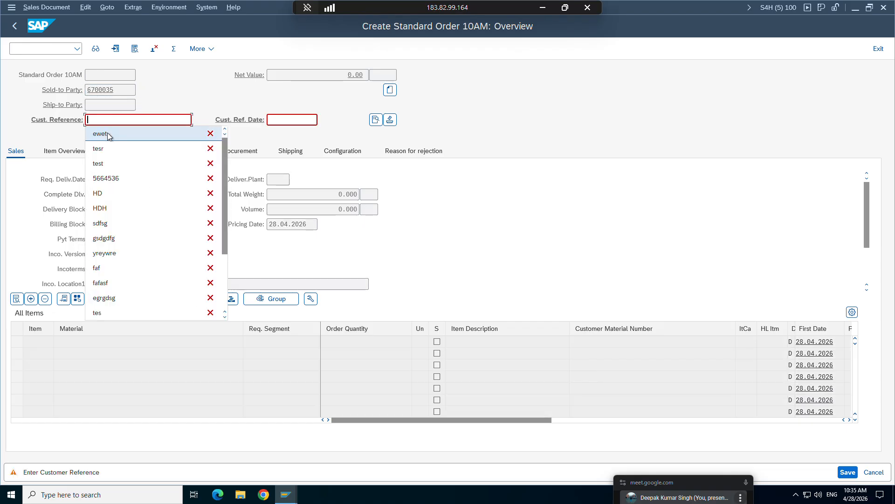
{"action": "left_click", "coordinate": [108, 133]}
{"action": "key", "text": "Return"}
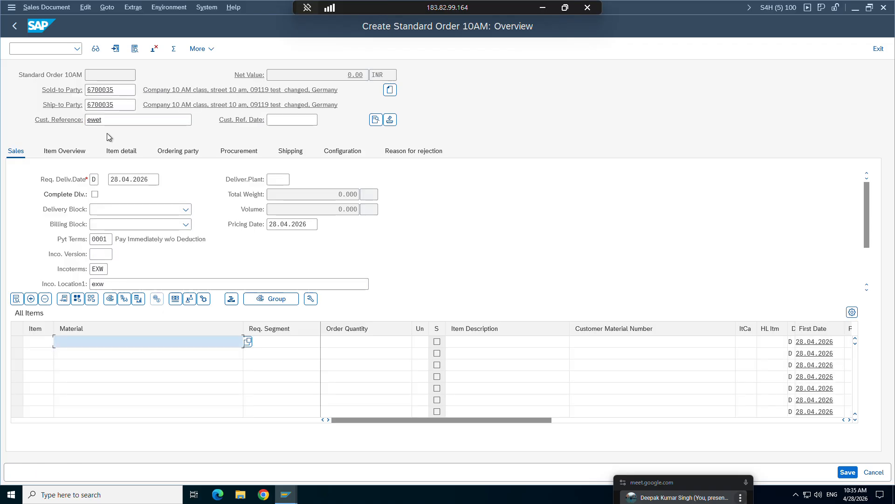
Add material TG12_96F to the order with a quantity of 1.
{"action": "key", "text": "space"}
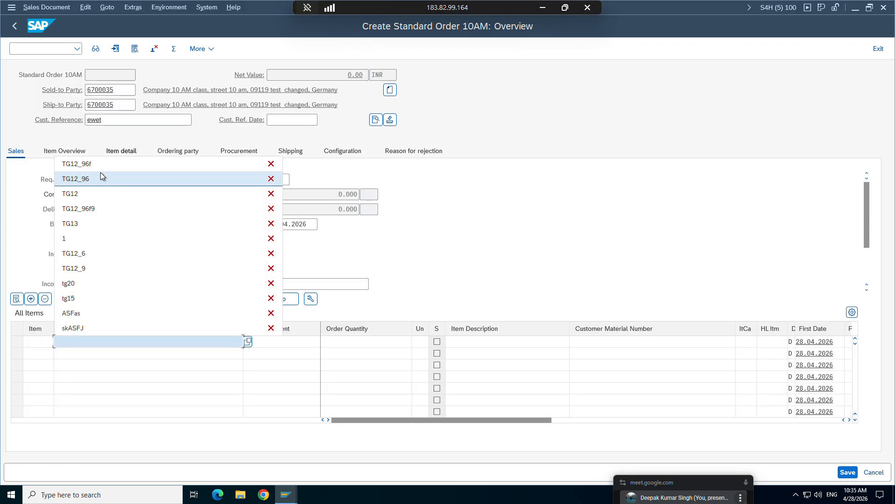
{"action": "left_click", "coordinate": [95, 165]}
{"action": "key", "text": "Return"}
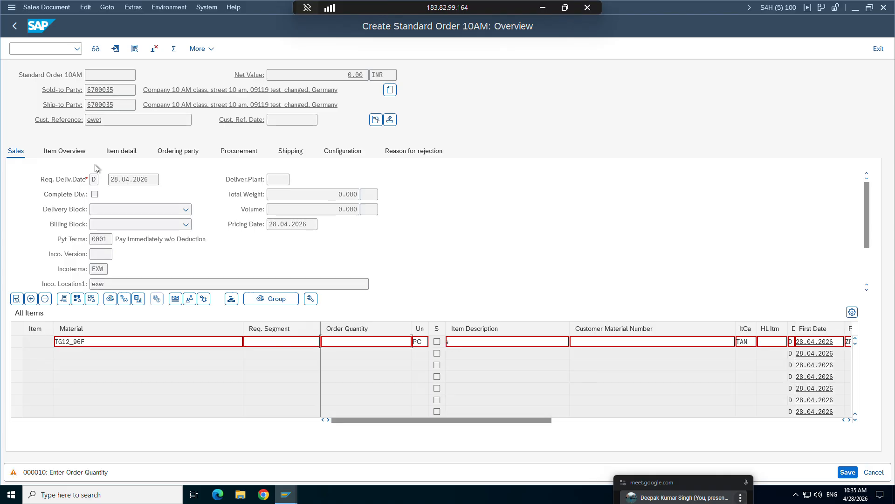
{"action": "type", "text": "1"}
{"action": "key", "text": "Return"}
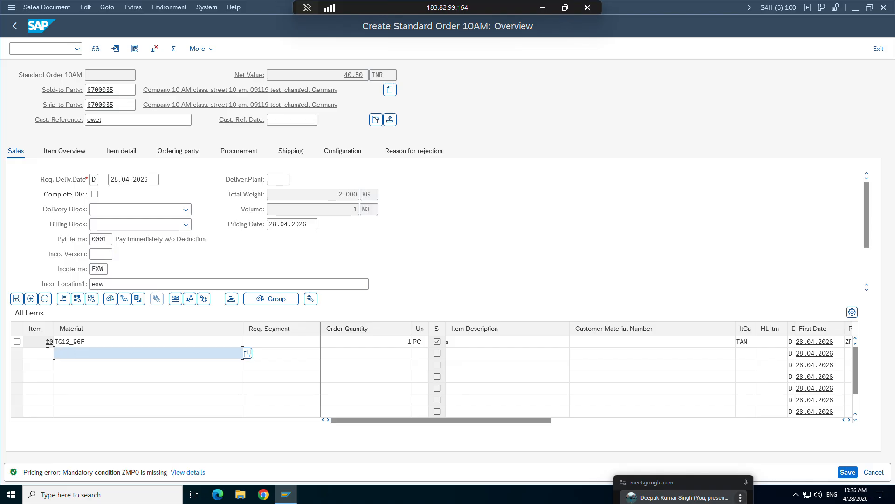
Display the conditions of item 10 and examine its net and tax values.
{"action": "double_click", "coordinate": [72, 341]}
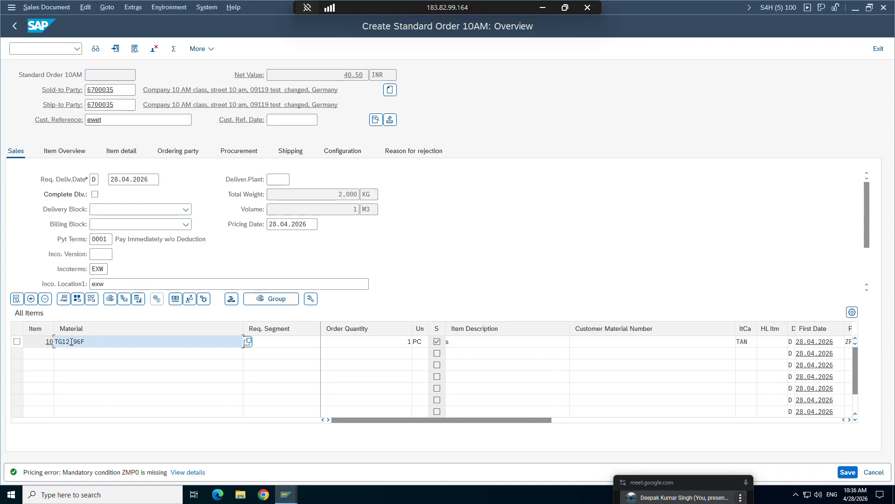
{"action": "left_click", "coordinate": [223, 136]}
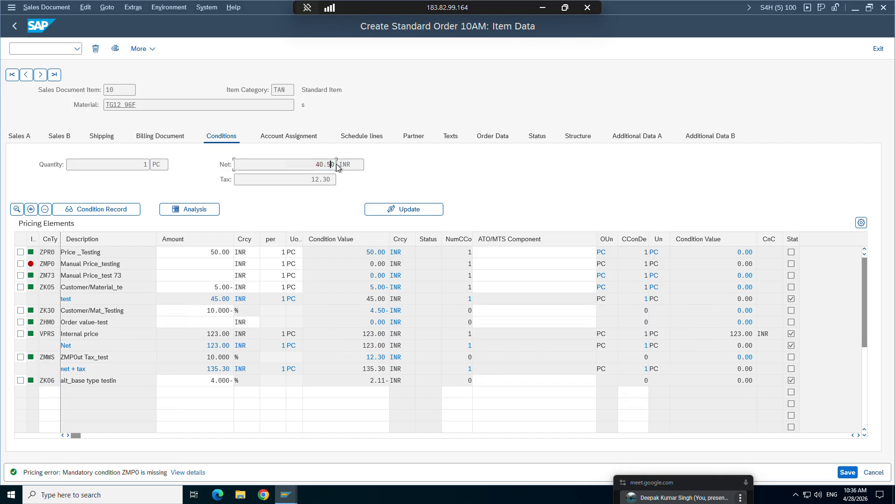
{"action": "double_click", "coordinate": [328, 180]}
{"action": "left_click", "coordinate": [328, 179]}
Compare the net + tax condition value with the values of the Net subtotal and the ZMWS tax line.
{"action": "left_click_drag", "start_coordinate": [364, 370], "coordinate": [394, 369]}
{"action": "left_click", "coordinate": [226, 369]}
{"action": "left_click_drag", "start_coordinate": [363, 345], "coordinate": [385, 345]}
{"action": "left_click", "coordinate": [385, 345]}
{"action": "left_click", "coordinate": [51, 356]}
{"action": "left_click", "coordinate": [375, 357]}
{"action": "left_click_drag", "start_coordinate": [366, 357], "coordinate": [375, 357]}
{"action": "left_click", "coordinate": [379, 352]}
{"action": "left_click", "coordinate": [368, 368]}
Check step 80 in the ZPRICP control data against the net + tax line in the order's item conditions.
{"action": "mouse_move", "coordinate": [286, 495]}
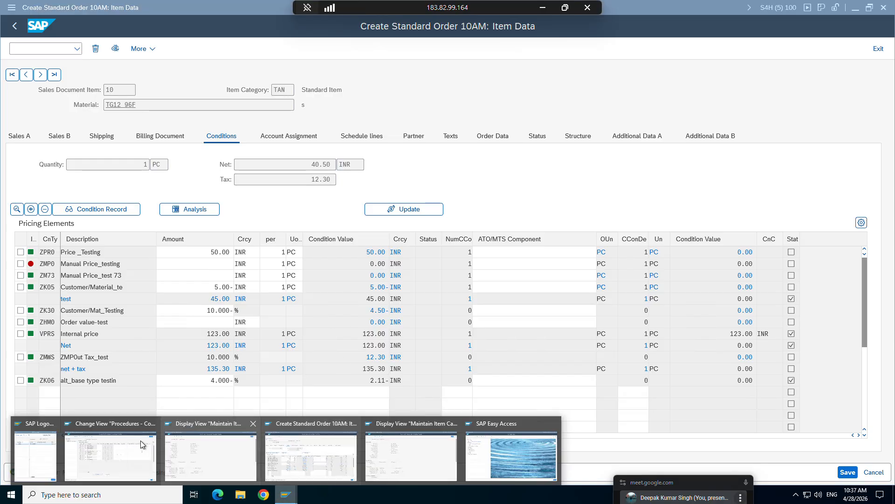
{"action": "left_click", "coordinate": [135, 466]}
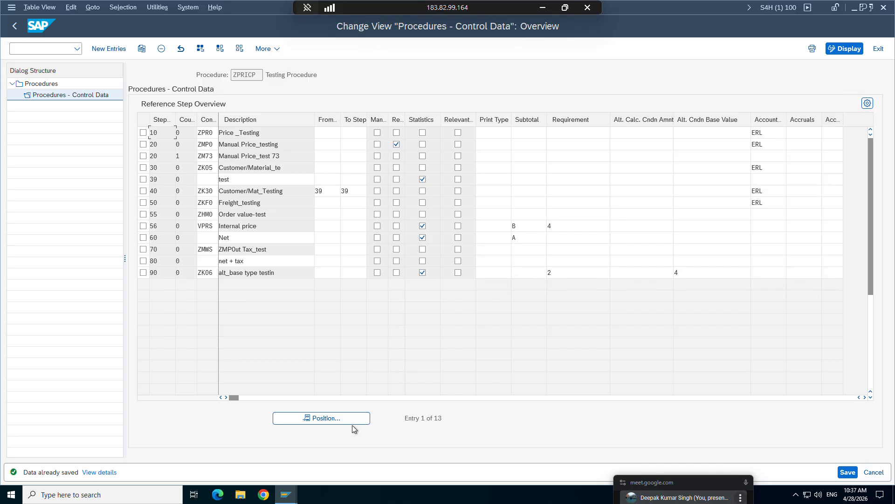
{"action": "mouse_move", "coordinate": [285, 494]}
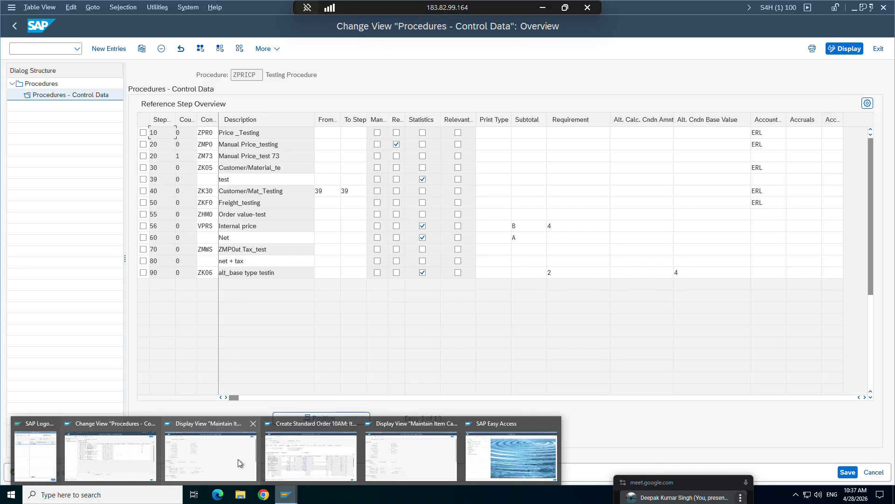
{"action": "left_click", "coordinate": [311, 454]}
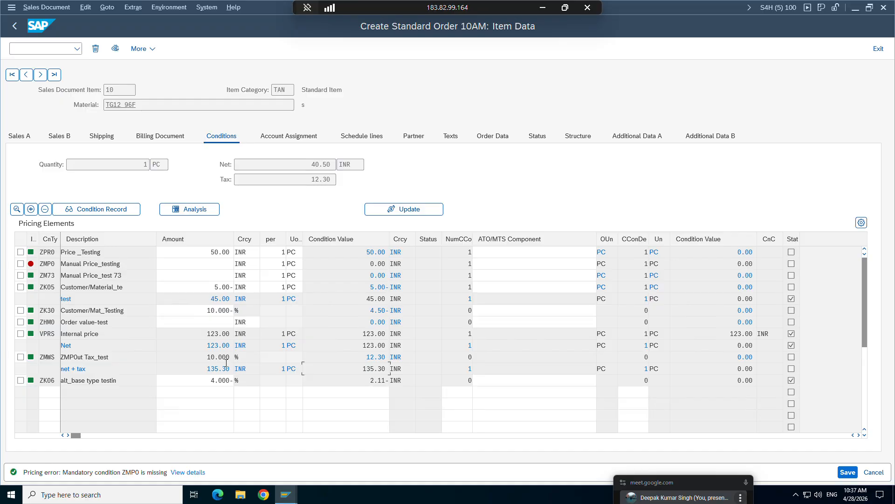
Return to the ZPRICP control data, set the alternative calculation routine of step 80 to 4 and save.
{"action": "mouse_move", "coordinate": [285, 495]}
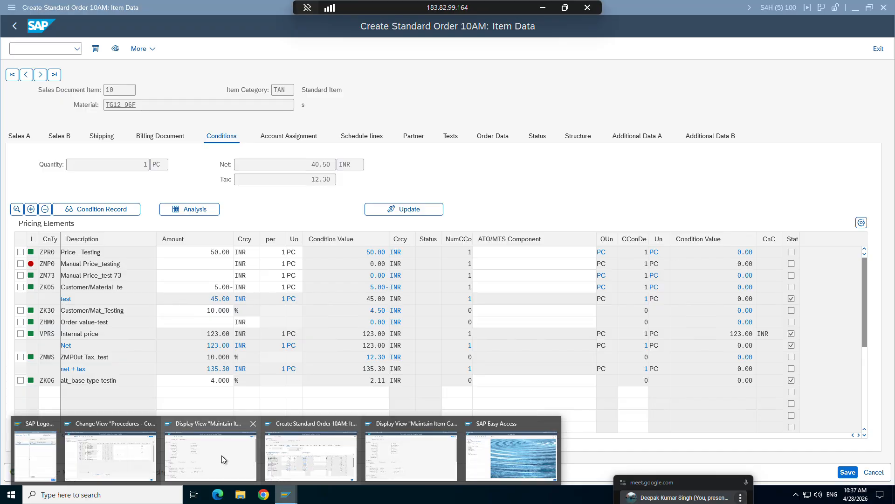
{"action": "left_click", "coordinate": [138, 455]}
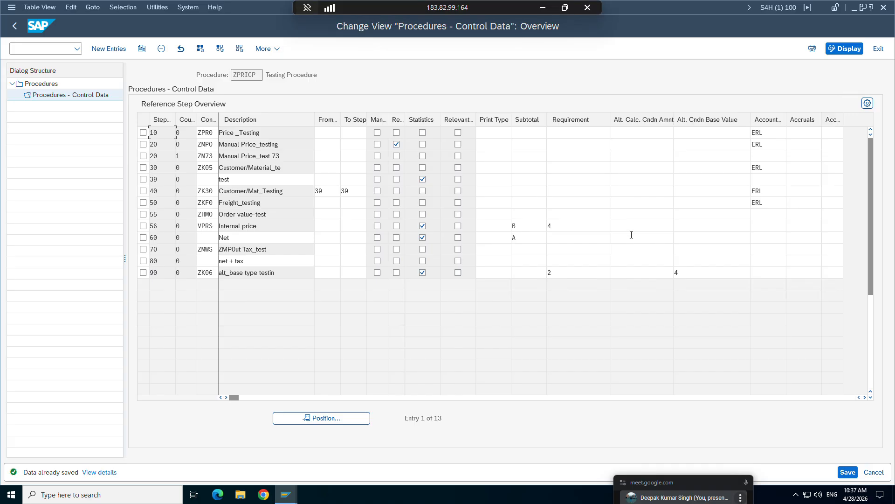
{"action": "left_click", "coordinate": [628, 264]}
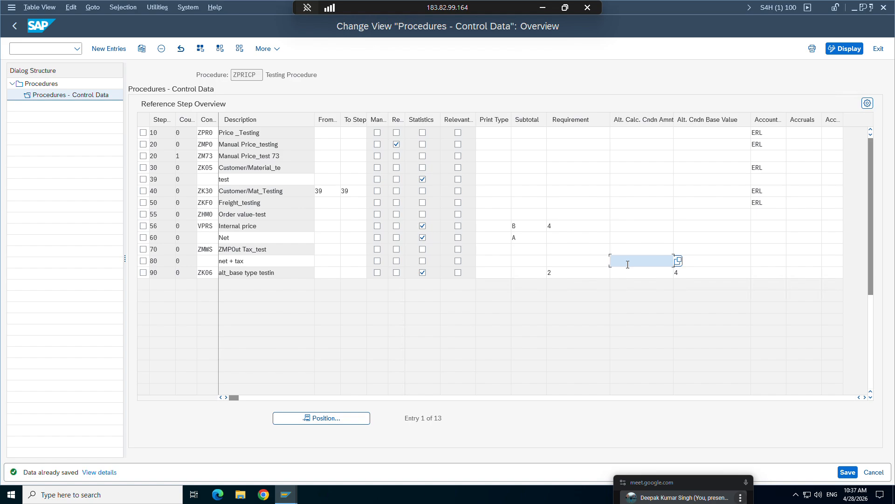
{"action": "key", "text": "ctrl+s"}
Select the alternative condition base value of step 90 and switch to the Details.xlsx workbook in Excel.
{"action": "left_click", "coordinate": [687, 273]}
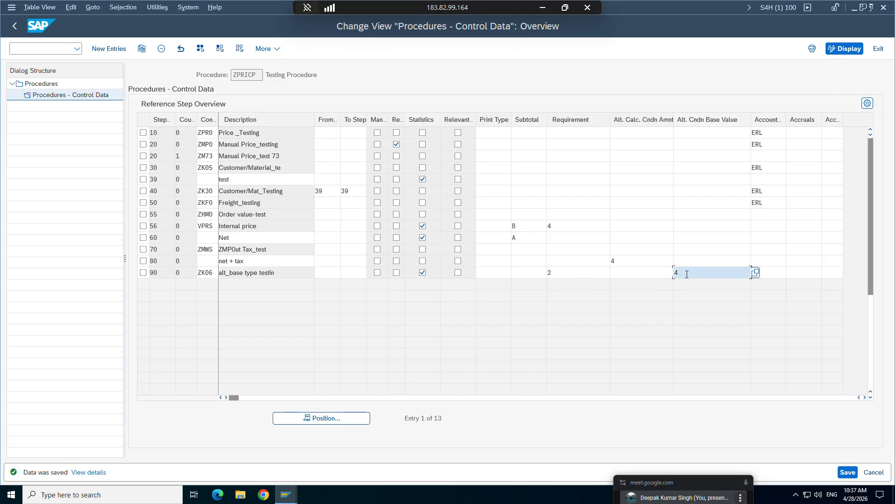
{"action": "left_click", "coordinate": [542, 7]}
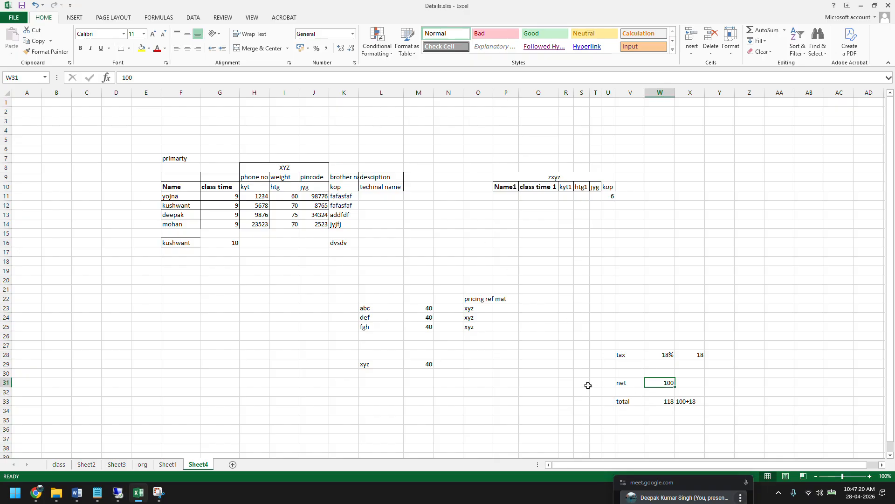
Add the headings "alt cal amout" in Z24 and "alt cal base amout" in AA24, and widen columns Z and AA to fit.
{"action": "left_click_drag", "start_coordinate": [582, 383], "coordinate": [657, 382]}
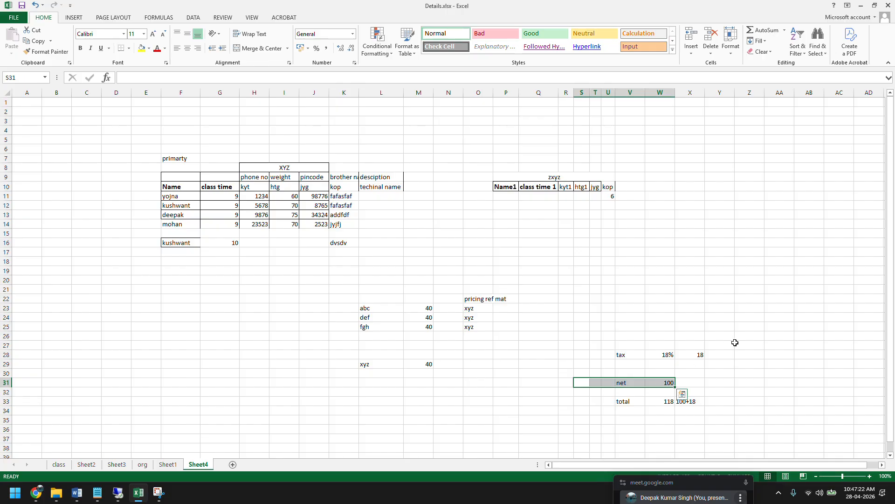
{"action": "left_click", "coordinate": [749, 318]}
{"action": "type", "text": "al"}
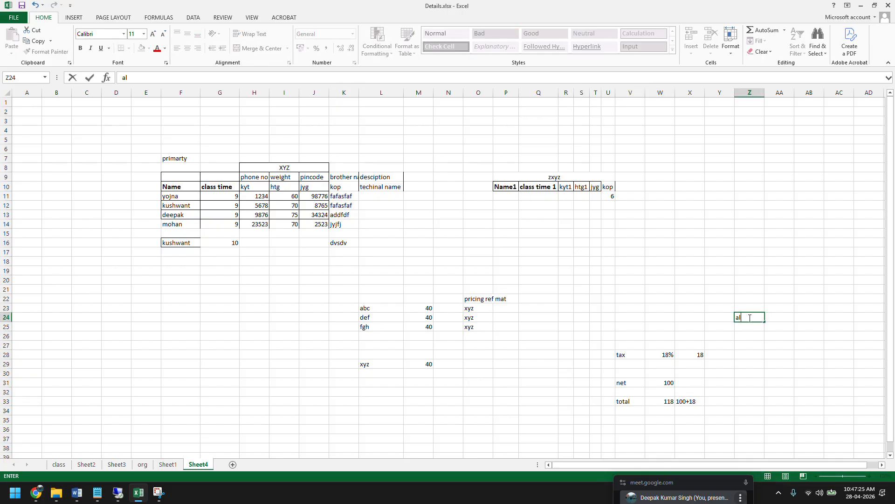
{"action": "type", "text": "t cal amt"}
{"action": "key", "text": "Tab"}
{"action": "type", "text": "al"}
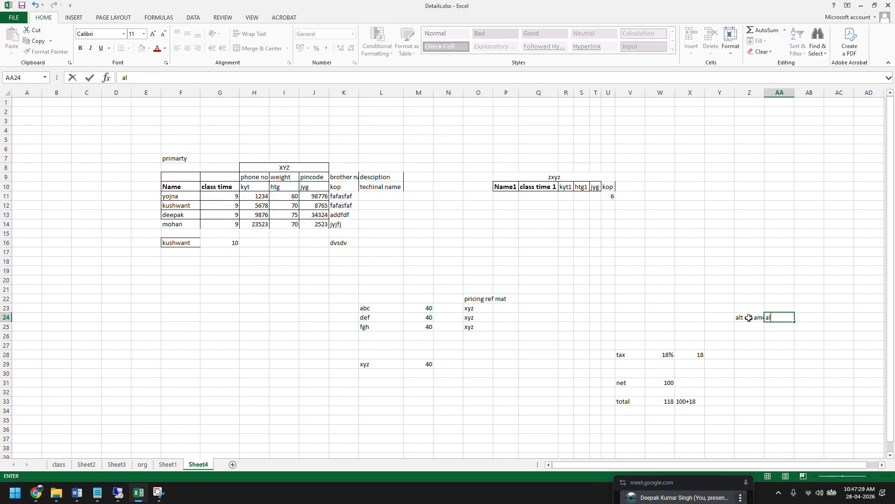
{"action": "type", "text": "t cal base amout"}
{"action": "key", "text": "Return"}
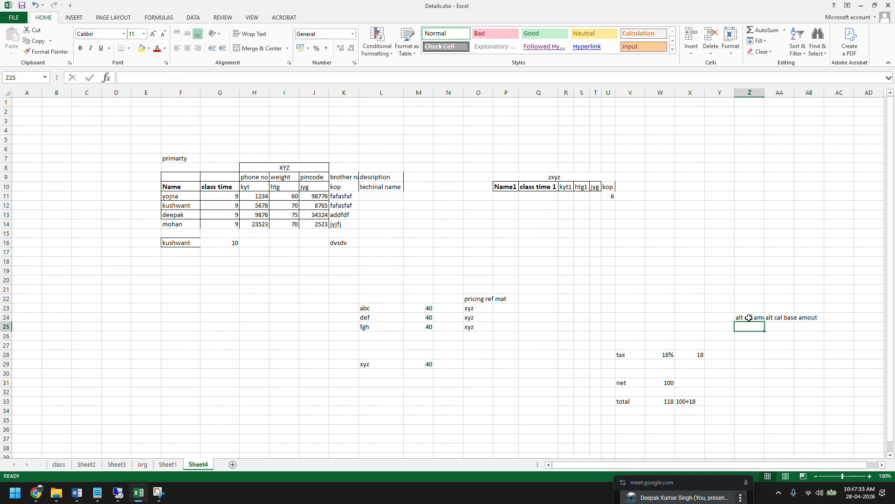
{"action": "left_click_drag", "start_coordinate": [765, 93], "coordinate": [867, 93]}
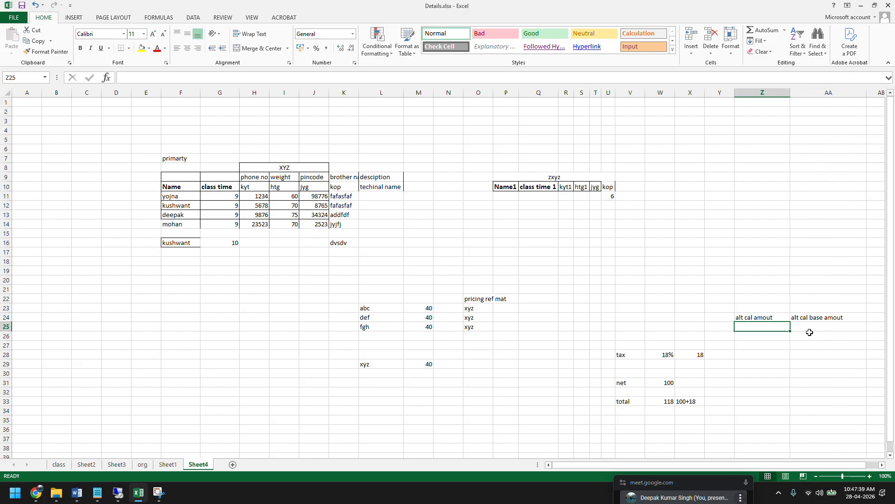
Enter 100 in AA26 as the example value for the alt cal base amout column.
{"action": "left_click", "coordinate": [810, 334]}
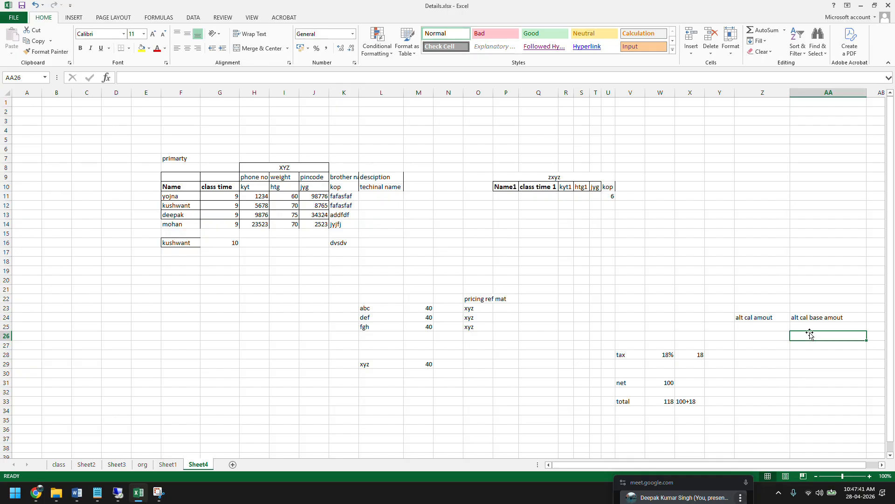
{"action": "left_click", "coordinate": [661, 357]}
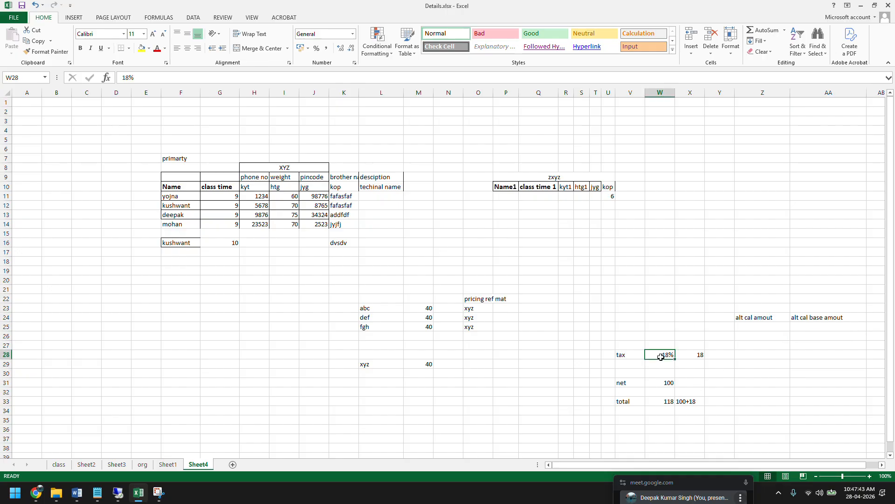
{"action": "left_click", "coordinate": [811, 337]}
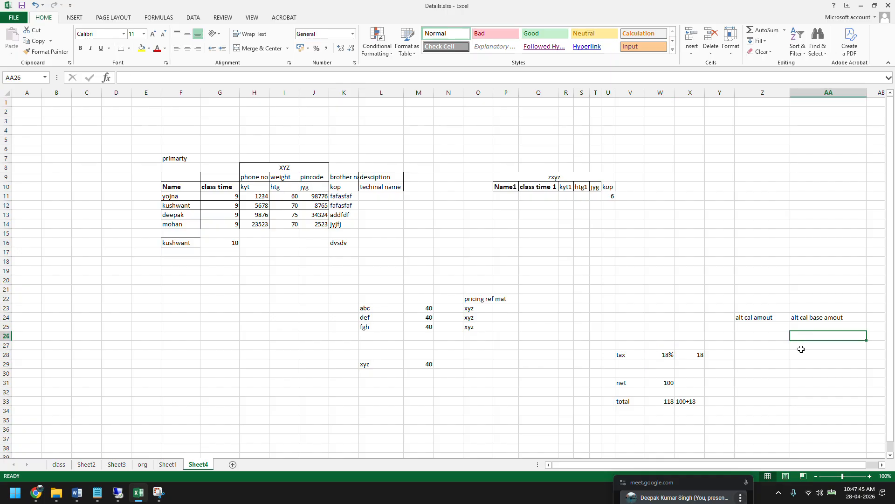
{"action": "type", "text": "100"}
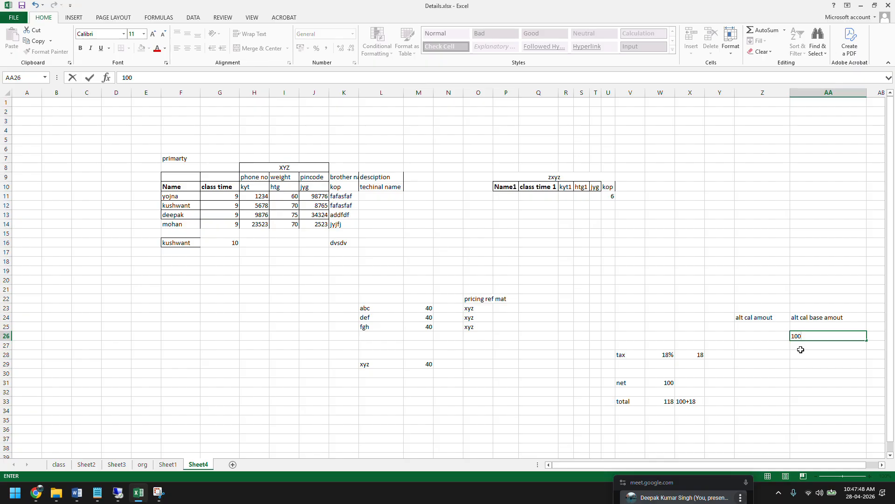
{"action": "left_click", "coordinate": [801, 351]}
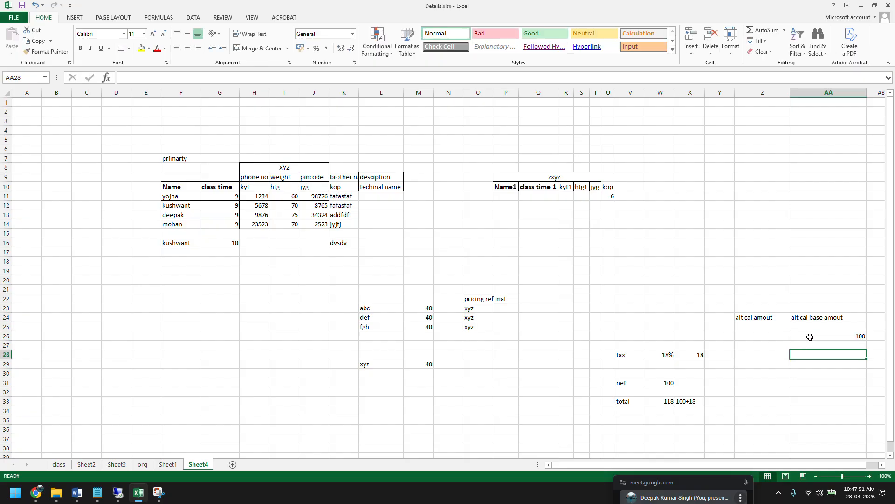
Enter 118 in Z26 as the example value for the alt cal amout column.
{"action": "left_click", "coordinate": [667, 354]}
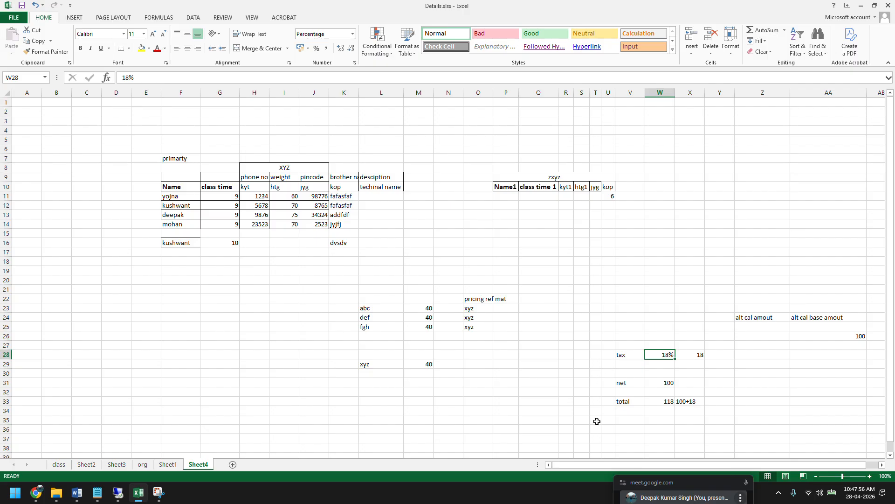
{"action": "left_click", "coordinate": [758, 317]}
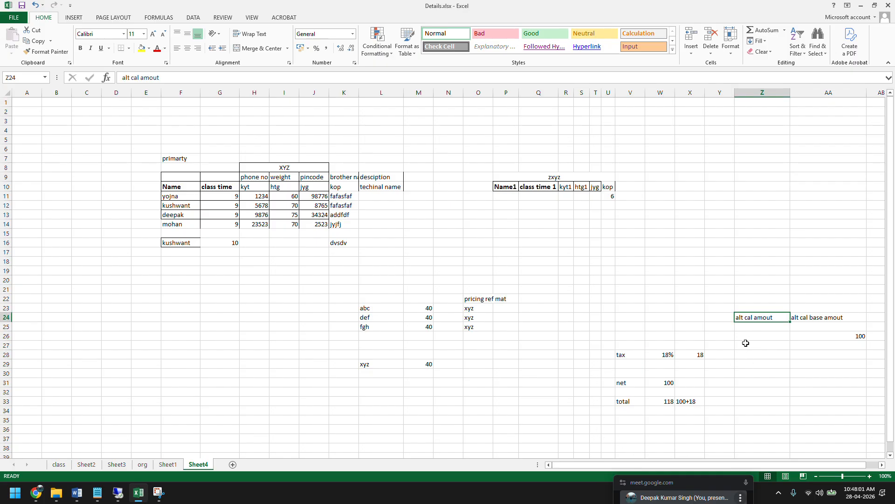
{"action": "left_click", "coordinate": [746, 337]}
{"action": "type", "text": "118"}
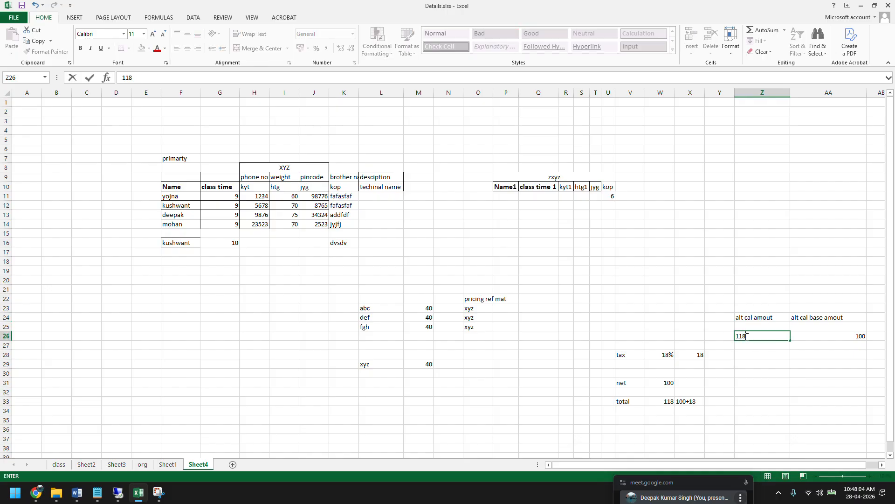
{"action": "key", "text": "Return"}
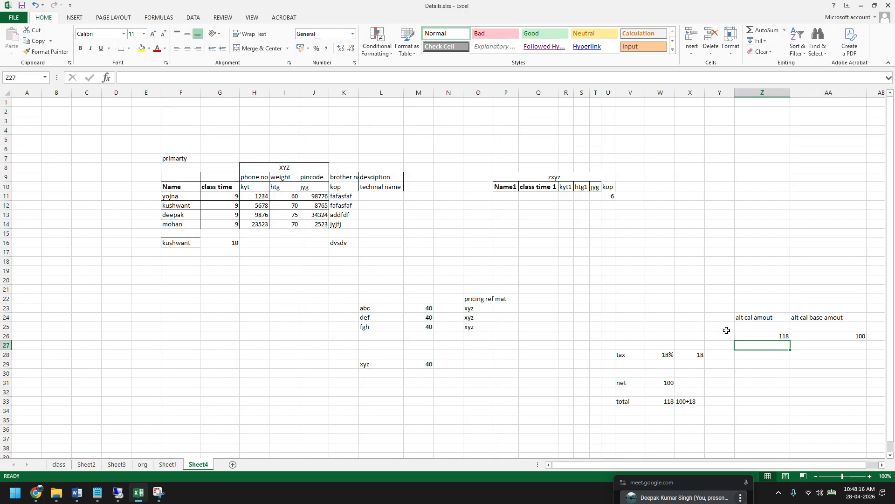
Switch to the ZPRICP control data in SAP and examine step 80's alternative calculation routine and step 90's condition type ZK06.
{"action": "left_click", "coordinate": [118, 492]}
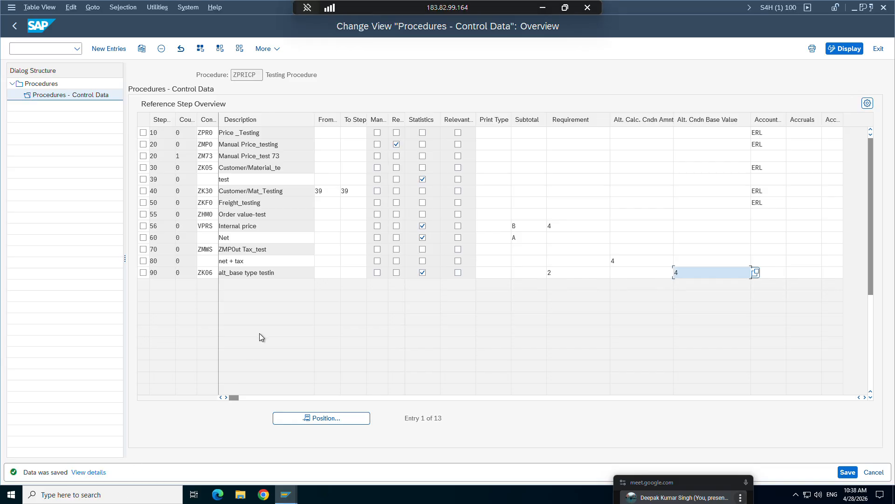
{"action": "left_click", "coordinate": [619, 259]}
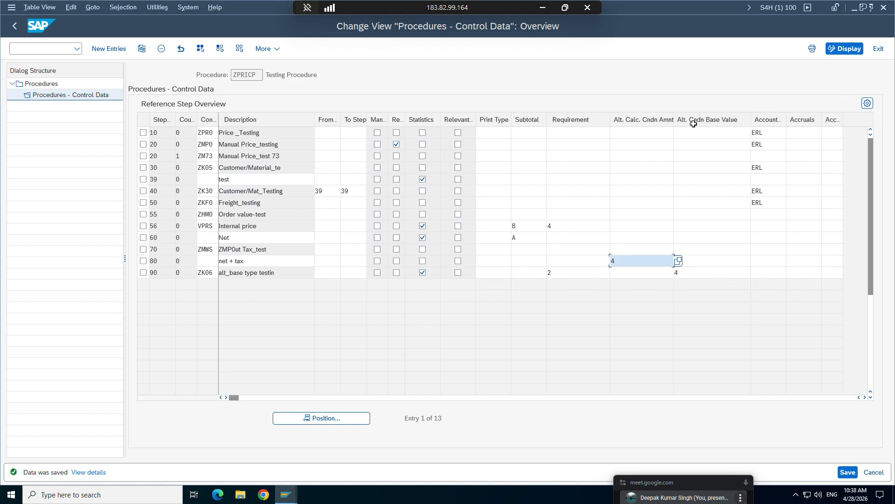
{"action": "left_click", "coordinate": [212, 276]}
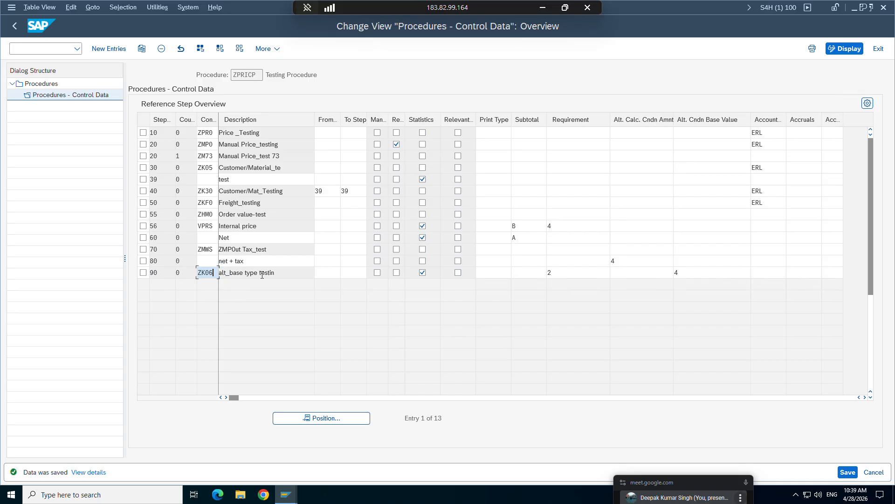
{"action": "key", "text": "Tab"}
{"action": "left_click", "coordinate": [619, 261]}
Choose routine 4, Net value + tax, from the available routines as the alternative condition base value of step 90.
{"action": "left_click", "coordinate": [685, 271]}
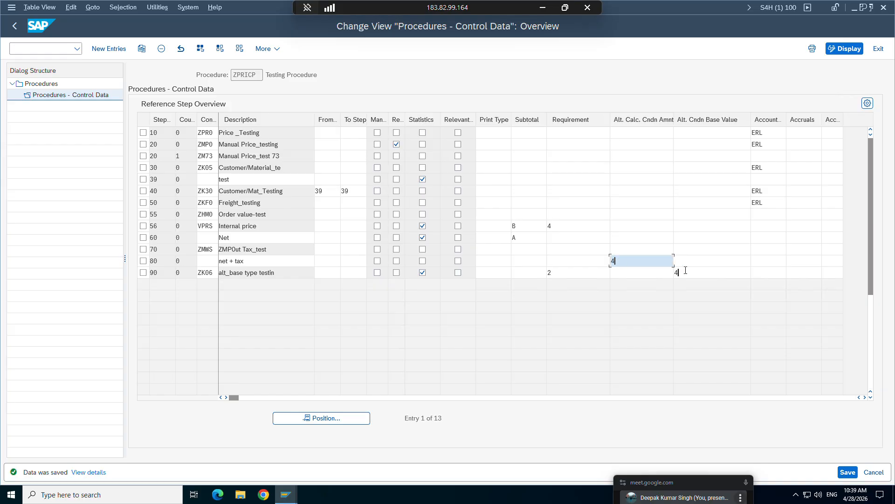
{"action": "left_click", "coordinate": [756, 272]}
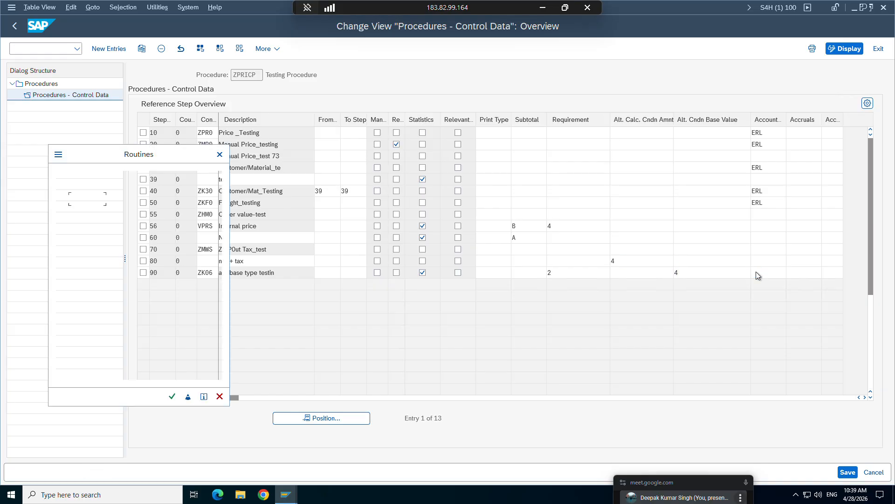
{"action": "left_click", "coordinate": [63, 235]}
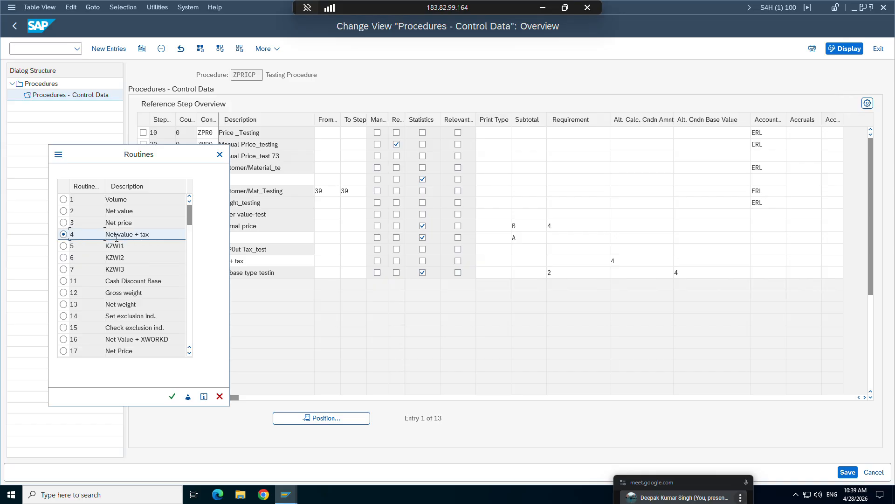
{"action": "key", "text": "Return"}
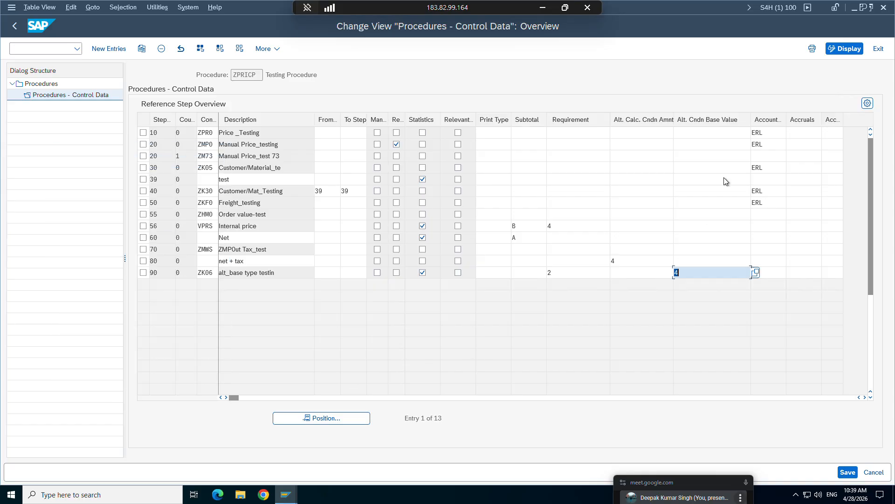
{"action": "left_click", "coordinate": [683, 273]}
{"action": "left_click_drag", "start_coordinate": [689, 272], "coordinate": [673, 272]}
Highlight the net + tax row of step 80 and the ZK06 row of step 90 to compare their routines.
{"action": "left_click", "coordinate": [454, 291]}
{"action": "left_click", "coordinate": [143, 261]}
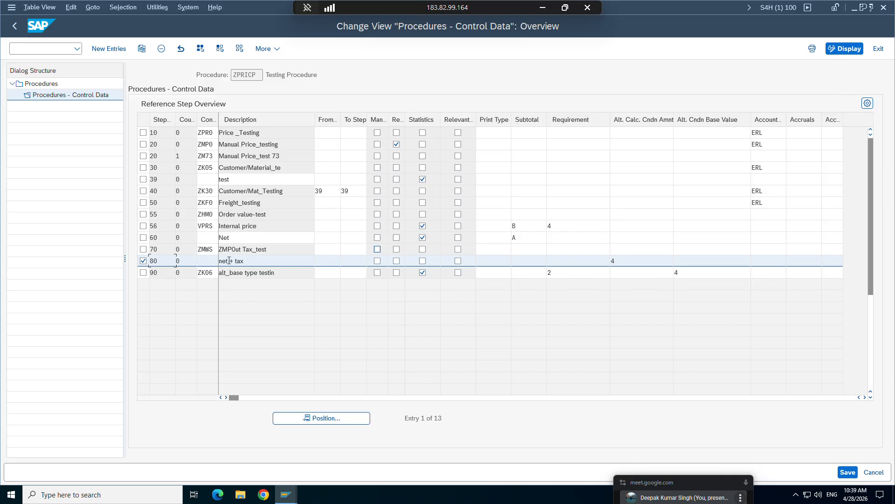
{"action": "left_click", "coordinate": [143, 272]}
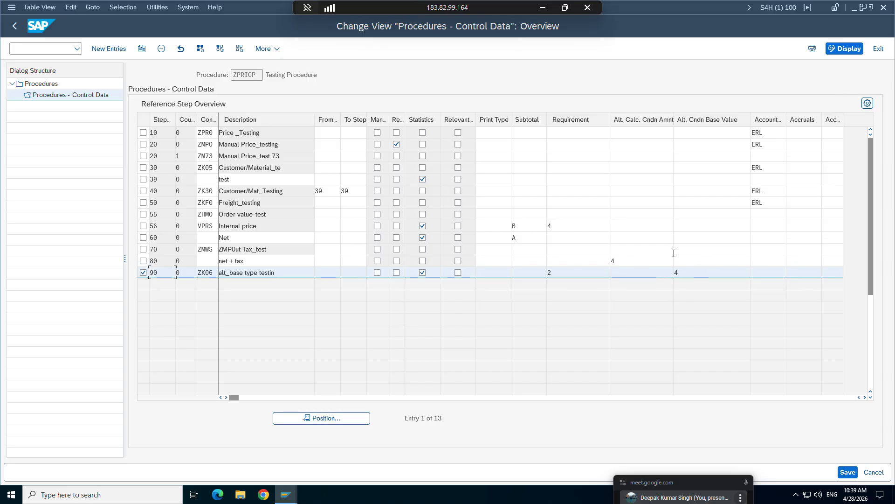
Switch to the sales order window and start a new Standard Order 10AM with transaction /nva01.
{"action": "mouse_move", "coordinate": [286, 489]}
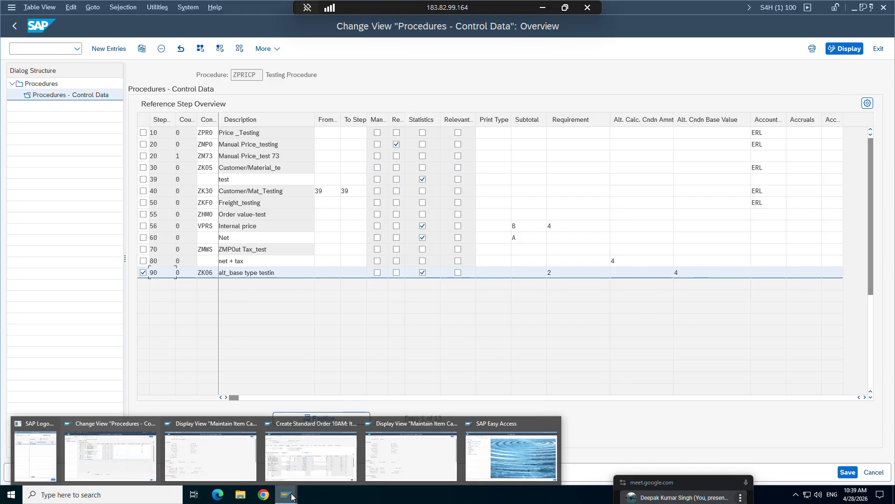
{"action": "left_click", "coordinate": [294, 454]}
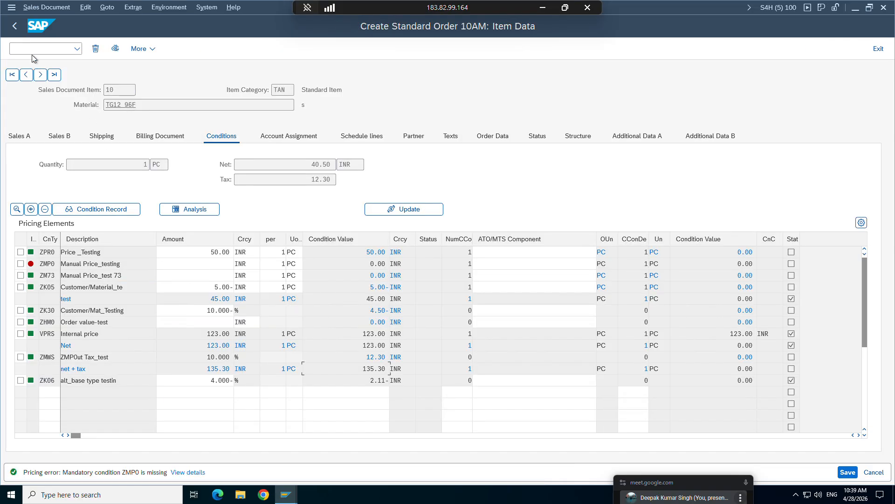
{"action": "type", "text": "/nva01"}
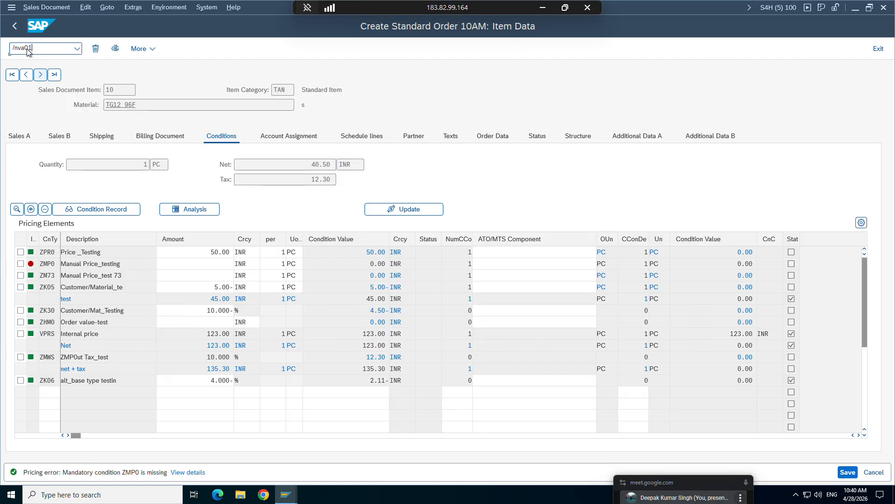
{"action": "key", "text": "Return"}
{"action": "key", "text": "Return"}
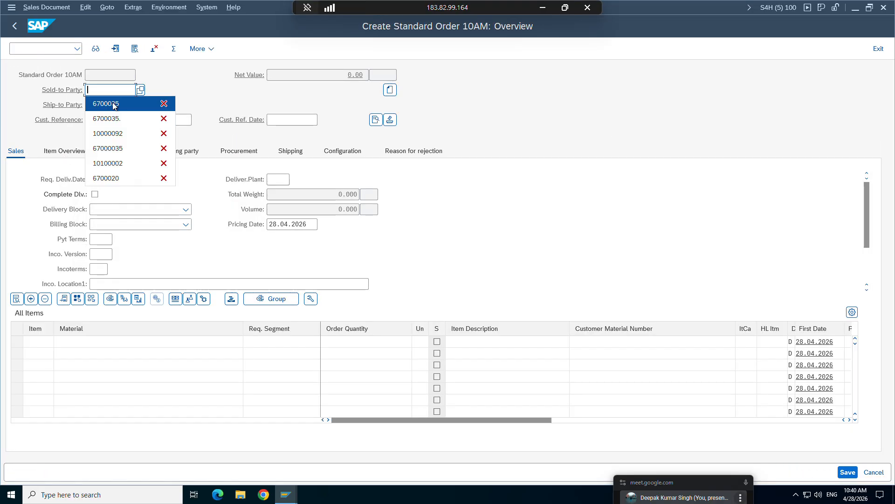
Fill in the order's sold-to party number and the customer reference ewet.
{"action": "left_click", "coordinate": [114, 104]}
{"action": "key", "text": "Return"}
{"action": "left_click", "coordinate": [116, 124]}
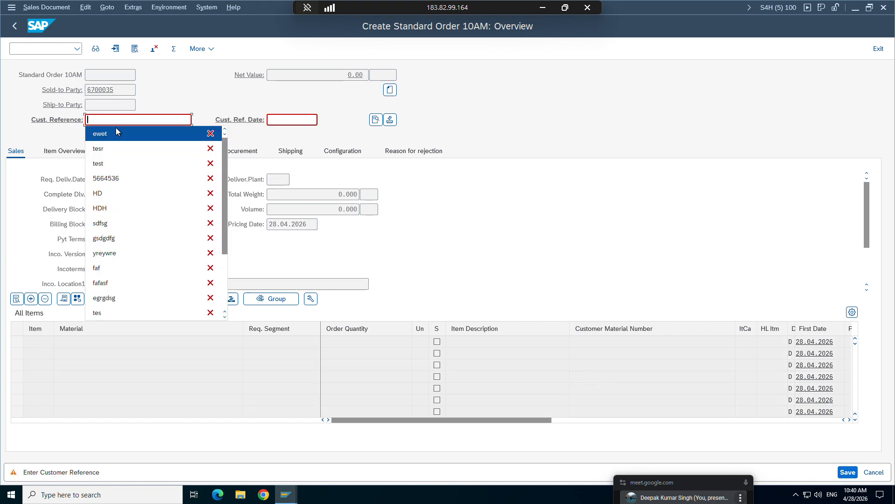
{"action": "left_click", "coordinate": [116, 127]}
{"action": "key", "text": "Return"}
Add material TG12_96f as the first item of the order.
{"action": "left_click", "coordinate": [96, 341]}
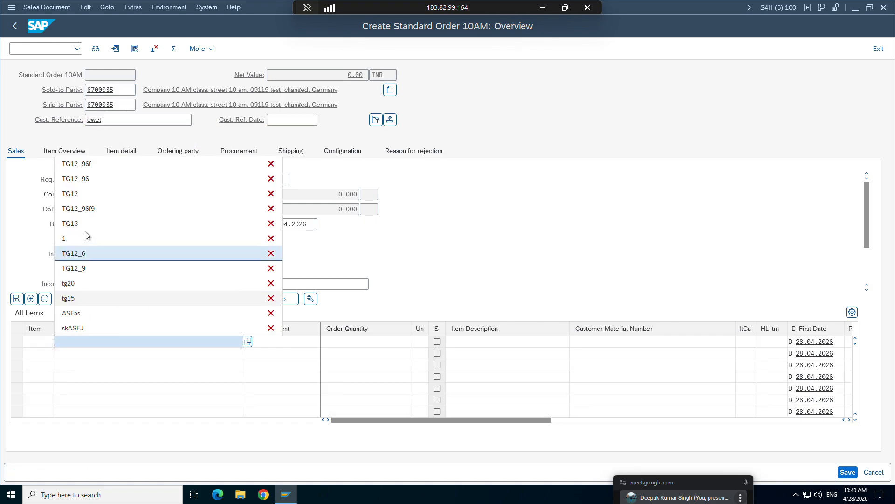
{"action": "left_click", "coordinate": [92, 166]}
{"action": "key", "text": "Return"}
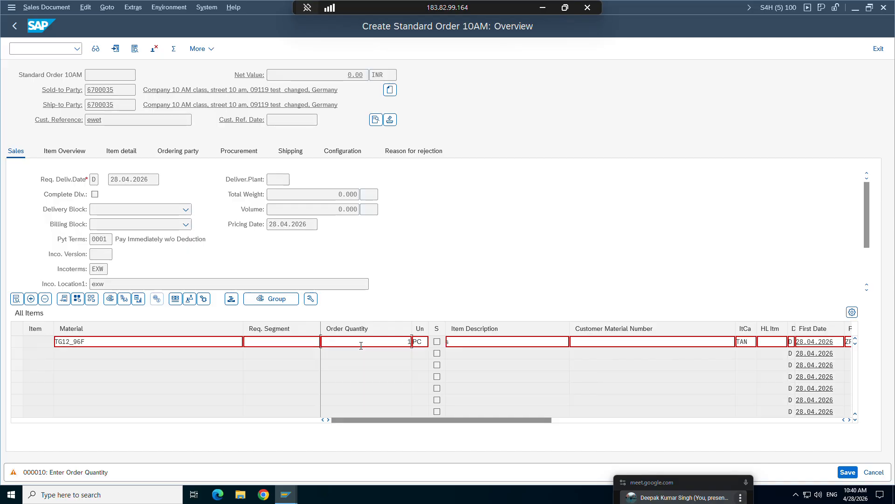
{"action": "key", "text": "Return"}
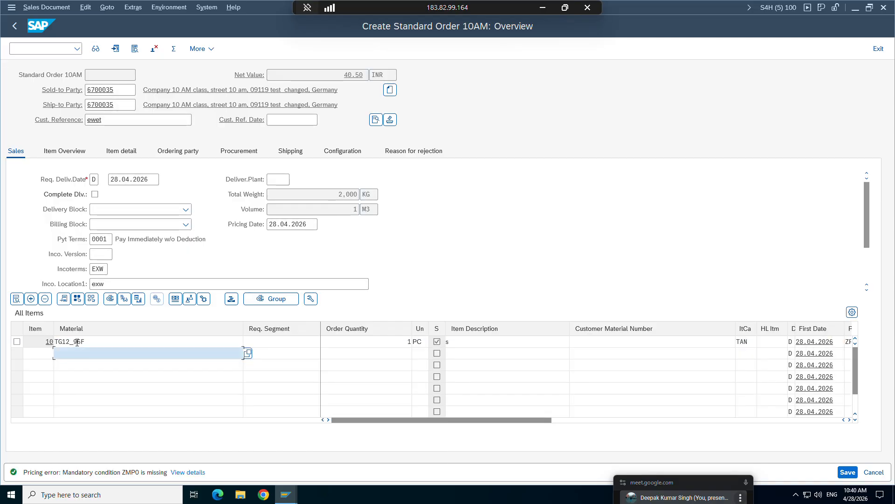
Open the pricing conditions of item 10 and select the ZK06 alt_base type line.
{"action": "double_click", "coordinate": [77, 342]}
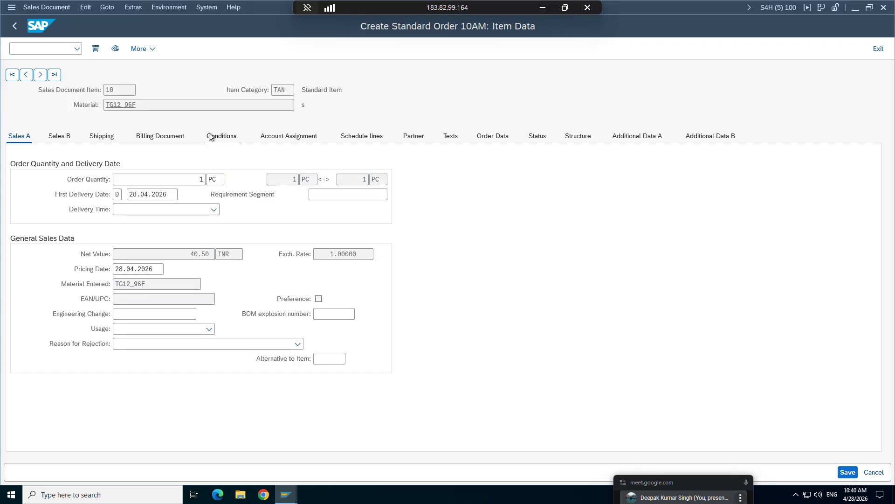
{"action": "left_click", "coordinate": [210, 136]}
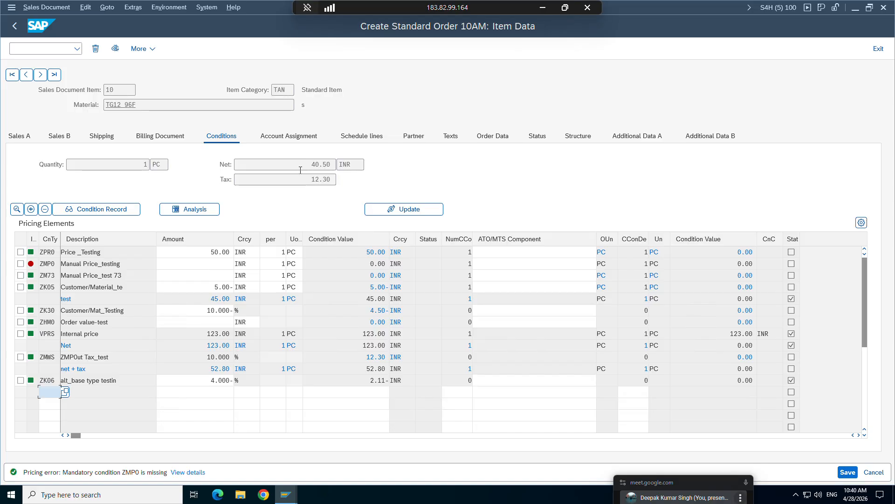
{"action": "left_click", "coordinate": [20, 381]}
Return to the ZPRICP control data and check the alternative condition base value of step 90.
{"action": "mouse_move", "coordinate": [286, 494]}
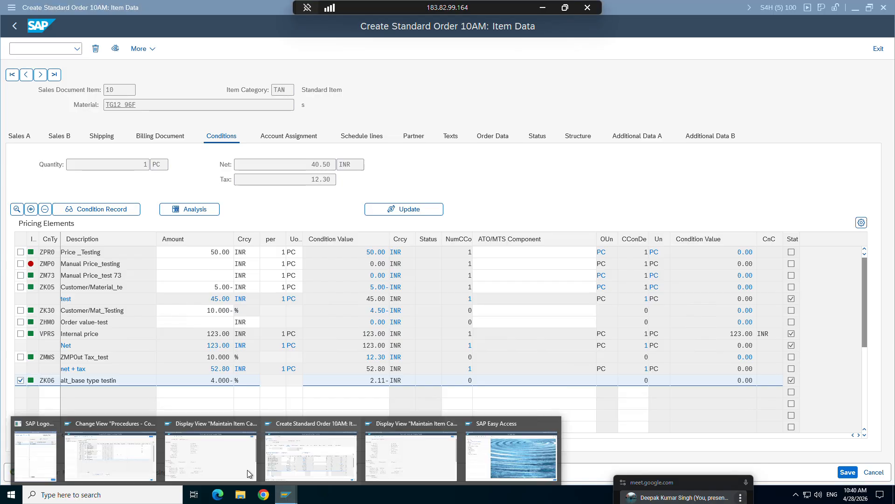
{"action": "left_click", "coordinate": [136, 451]}
{"action": "left_click", "coordinate": [691, 271]}
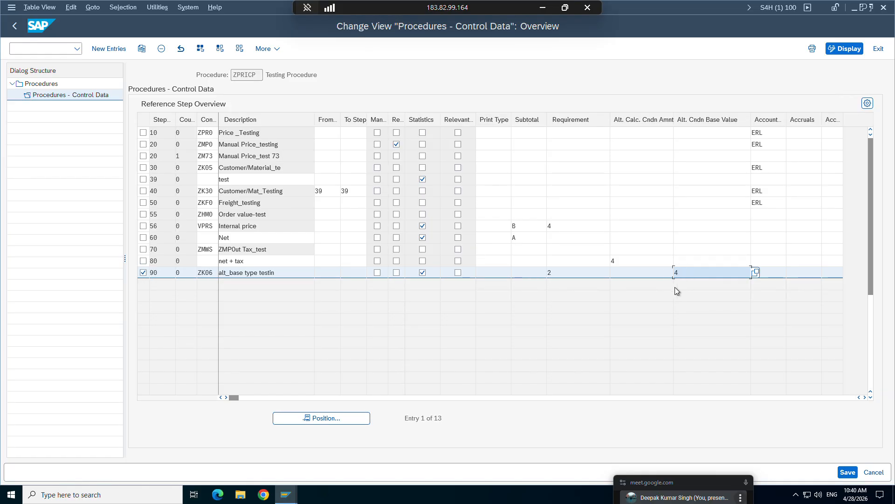
Return to the sales order's item conditions and check the amount of the ZK06 alt_base type line.
{"action": "left_click", "coordinate": [286, 495]}
{"action": "left_click", "coordinate": [295, 447]}
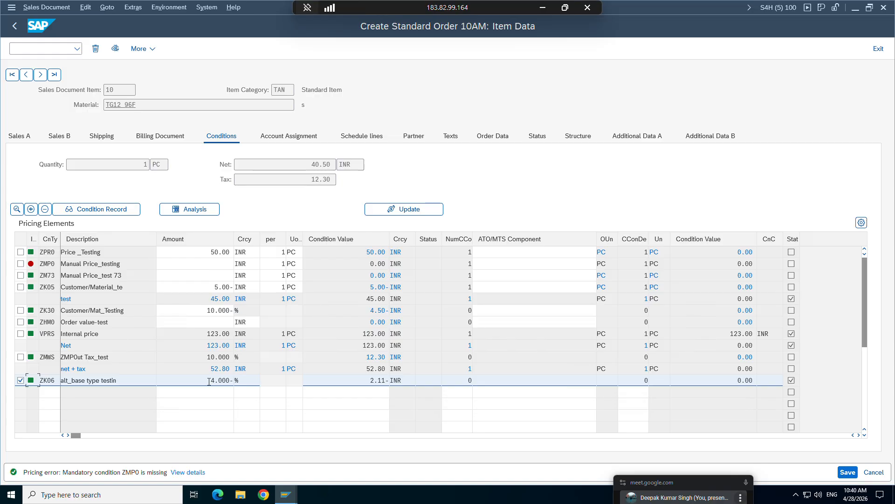
{"action": "left_click_drag", "start_coordinate": [209, 382], "coordinate": [237, 382]}
{"action": "left_click", "coordinate": [238, 381]}
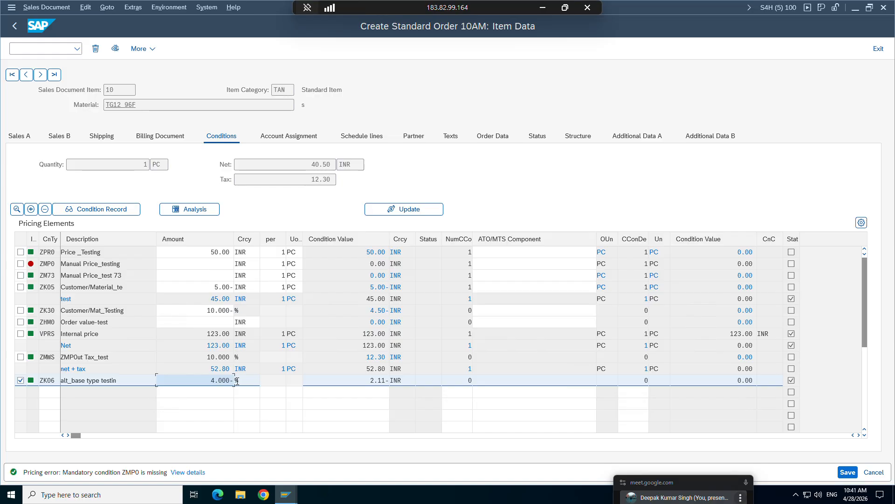
Switch to Excel with a new blank workbook and dismiss the recovered files, removing them from the recovery list.
{"action": "left_click", "coordinate": [11, 497]}
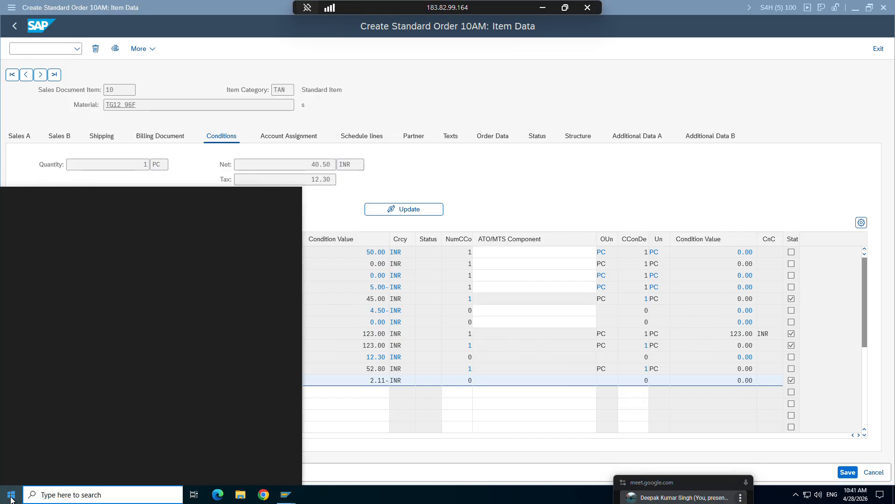
{"action": "type", "text": "excel"}
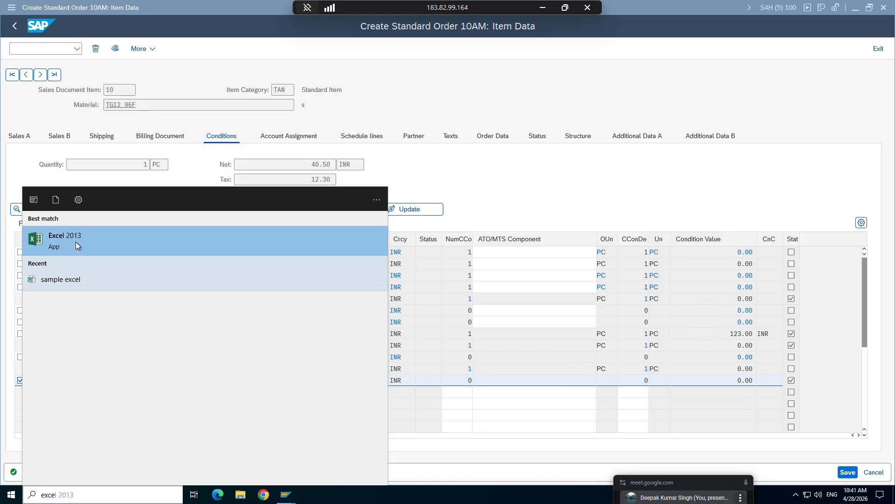
{"action": "left_click", "coordinate": [76, 243]}
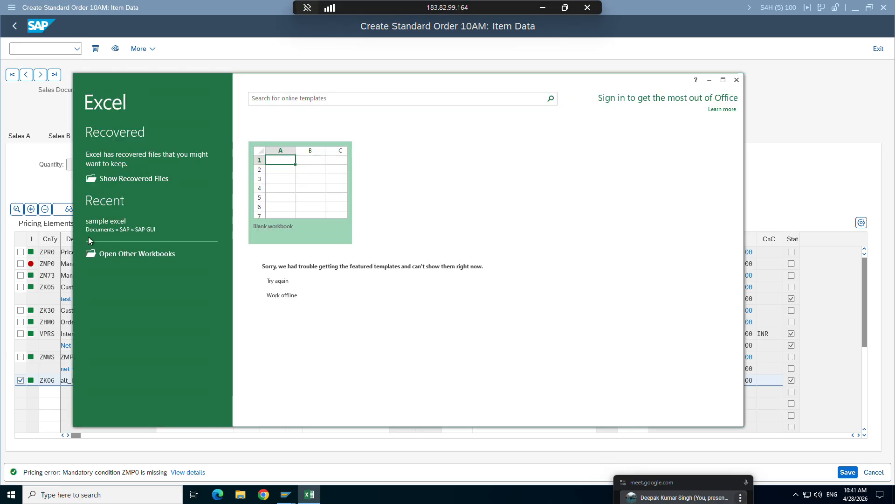
{"action": "left_click", "coordinate": [310, 173]}
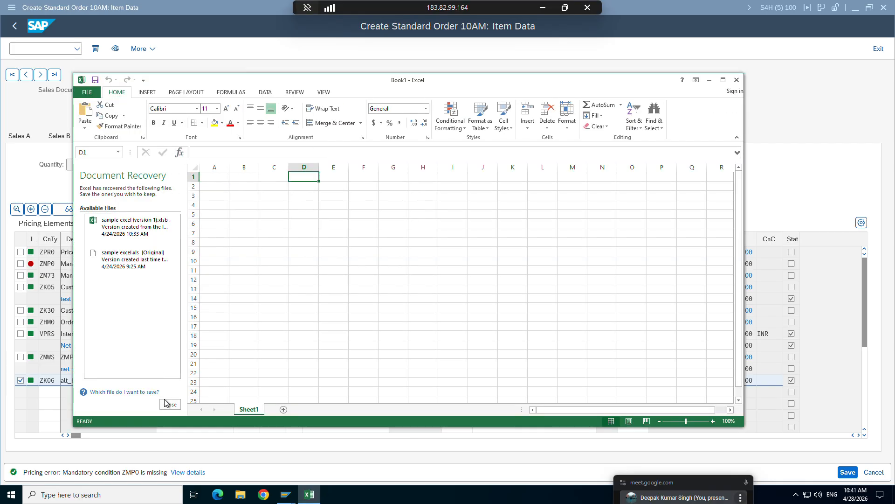
{"action": "left_click", "coordinate": [171, 403]}
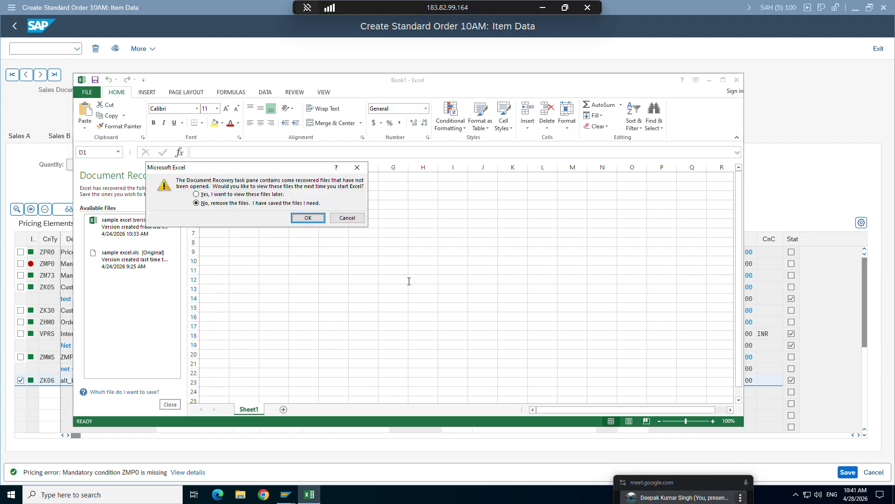
{"action": "left_click", "coordinate": [348, 218]}
{"action": "left_click", "coordinate": [348, 218]}
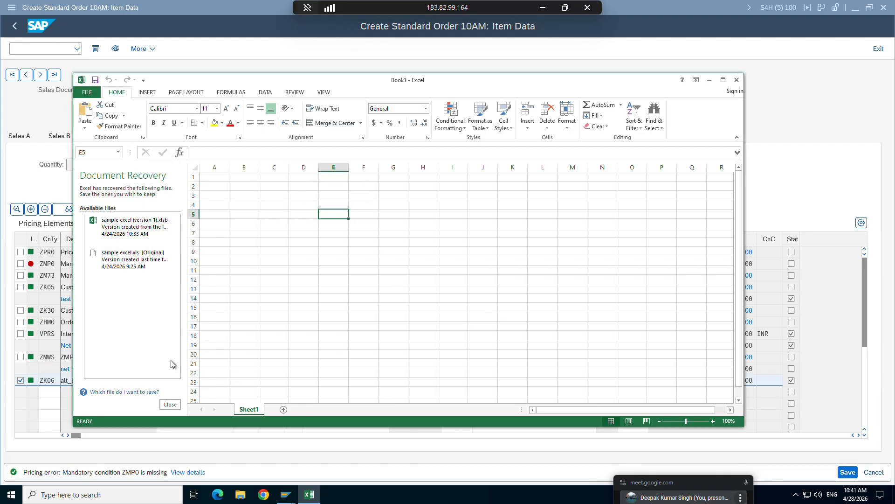
{"action": "left_click", "coordinate": [170, 404]}
{"action": "left_click", "coordinate": [311, 219]}
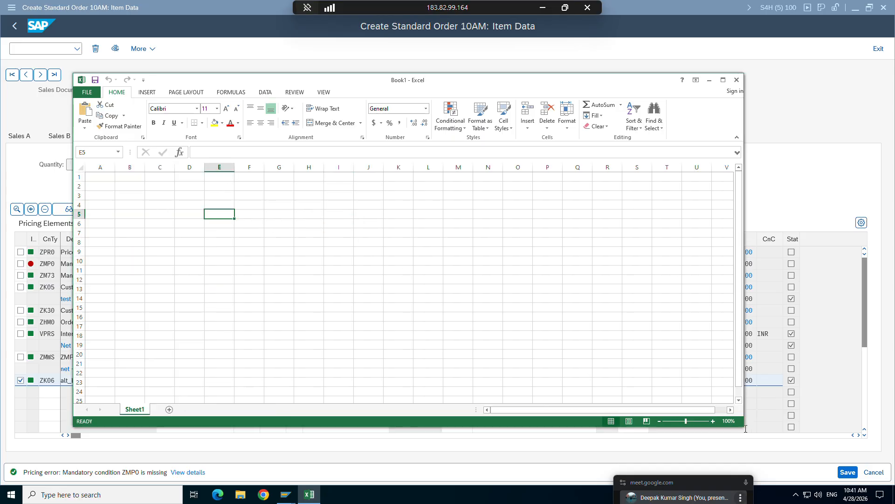
Shrink the workbook window beside the order's condition values, then enter 40.5 in C6 and 12.3 in C7.
{"action": "left_click_drag", "start_coordinate": [744, 427], "coordinate": [374, 410]}
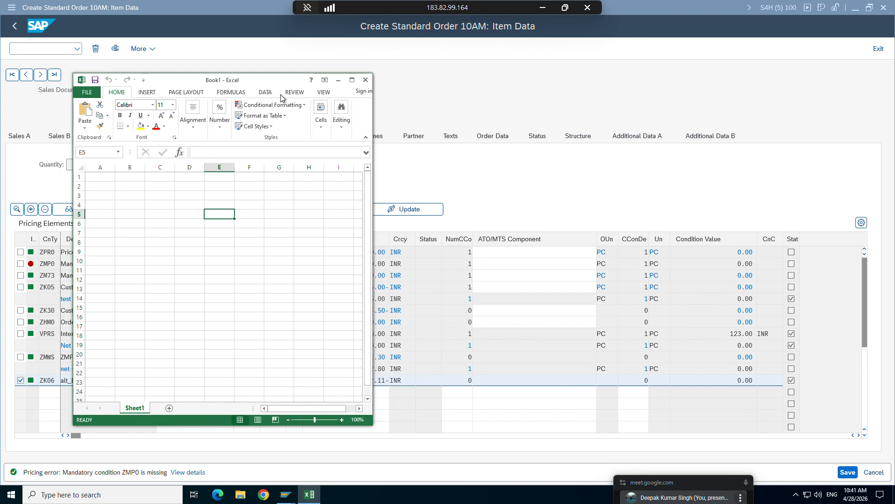
{"action": "left_click_drag", "start_coordinate": [269, 78], "coordinate": [685, 103]}
{"action": "left_click", "coordinate": [579, 253]}
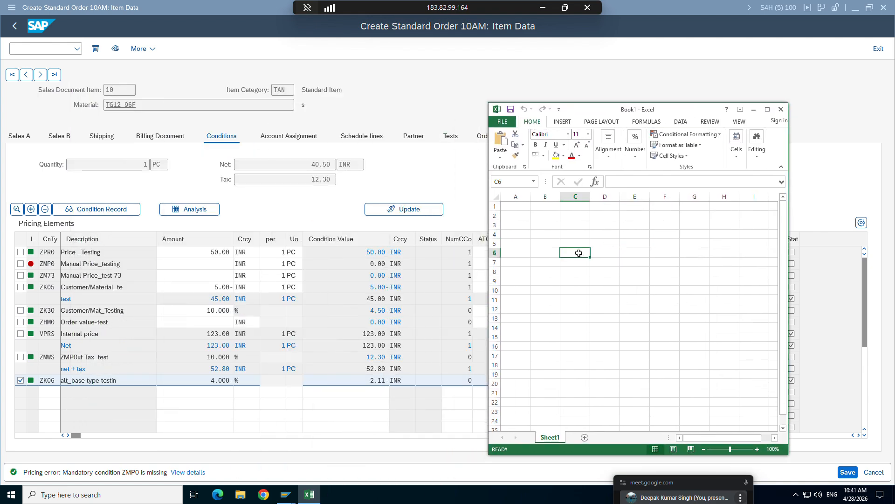
{"action": "type", "text": "40"}
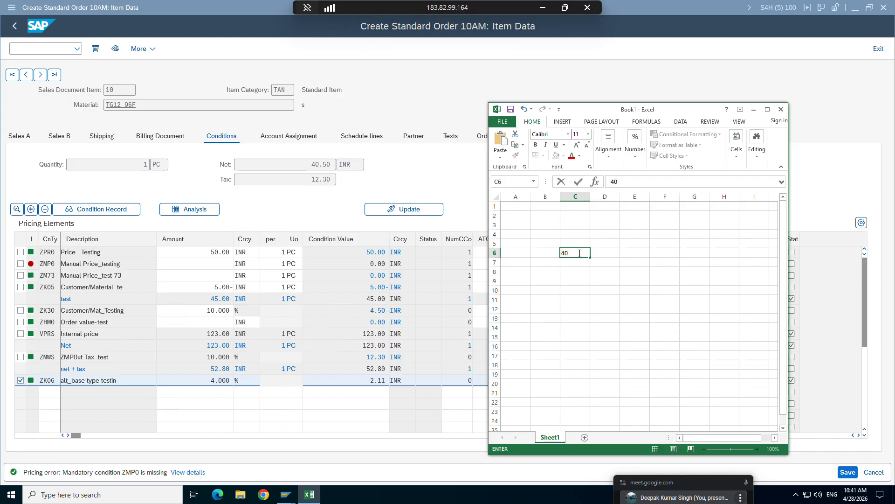
{"action": "type", "text": ".5"}
{"action": "key", "text": "Return"}
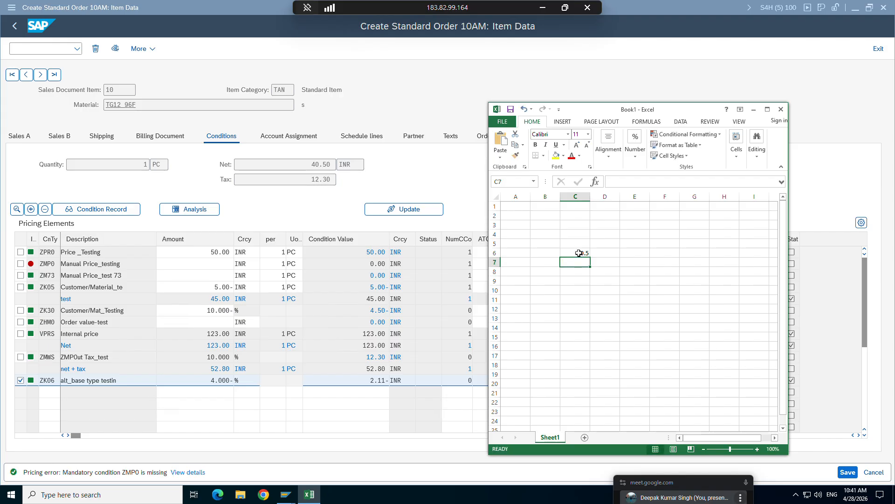
{"action": "type", "text": "12.3"}
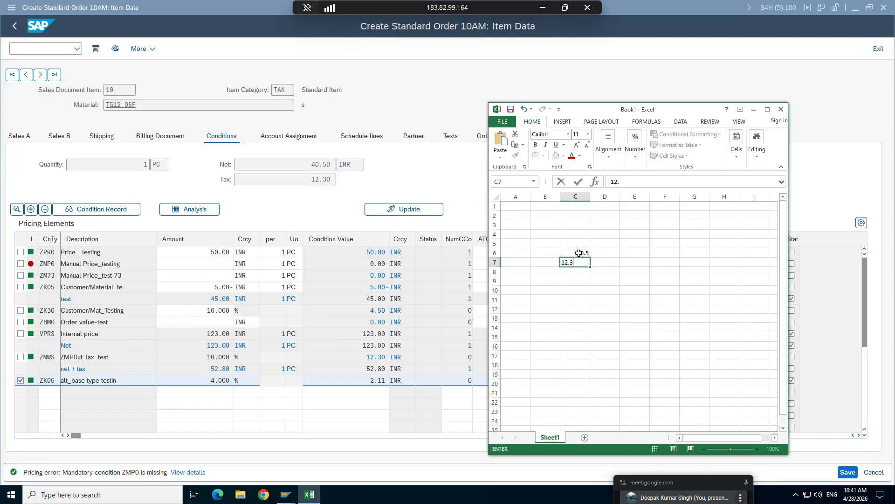
{"action": "key", "text": "Return"}
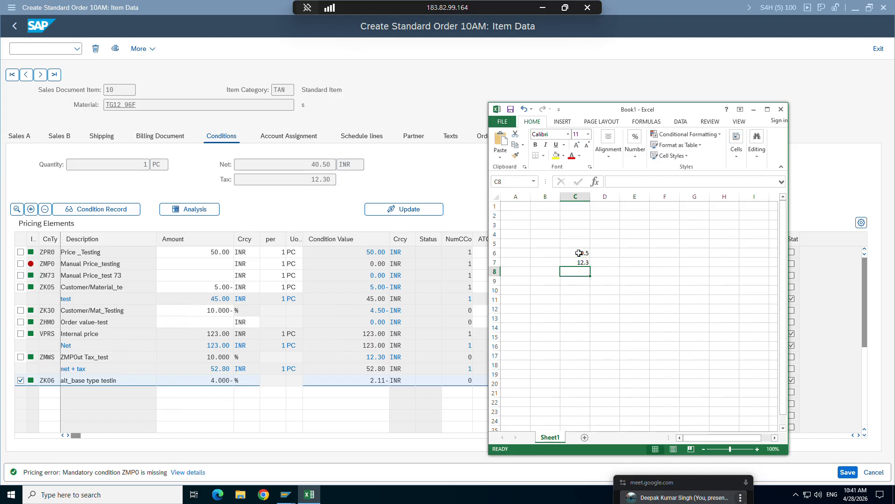
Add the net and tax values in C9 with the formula =C6+C7.
{"action": "left_click", "coordinate": [581, 283]}
{"action": "type", "text": "="}
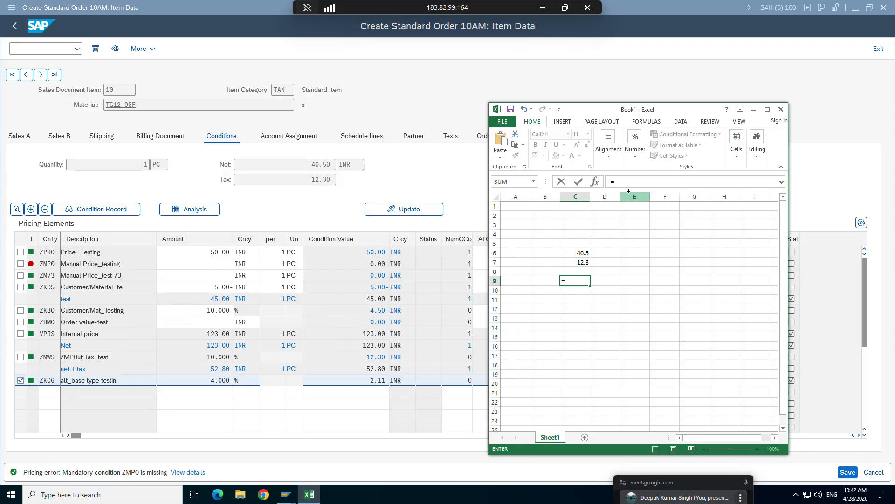
{"action": "left_click", "coordinate": [582, 252]}
{"action": "type", "text": "+"}
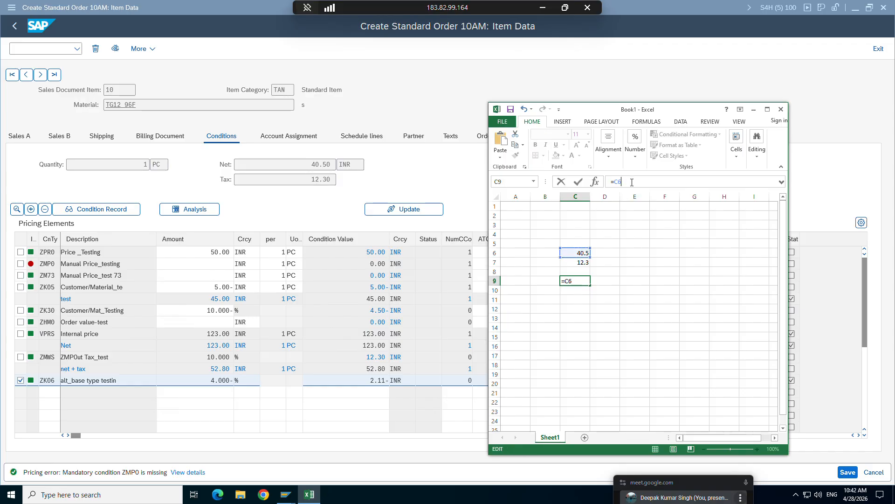
{"action": "left_click", "coordinate": [580, 262]}
{"action": "key", "text": "Return"}
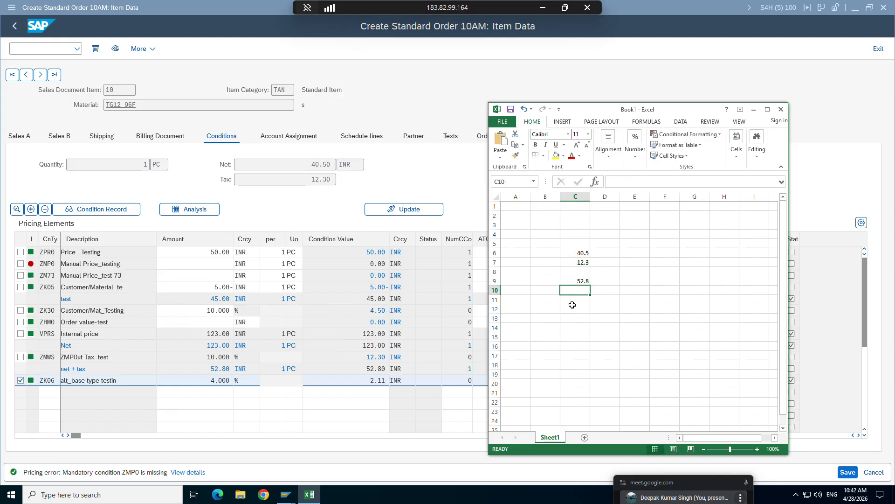
Enter the discount rate 4 in C11 and the text a= in D11.
{"action": "left_click", "coordinate": [574, 298]}
{"action": "type", "text": "4"}
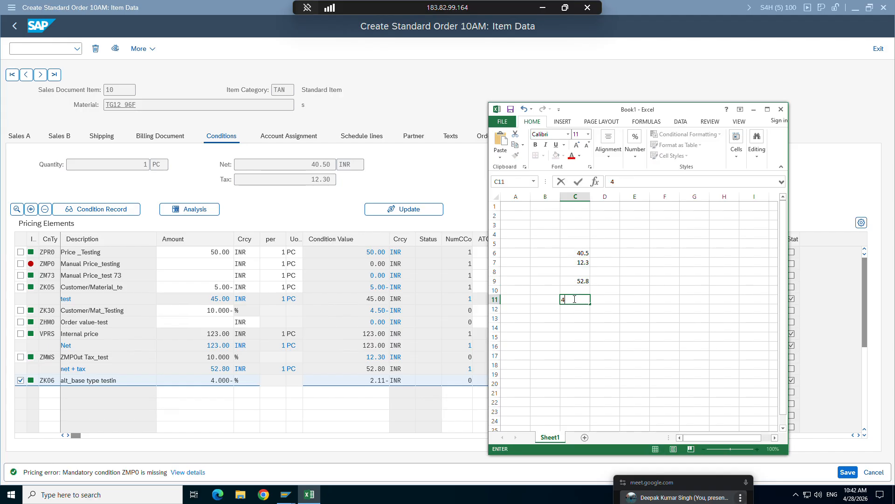
{"action": "key", "text": "Return"}
{"action": "key", "text": "Return"}
{"action": "left_click", "coordinate": [612, 299]}
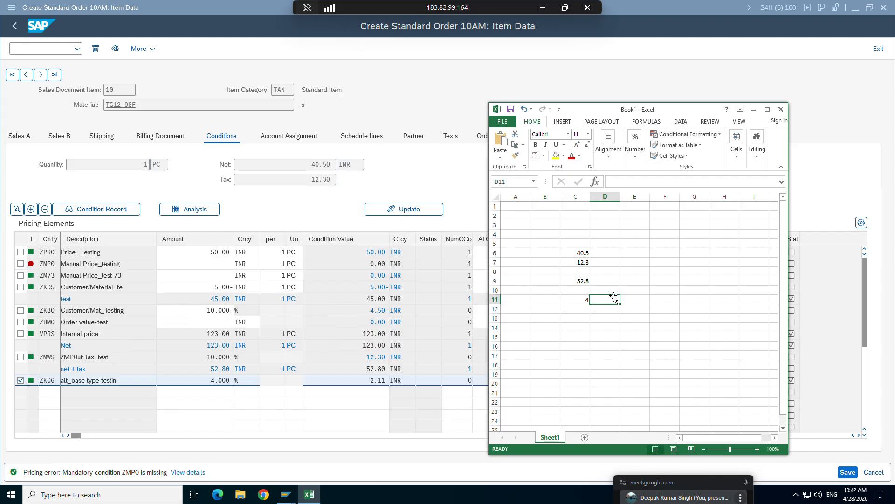
{"action": "type", "text": "a="}
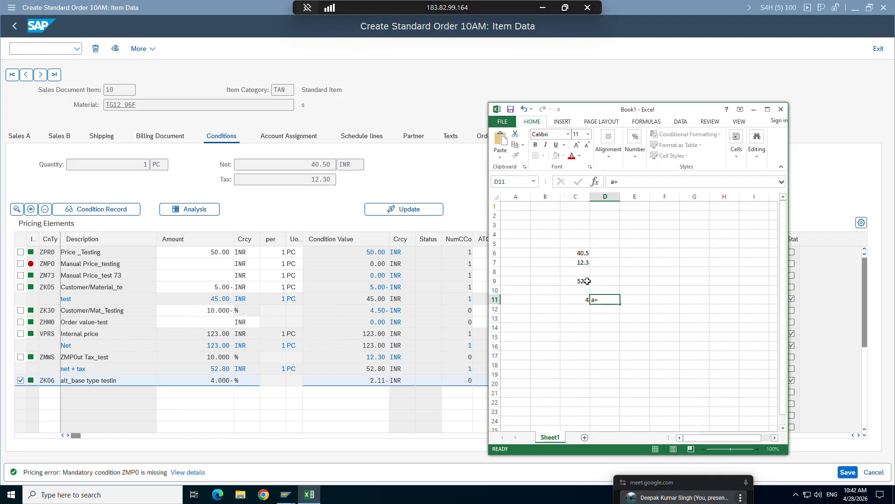
Change the formula in C9 to =(C6+C7)*C11% to calculate the ZK06 discount on net plus tax.
{"action": "left_click", "coordinate": [587, 281]}
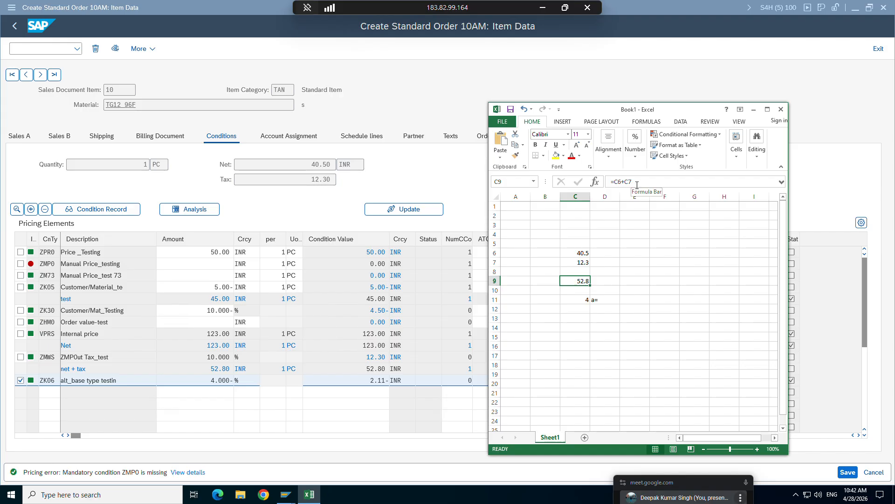
{"action": "left_click", "coordinate": [637, 185]}
{"action": "type", "text": ")"}
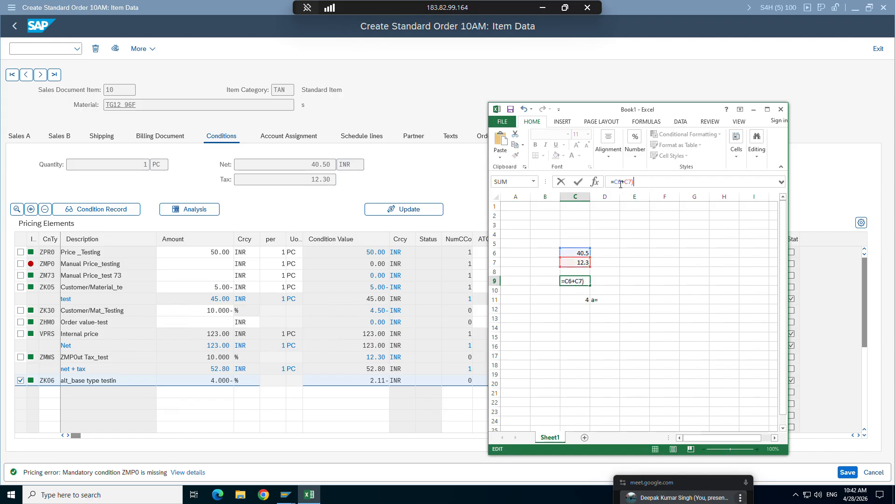
{"action": "left_click", "coordinate": [615, 182]}
{"action": "type", "text": "("}
{"action": "left_click", "coordinate": [652, 184]}
{"action": "type", "text": "*"}
{"action": "left_click", "coordinate": [586, 297]}
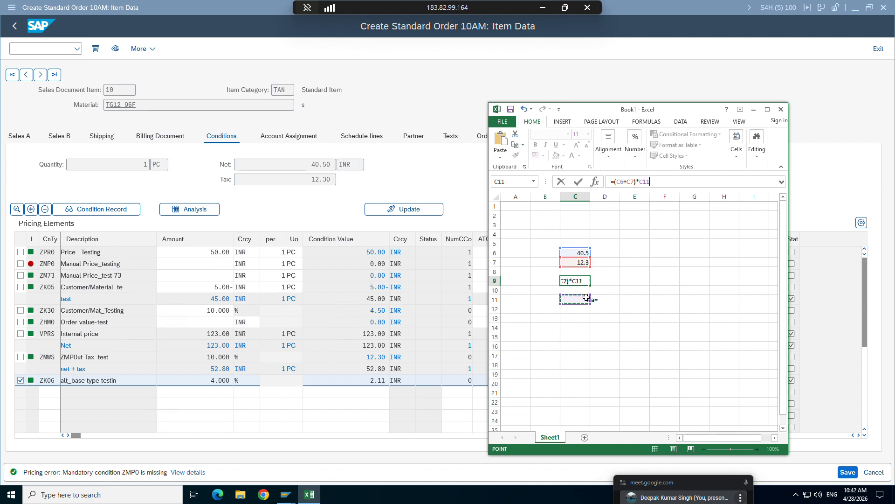
{"action": "type", "text": "%"}
{"action": "key", "text": "Return"}
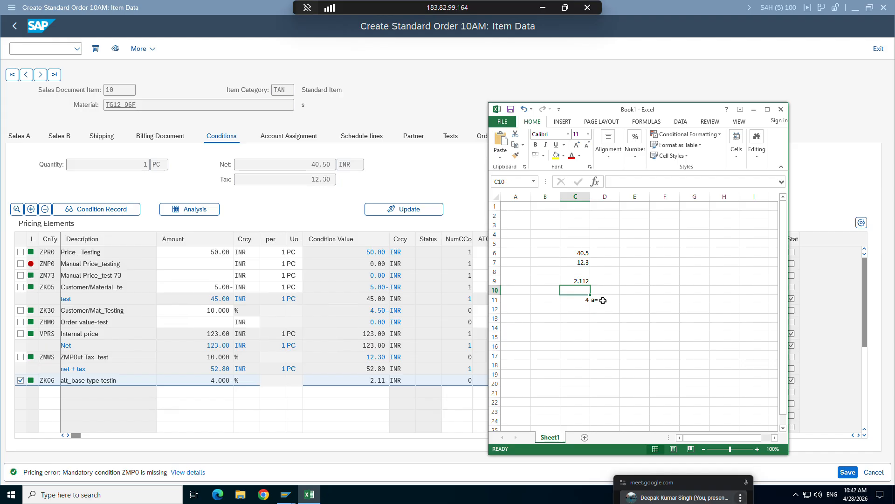
{"action": "left_click", "coordinate": [584, 281]}
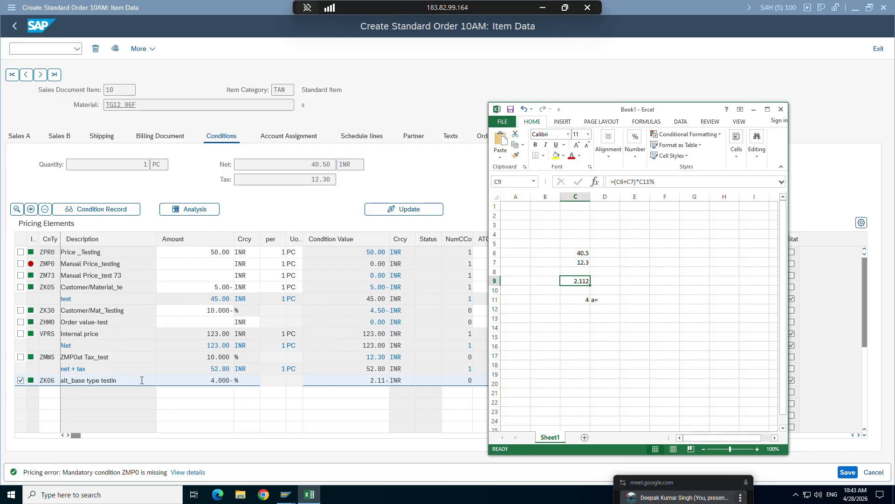
Switch to the SAP item category session, place it beside the sales order and start transaction VK12 there.
{"action": "left_click", "coordinate": [211, 380]}
{"action": "mouse_move", "coordinate": [287, 487]}
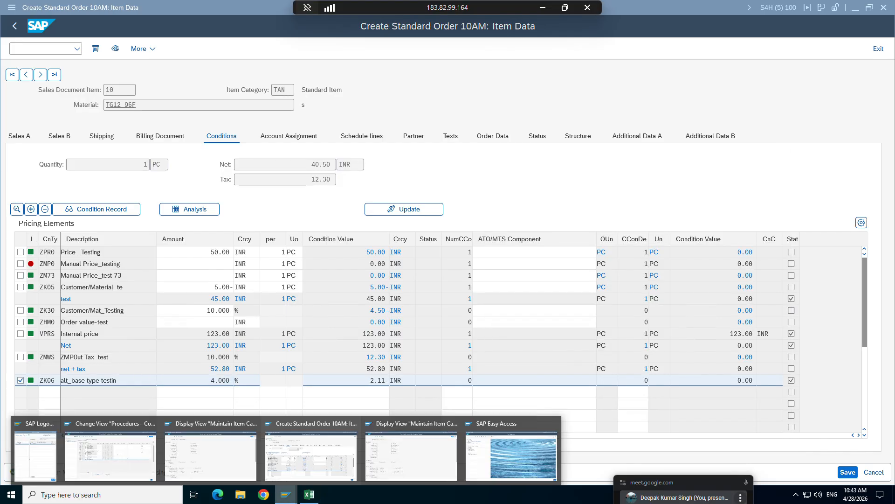
{"action": "left_click", "coordinate": [418, 444]}
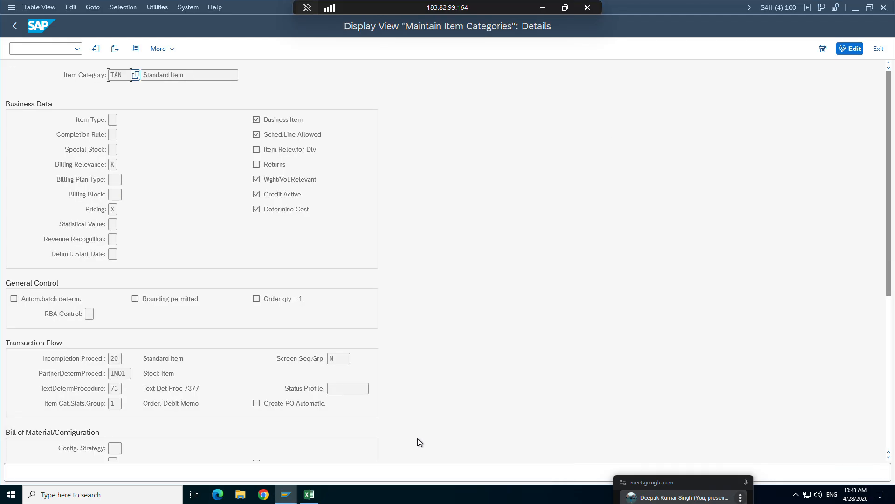
{"action": "key", "text": "super+Right"}
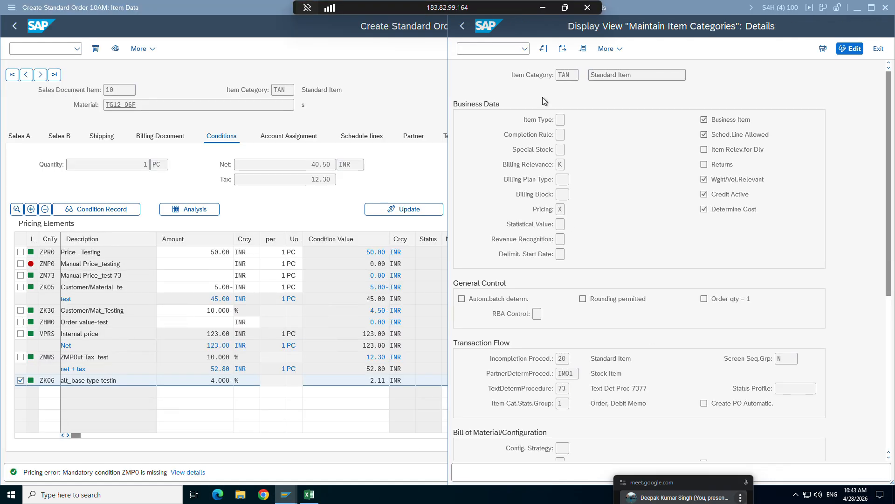
{"action": "left_click", "coordinate": [470, 48]}
{"action": "type", "text": "/nvk"}
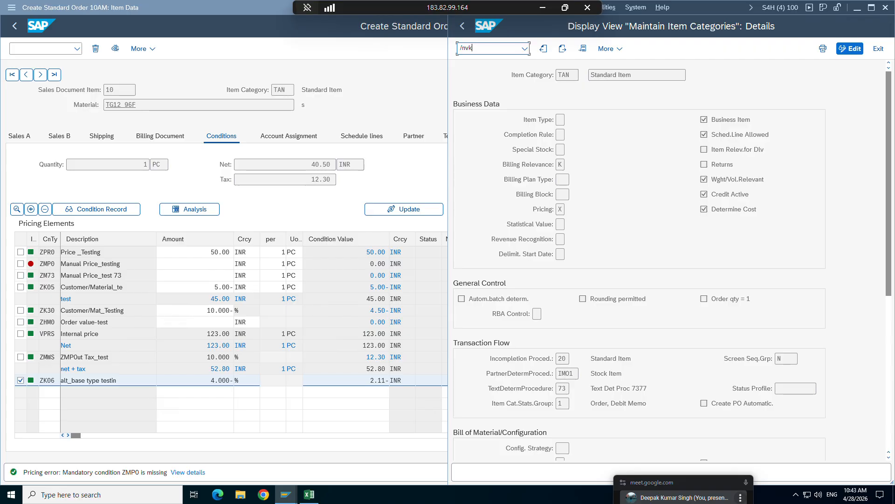
{"action": "type", "text": "12"}
{"action": "key", "text": "Return"}
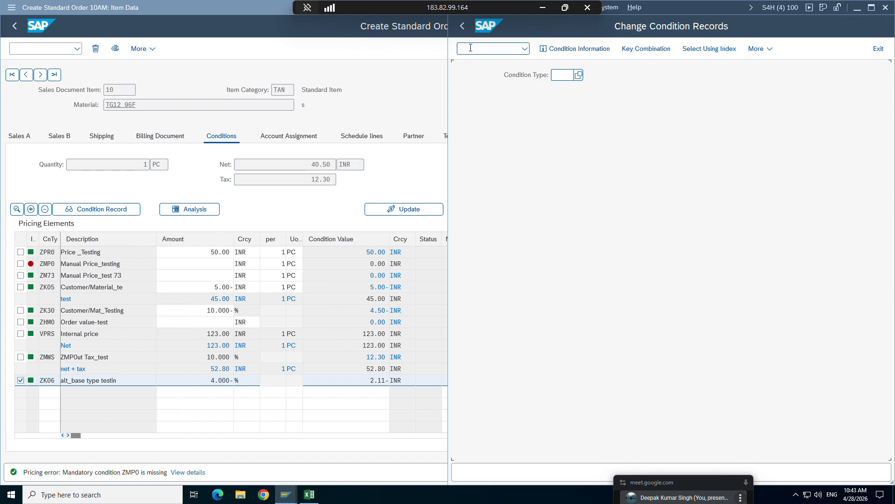
Open the ZK06 condition record for the Sales org./Distr. Chl/Customer/Material key combination and material TG12_96F.
{"action": "type", "text": "zk06"}
{"action": "key", "text": "Return"}
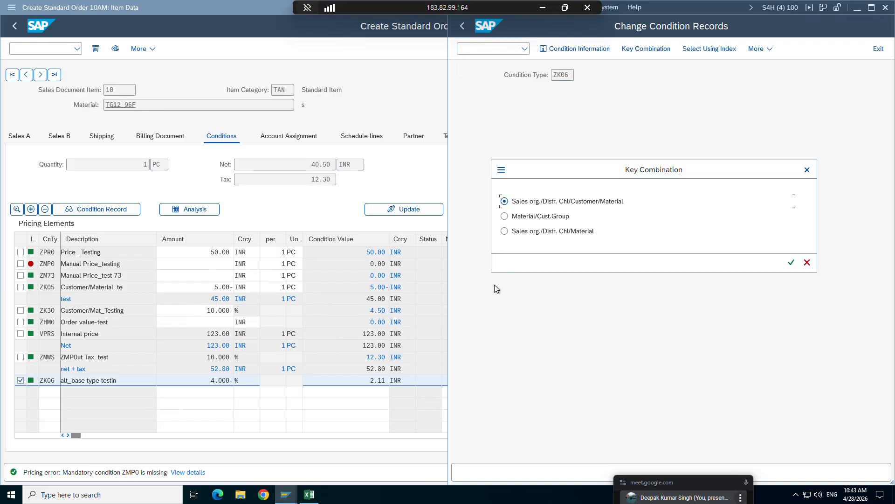
{"action": "left_click", "coordinate": [792, 262]}
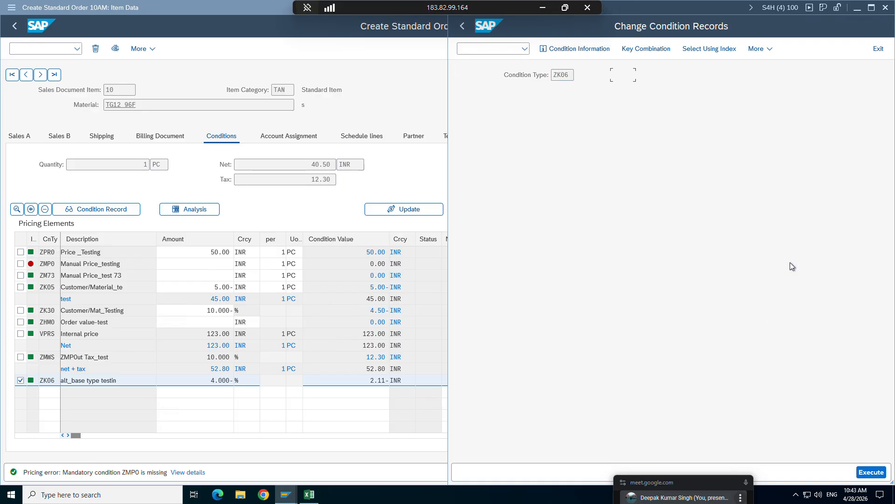
{"action": "left_click", "coordinate": [871, 472]}
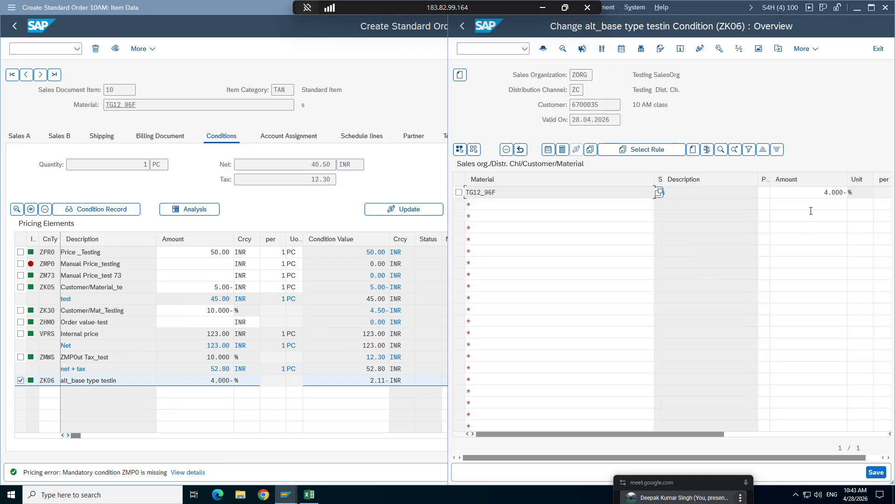
Set the ZK06 discount amount for material TG12_96F to 10 % and save the condition record.
{"action": "left_click", "coordinate": [816, 193]}
{"action": "double_click", "coordinate": [816, 194]}
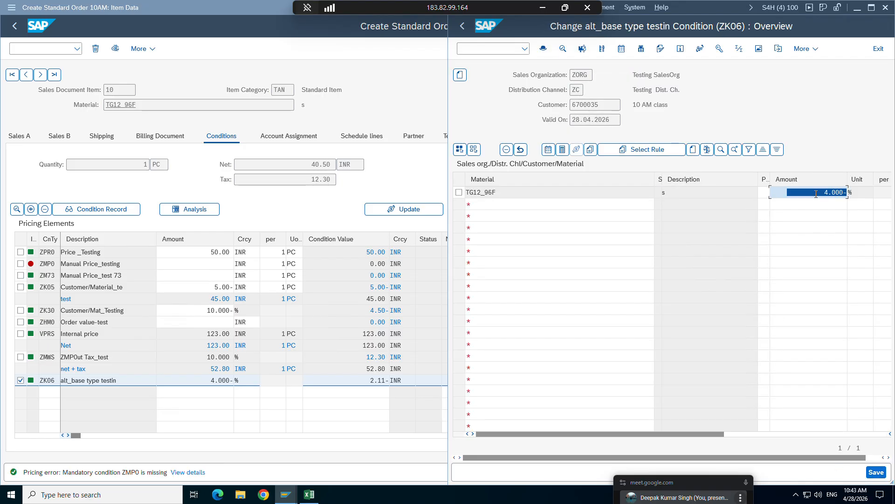
{"action": "type", "text": "10"}
{"action": "key", "text": "Return"}
{"action": "left_click", "coordinate": [876, 472]}
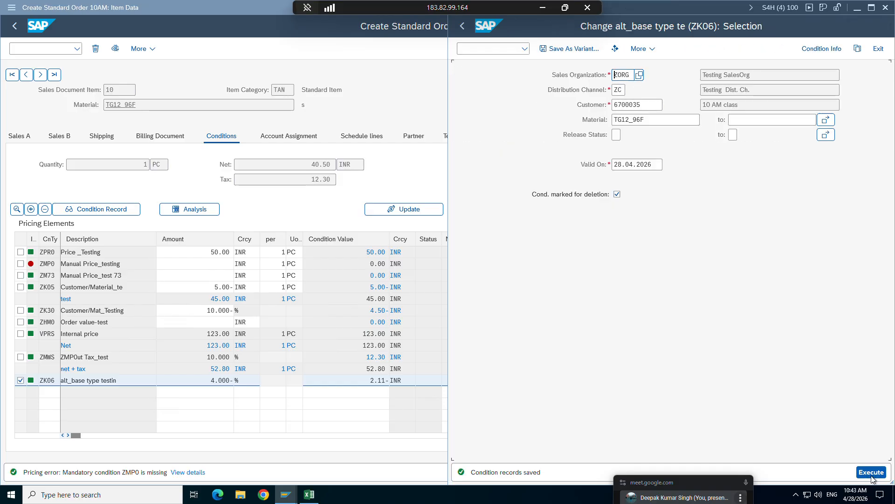
Restart transaction VA01 in the sales order session to begin a new Standard Order 10AM.
{"action": "left_click", "coordinate": [25, 51]}
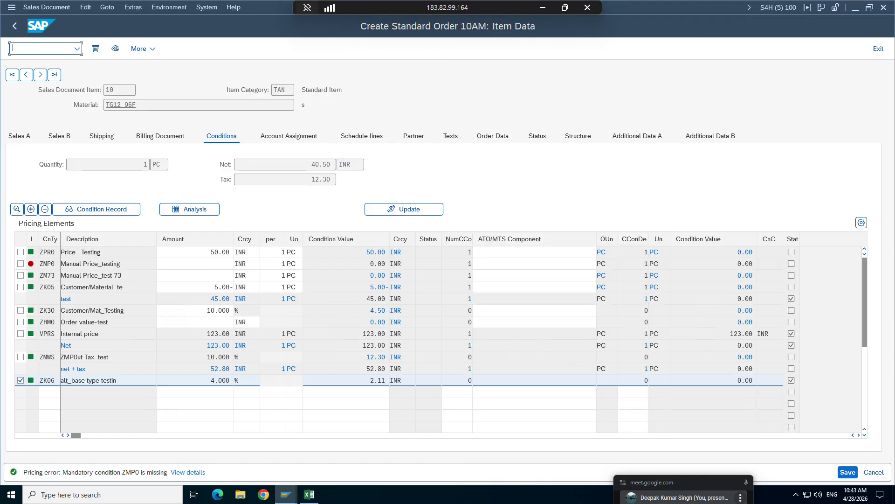
{"action": "type", "text": "/nva01"}
{"action": "key", "text": "Return"}
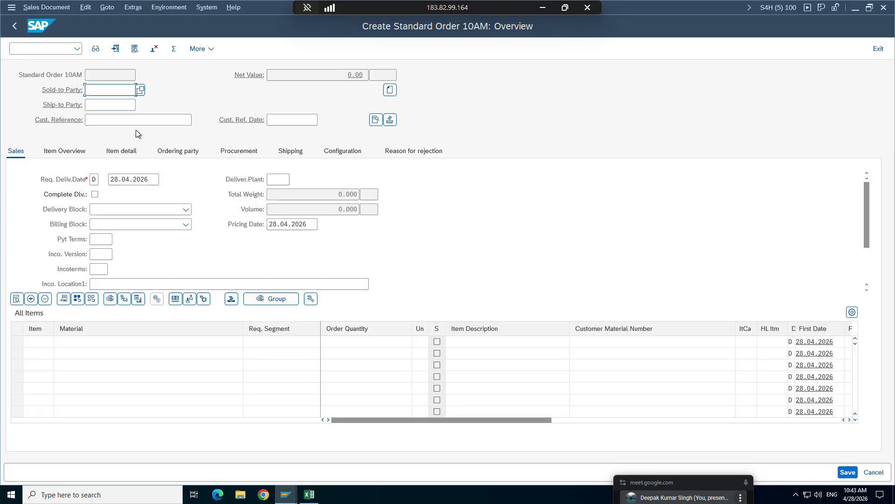
Fill in the order header with the sold-to customer number and the customer reference ewet.
{"action": "key", "text": "space"}
{"action": "left_click", "coordinate": [107, 106]}
{"action": "key", "text": "Return"}
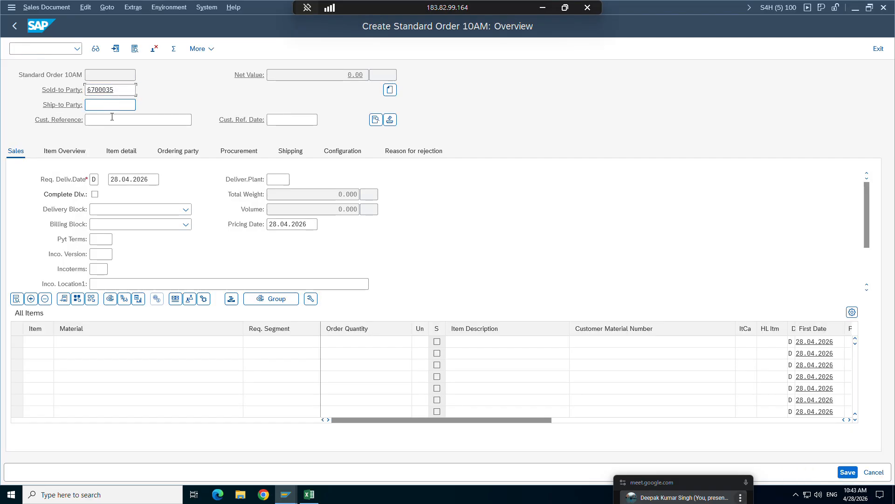
{"action": "key", "text": "space"}
{"action": "left_click", "coordinate": [115, 136]}
{"action": "key", "text": "Return"}
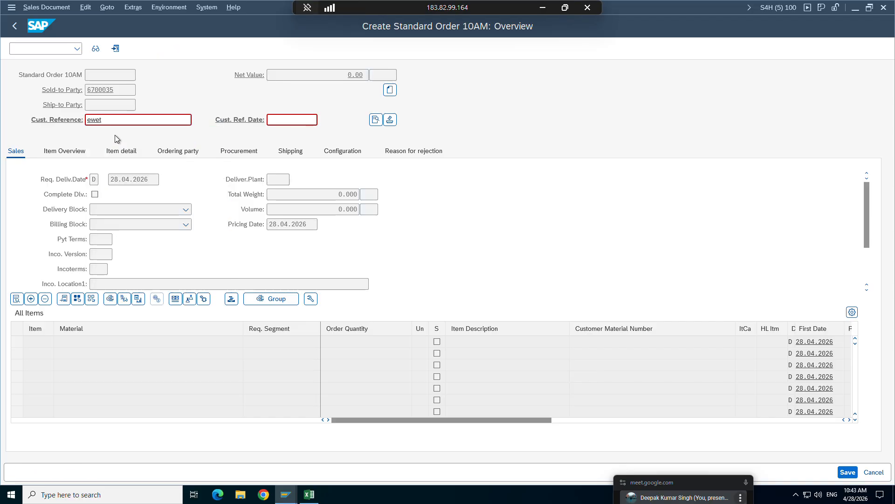
Add material TG12_96f with order quantity 1 as the first order item.
{"action": "key", "text": "space"}
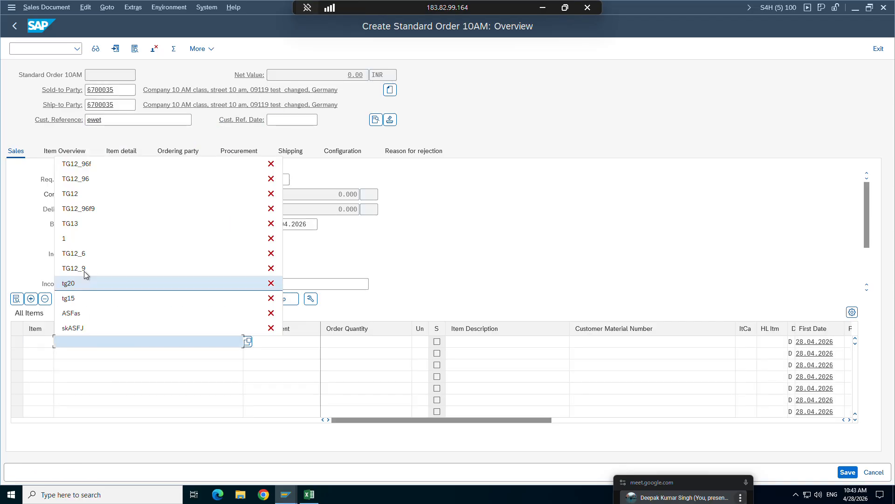
{"action": "left_click", "coordinate": [84, 164]}
{"action": "left_click", "coordinate": [336, 341]}
{"action": "type", "text": "1"}
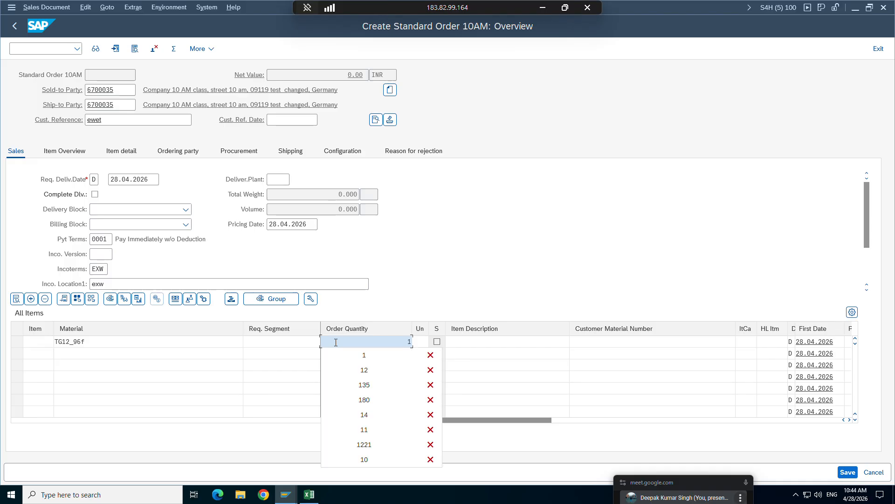
{"action": "key", "text": "Return"}
Open the pricing conditions of item 10 and check the ZK06 condition value.
{"action": "double_click", "coordinate": [84, 341]}
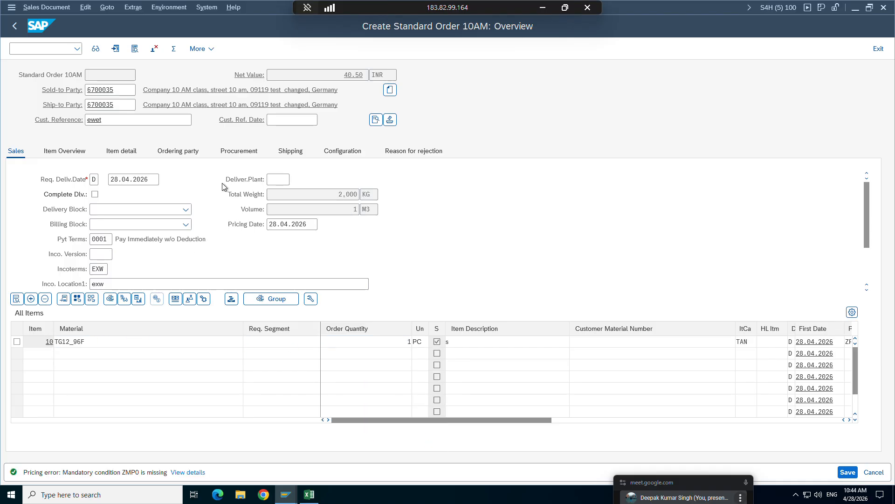
{"action": "left_click", "coordinate": [220, 138]}
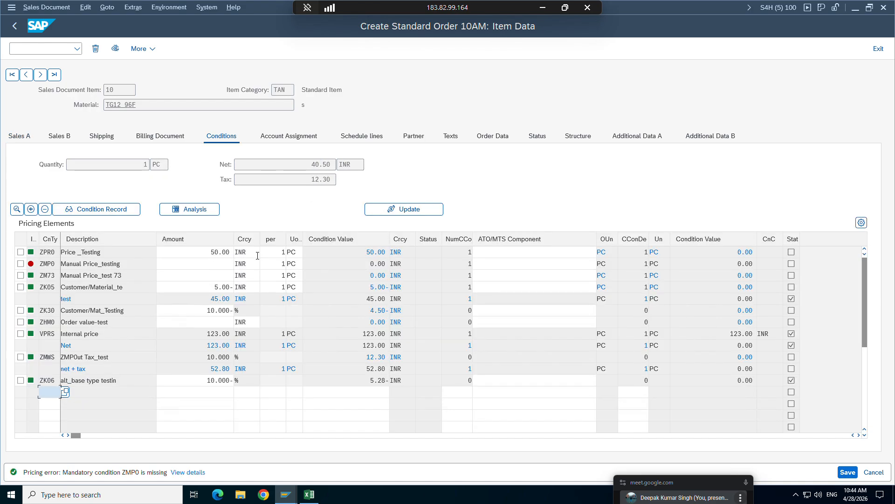
{"action": "left_click", "coordinate": [355, 382]}
Switch to the Excel workbook and add the net and tax values in D8 with the formula =C6+C7.
{"action": "left_click", "coordinate": [309, 494]}
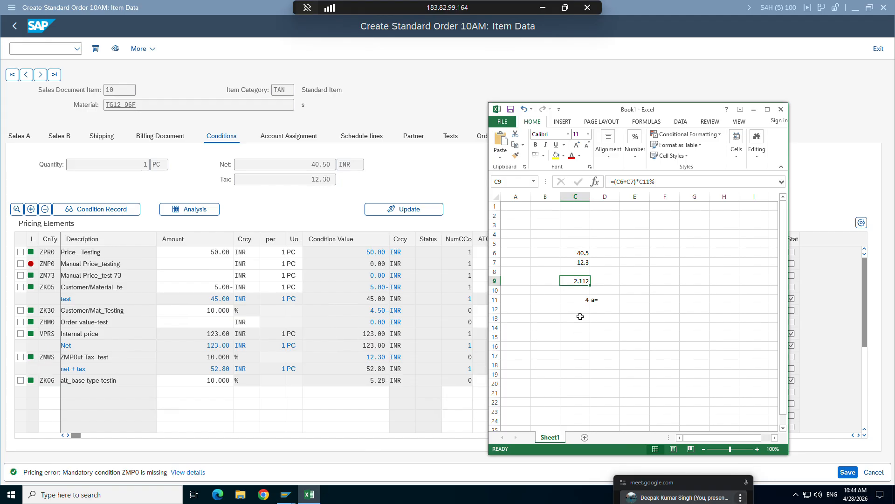
{"action": "left_click", "coordinate": [602, 271]}
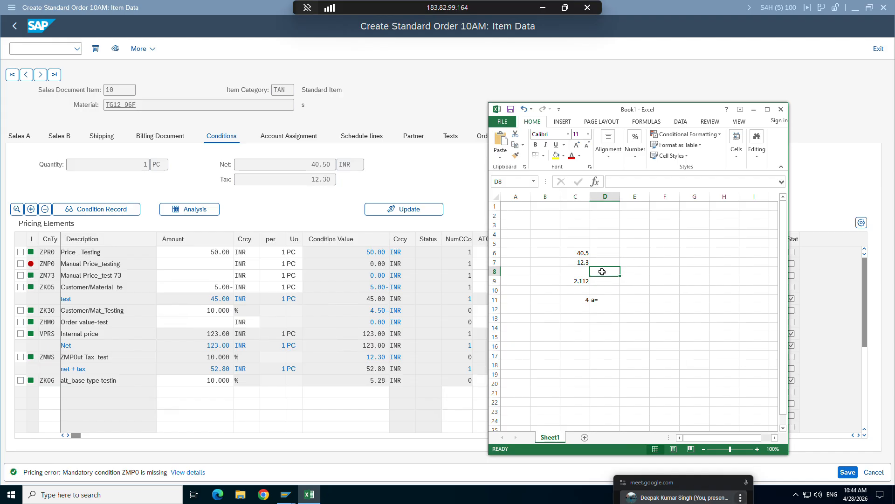
{"action": "type", "text": "="}
{"action": "left_click", "coordinate": [580, 252]}
{"action": "left_click", "coordinate": [638, 181]}
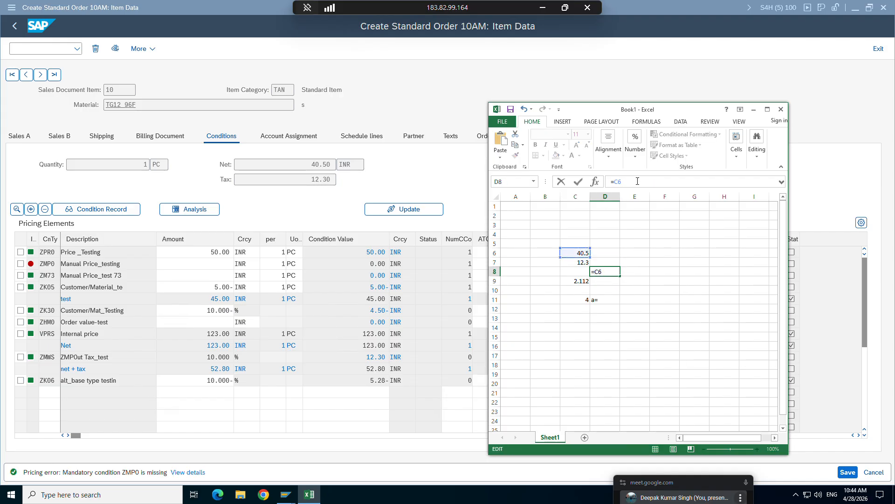
{"action": "type", "text": "+"}
{"action": "left_click", "coordinate": [582, 263]}
{"action": "key", "text": "Return"}
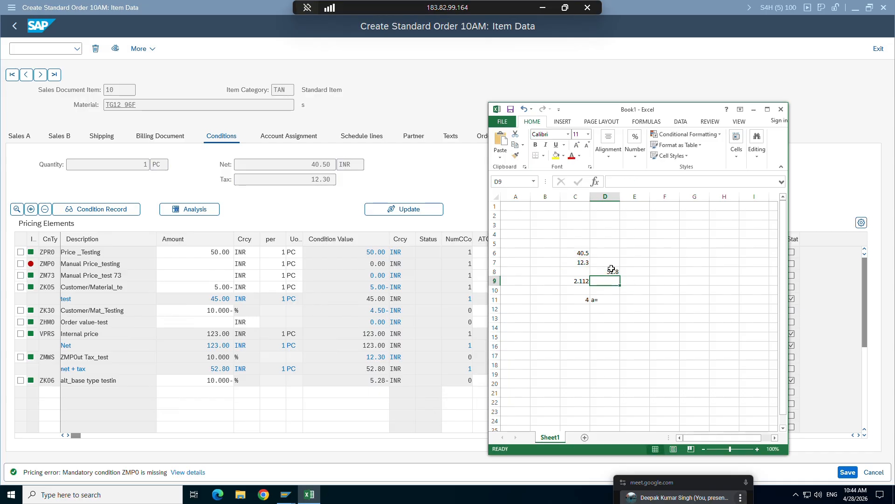
Change the discount rate in C11 to 10 and check the recalculated discount in C9.
{"action": "left_click", "coordinate": [613, 272]}
{"action": "left_click", "coordinate": [575, 301]}
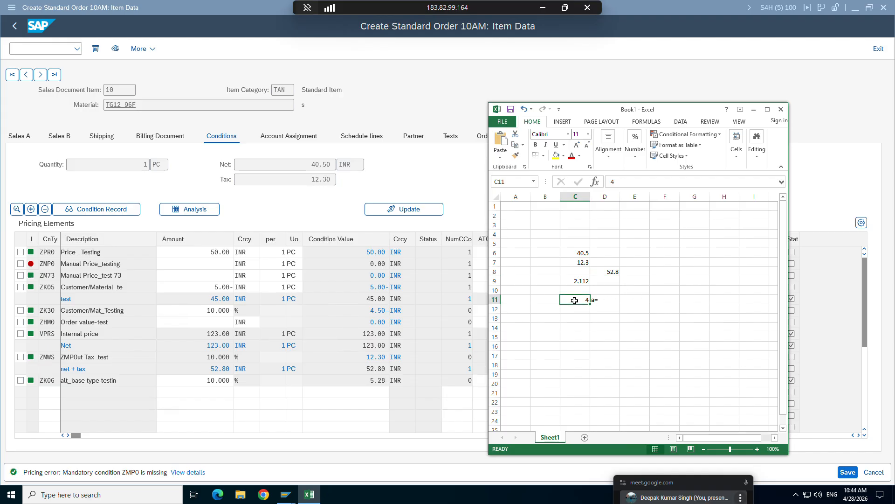
{"action": "type", "text": "10"}
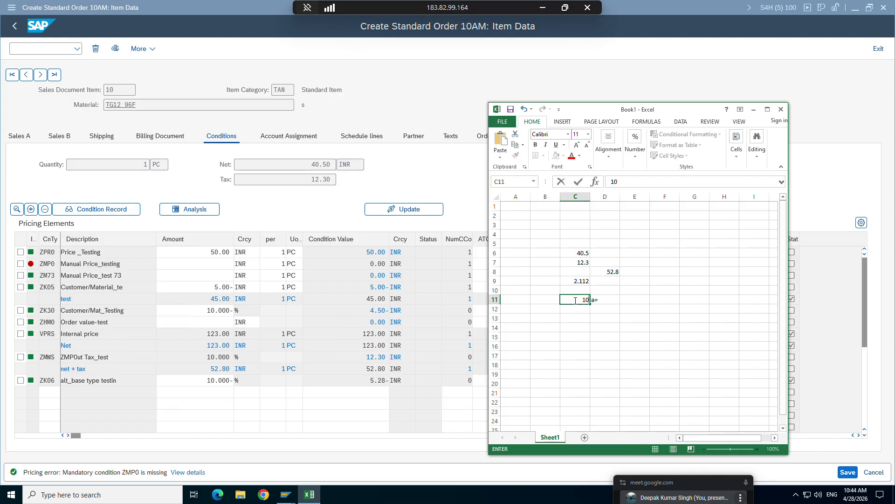
{"action": "key", "text": "Return"}
{"action": "left_click", "coordinate": [568, 281]}
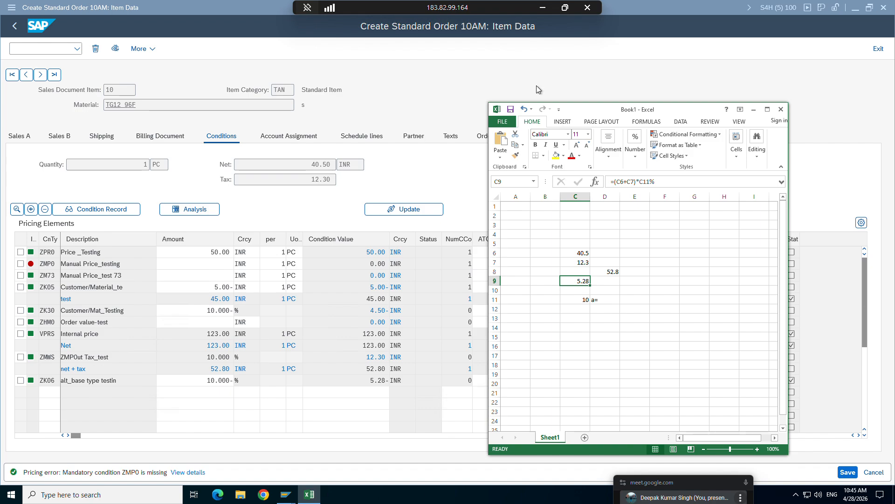
Return to the ZPRICP control data and examine the step 80 calculation routine and the step 90 condition type.
{"action": "mouse_move", "coordinate": [286, 494]}
{"action": "left_click", "coordinate": [185, 455]}
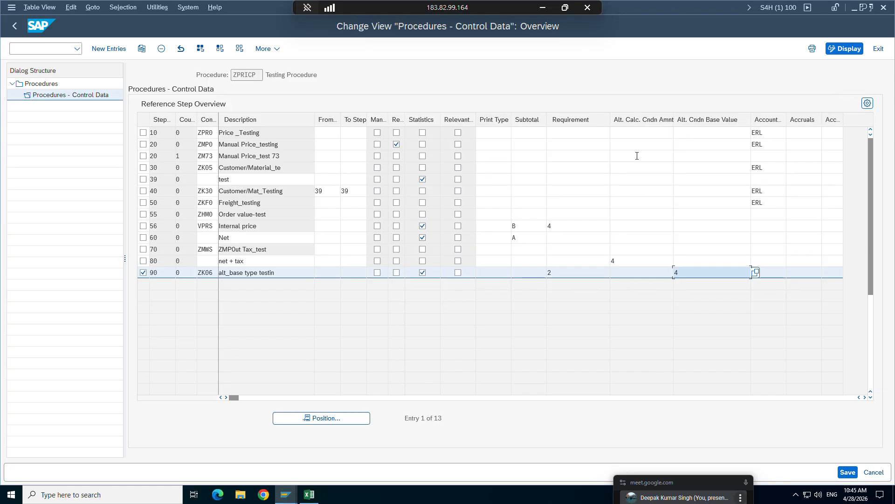
{"action": "left_click", "coordinate": [632, 255]}
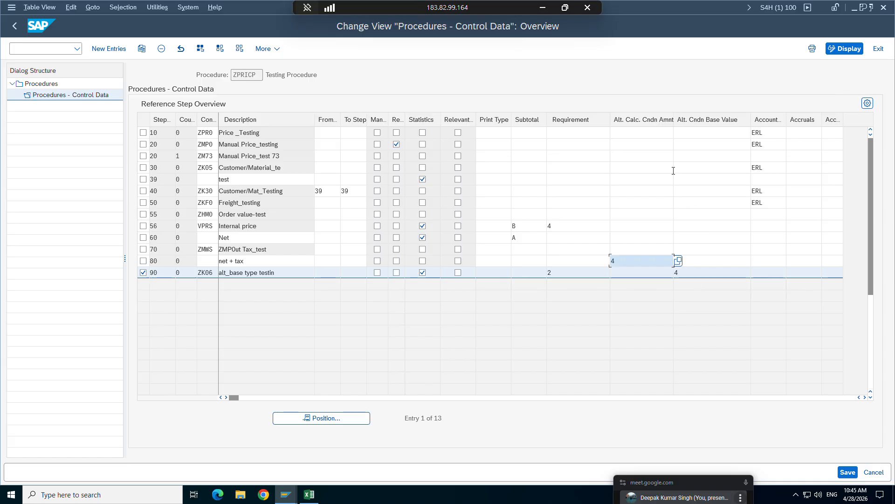
{"action": "left_click", "coordinate": [212, 272]}
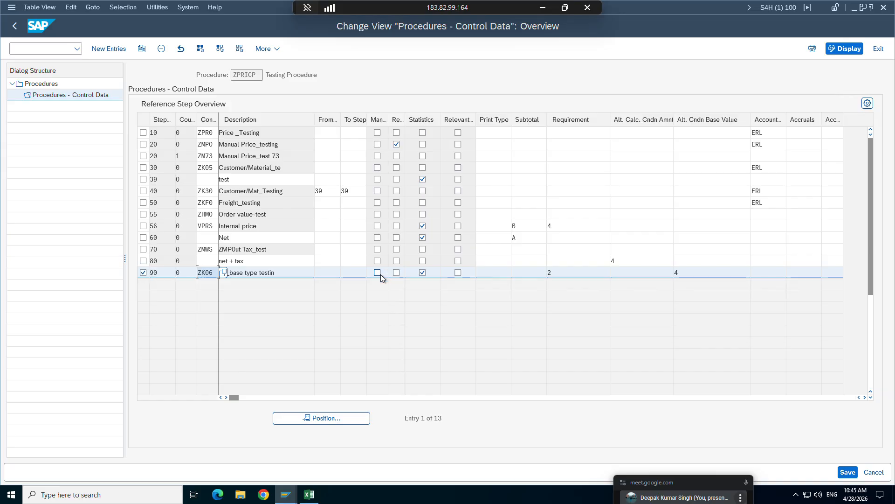
Set the ZK06 condition record rate for material TG12_96F to 4 % and save the record.
{"action": "mouse_move", "coordinate": [286, 497]}
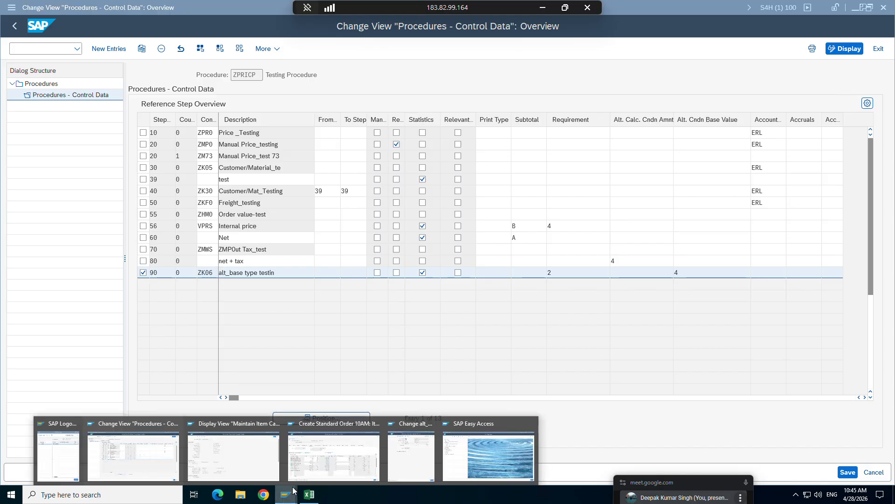
{"action": "left_click", "coordinate": [413, 466]}
{"action": "left_click", "coordinate": [872, 472]}
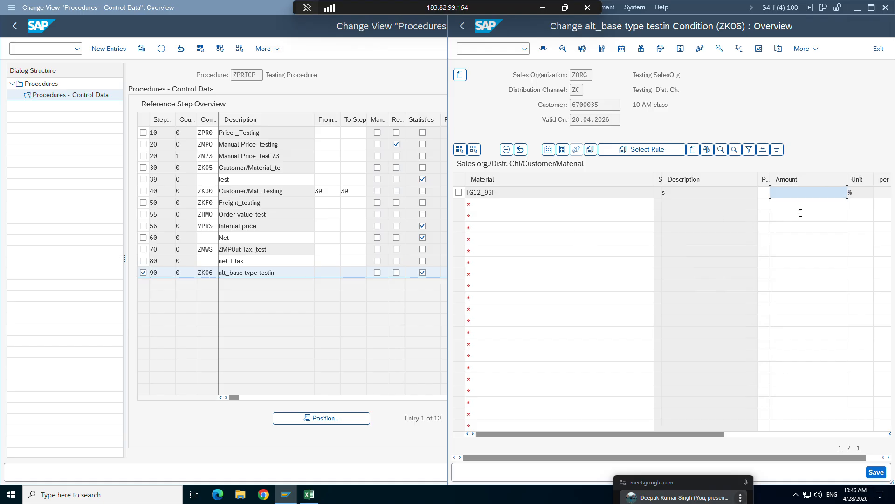
{"action": "key", "text": "ctrl+s"}
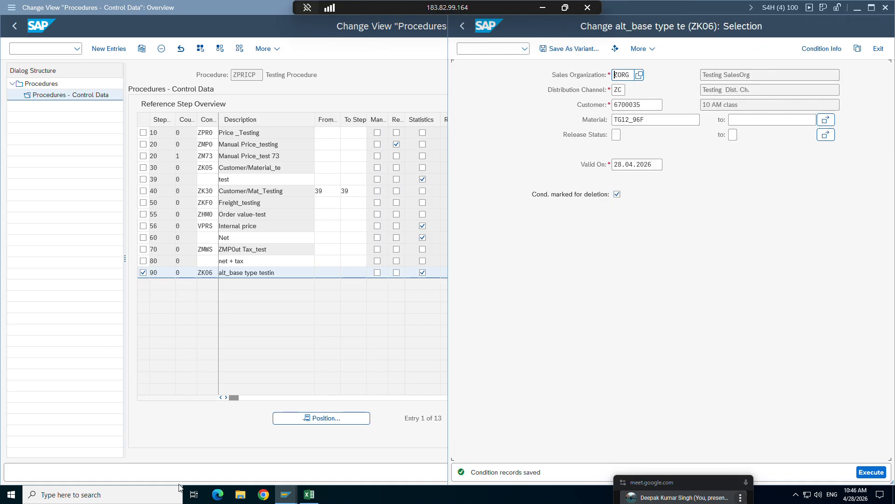
Review the base value, account key, accruals and access columns of step 10 in ZPRICP, widening the access column.
{"action": "mouse_move", "coordinate": [280, 495]}
{"action": "left_click", "coordinate": [142, 447]}
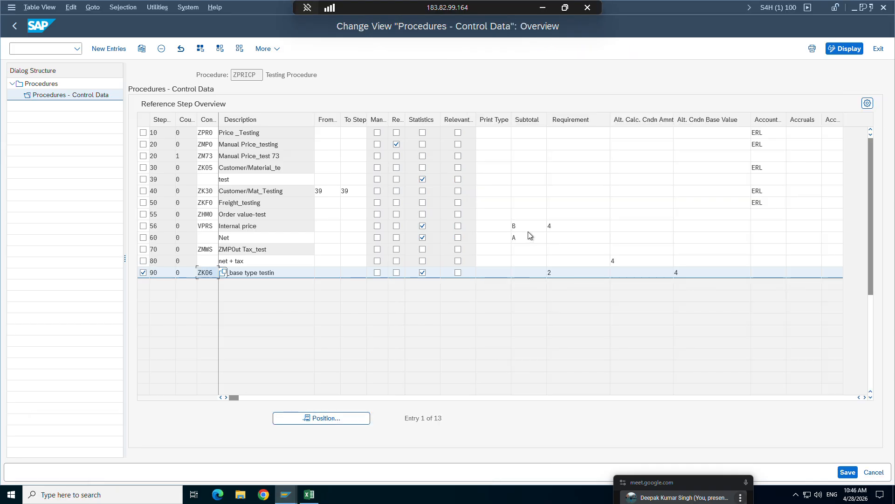
{"action": "left_click", "coordinate": [696, 133]}
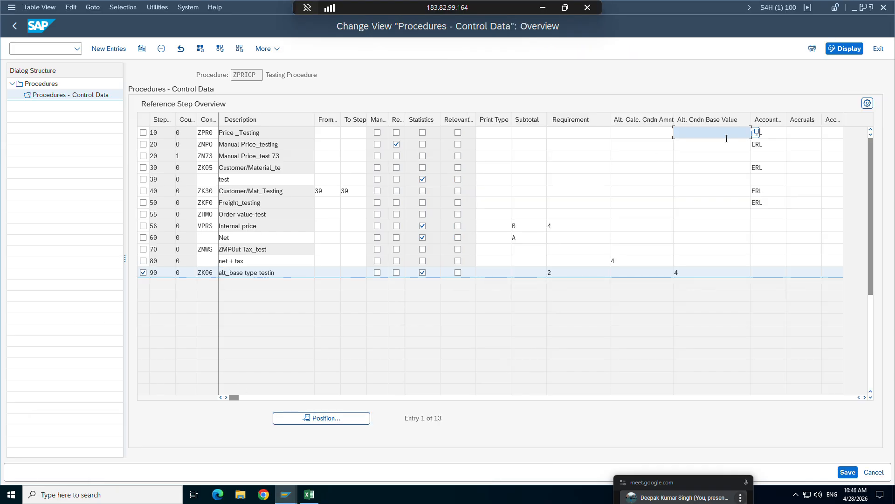
{"action": "left_click", "coordinate": [773, 133]}
{"action": "left_click", "coordinate": [810, 133]}
{"action": "left_click", "coordinate": [832, 133]}
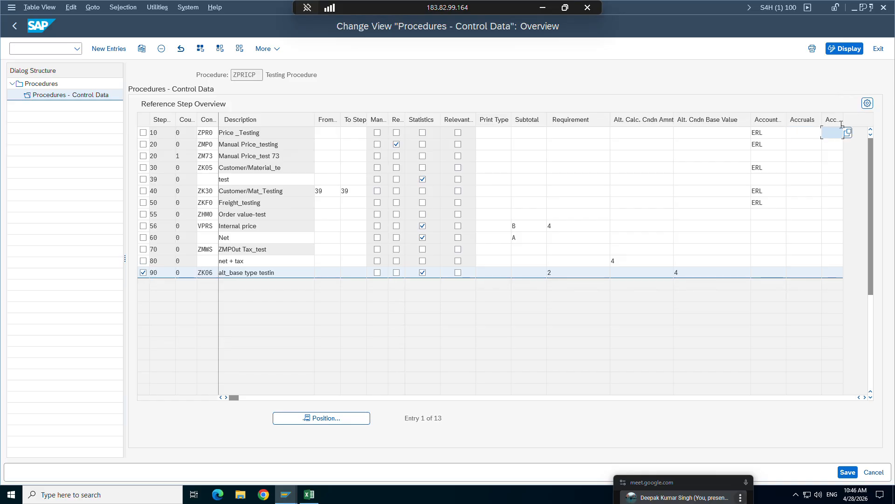
{"action": "left_click_drag", "start_coordinate": [843, 119], "coordinate": [860, 119]}
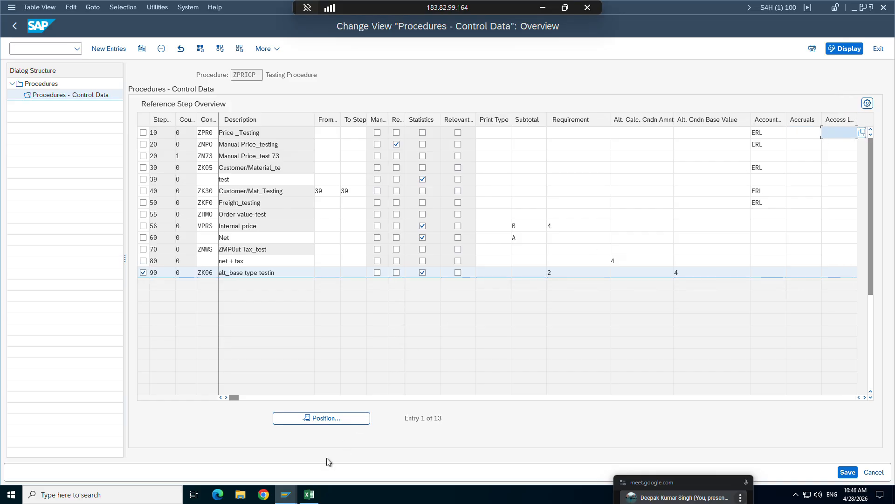
Open the condition type maintenance in the ZK06 record session and position the list on ZK06.
{"action": "mouse_move", "coordinate": [289, 493]}
{"action": "left_click", "coordinate": [406, 443]}
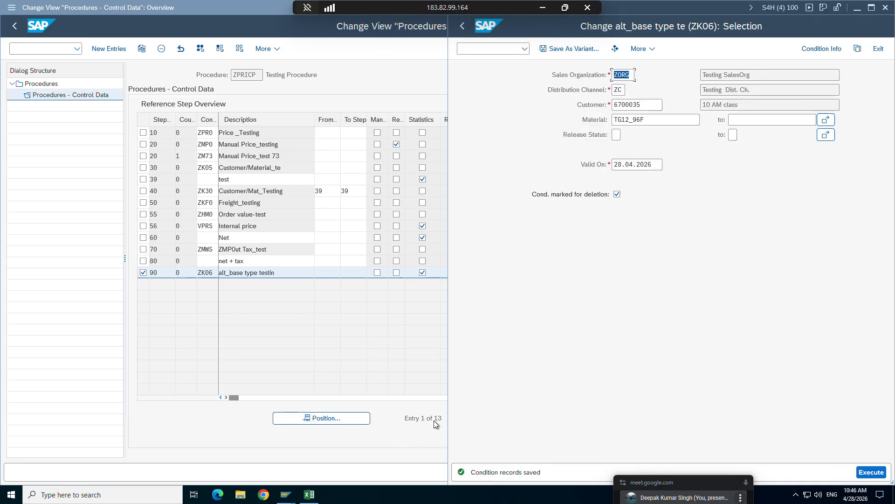
{"action": "left_click", "coordinate": [484, 49]}
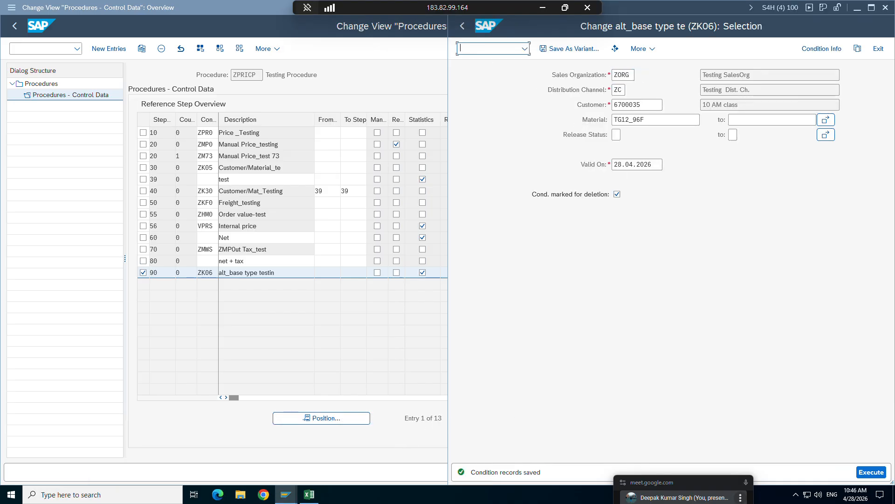
{"action": "type", "text": "/nva02"}
{"action": "key", "text": "Return"}
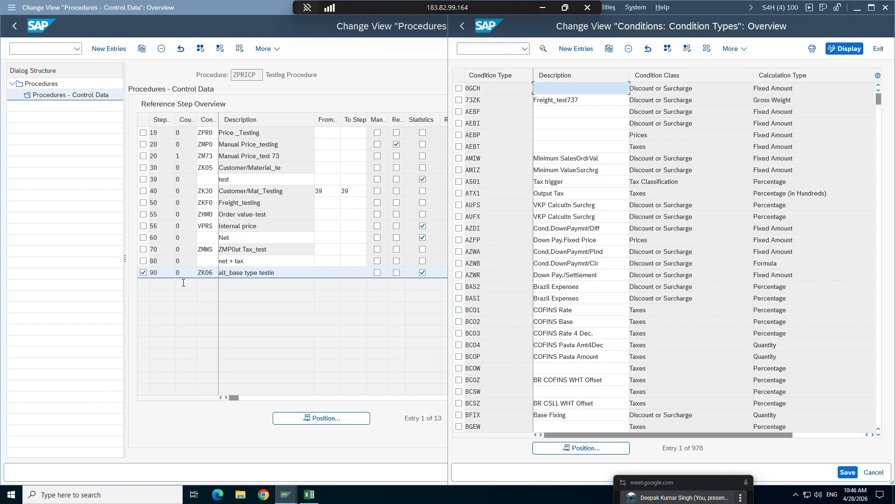
{"action": "left_click", "coordinate": [558, 447]}
{"action": "type", "text": "zk06"}
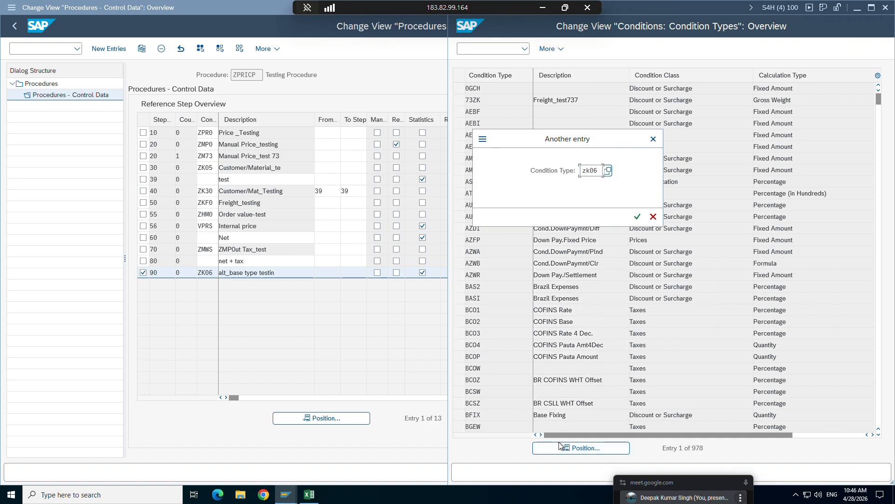
{"action": "key", "text": "Return"}
Switch to the Excel workbook, change the discount rate in C11 to 4 and check the discount in C9.
{"action": "left_click", "coordinate": [308, 495]}
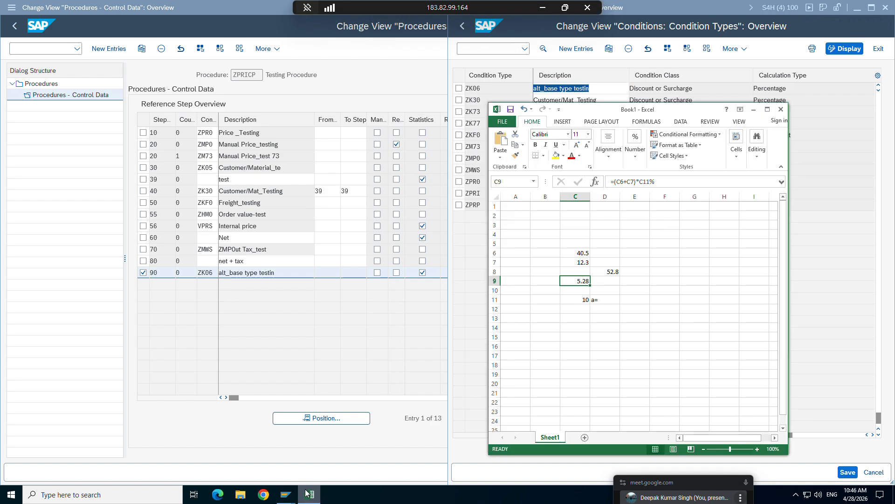
{"action": "left_click", "coordinate": [582, 300]}
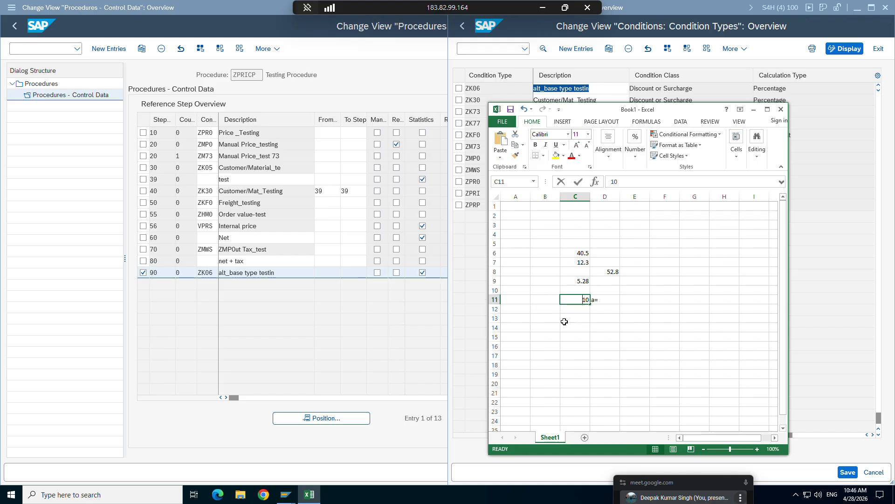
{"action": "key", "text": "BackSpace"}
{"action": "key", "text": "BackSpace"}
{"action": "type", "text": "4"}
{"action": "key", "text": "Return"}
{"action": "left_click", "coordinate": [573, 282]}
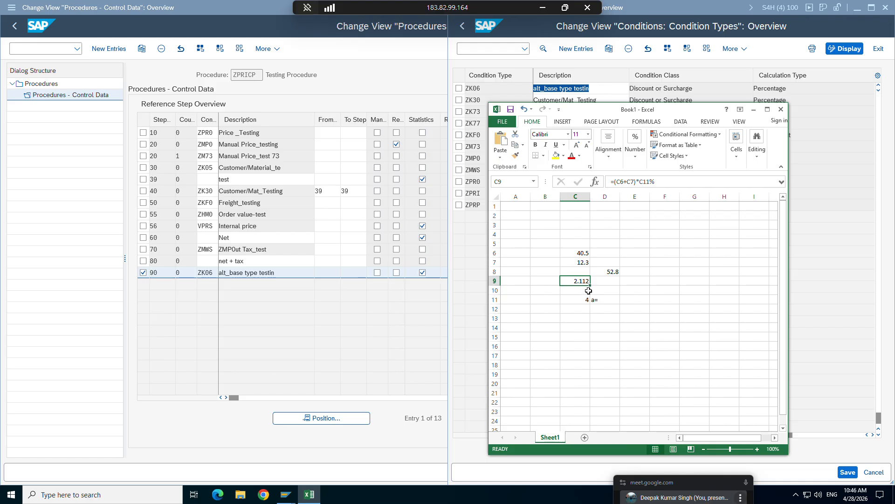
Set the rounding rule of condition type ZK06 to A (Round up) and save it with the proposed customizing request.
{"action": "left_click", "coordinate": [842, 275]}
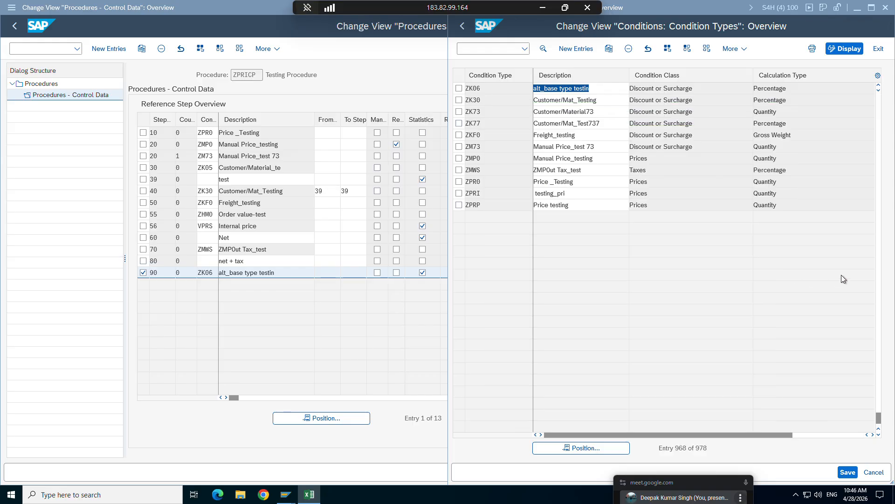
{"action": "double_click", "coordinate": [481, 88]}
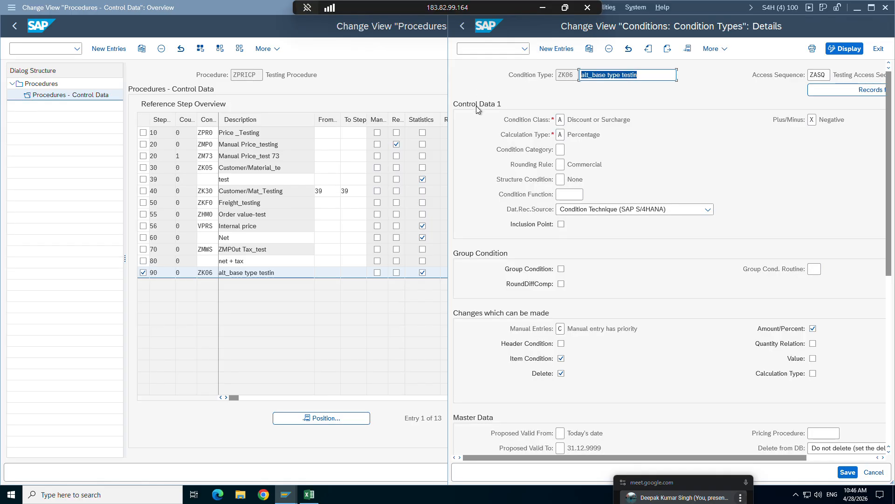
{"action": "left_click", "coordinate": [561, 165]}
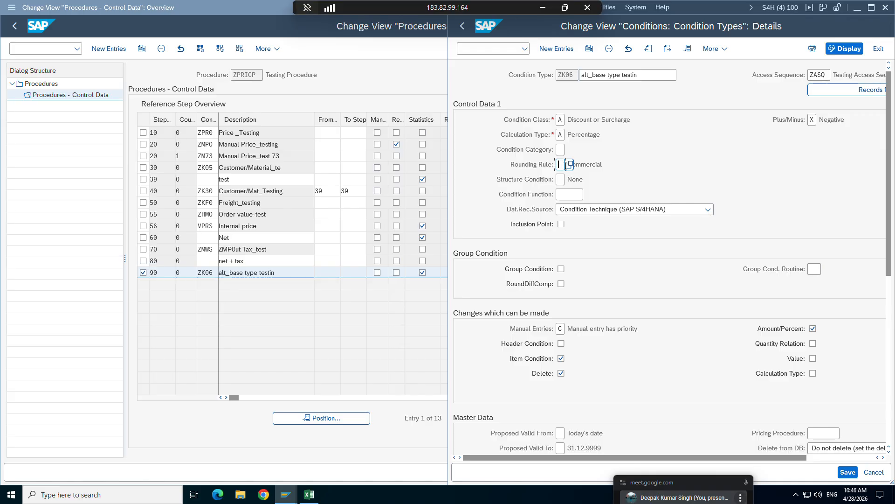
{"action": "left_click", "coordinate": [570, 165]}
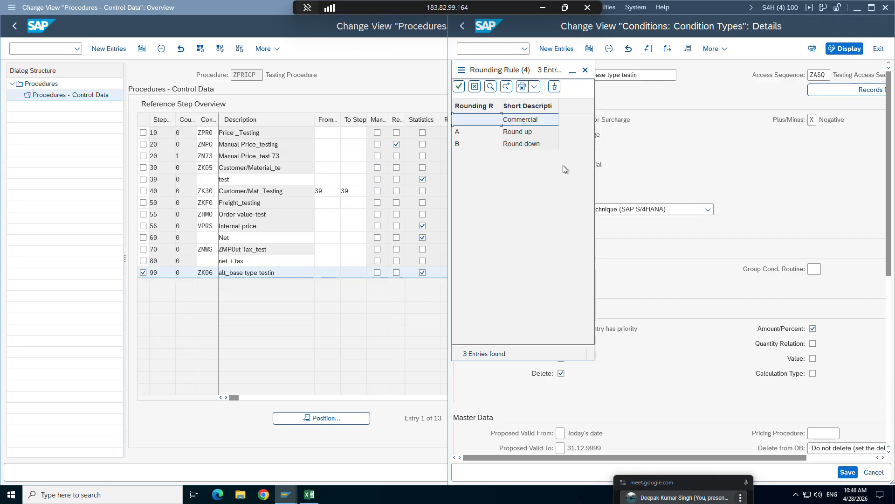
{"action": "left_click", "coordinate": [464, 133]}
{"action": "double_click", "coordinate": [464, 133]}
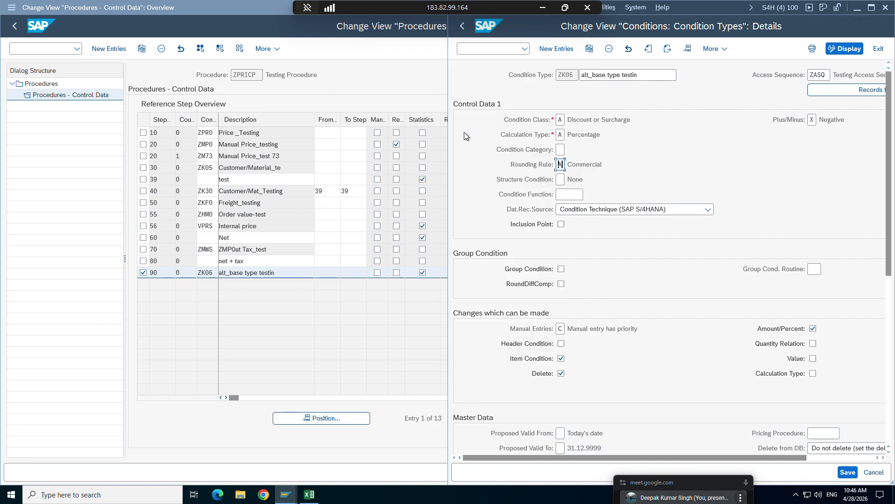
{"action": "left_click", "coordinate": [846, 475]}
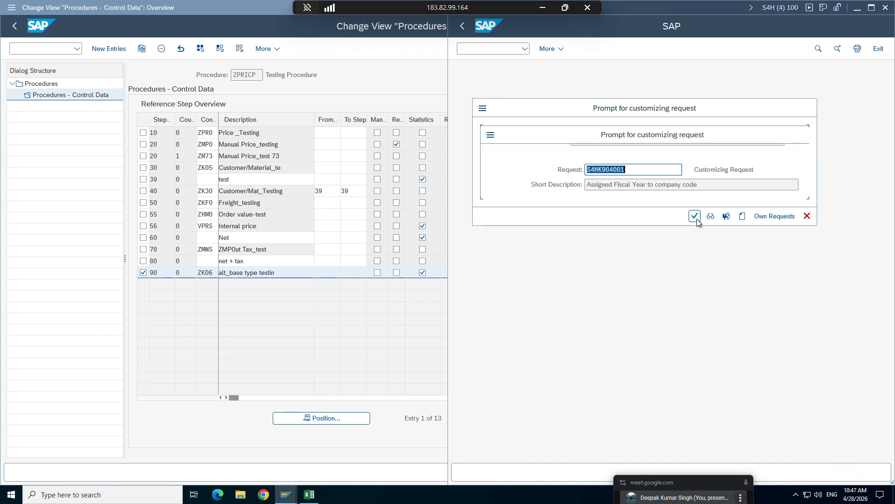
{"action": "left_click", "coordinate": [696, 217]}
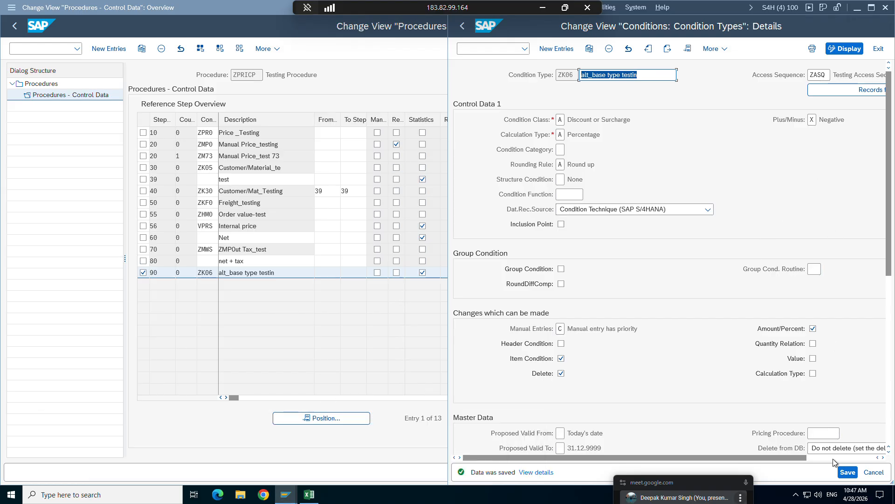
Start a new sales order of type ZOR9 for sales area ZORG, ZC, ZD from the order session.
{"action": "mouse_move", "coordinate": [285, 493]}
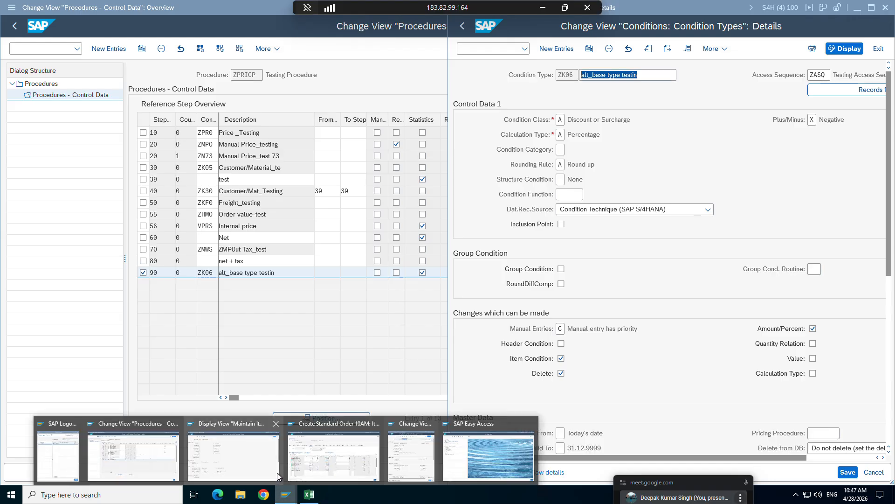
{"action": "left_click", "coordinate": [297, 462]}
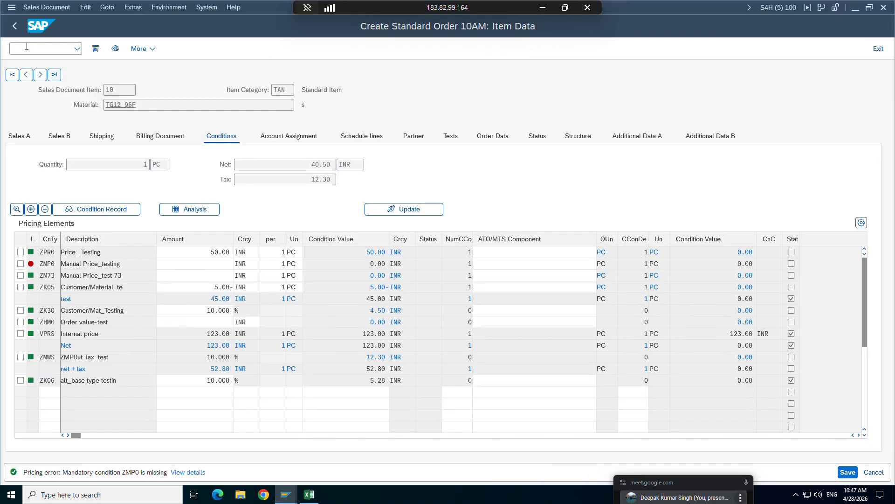
{"action": "type", "text": "/nva01"}
{"action": "key", "text": "Return"}
{"action": "key", "text": "Return"}
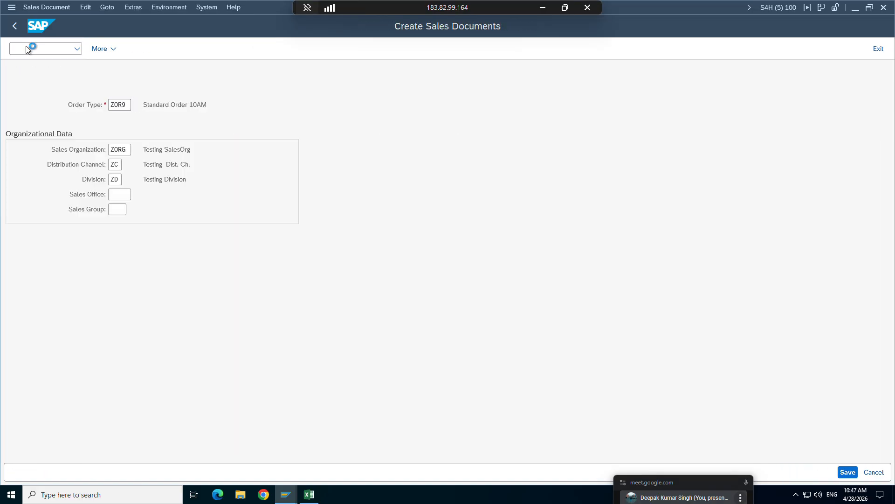
Fill in the order's sold-to party number and set the customer reference to ewet.
{"action": "left_click", "coordinate": [99, 90]}
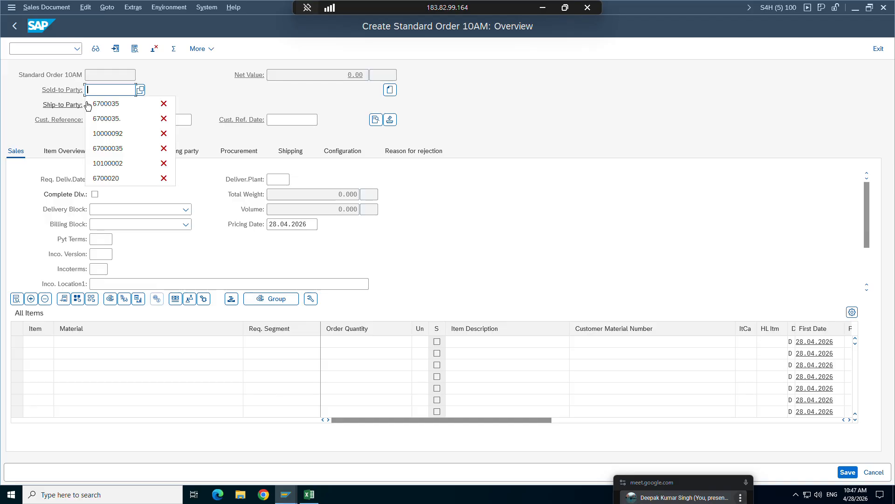
{"action": "left_click", "coordinate": [99, 104]}
{"action": "key", "text": "Return"}
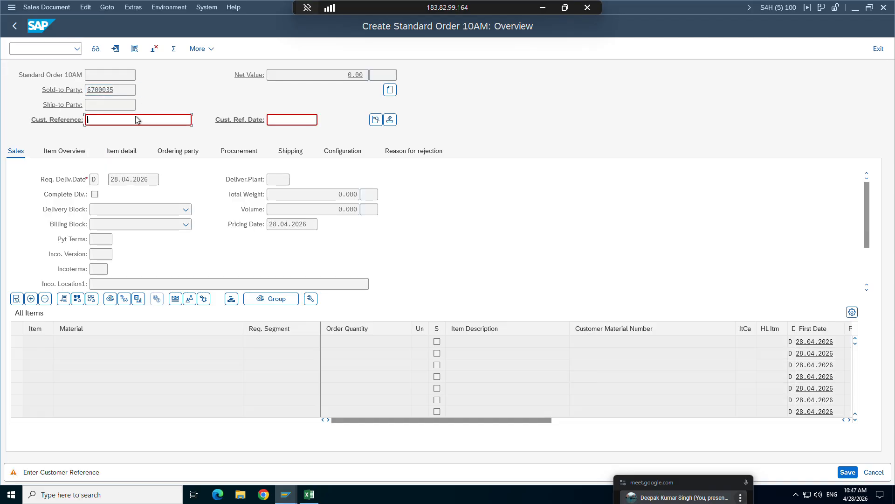
{"action": "left_click", "coordinate": [119, 120]}
{"action": "left_click", "coordinate": [121, 133]}
{"action": "key", "text": "Return"}
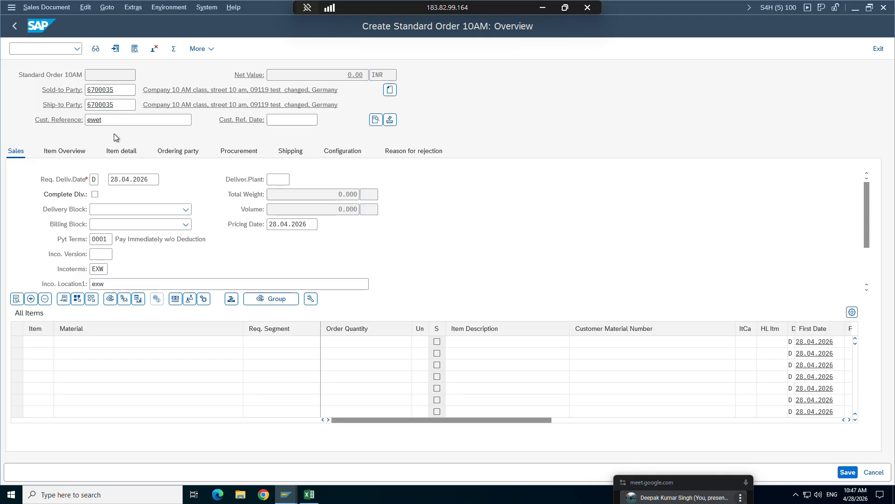
Enter material TG12_96f with order quantity 1 in the first item line.
{"action": "key", "text": "BackSpace"}
{"action": "left_click", "coordinate": [100, 167]}
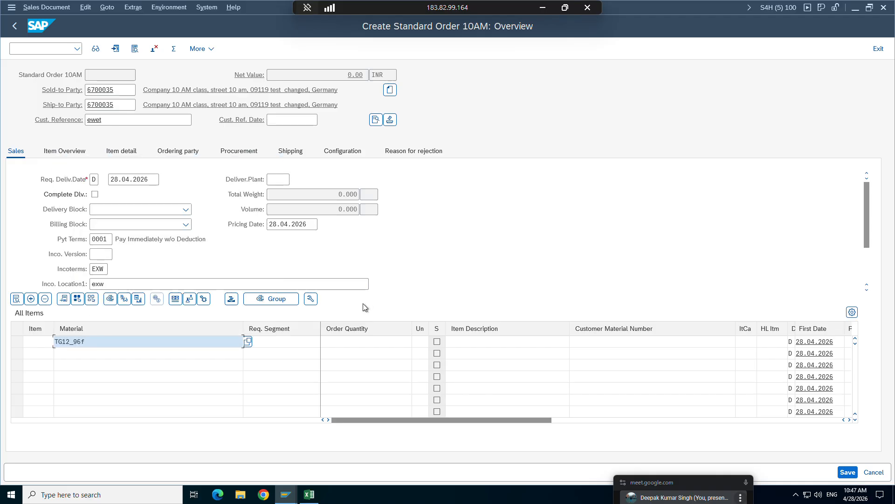
{"action": "left_click", "coordinate": [363, 342]}
{"action": "type", "text": "1"}
{"action": "key", "text": "Return"}
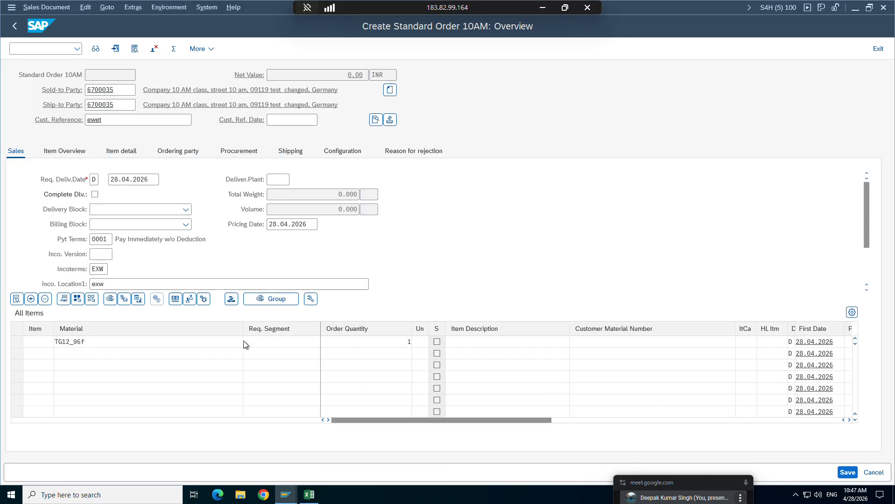
Open the pricing conditions of item 10 and compare the ZK06 condition value with C9 in the Excel workbook.
{"action": "double_click", "coordinate": [80, 341]}
{"action": "left_click", "coordinate": [222, 136]}
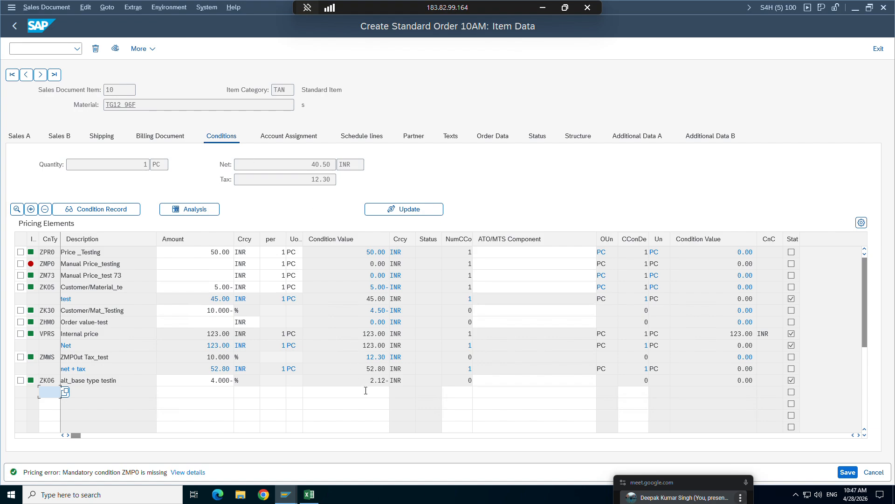
{"action": "left_click_drag", "start_coordinate": [367, 380], "coordinate": [389, 380]}
{"action": "left_click", "coordinate": [388, 380]}
{"action": "left_click", "coordinate": [310, 494]}
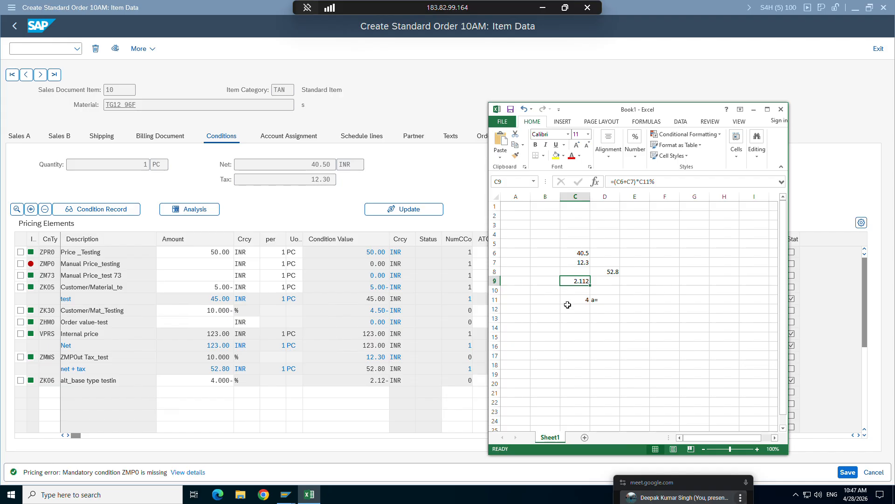
{"action": "left_click", "coordinate": [286, 494]}
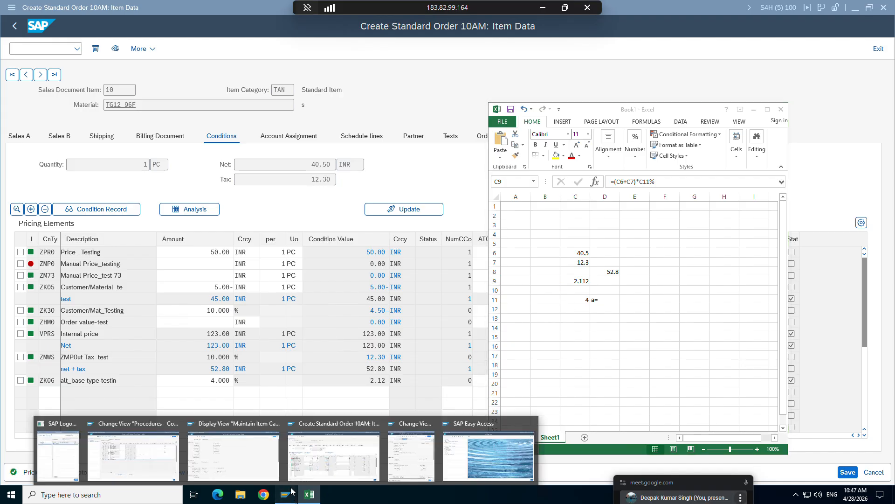
Check the ZK06 rounding rule, then enter sample values 2.112, 2.114, 2.111 and 2.116 in Excel cells E15 to E18.
{"action": "left_click", "coordinate": [412, 455]}
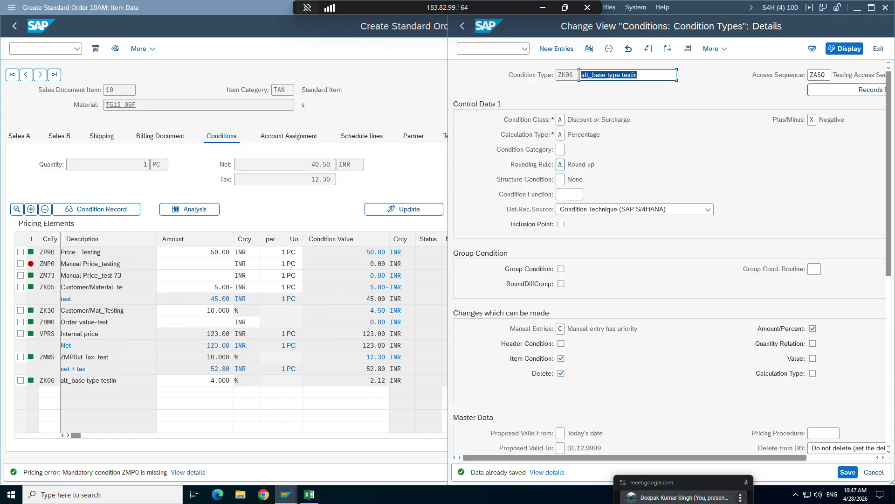
{"action": "key", "text": "alt+Tab"}
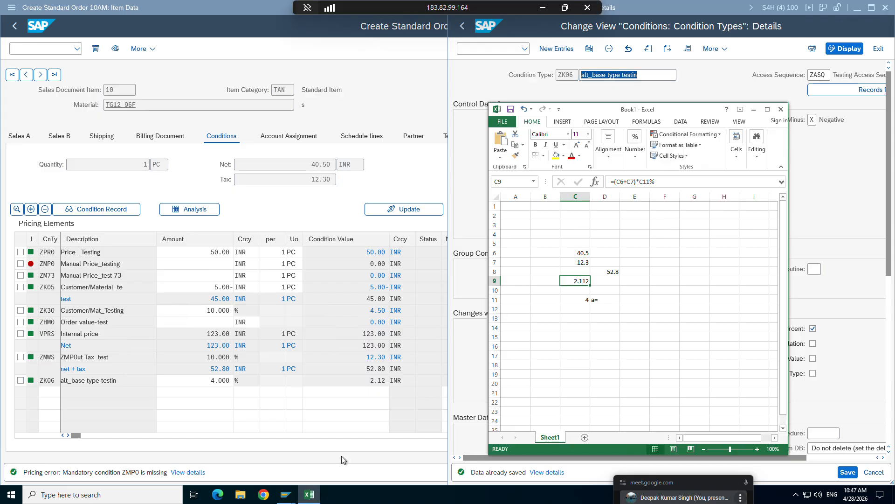
{"action": "left_click", "coordinate": [639, 339]}
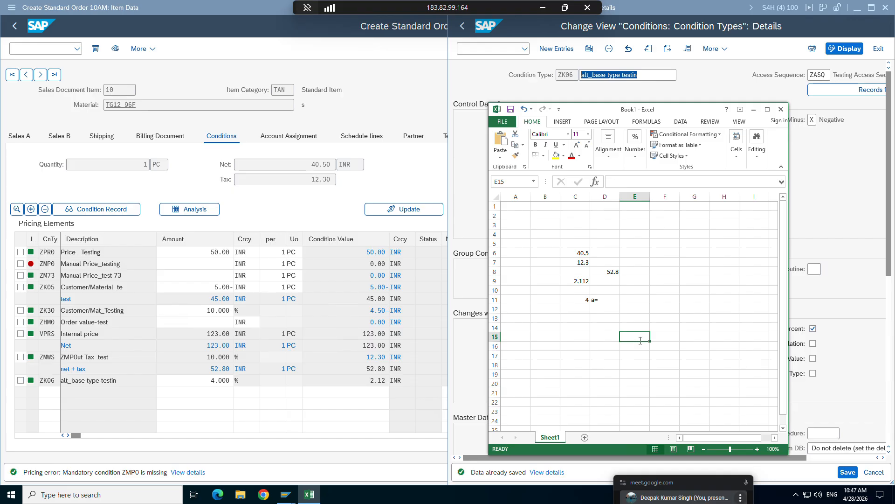
{"action": "type", "text": "2.11"}
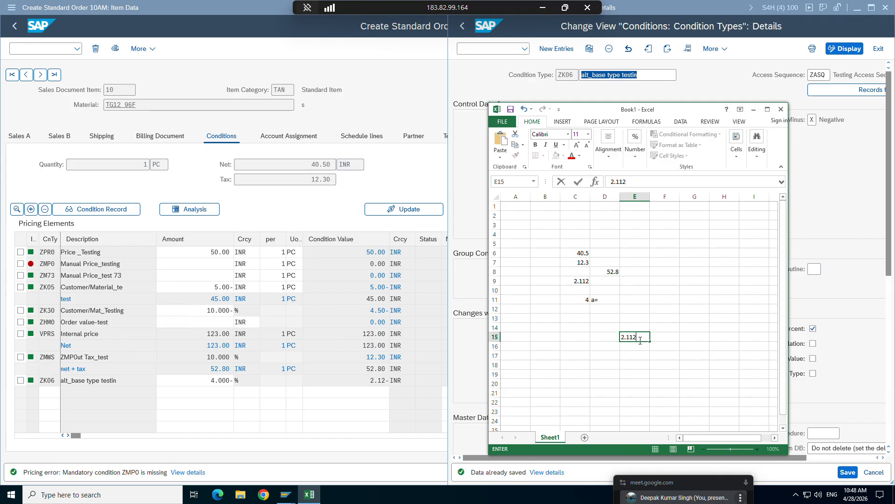
{"action": "type", "text": "2"}
{"action": "key", "text": "Return"}
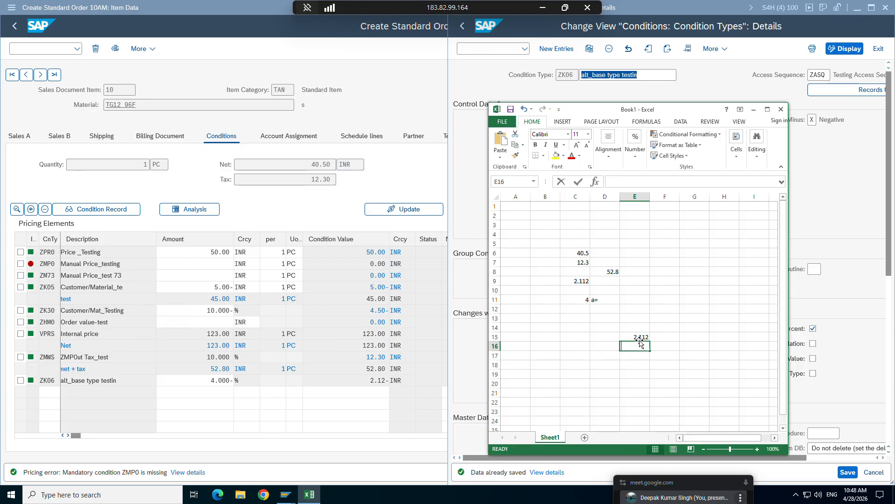
{"action": "type", "text": "2.114."}
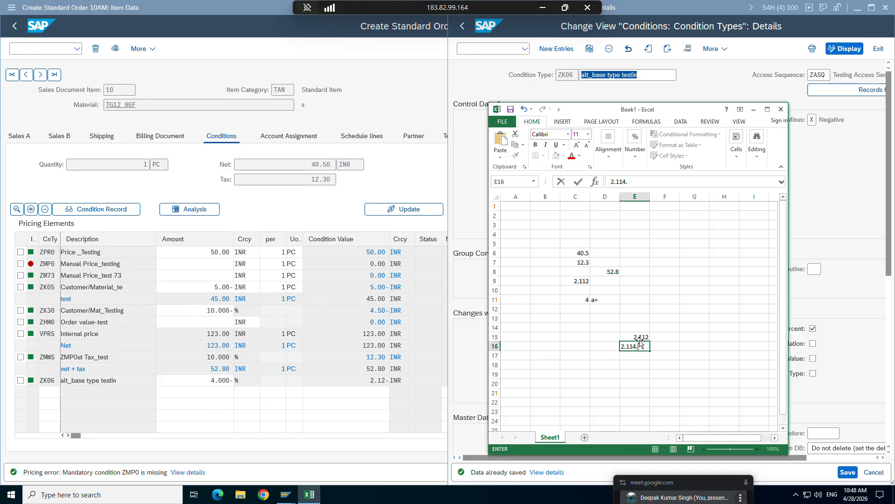
{"action": "key", "text": "Return"}
{"action": "type", "text": "2"}
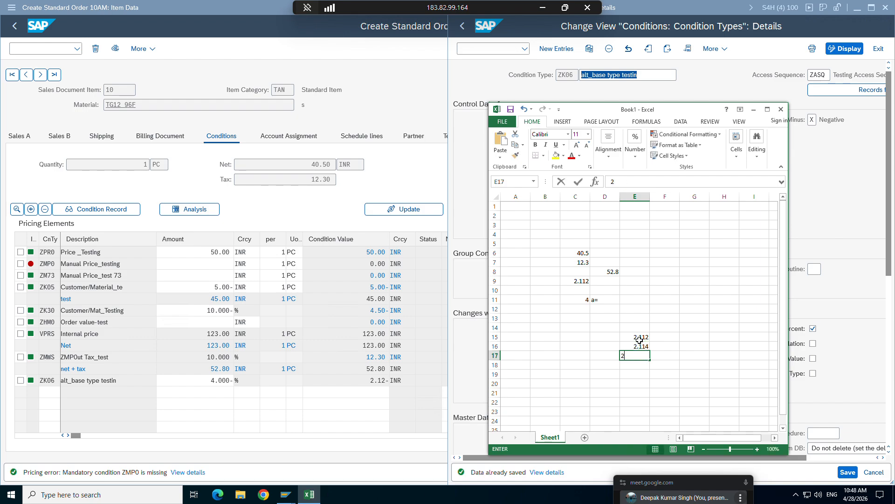
{"action": "type", "text": ".111"}
{"action": "key", "text": "Return"}
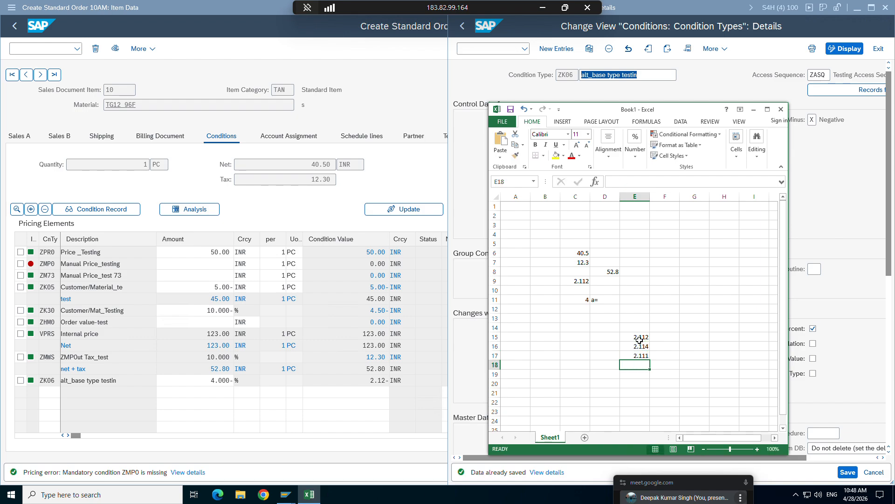
{"action": "type", "text": "2.11"}
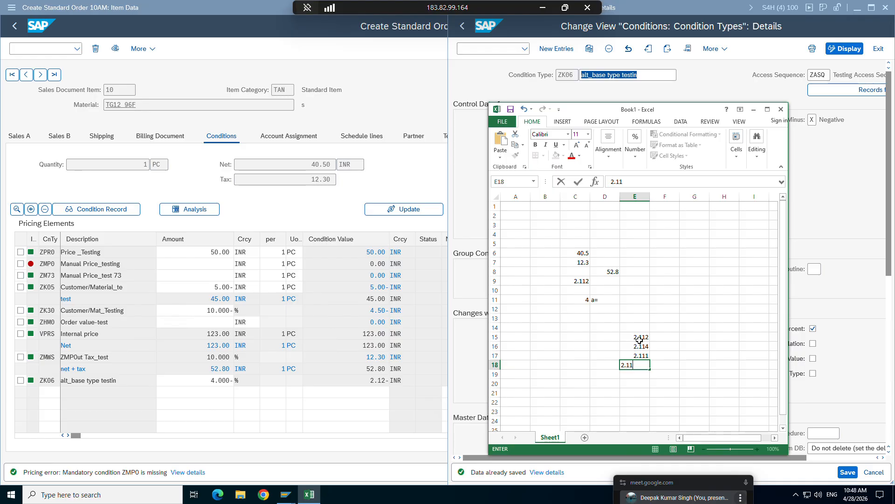
{"action": "type", "text": "6"}
{"action": "key", "text": "Return"}
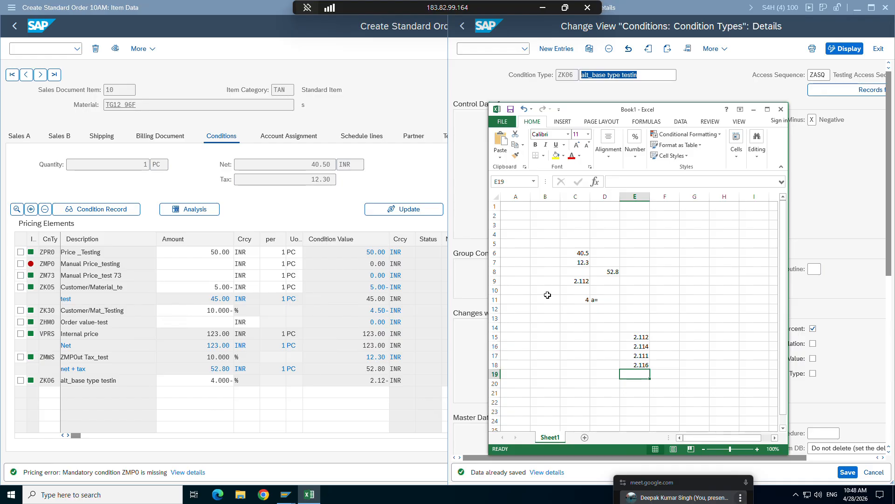
Enter the rounded-up value 2.12 in cell E9, beside the calculated discount in C9.
{"action": "left_click", "coordinate": [570, 282]}
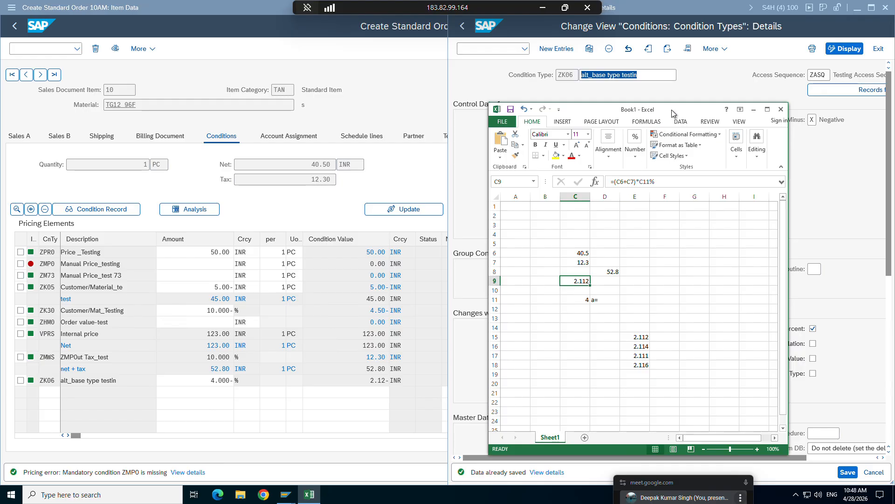
{"action": "left_click_drag", "start_coordinate": [669, 113], "coordinate": [266, 130]}
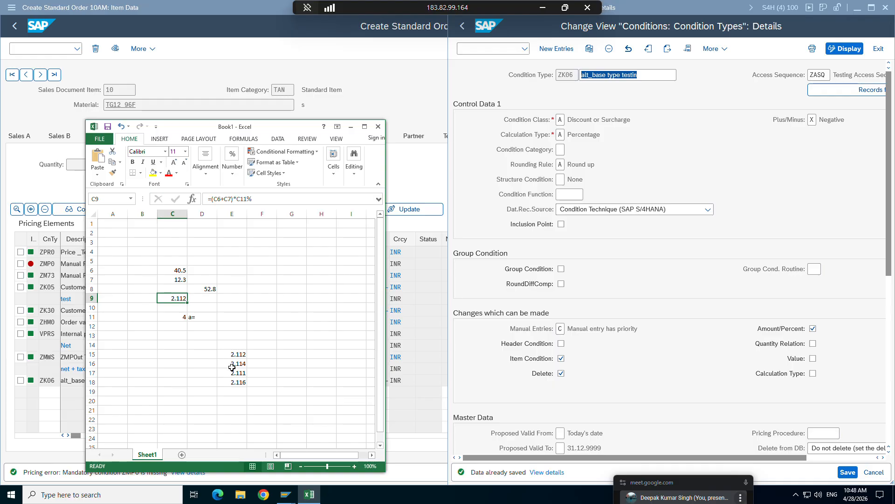
{"action": "left_click", "coordinate": [221, 299]}
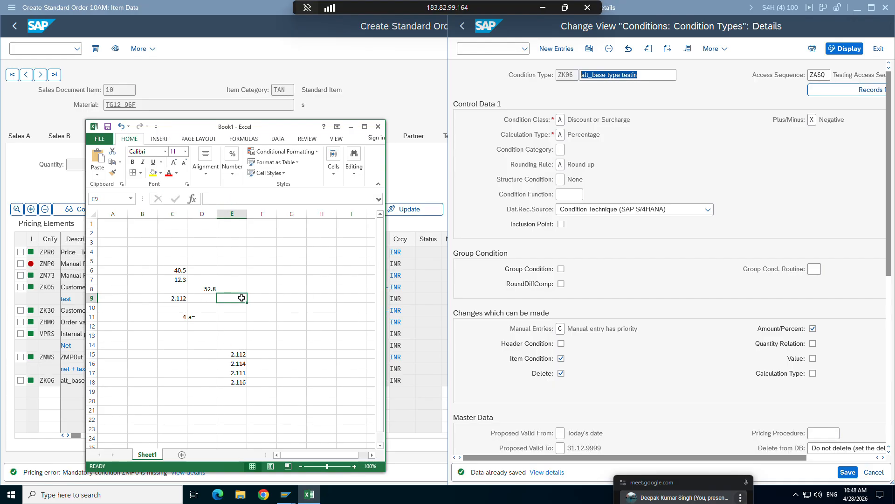
{"action": "type", "text": "2.11"}
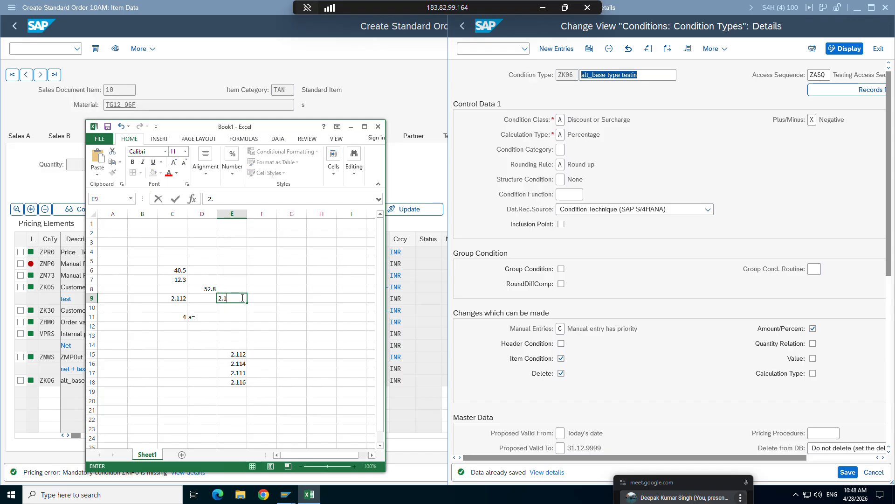
{"action": "key", "text": "Return"}
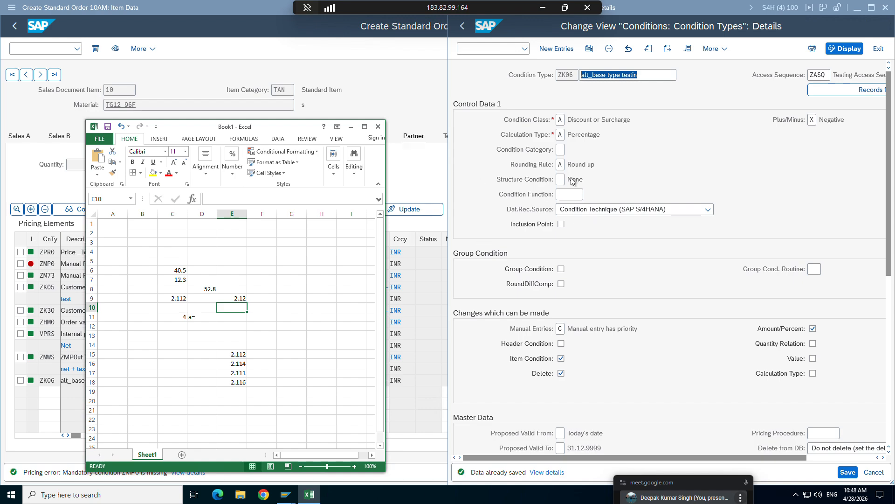
Change the rounding rule of condition type ZK06 to B (Round down) and save it.
{"action": "left_click", "coordinate": [561, 165]}
{"action": "left_click", "coordinate": [570, 165]}
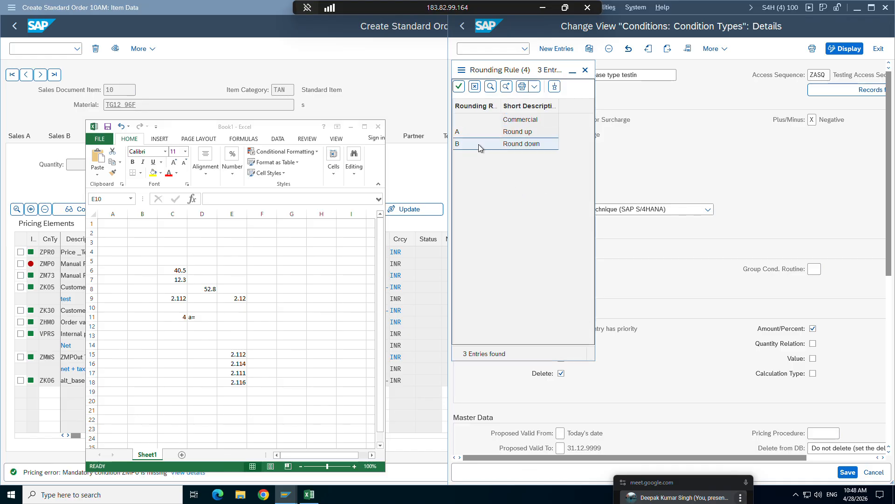
{"action": "double_click", "coordinate": [478, 144]}
{"action": "left_click", "coordinate": [845, 472]}
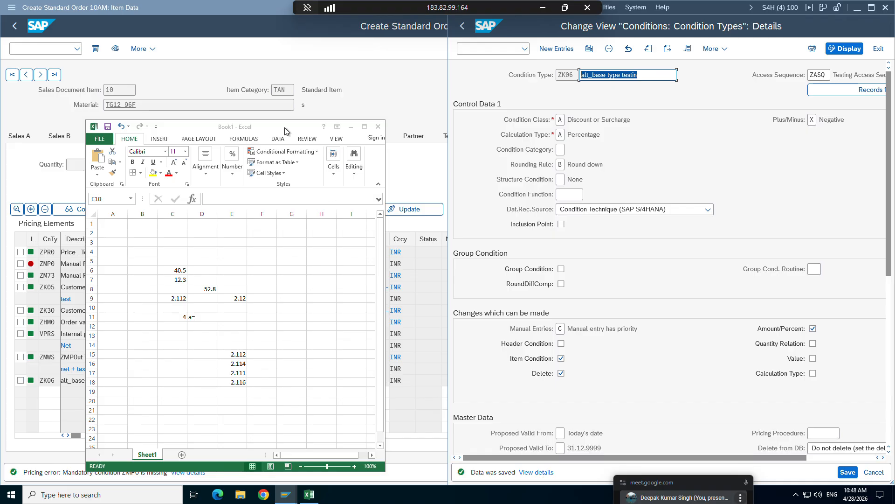
Enter the rounded-down value 2.11 in cell B9 of the Excel workbook, beside the calculated discount.
{"action": "left_click_drag", "start_coordinate": [286, 129], "coordinate": [664, 136]}
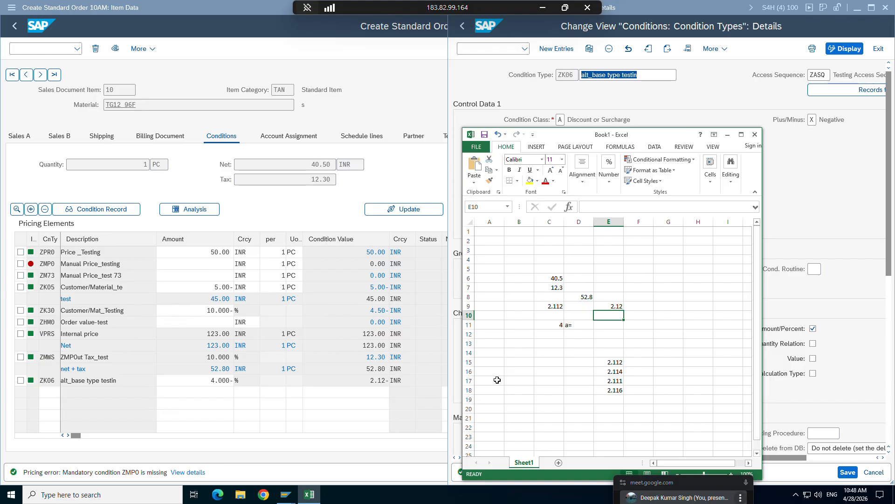
{"action": "left_click", "coordinate": [523, 306]}
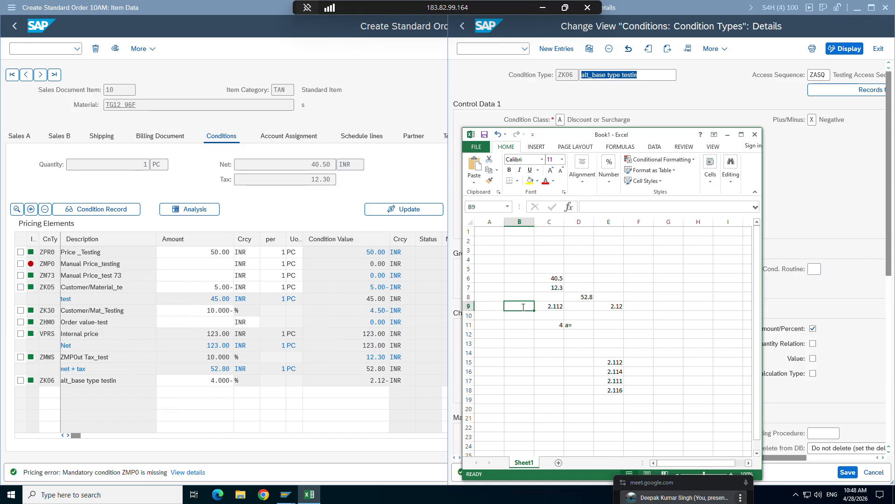
{"action": "type", "text": "2.1"}
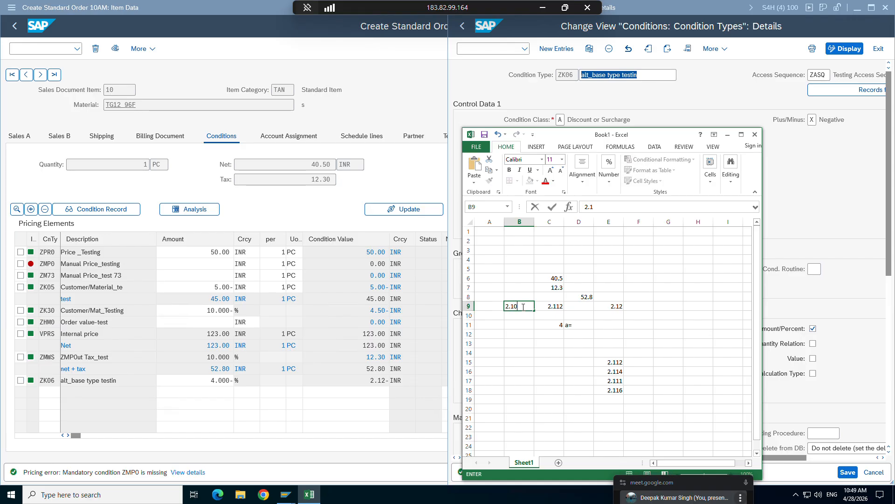
{"action": "key", "text": "Return"}
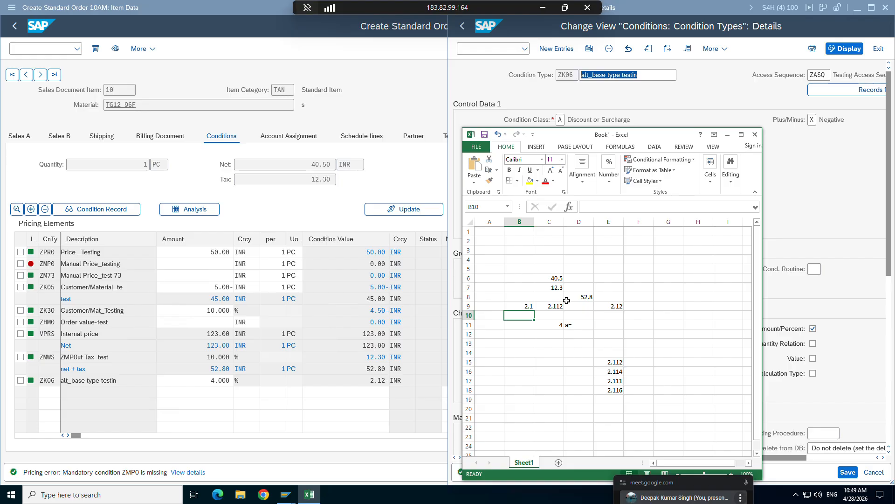
{"action": "left_click", "coordinate": [526, 306]}
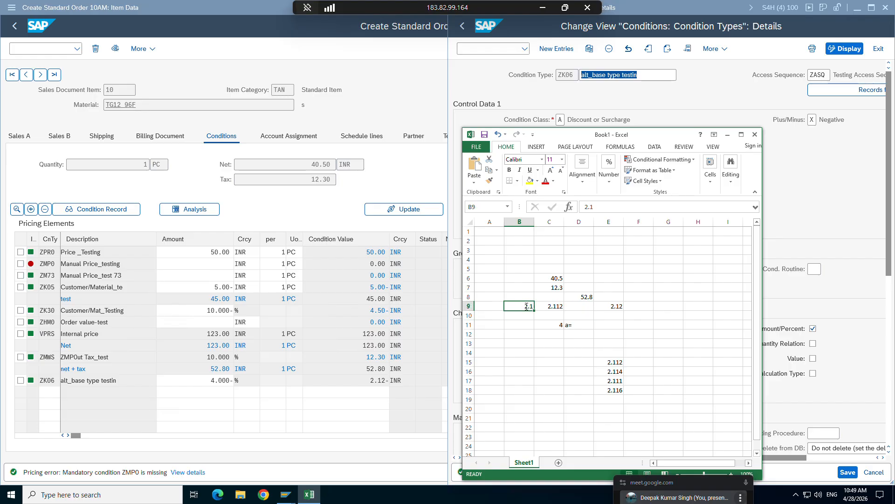
{"action": "type", "text": "2.11"}
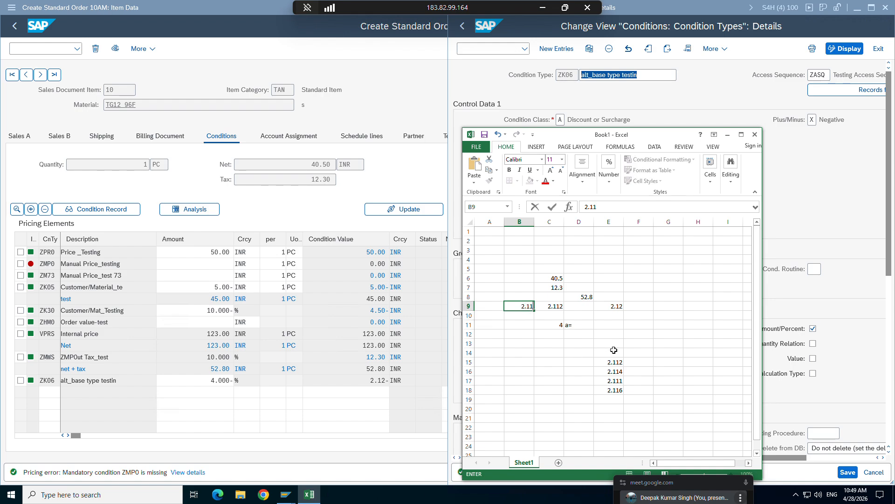
Add 2.119 in cell E19 as another rounding example below the existing sample values.
{"action": "left_click", "coordinate": [605, 400]}
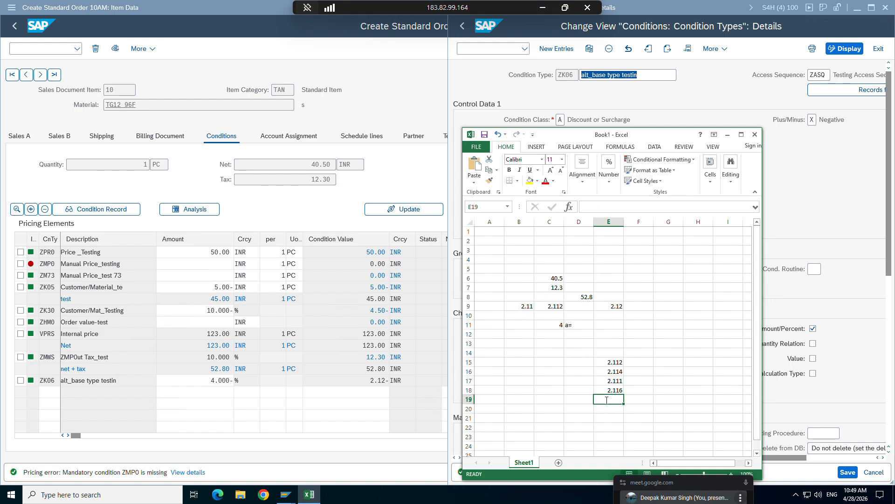
{"action": "type", "text": "2.119"}
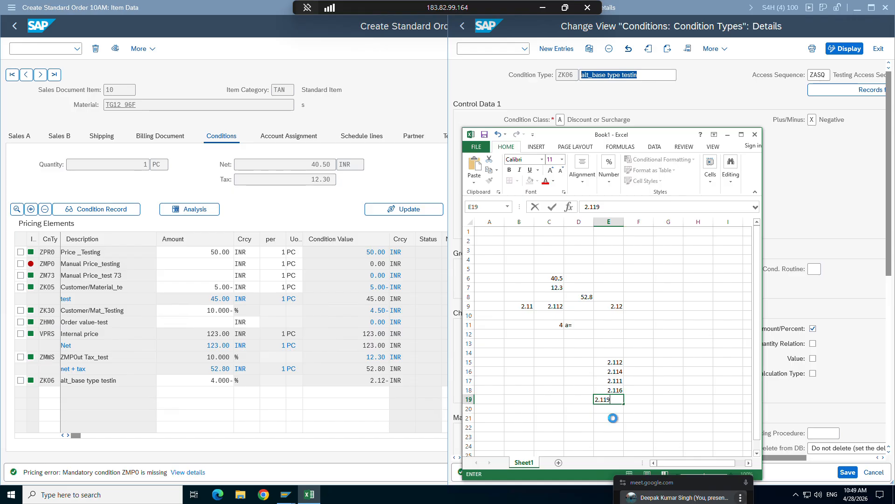
{"action": "key", "text": "Return"}
{"action": "key", "text": "Return"}
{"action": "left_click", "coordinate": [633, 400]}
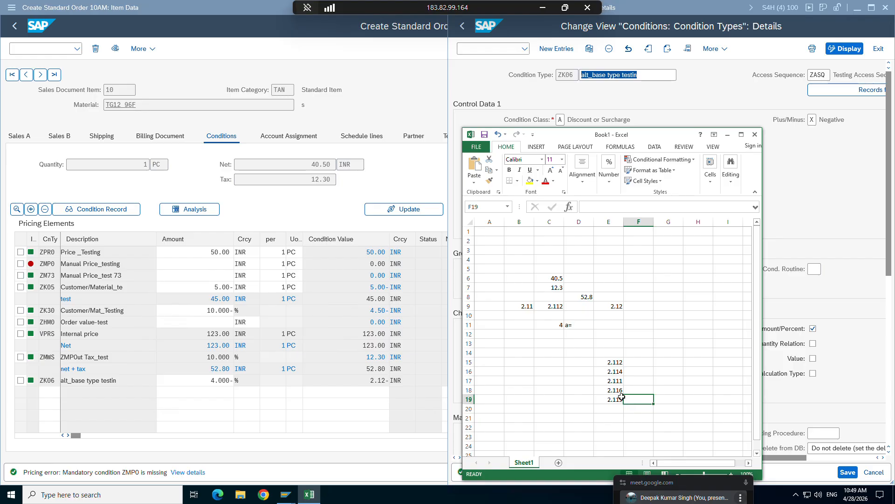
Try to change the ZPR0 price amount in the pricing conditions of order item 10.
{"action": "left_click", "coordinate": [218, 256]}
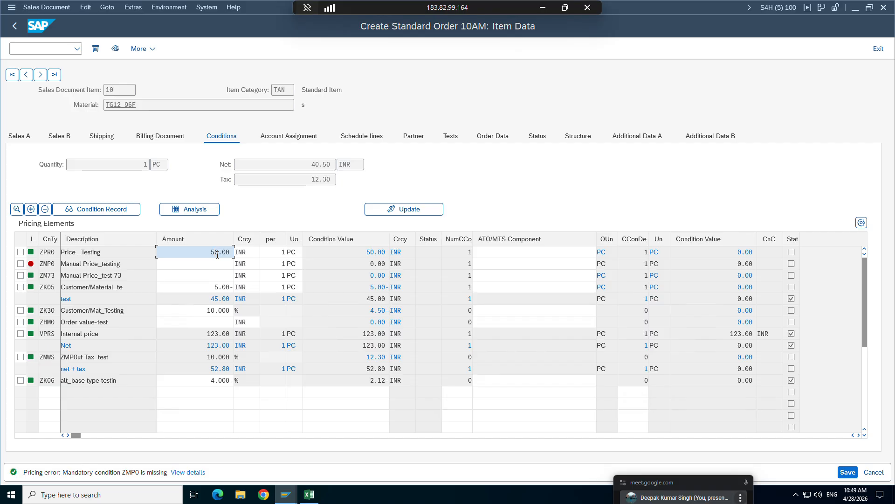
{"action": "double_click", "coordinate": [217, 255]}
{"action": "key", "text": "Delete"}
{"action": "type", "text": "4.0"}
{"action": "key", "text": "Return"}
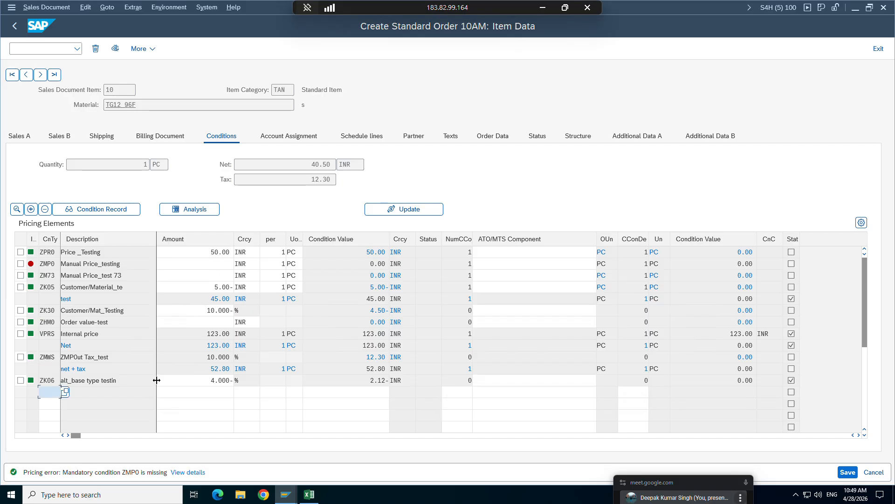
Set the manual price ZMP0 of item 10 to 46 INR and check the basis and value in the ZK06 condition details.
{"action": "left_click", "coordinate": [227, 263]}
{"action": "type", "text": "46"}
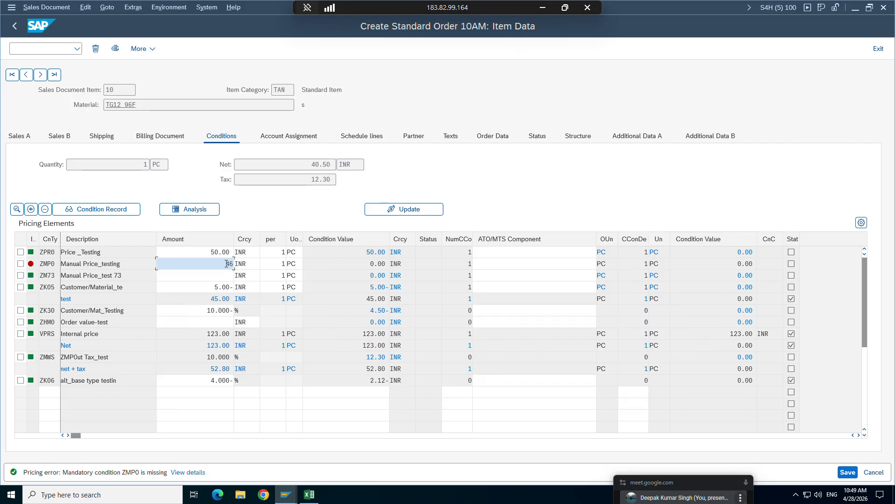
{"action": "key", "text": "Return"}
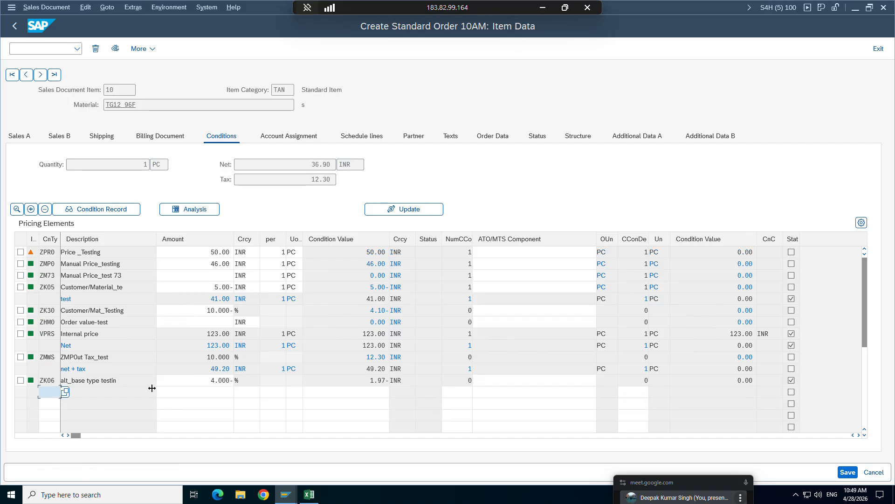
{"action": "double_click", "coordinate": [49, 381]}
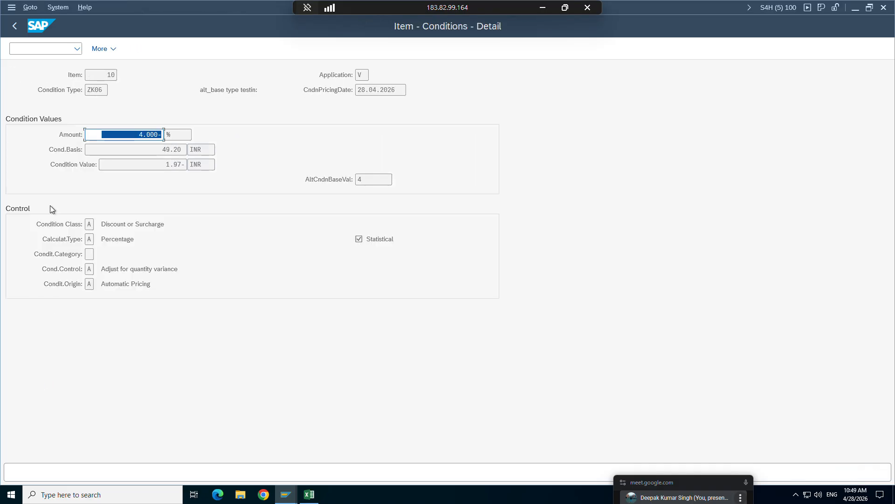
{"action": "left_click", "coordinate": [14, 25]}
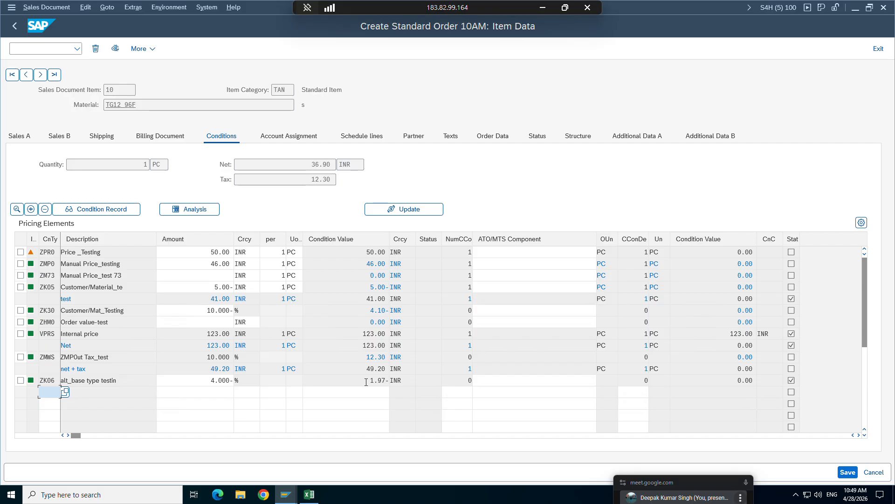
Close the Excel workbook Book1 without saving its changes.
{"action": "left_click", "coordinate": [309, 494]}
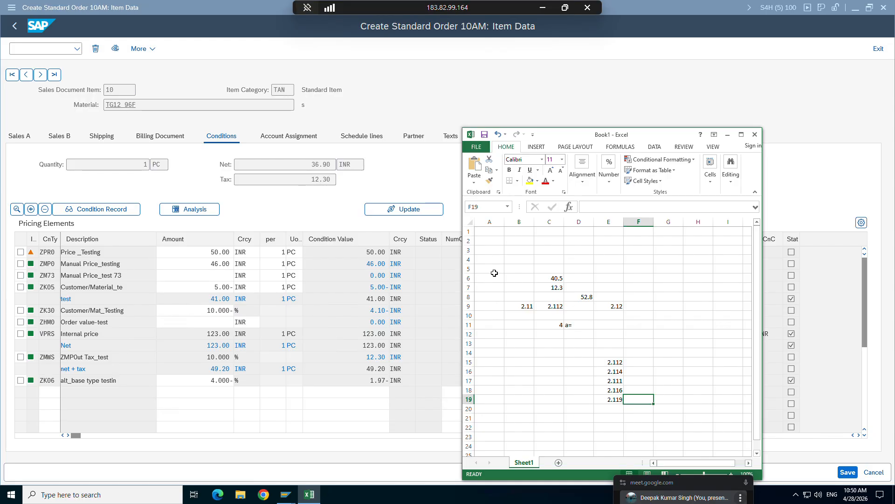
{"action": "left_click", "coordinate": [755, 134]}
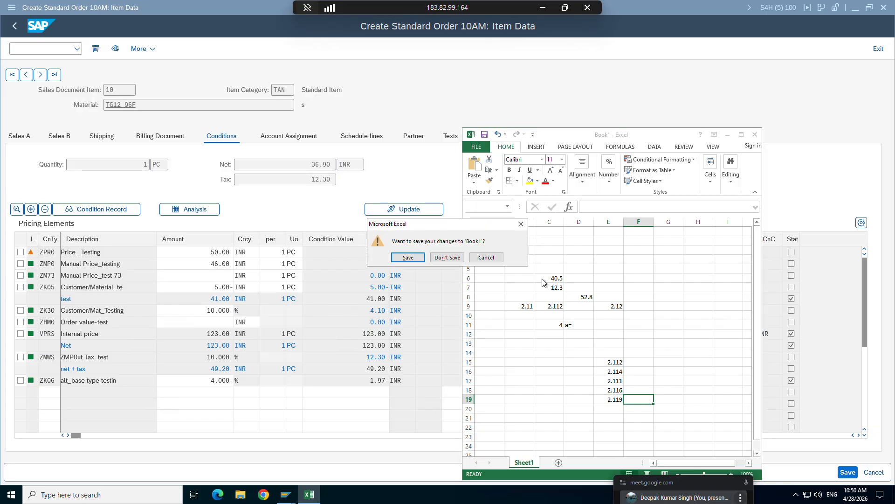
{"action": "left_click", "coordinate": [440, 260]}
Switch to the control data of procedure ZPRICP and examine the account key, accruals and access level fields of step 10.
{"action": "mouse_move", "coordinate": [286, 494]}
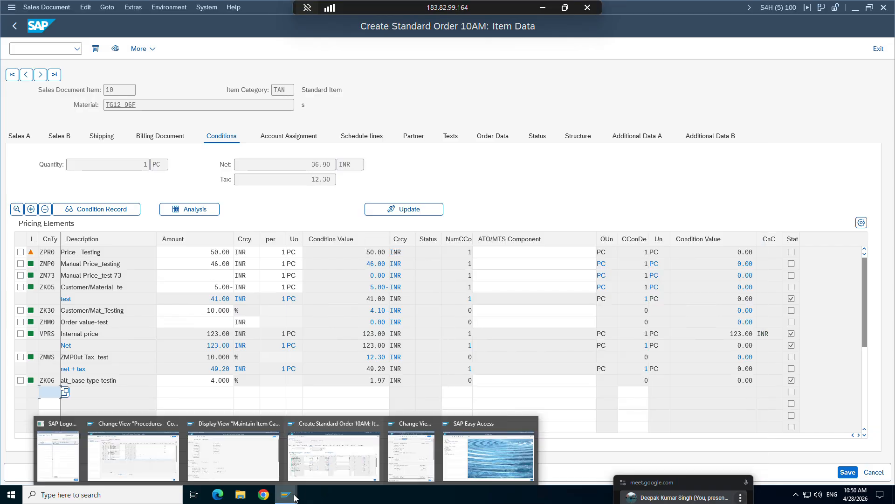
{"action": "left_click", "coordinate": [147, 452]}
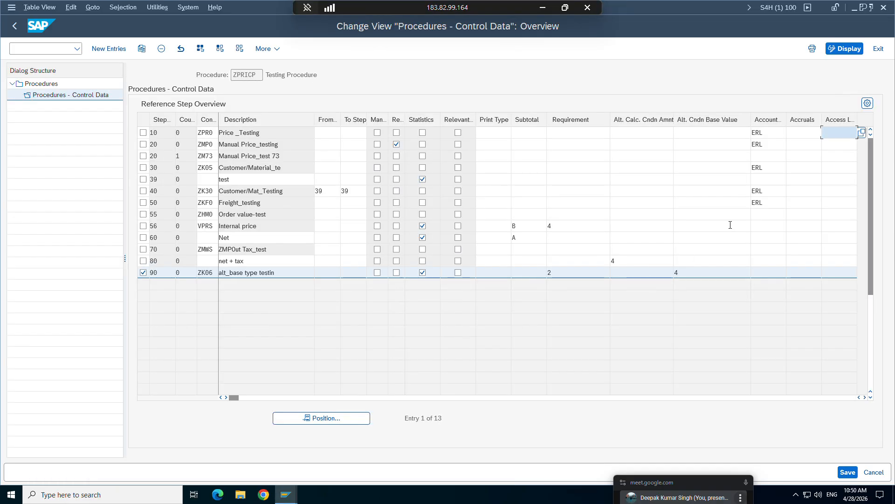
{"action": "left_click", "coordinate": [770, 136]}
{"action": "left_click", "coordinate": [817, 134]}
{"action": "left_click", "coordinate": [838, 133]}
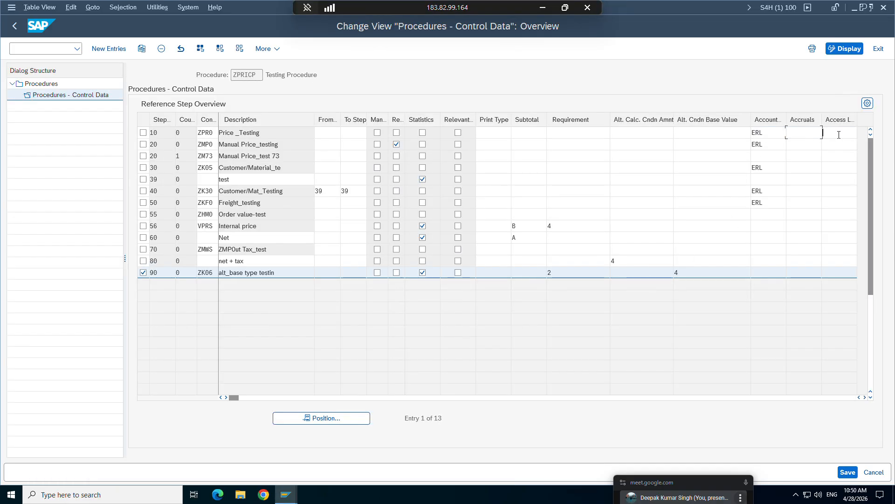